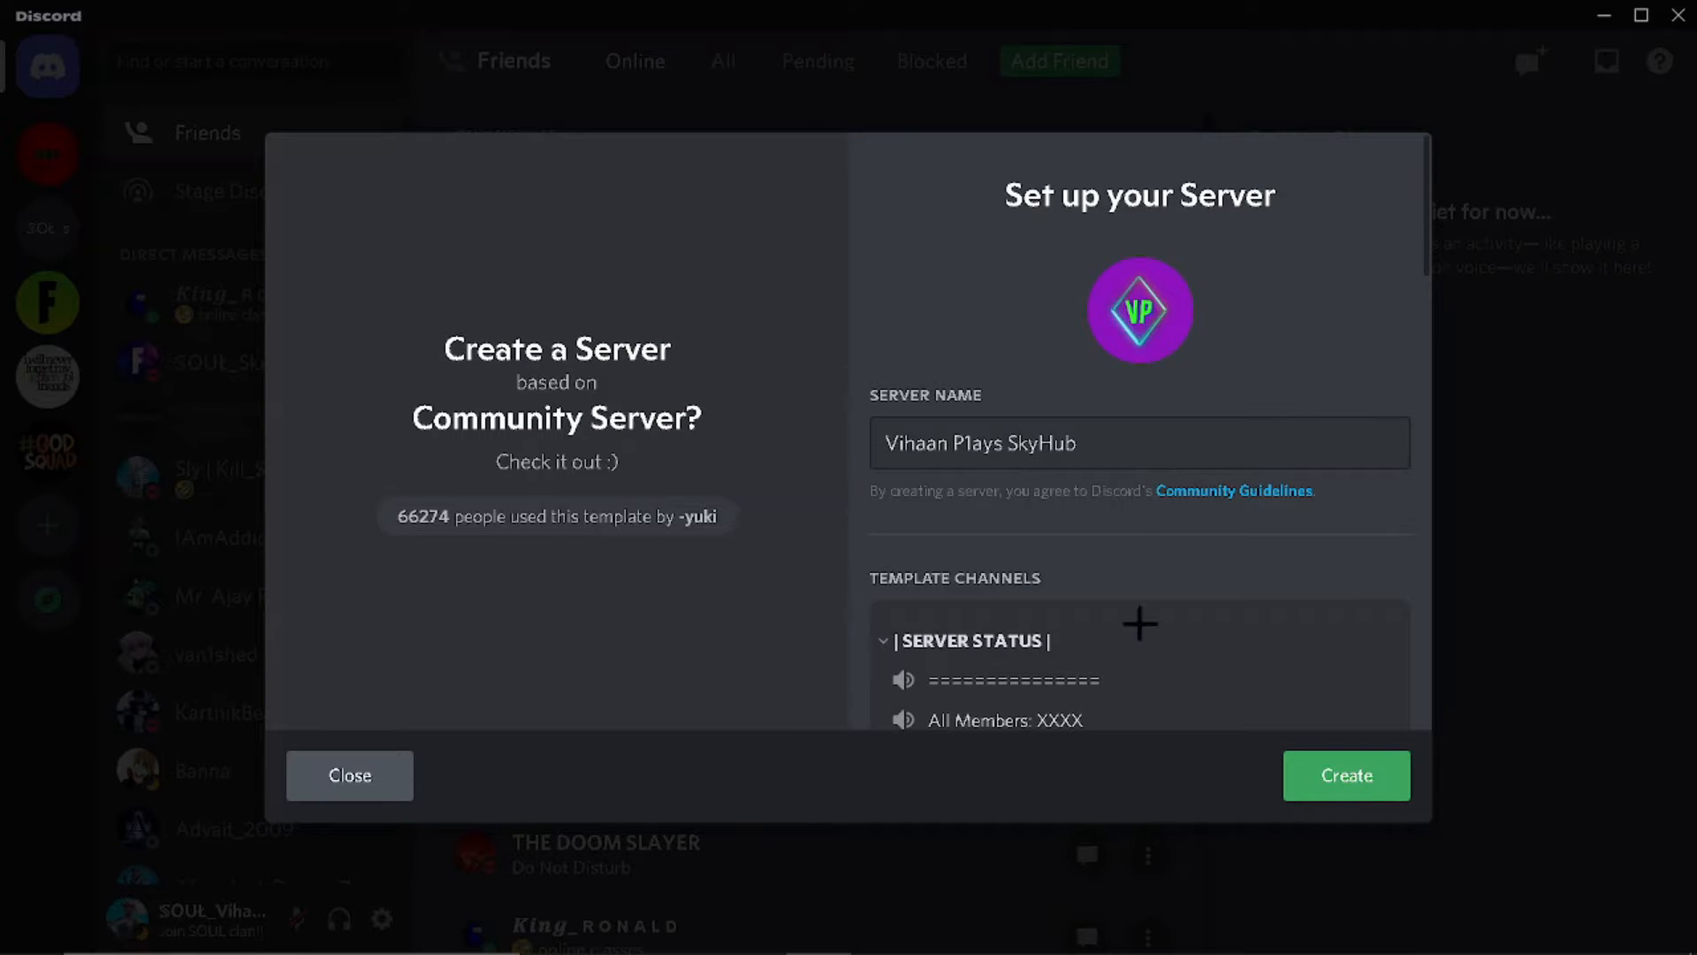
Step: Review the template's channels and roles, then create the Vihaan P1ays SkyHub server from it
{"action": "scroll", "coordinate": [1250, 625], "scroll_direction": "down", "scroll_amount": 10}
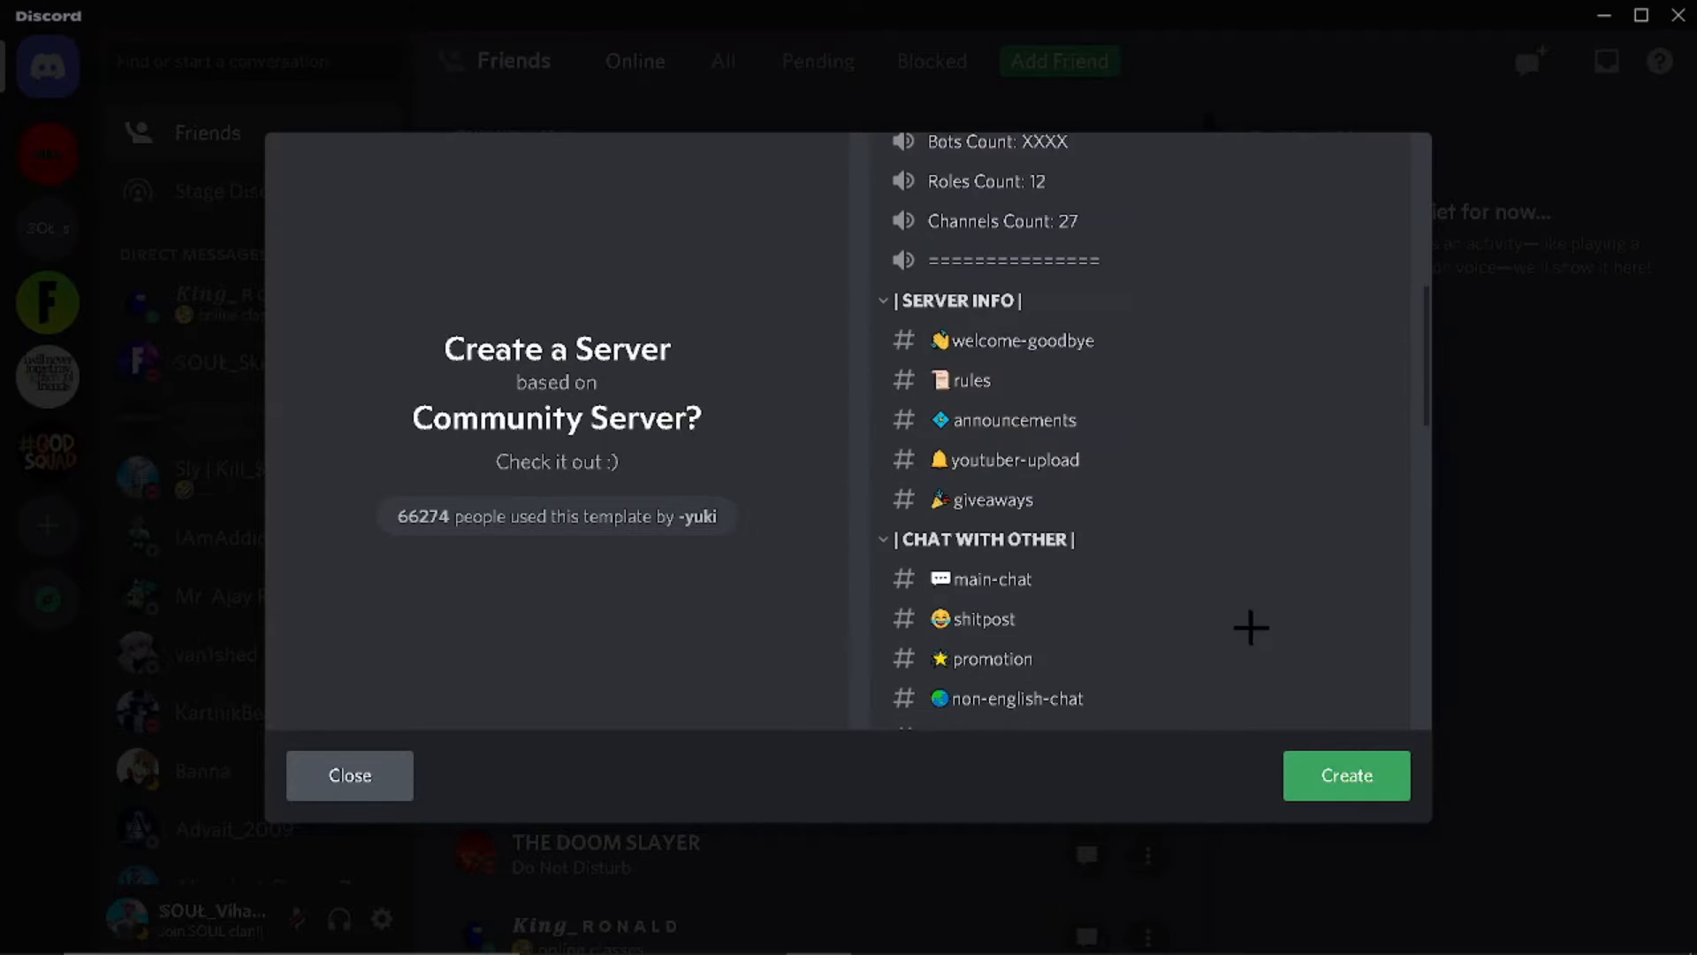
{"action": "scroll", "coordinate": [1040, 543], "scroll_direction": "down", "scroll_amount": 10}
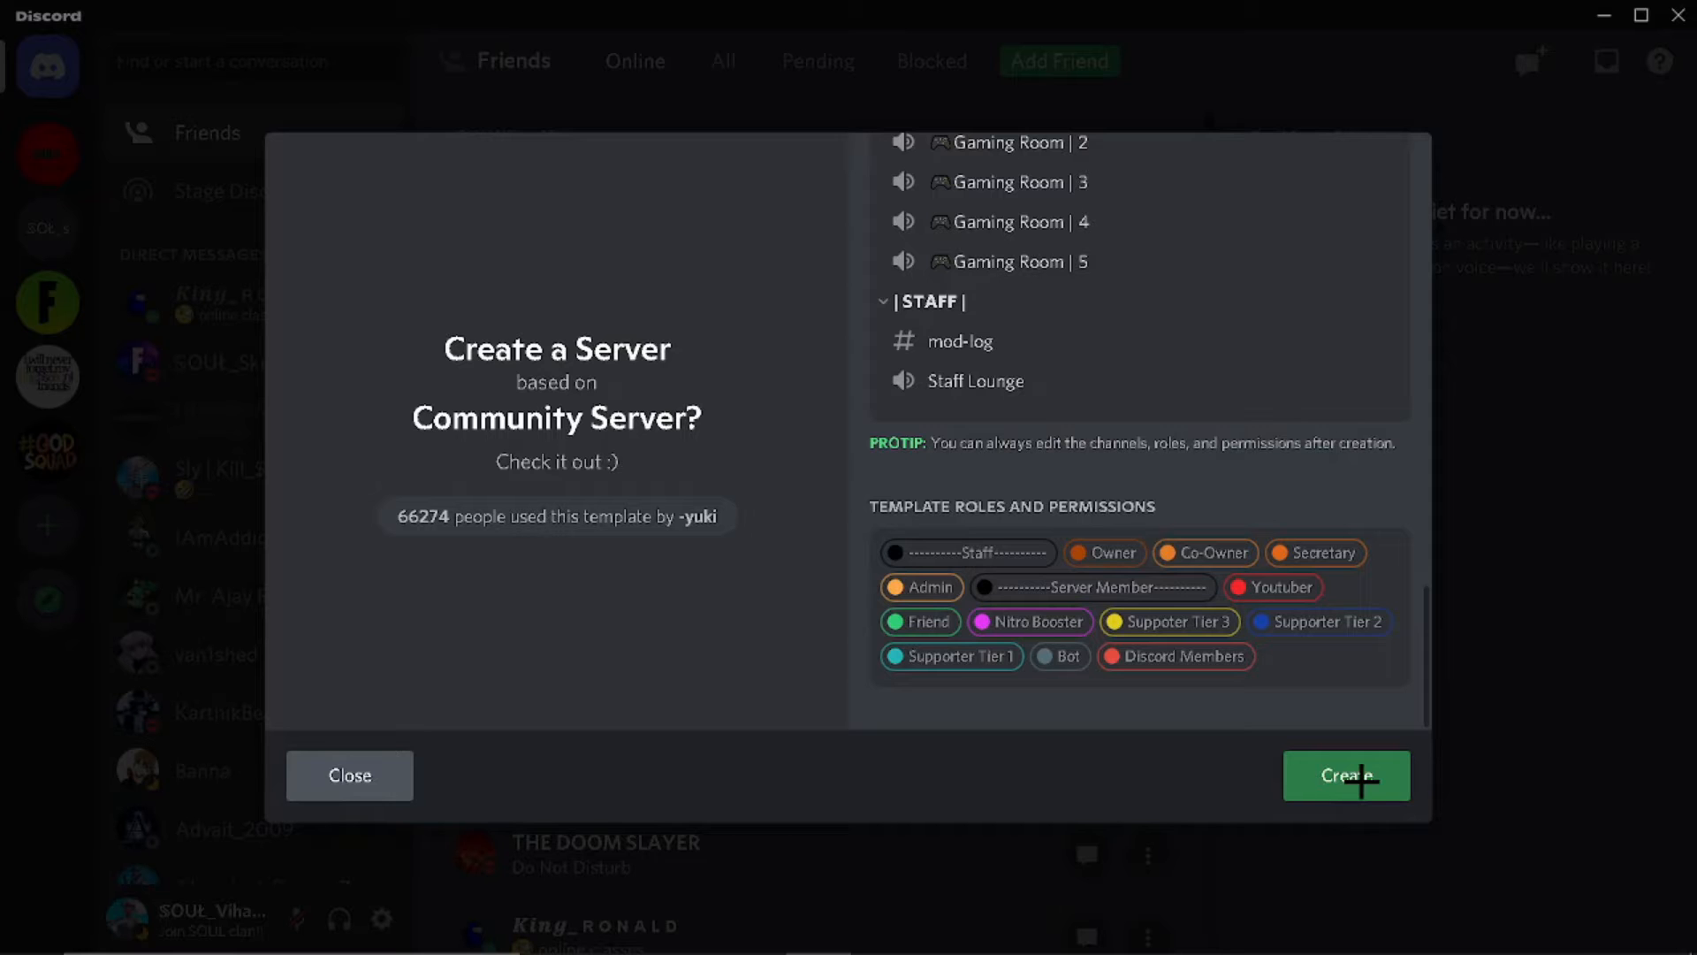
{"action": "left_click", "coordinate": [1332, 776]}
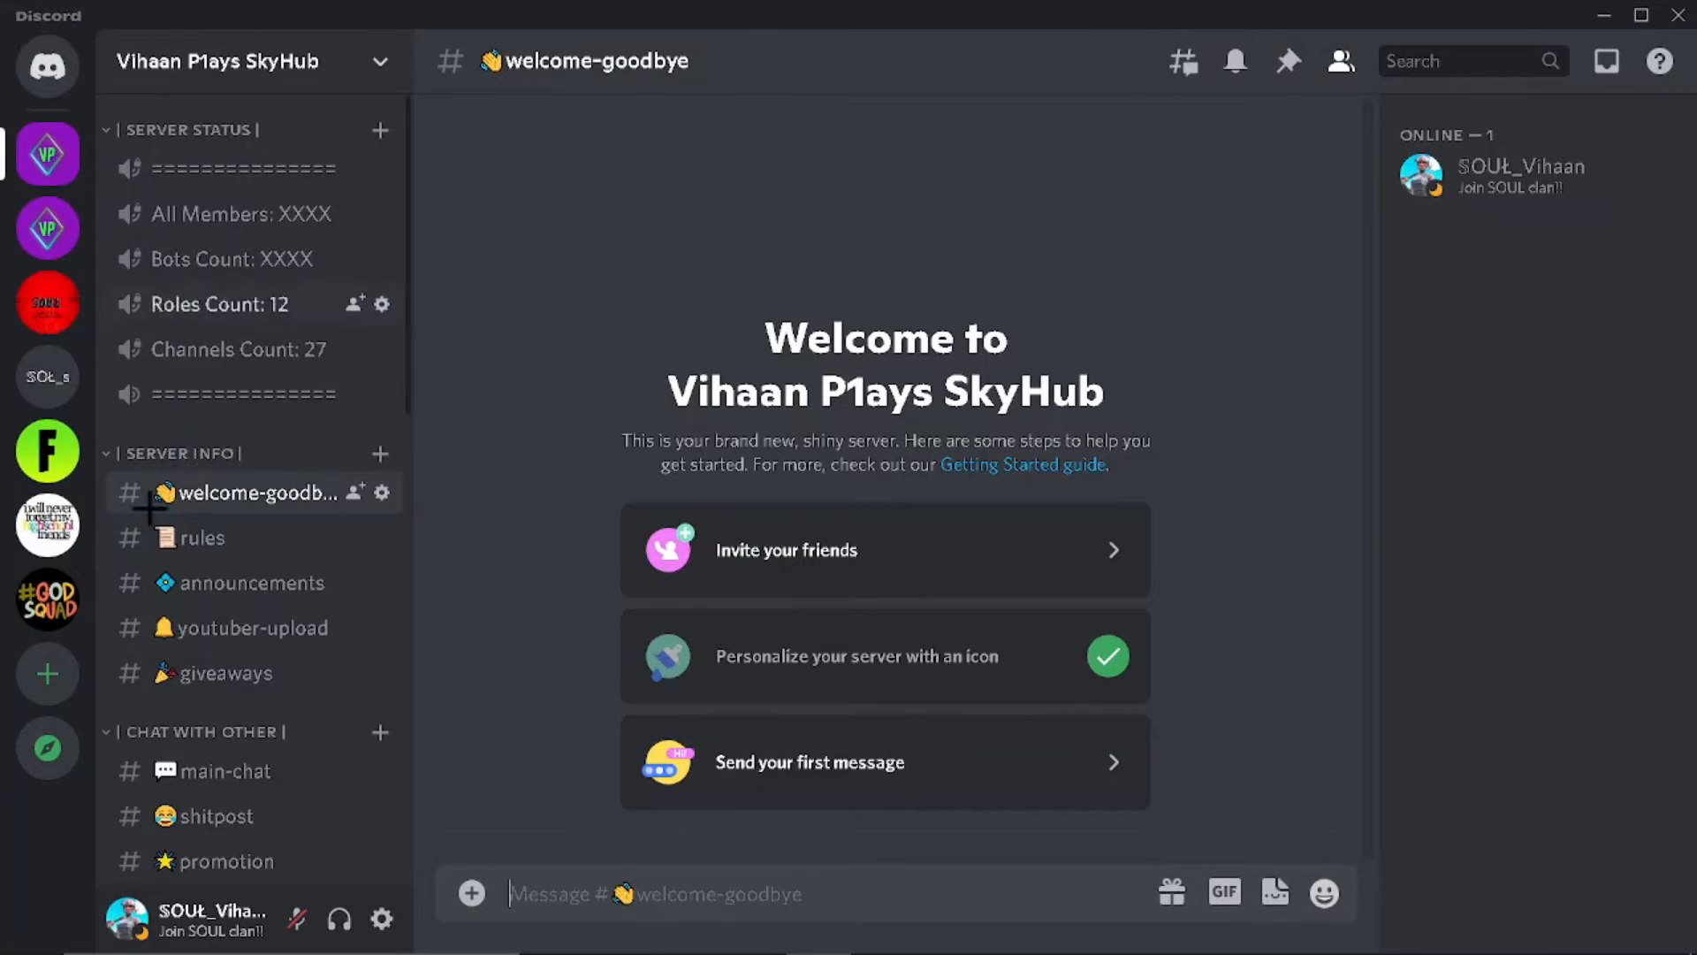
Step: Inspect the duplicate VP server's options and compare the two VP servers in the list
{"action": "scroll", "coordinate": [149, 506], "scroll_direction": "down", "scroll_amount": 6}
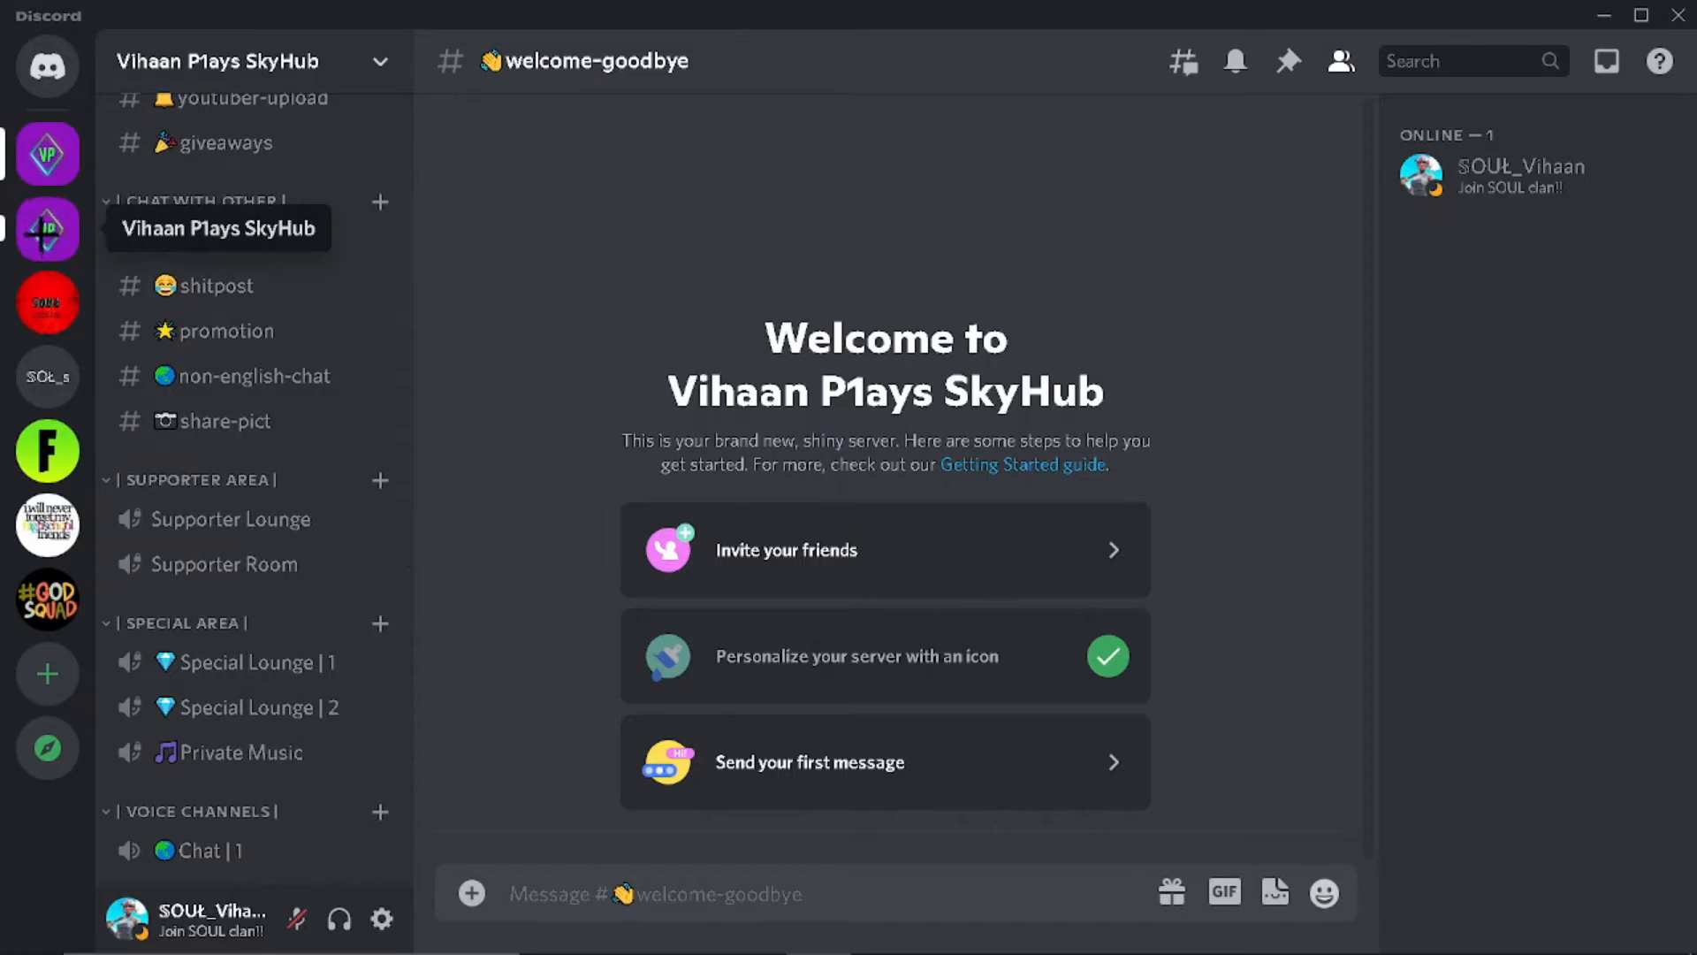
{"action": "right_click", "coordinate": [48, 230]}
{"action": "left_click", "coordinate": [608, 225]}
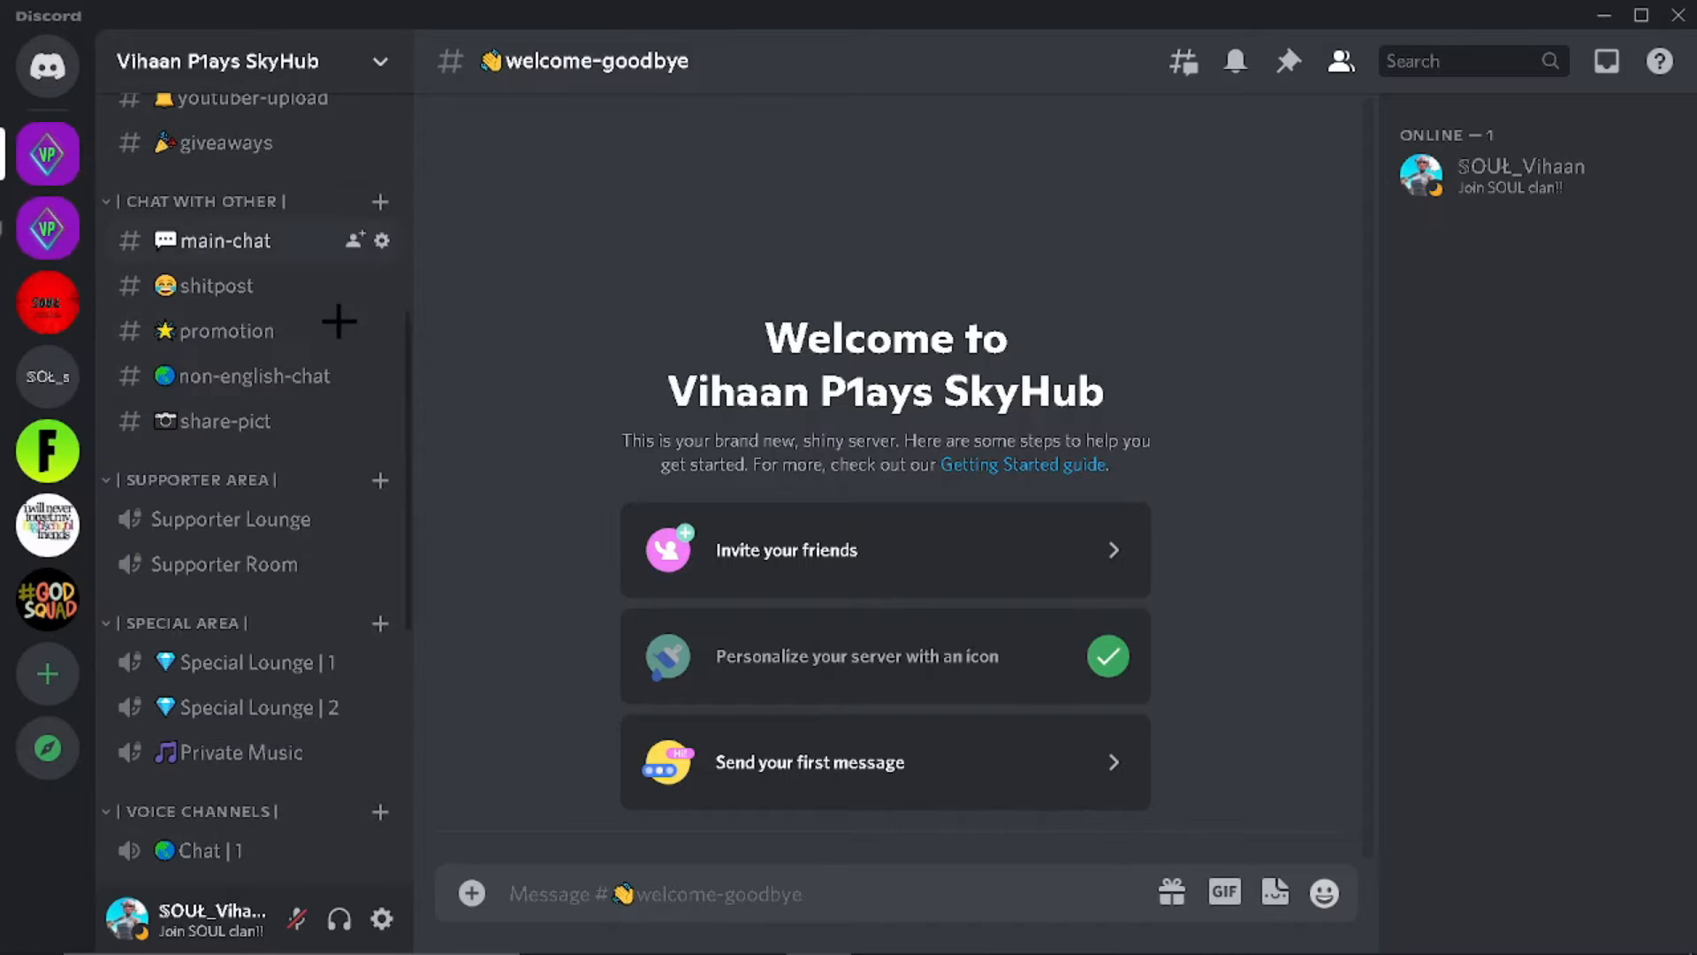
{"action": "scroll", "coordinate": [283, 513], "scroll_direction": "down", "scroll_amount": 4}
{"action": "left_click", "coordinate": [35, 226]}
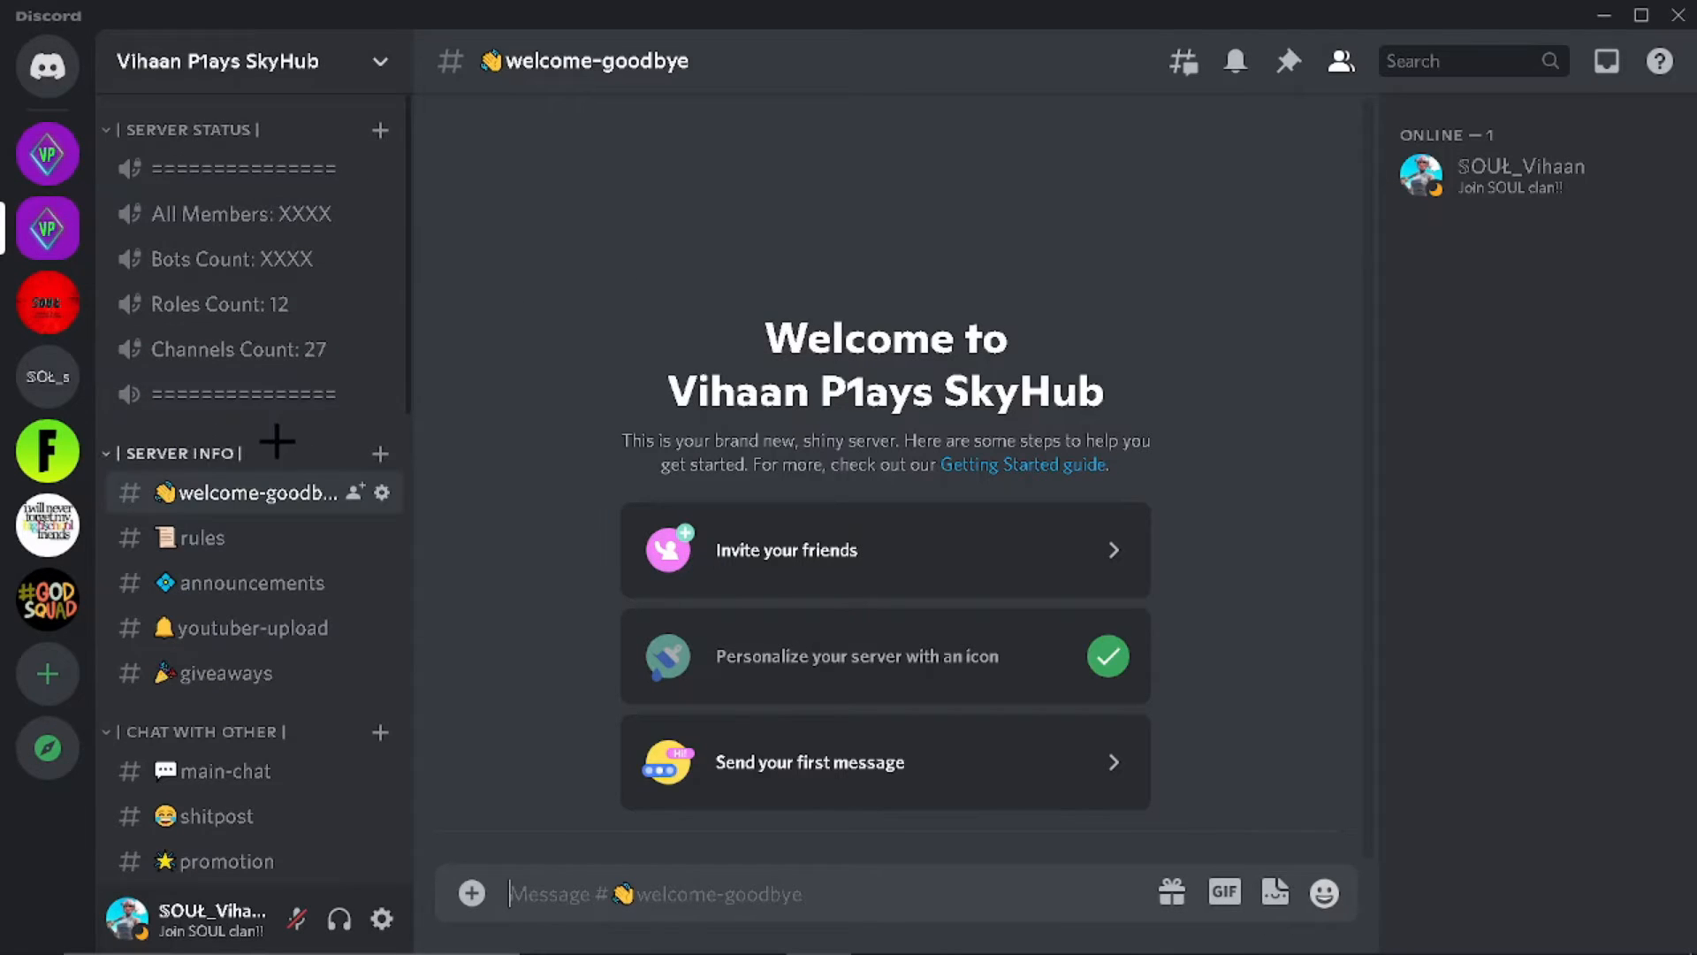
{"action": "left_click", "coordinate": [31, 139]}
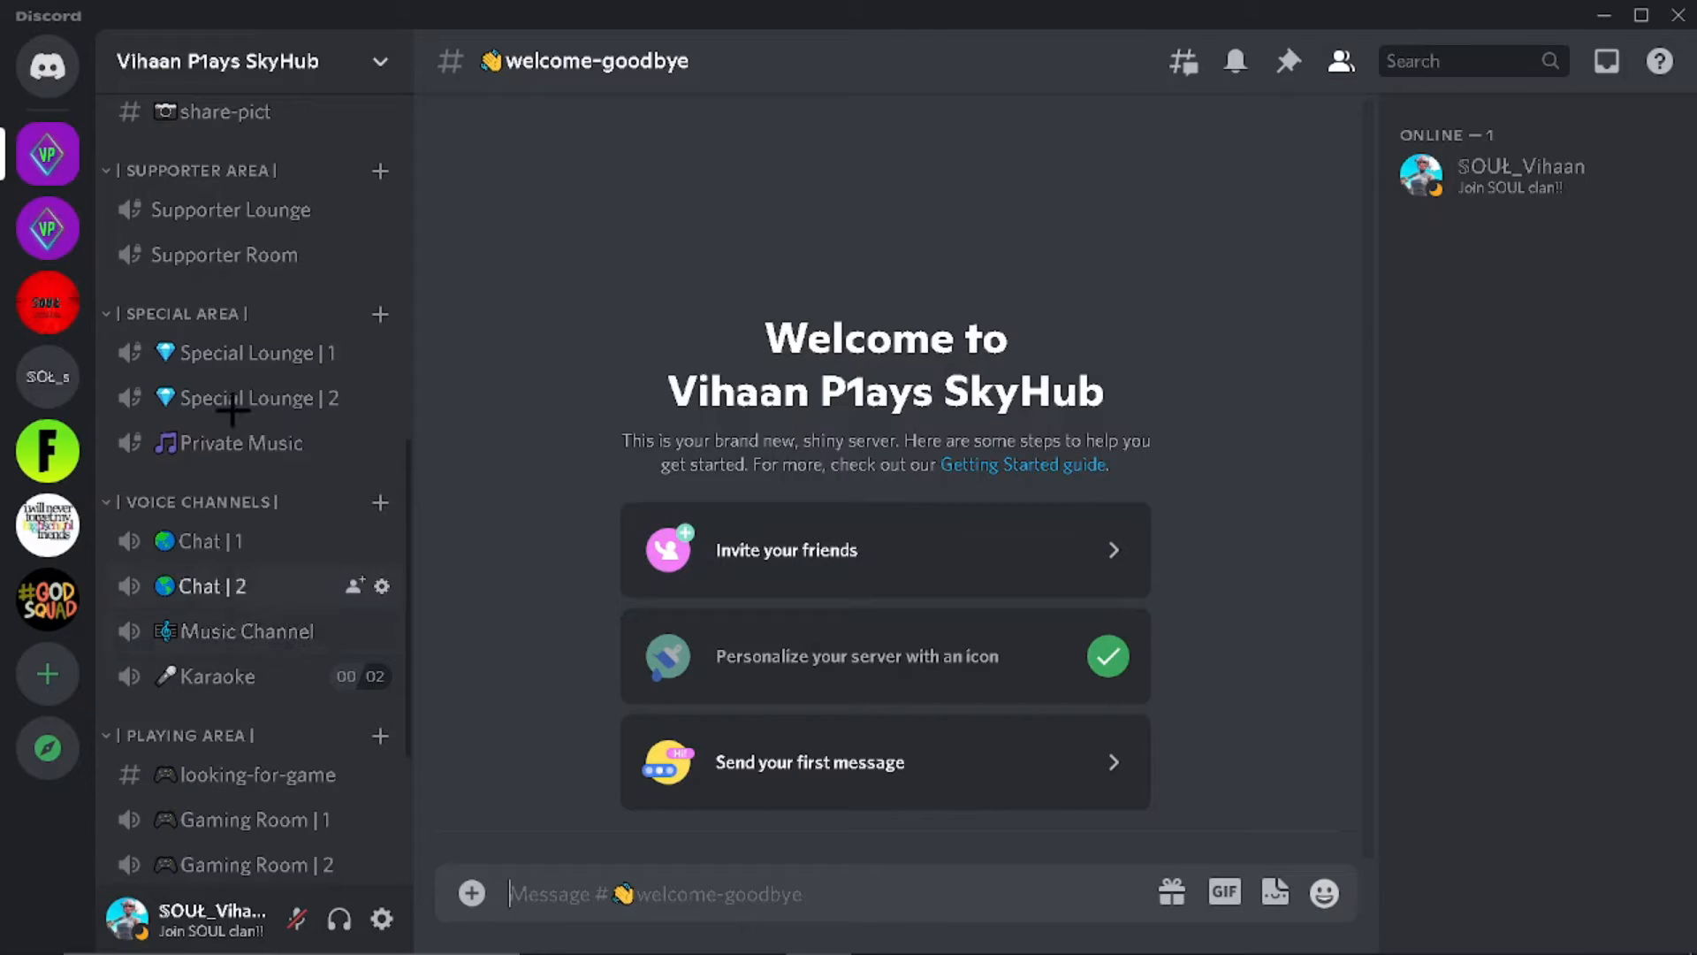
Step: Browse the channel list, briefly joining and leaving the top Server Status voice channel
{"action": "scroll", "coordinate": [252, 397], "scroll_direction": "up", "scroll_amount": 5}
{"action": "scroll", "coordinate": [247, 376], "scroll_direction": "down", "scroll_amount": 3}
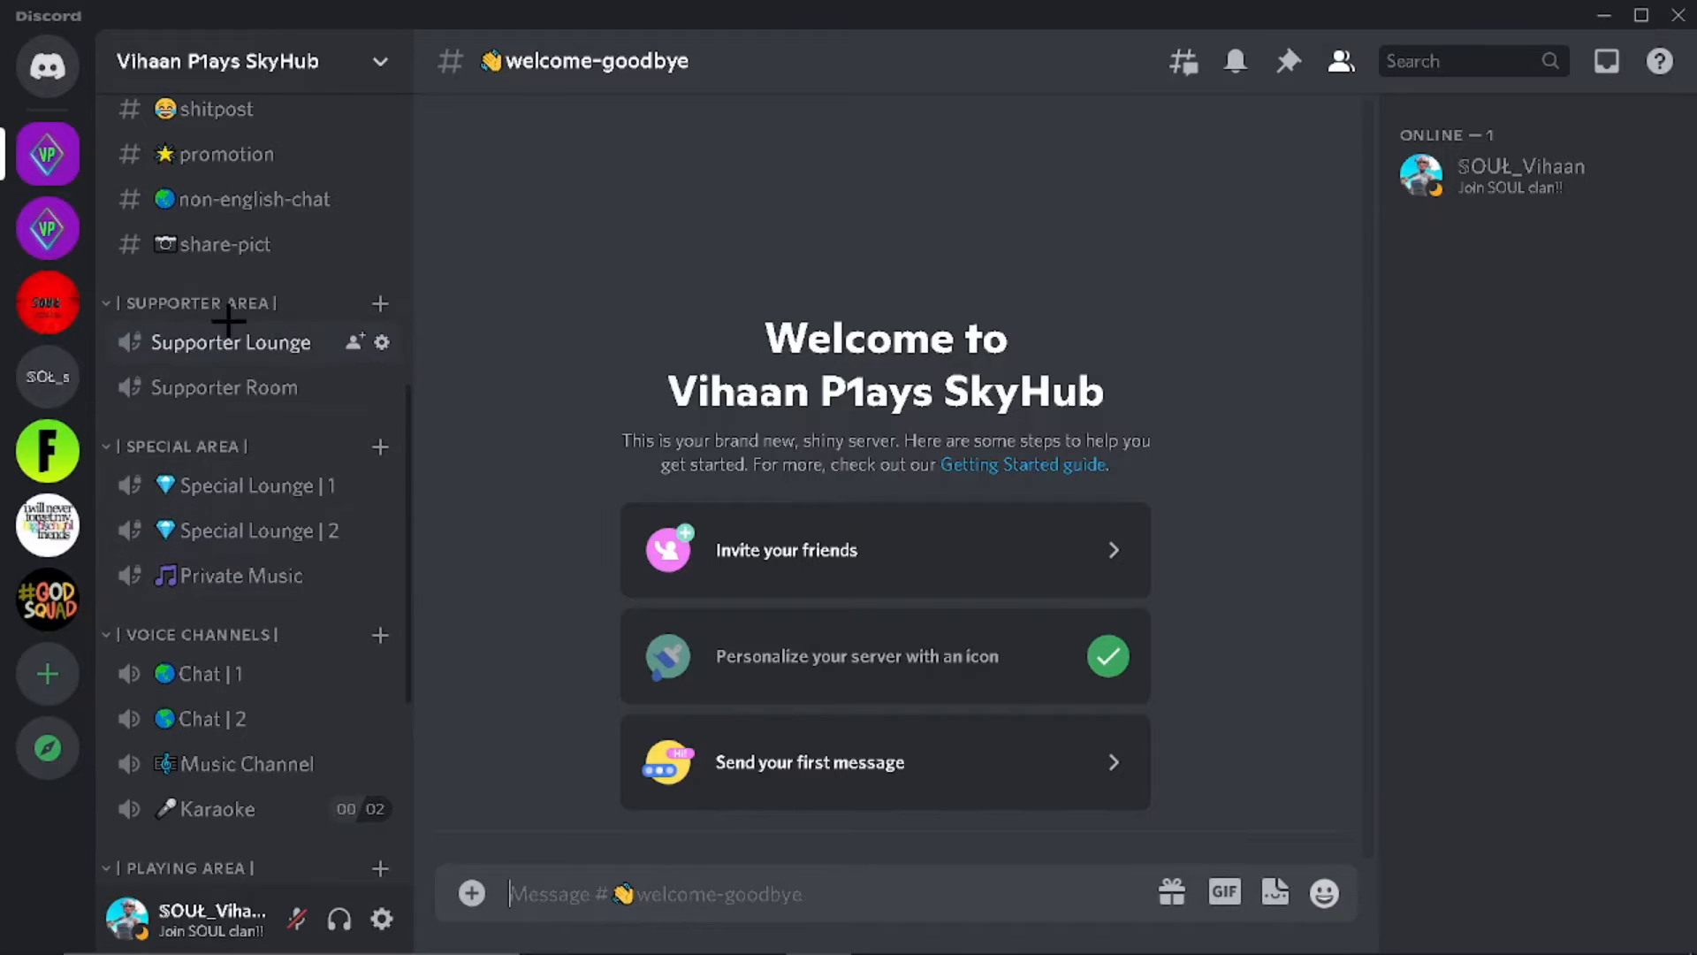
{"action": "scroll", "coordinate": [232, 334], "scroll_direction": "up", "scroll_amount": 8}
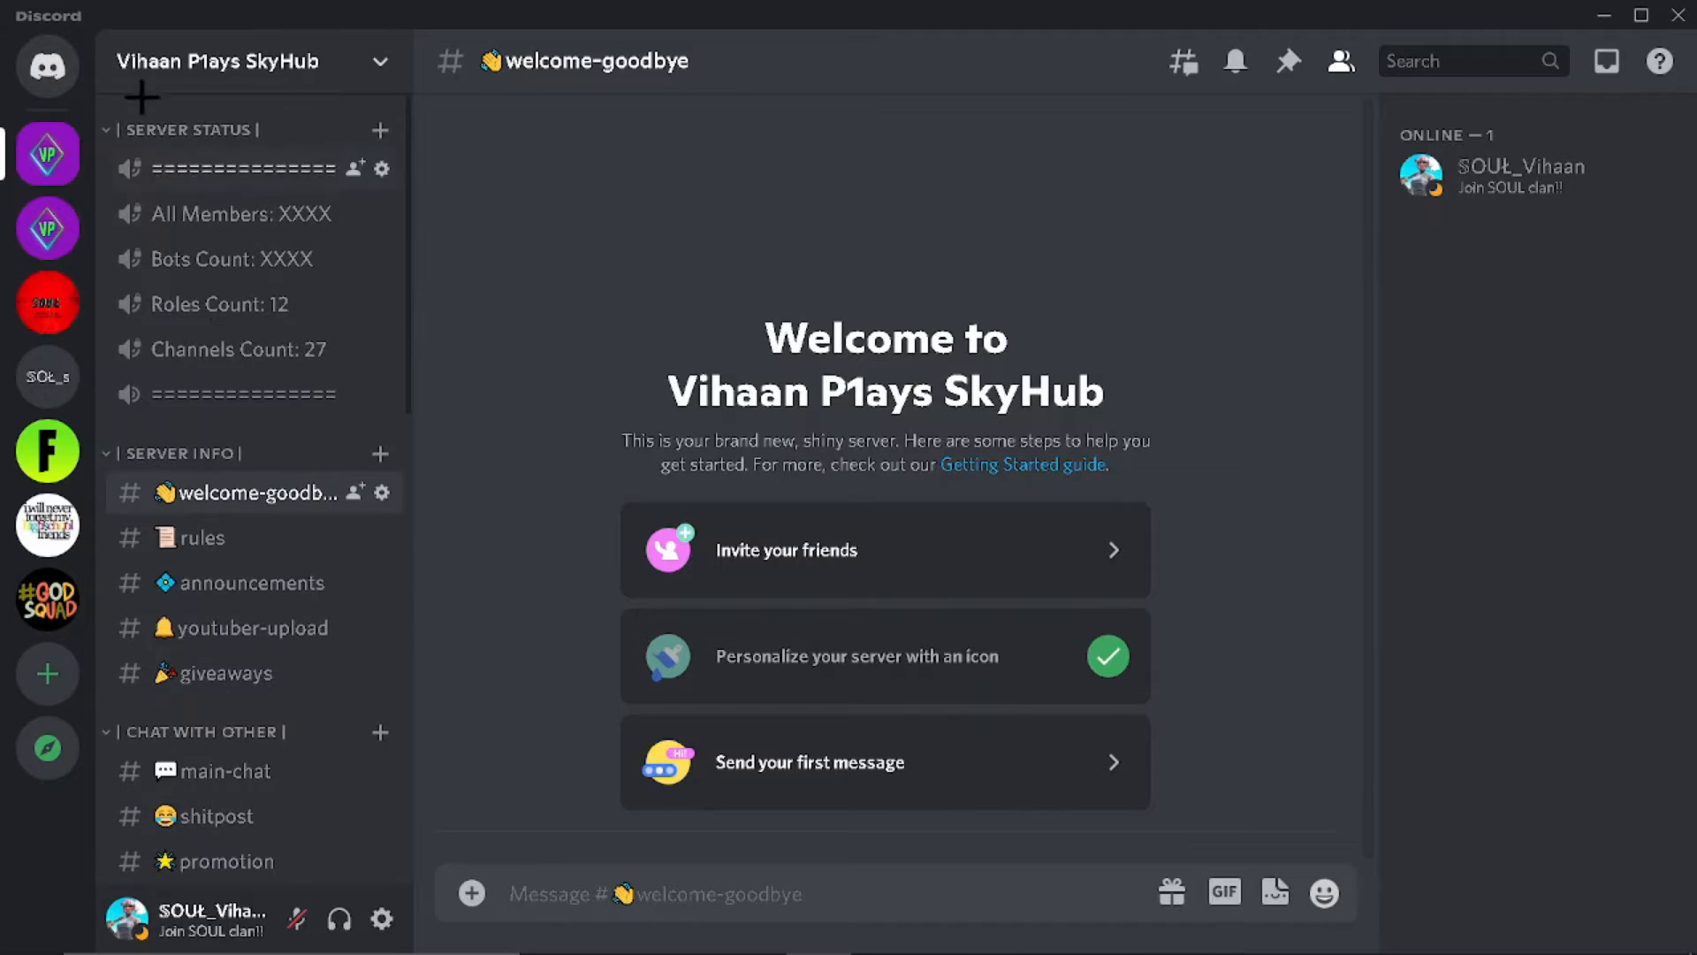
{"action": "left_click", "coordinate": [291, 175]}
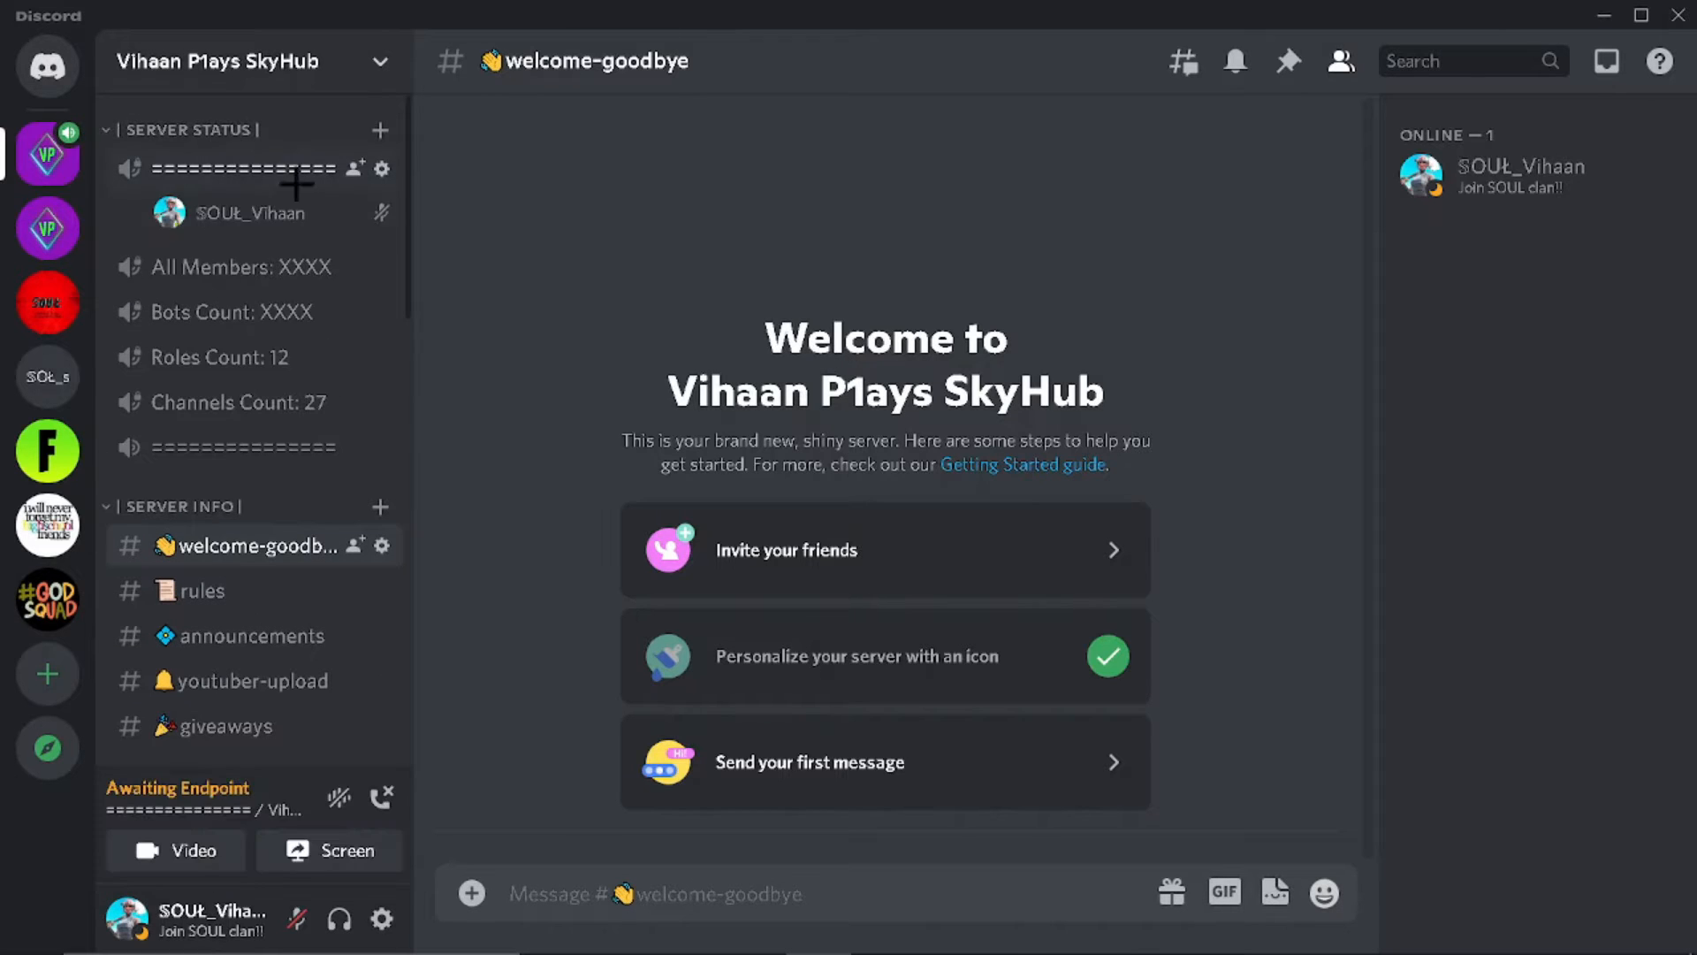
{"action": "left_click", "coordinate": [349, 781]}
{"action": "scroll", "coordinate": [269, 412], "scroll_direction": "down", "scroll_amount": 15}
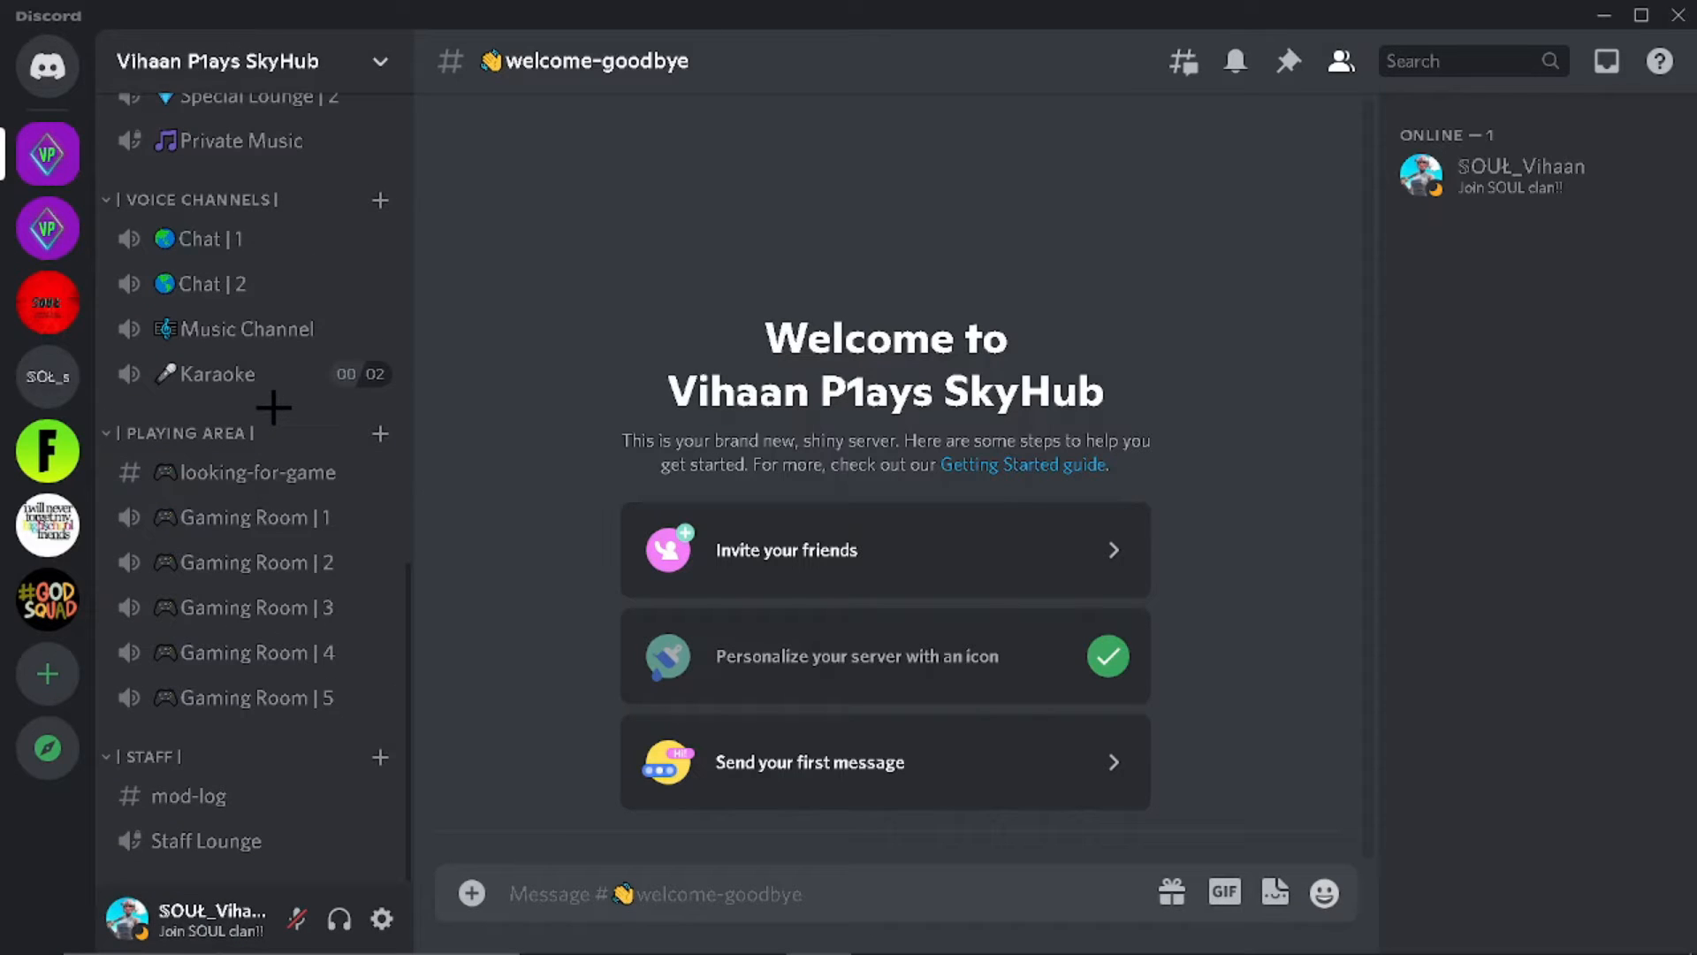
{"action": "scroll", "coordinate": [269, 409], "scroll_direction": "up", "scroll_amount": 10}
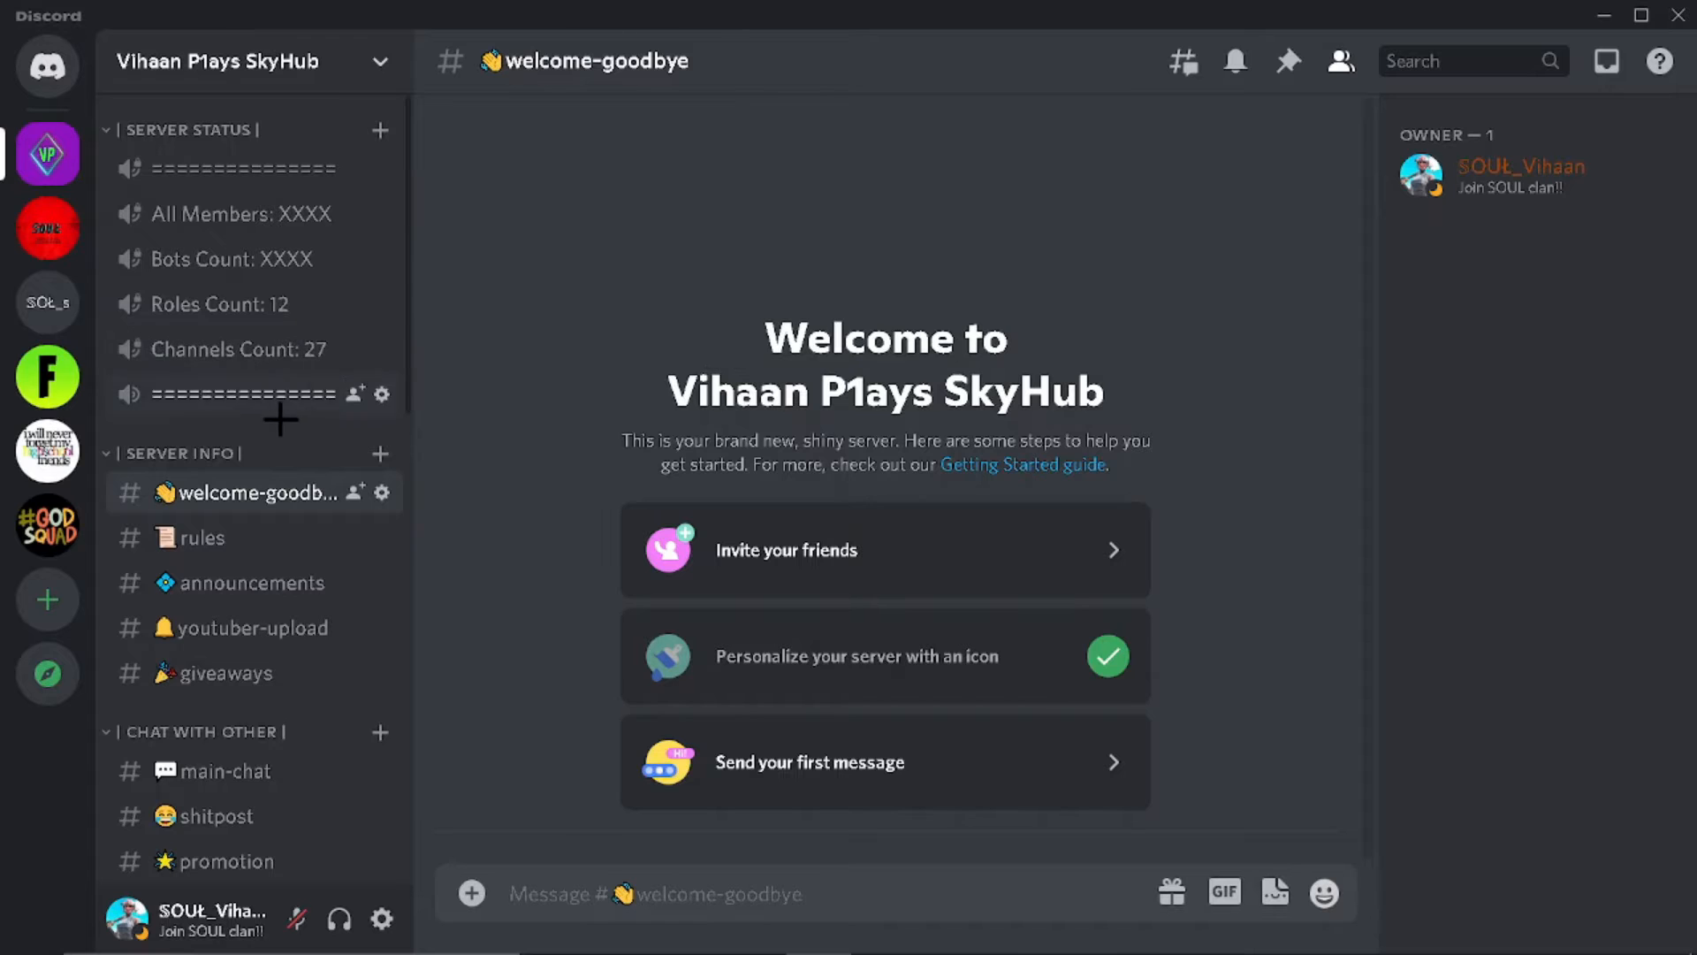
Step: Start Community setup in Server Settings, requiring verified email and scanning media from all members
{"action": "left_click", "coordinate": [177, 67]}
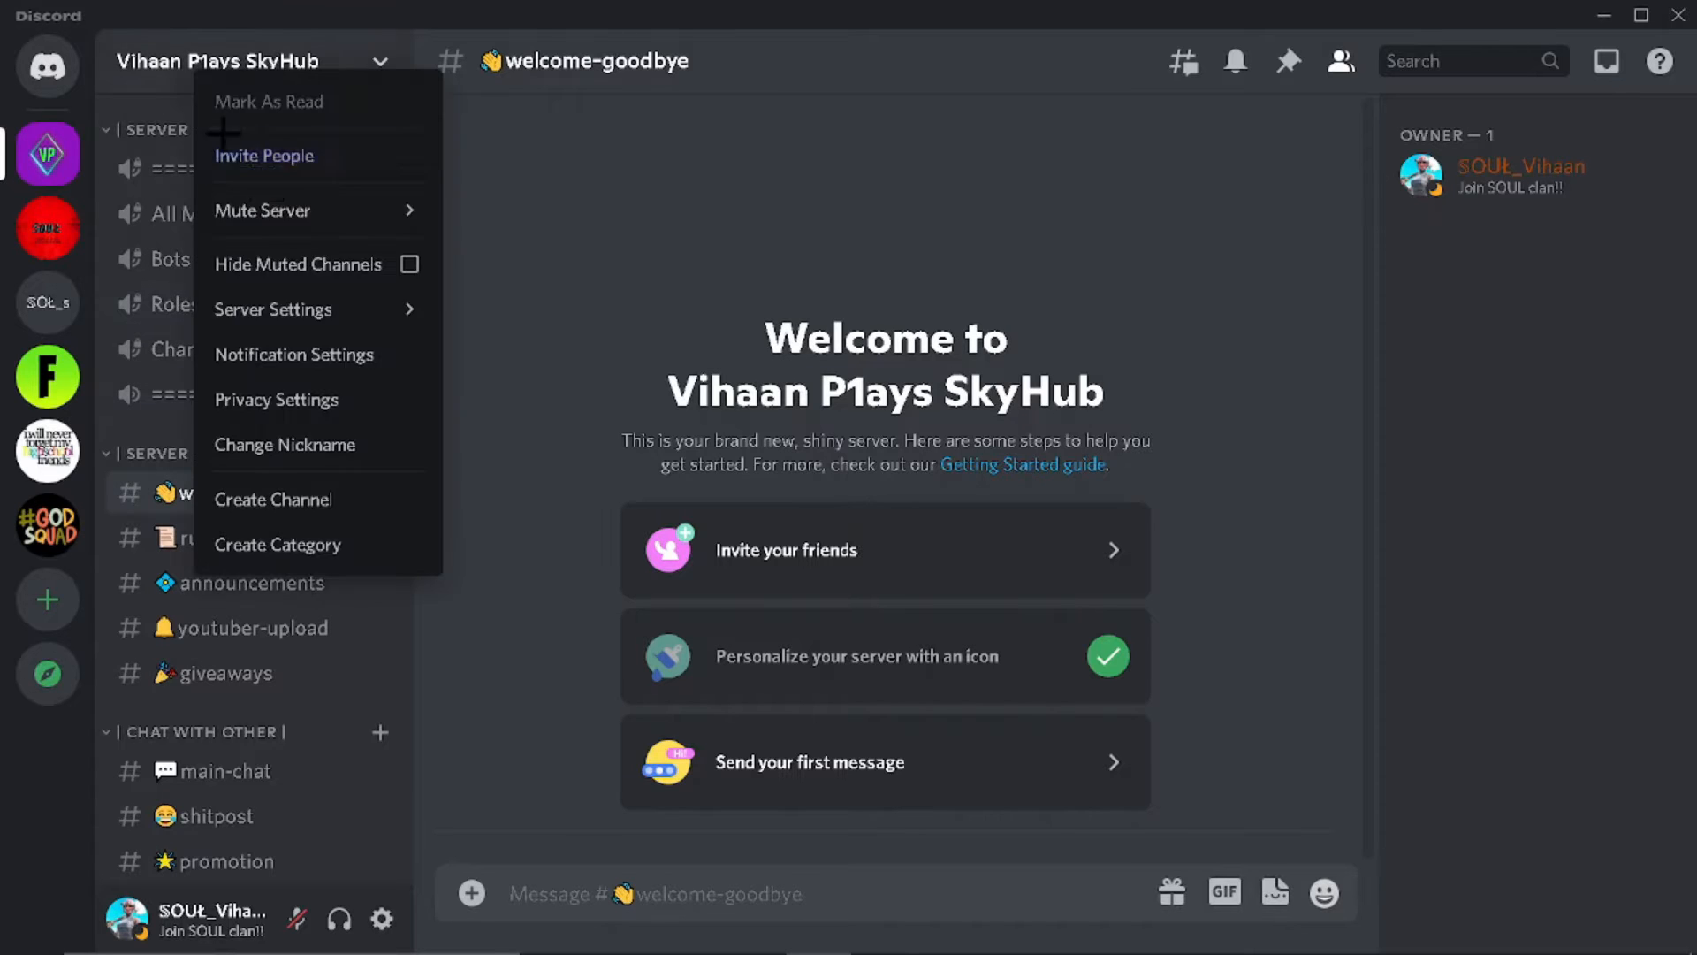
{"action": "left_click", "coordinate": [258, 325]}
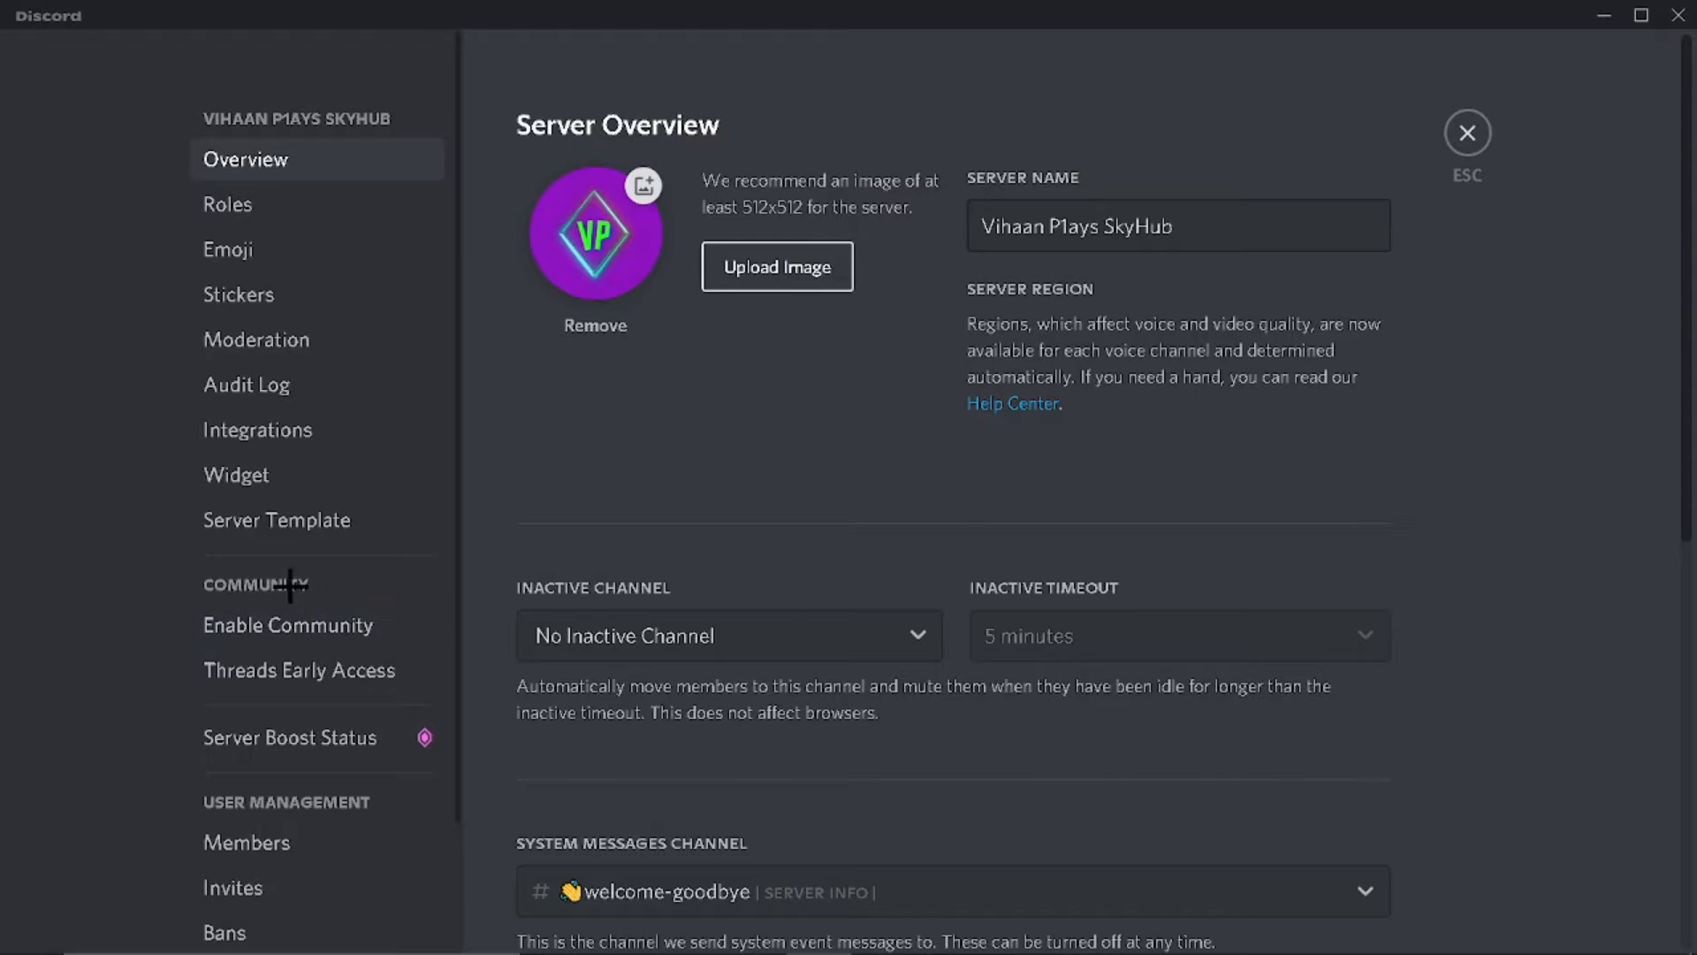
{"action": "left_click", "coordinate": [291, 623]}
{"action": "left_click", "coordinate": [957, 592]}
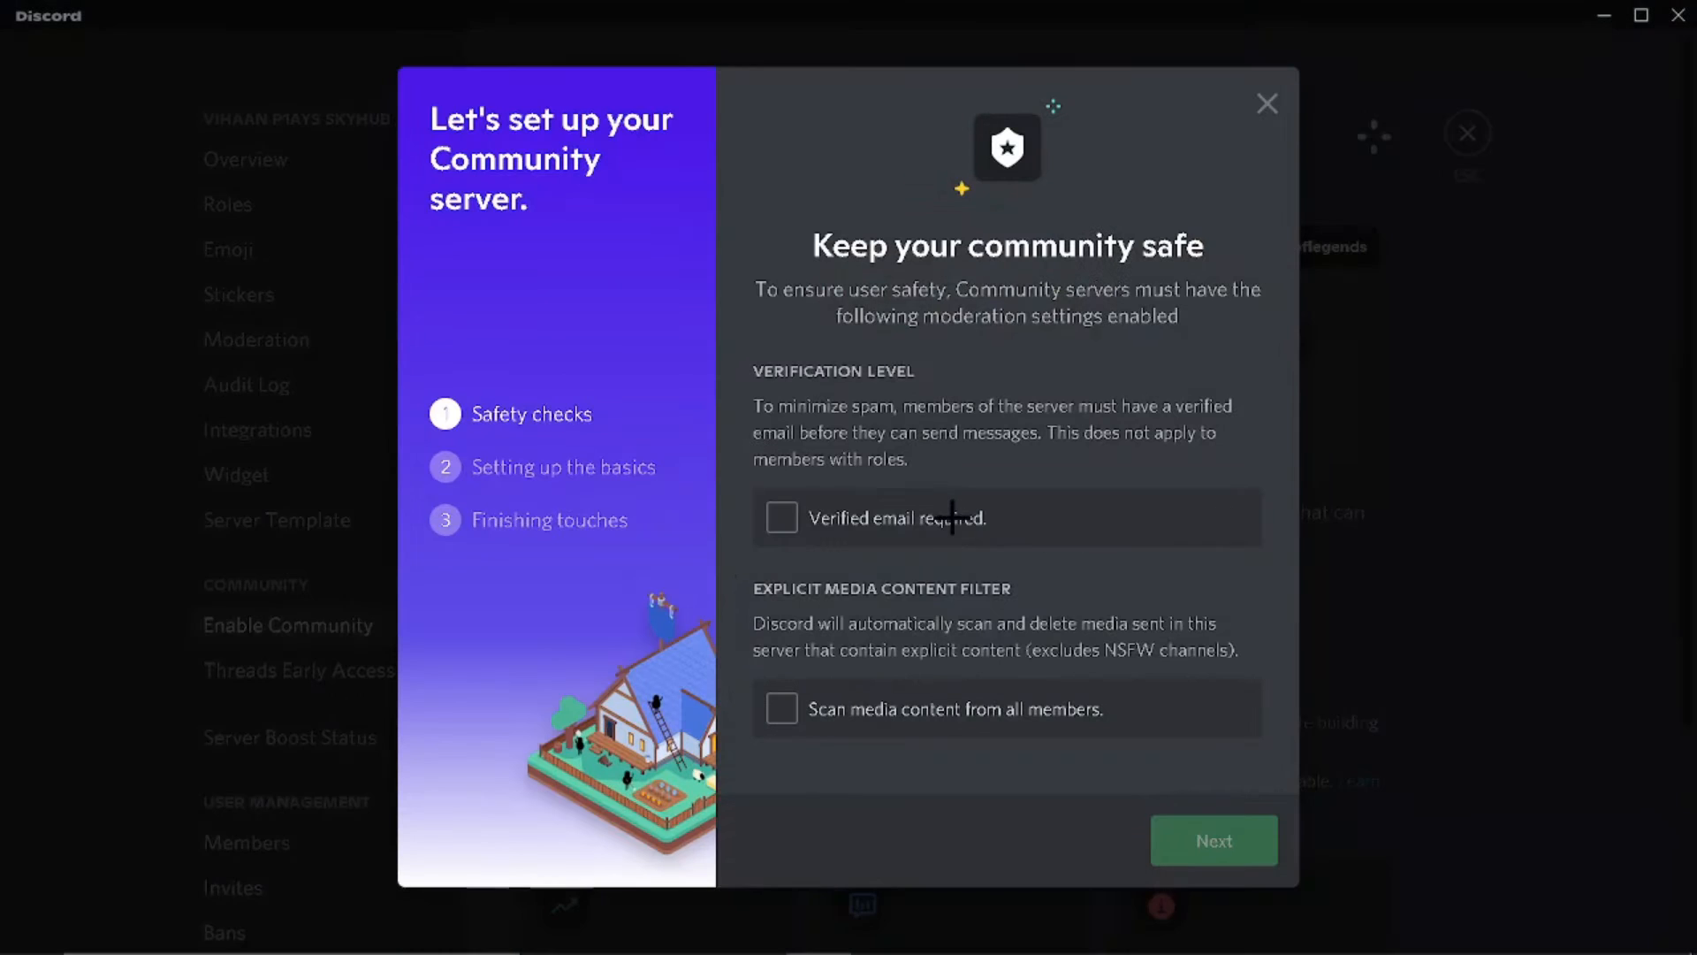
{"action": "left_click", "coordinate": [840, 525]}
{"action": "left_click", "coordinate": [827, 693]}
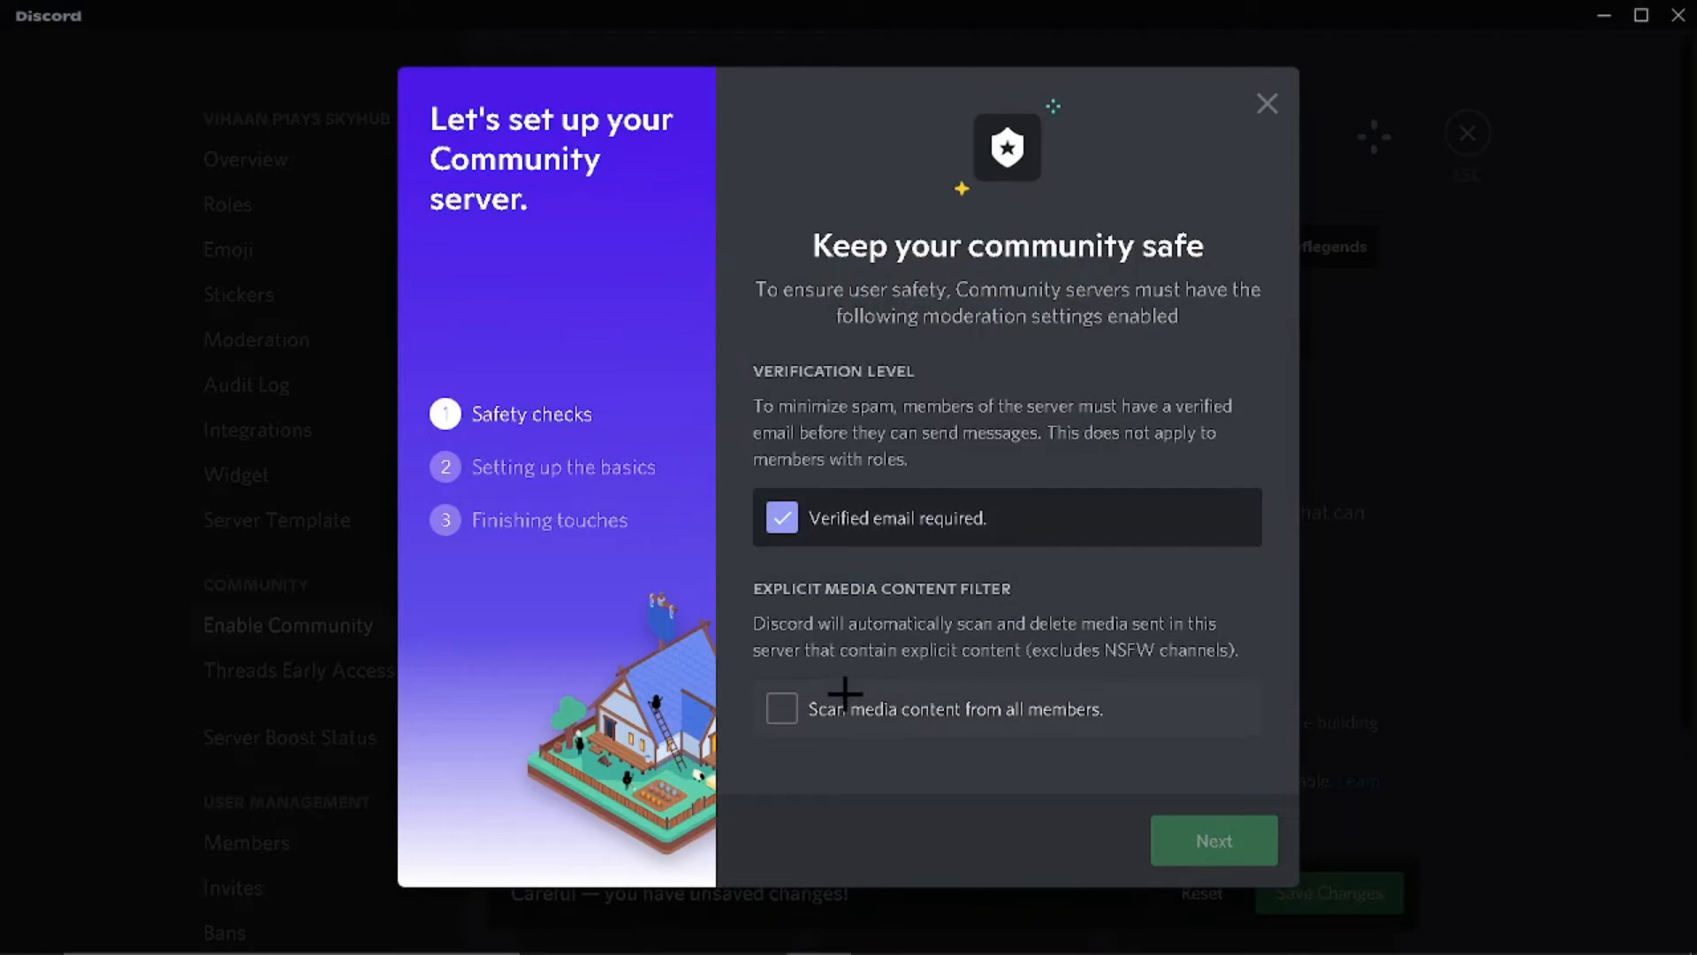
{"action": "left_click", "coordinate": [1228, 831]}
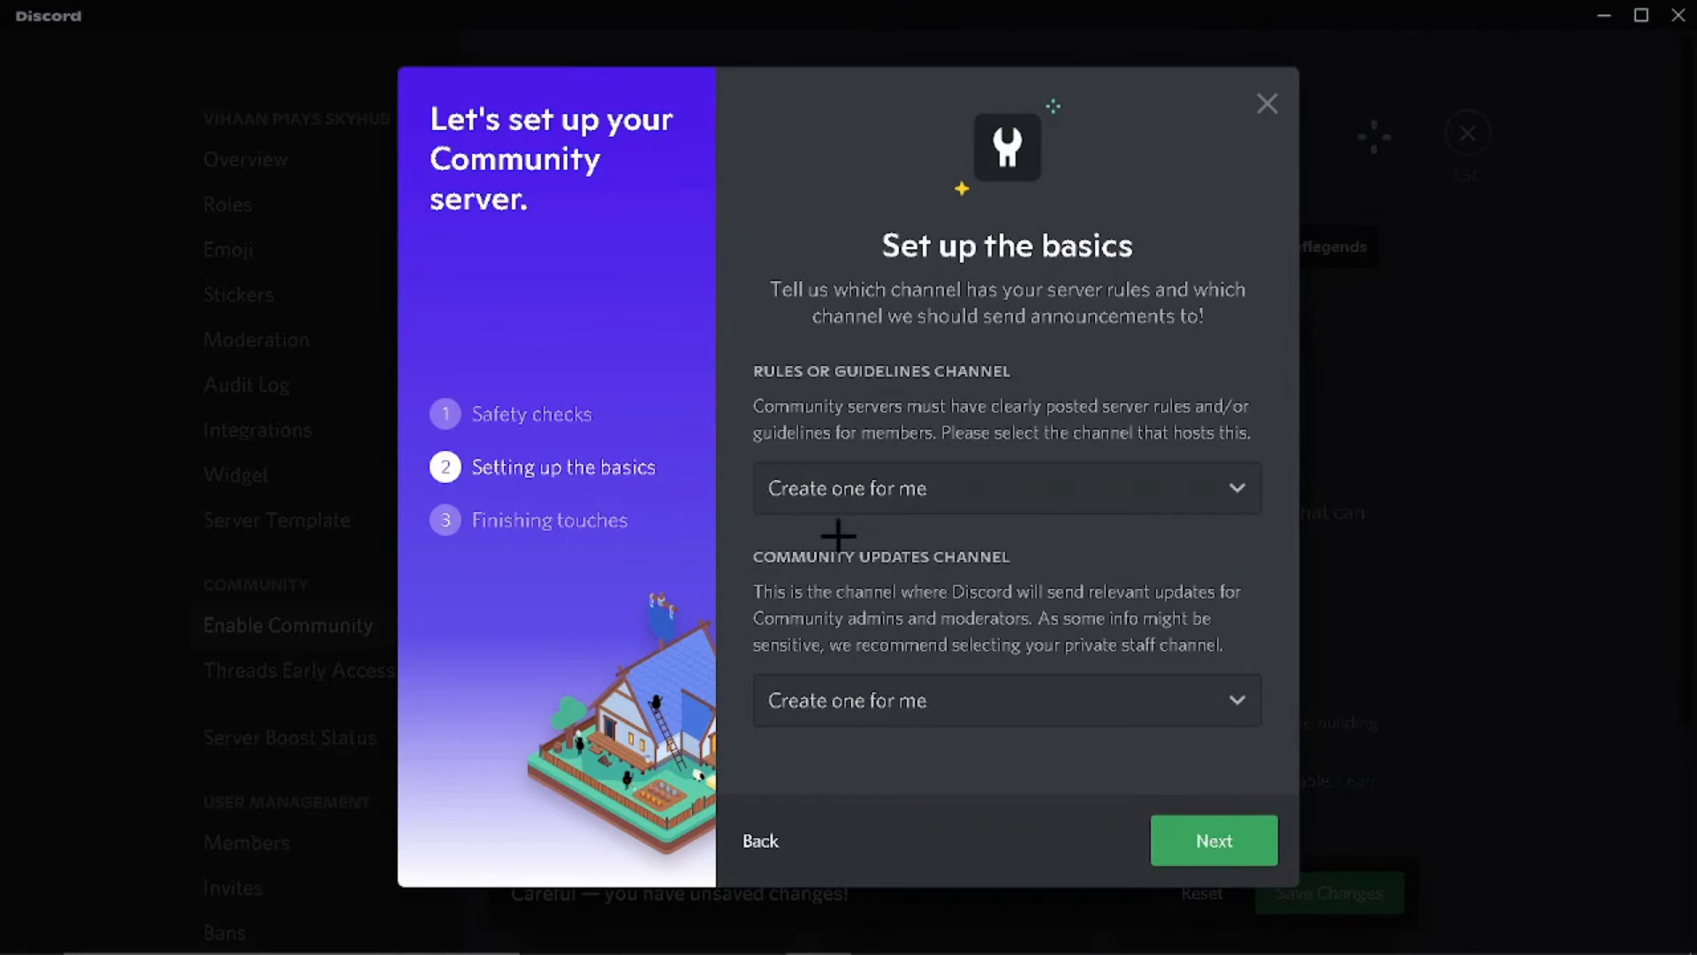
Step: Use #rules as the rules channel, default to mentions-only, agree to guidelines, and finish setup
{"action": "left_click", "coordinate": [852, 492]}
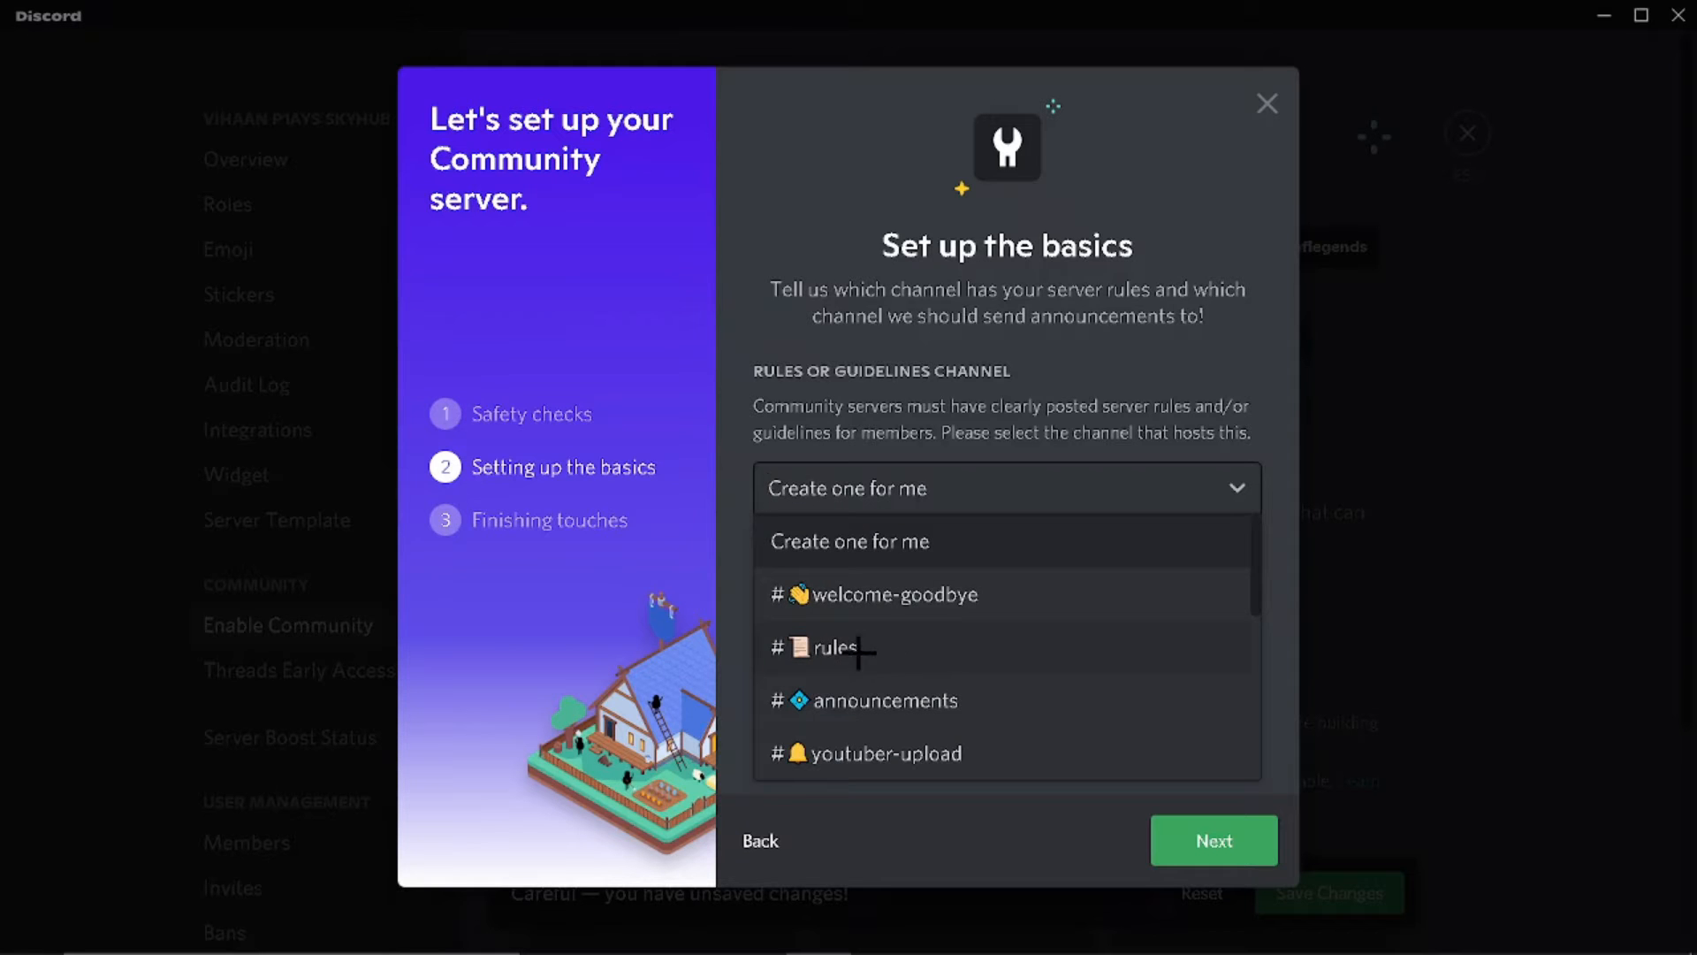
{"action": "left_click", "coordinate": [857, 650]}
{"action": "left_click", "coordinate": [1207, 833]}
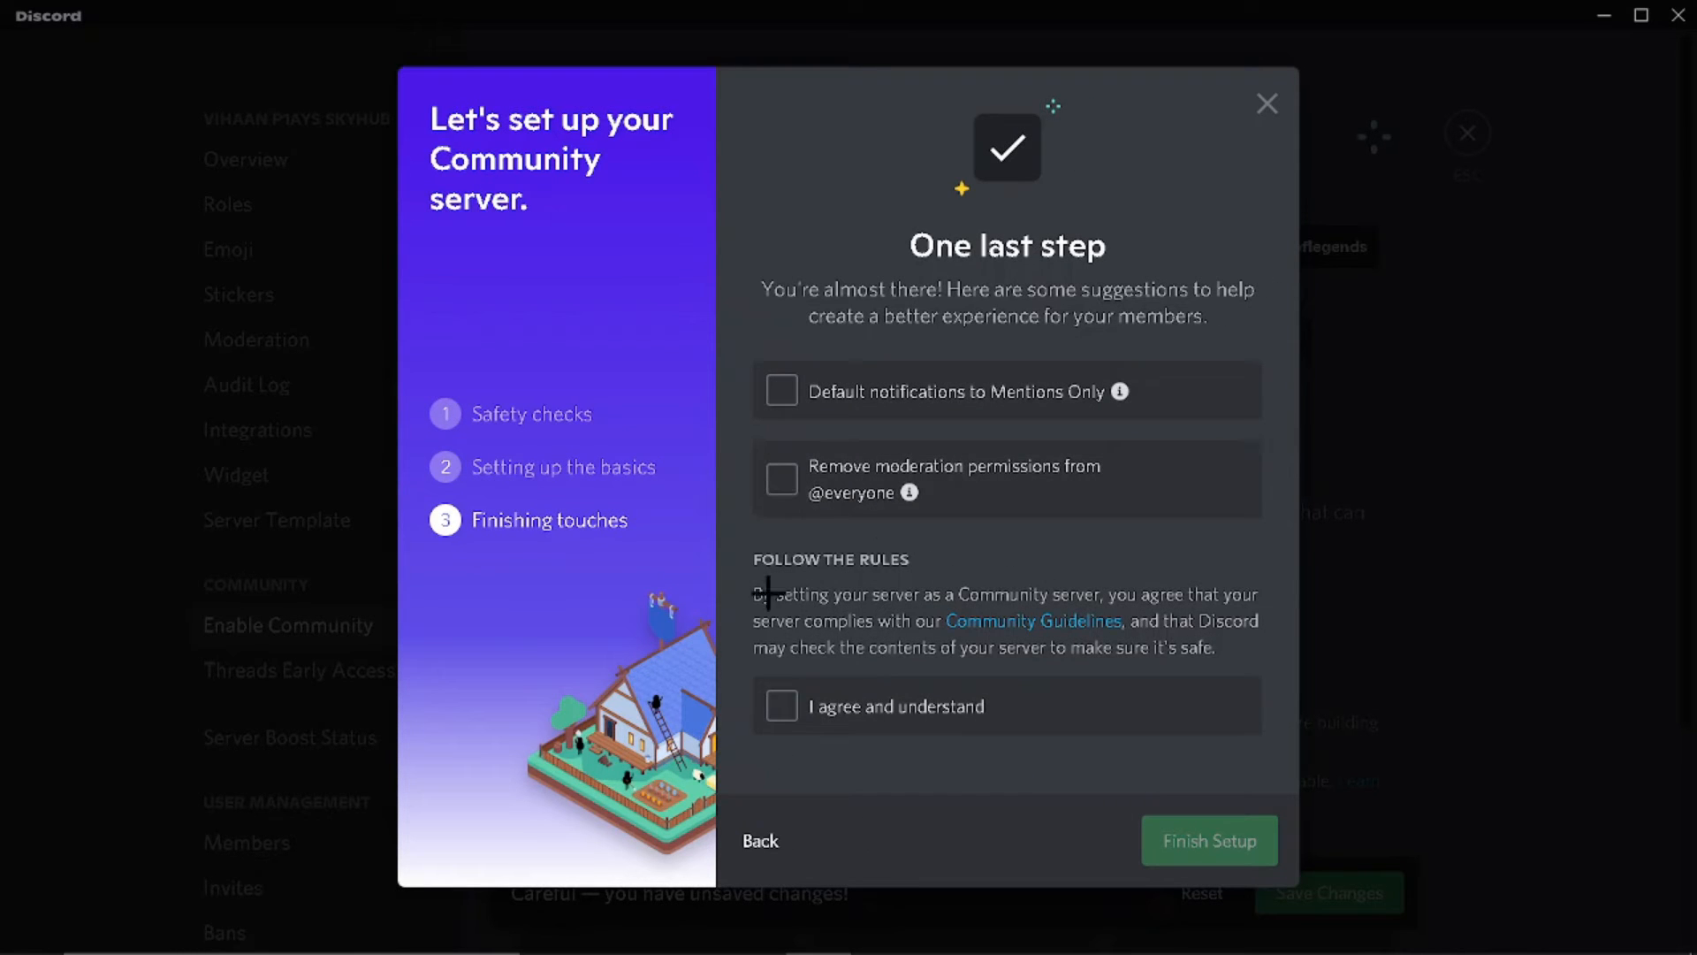
{"action": "left_click", "coordinate": [782, 479]}
{"action": "left_click", "coordinate": [781, 389]}
{"action": "left_click", "coordinate": [781, 705]}
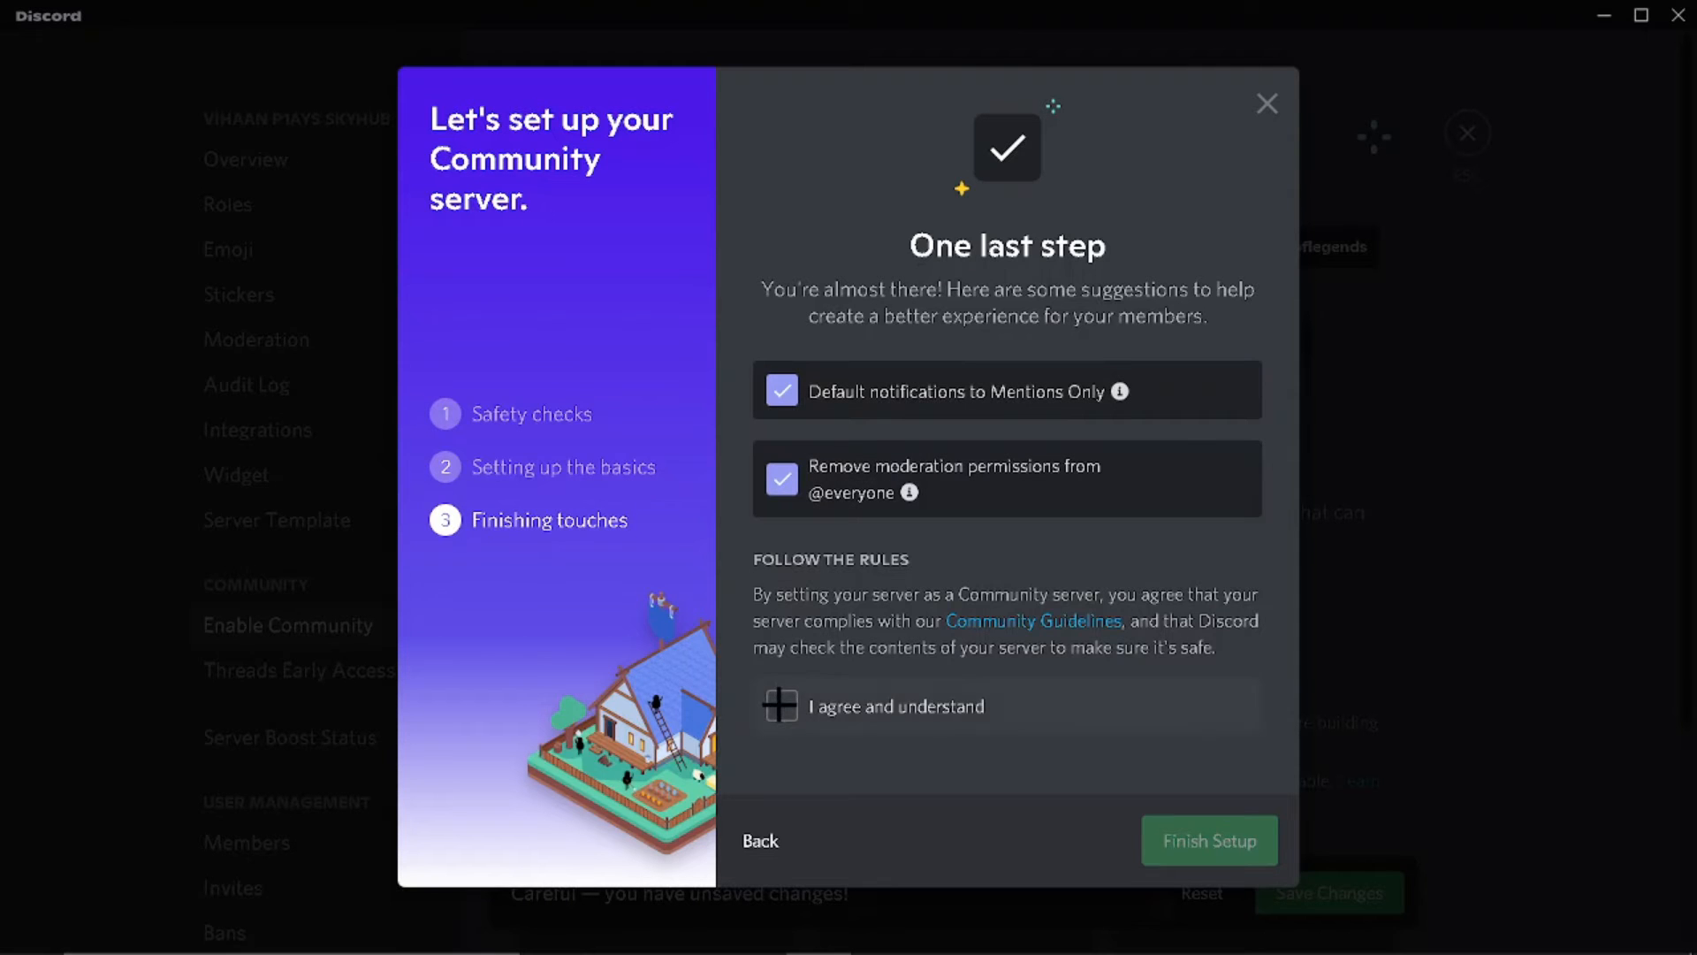
{"action": "left_click", "coordinate": [1207, 835]}
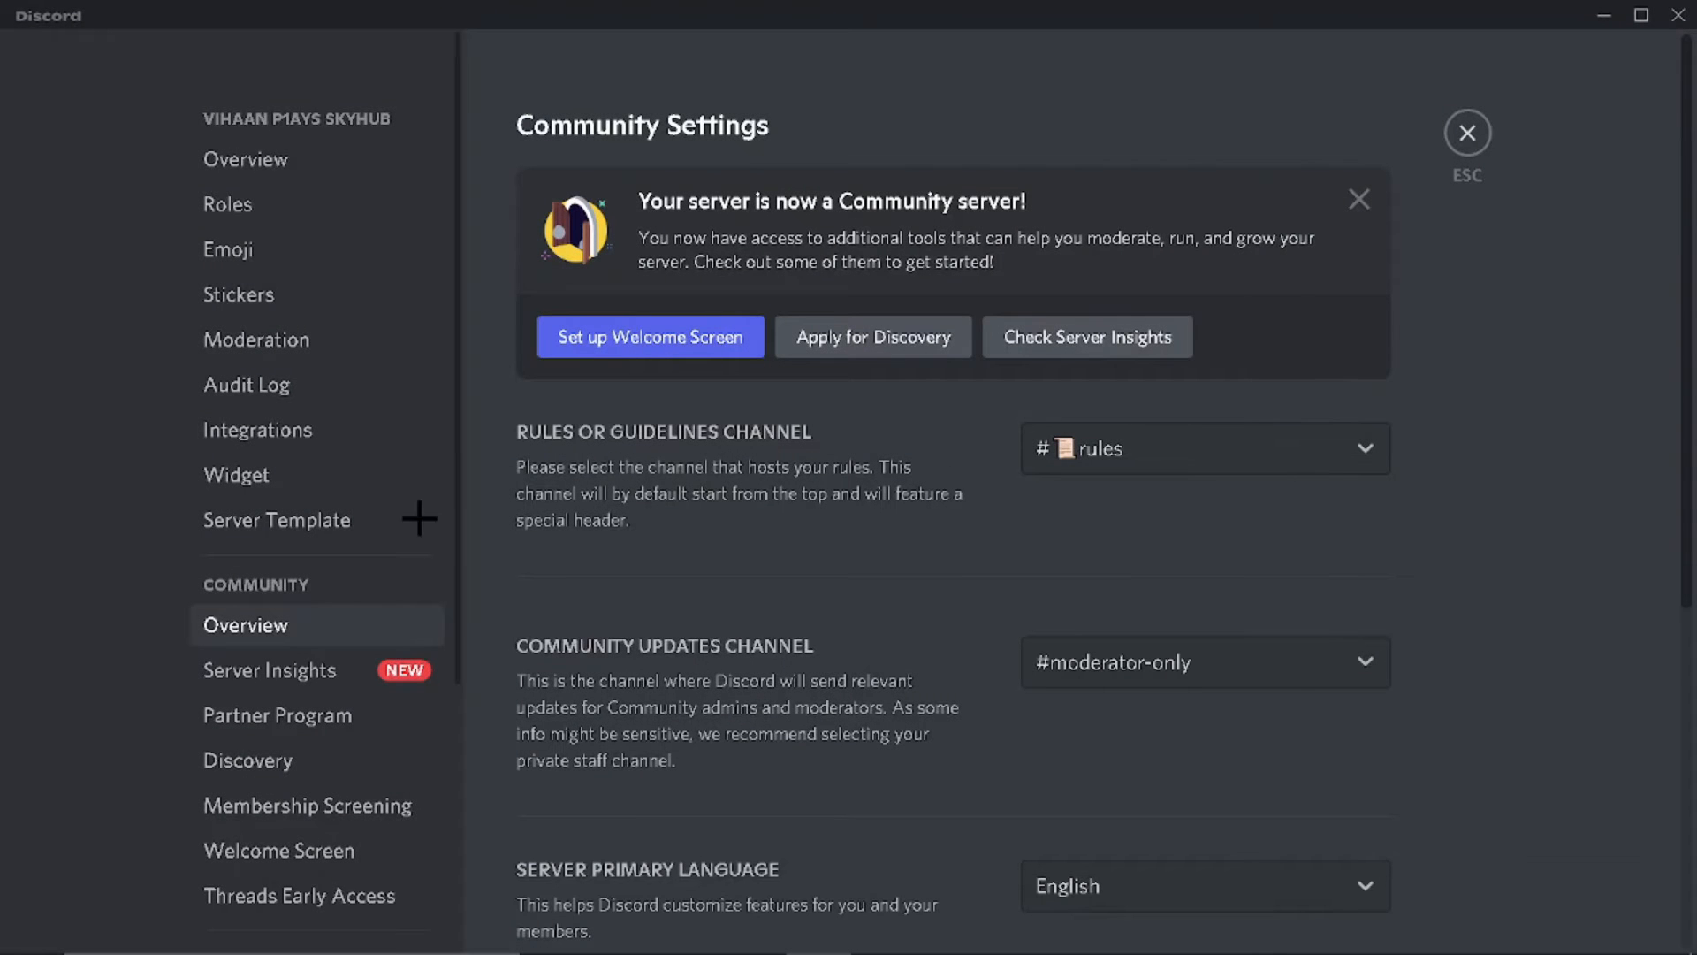
Step: Look over Server Insights and the Audit Log, then close the server settings
{"action": "left_click", "coordinate": [382, 671]}
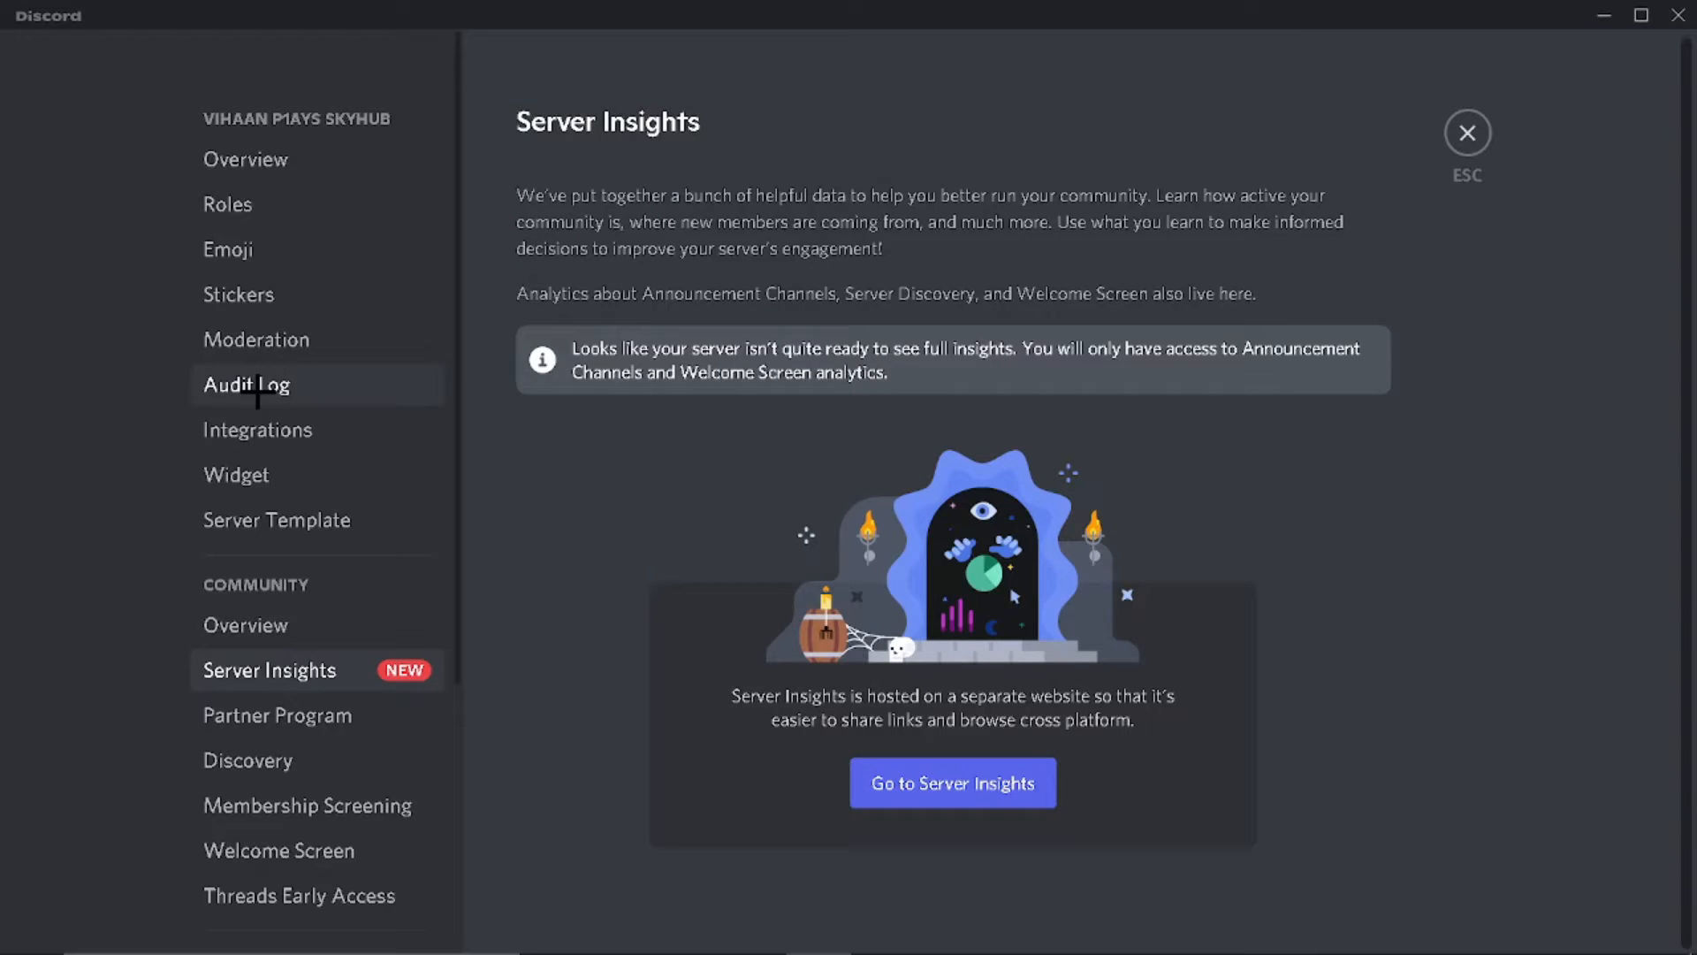
{"action": "left_click", "coordinate": [256, 389]}
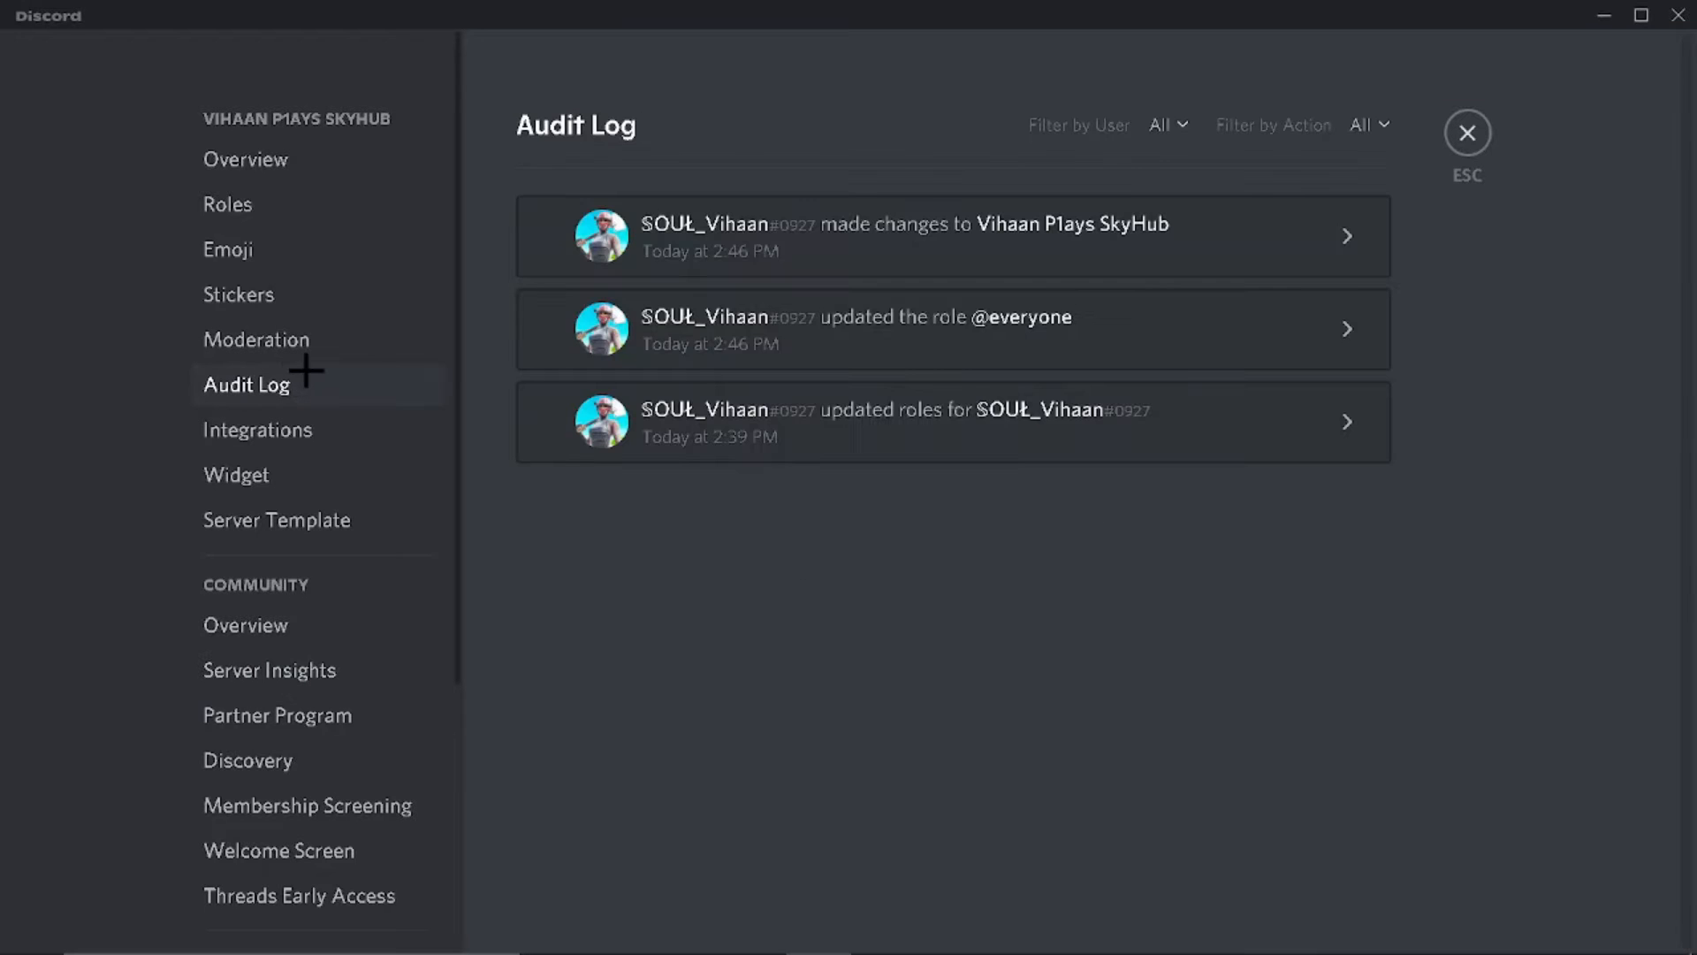
{"action": "left_click", "coordinate": [1467, 134]}
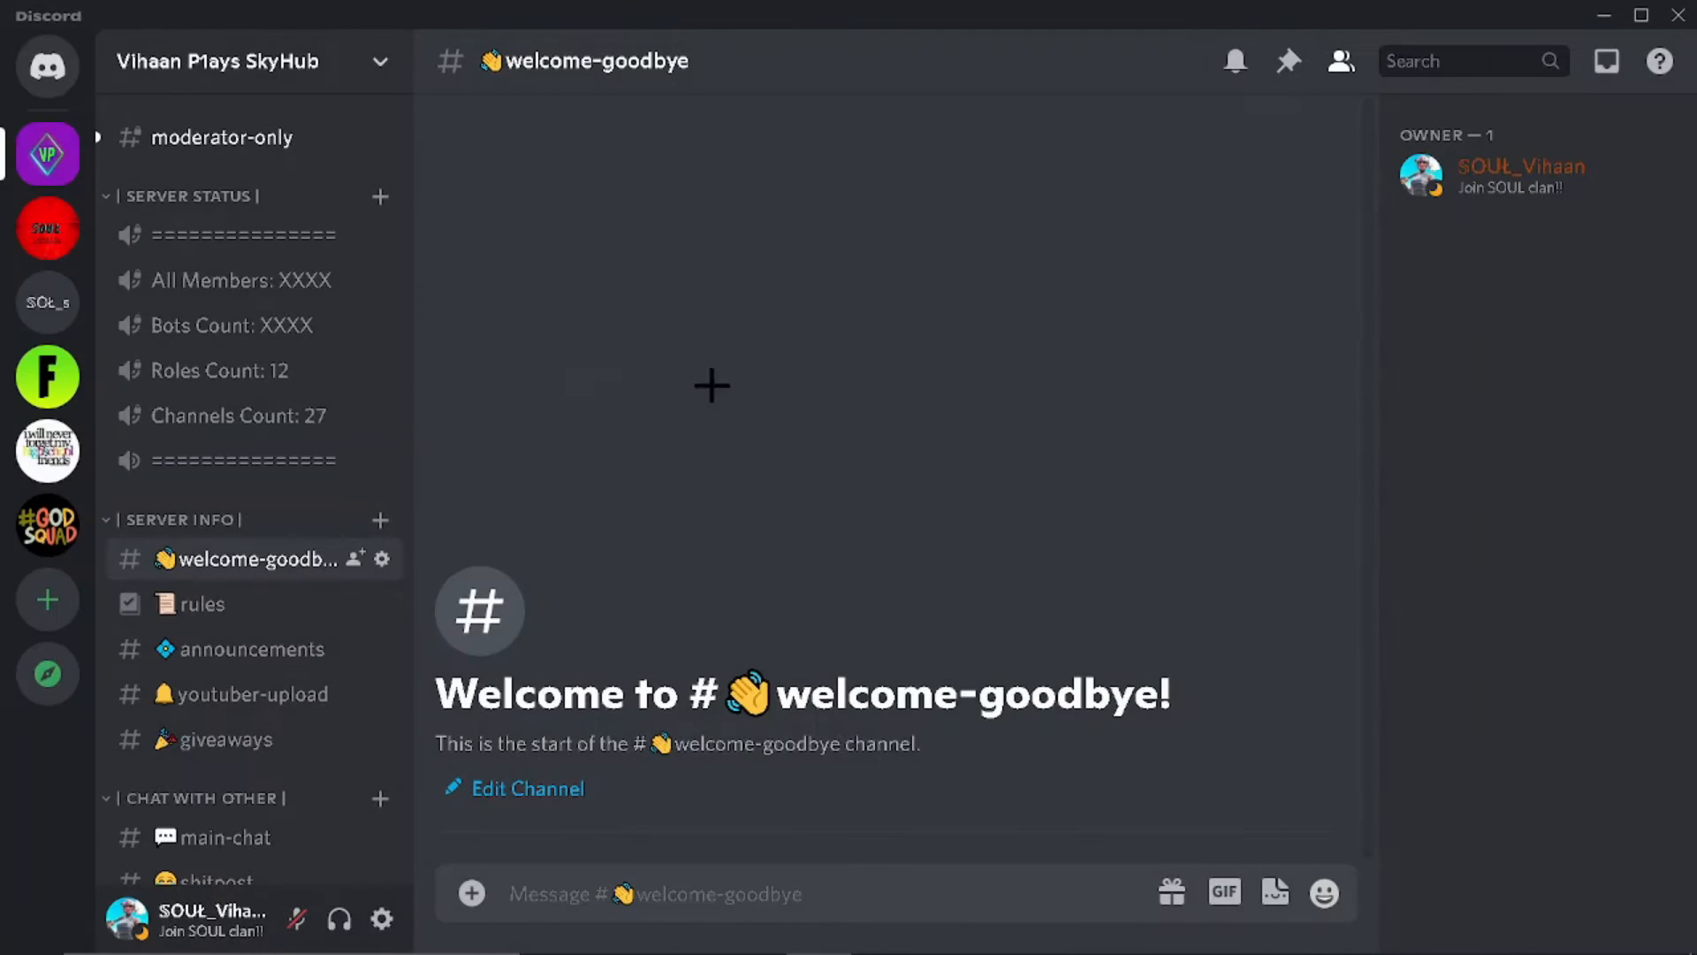
Step: Read the Community Updates system message in the moderator-only channel
{"action": "left_click", "coordinate": [244, 142]}
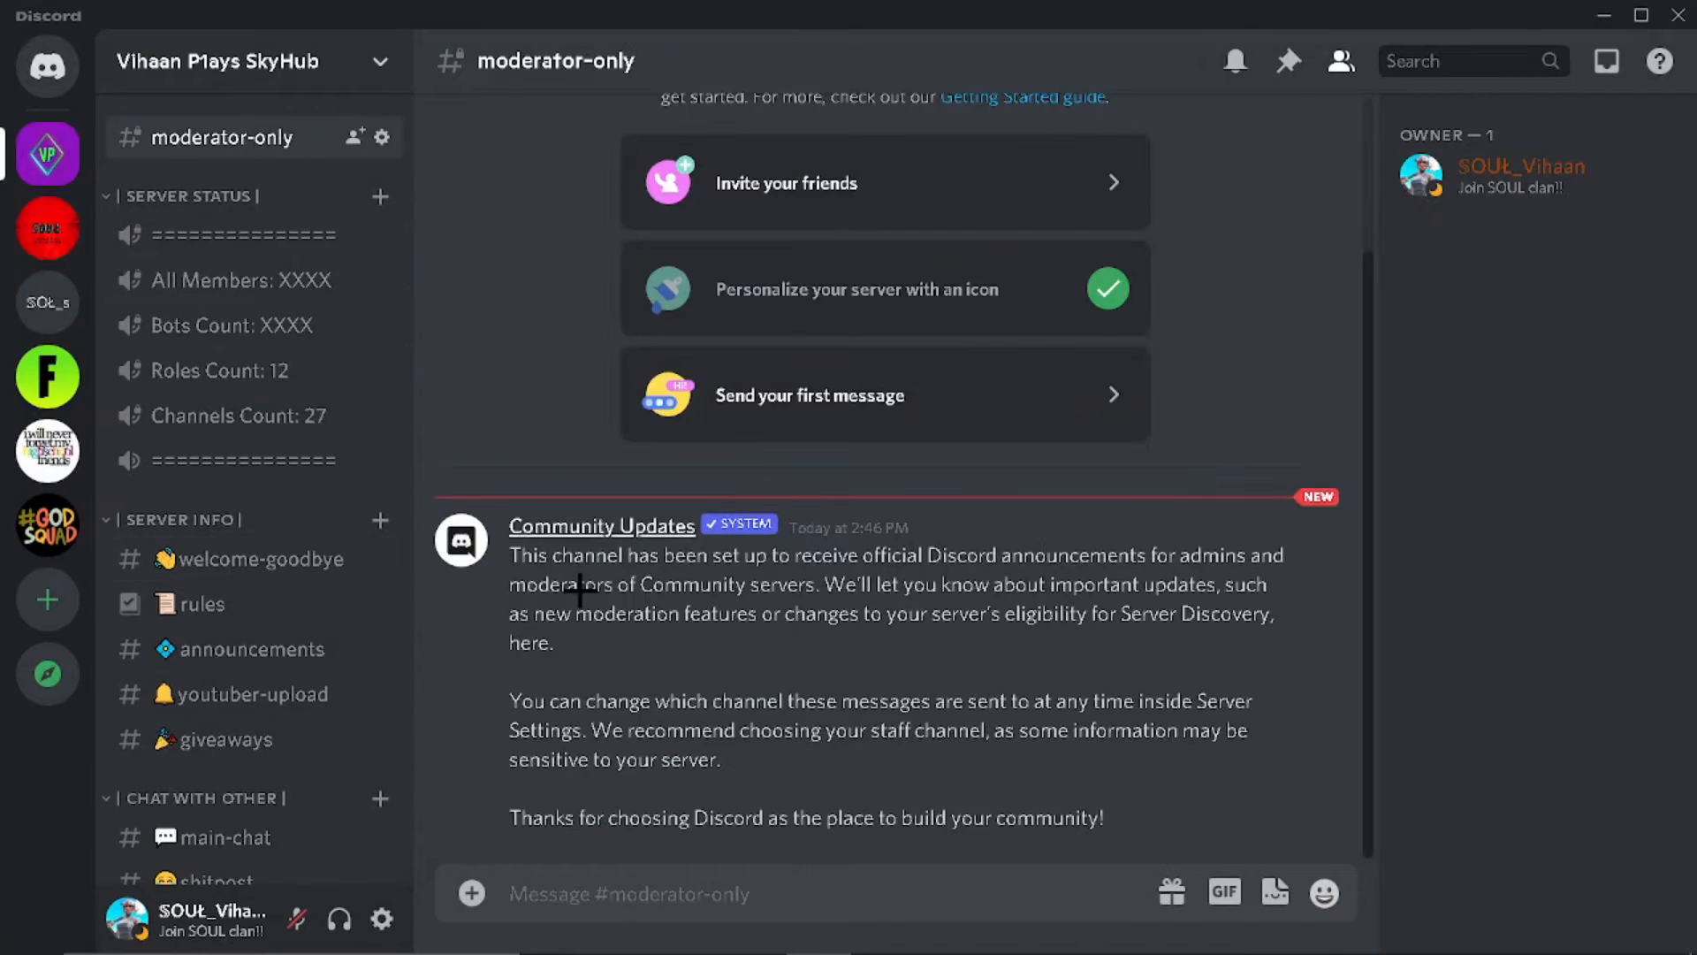
{"action": "left_click_drag", "start_coordinate": [522, 558], "coordinate": [796, 631]}
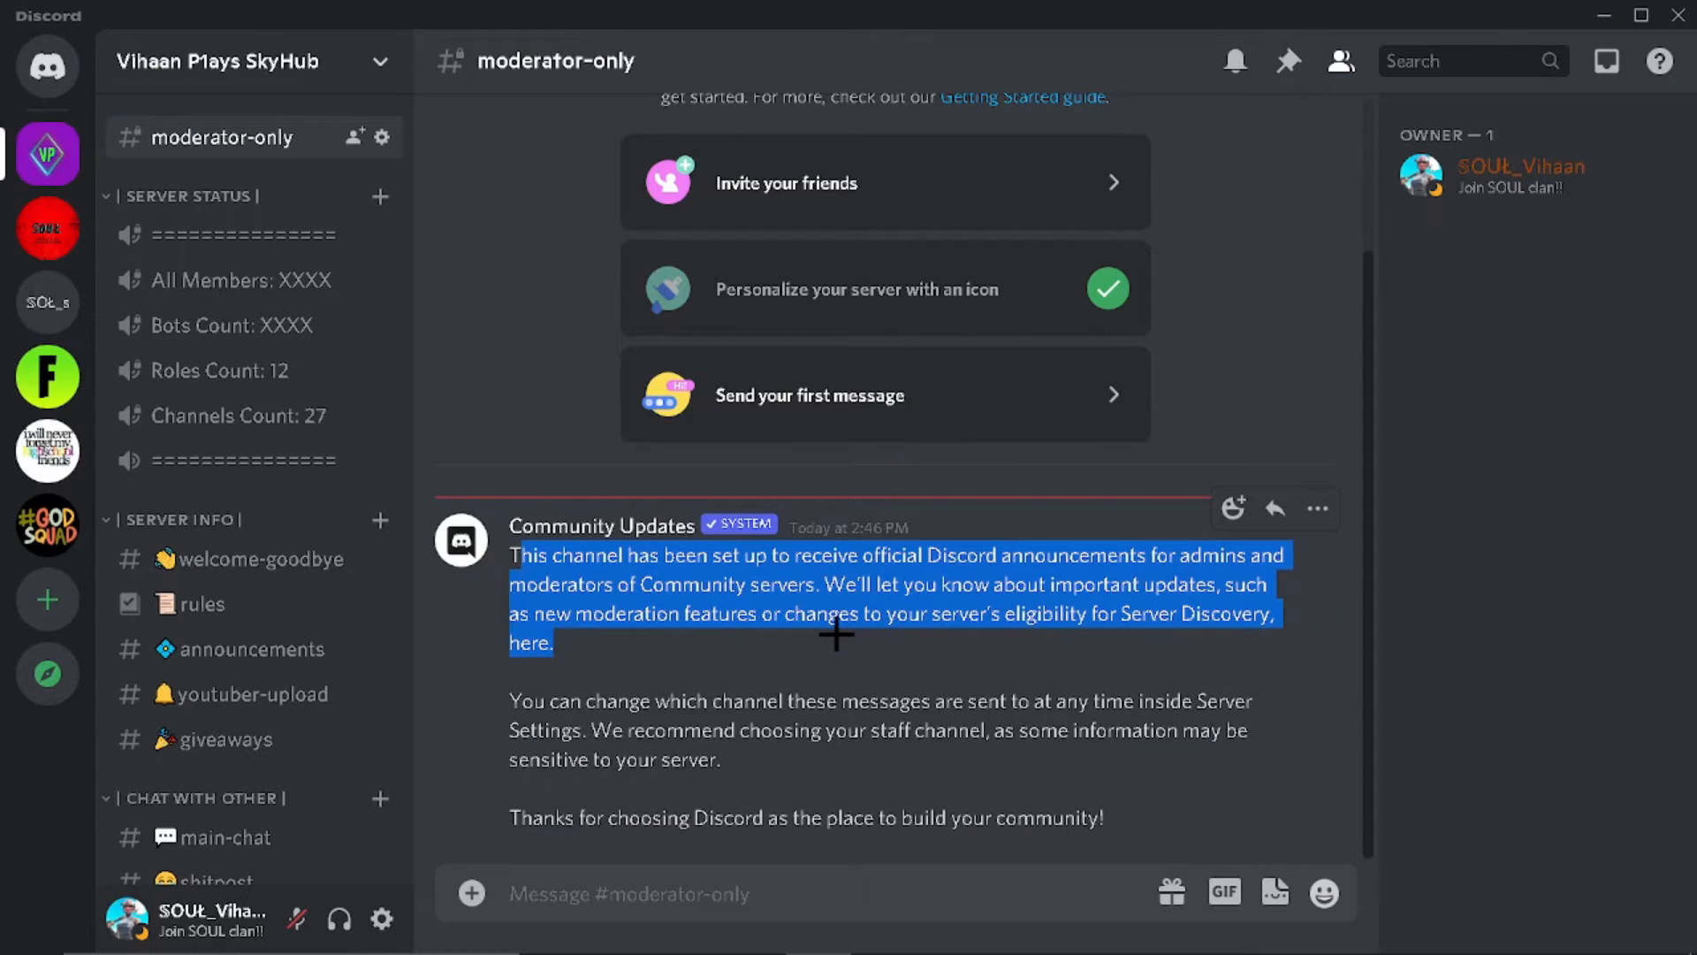
{"action": "left_click_drag", "start_coordinate": [514, 701], "coordinate": [642, 703]}
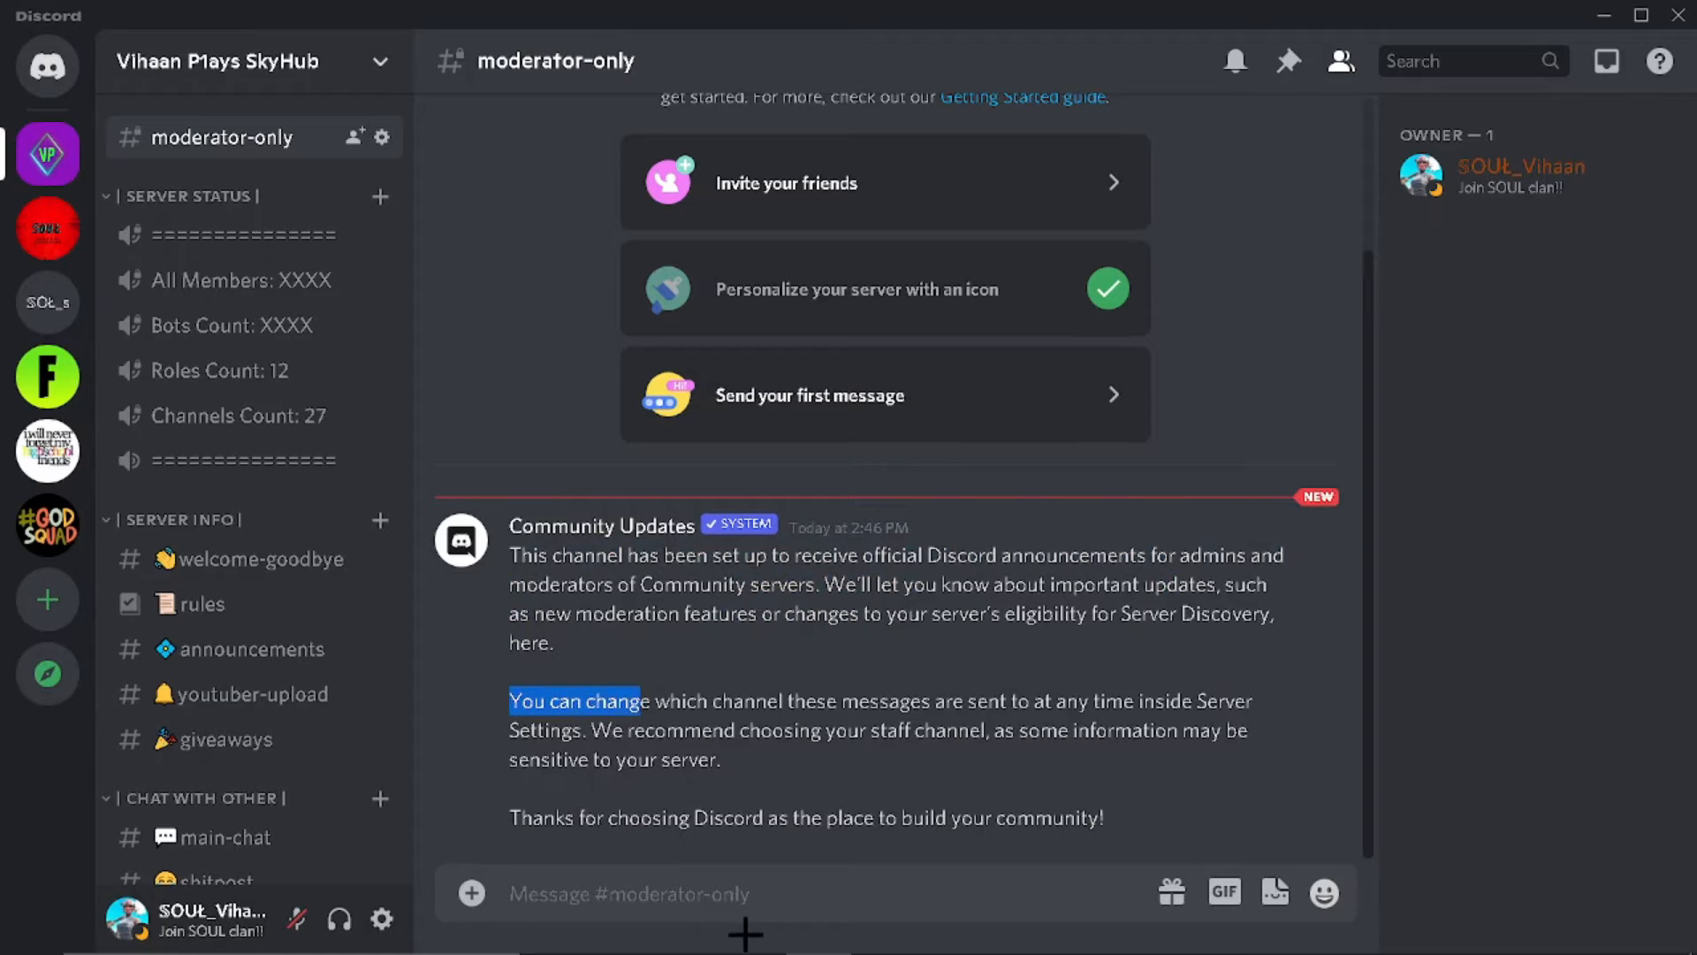
{"action": "left_click", "coordinate": [712, 895]}
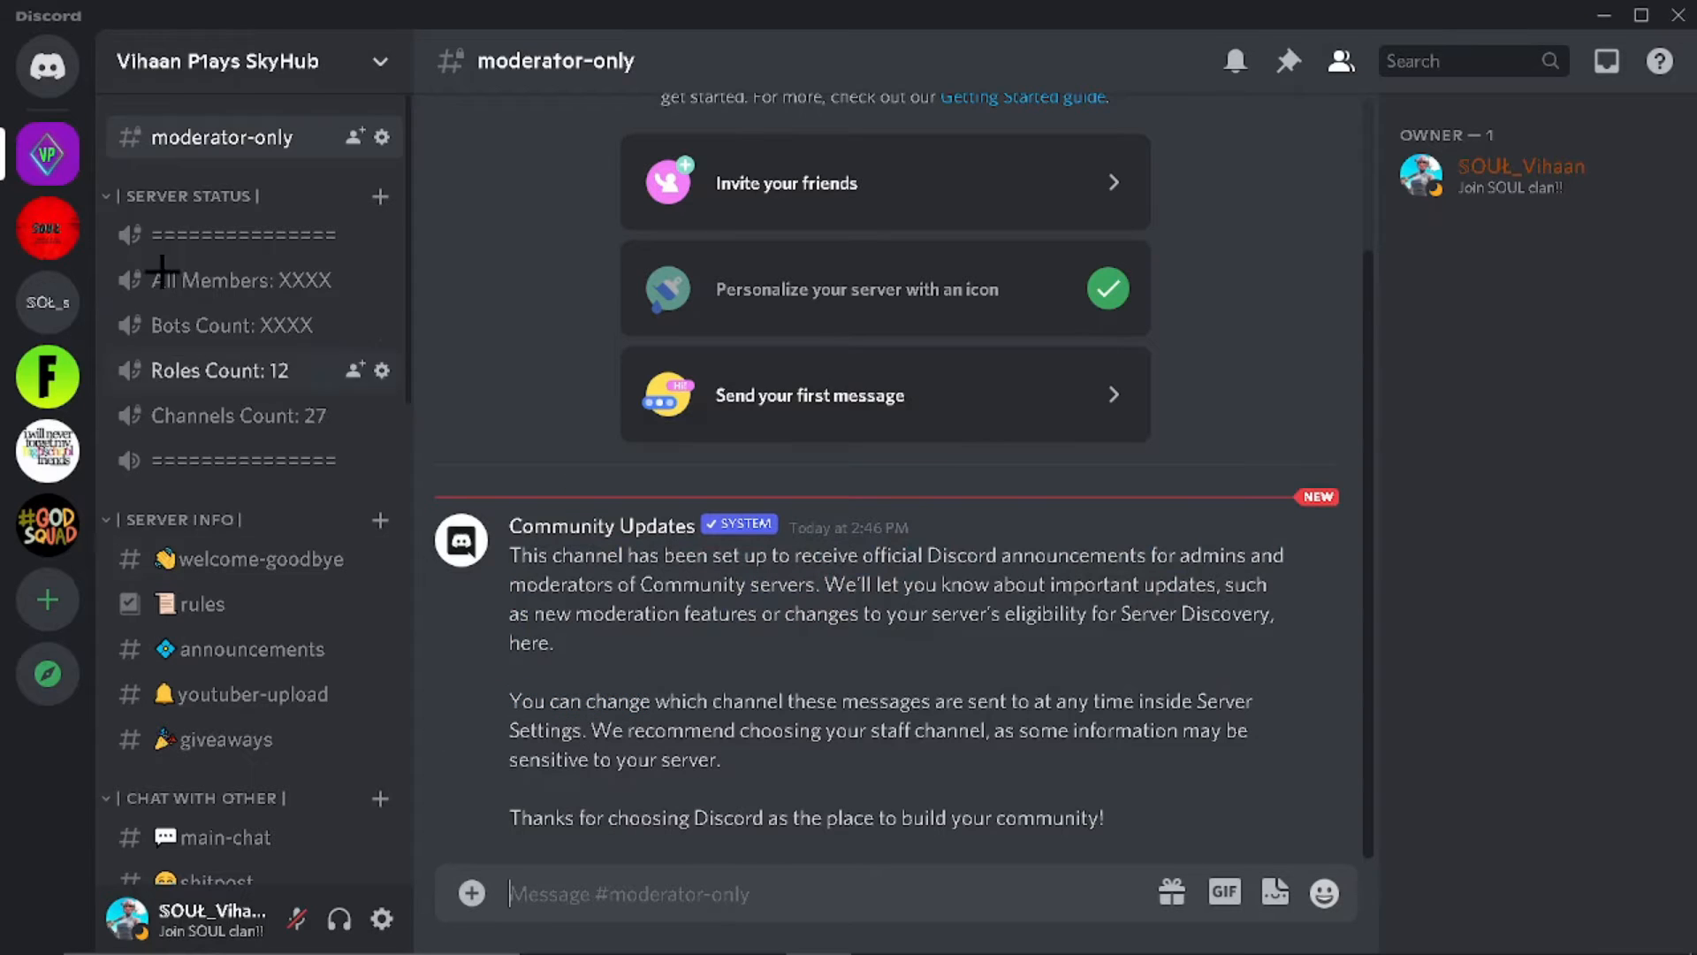
Step: Check the welcome-goodbye and rules channels, ending back on welcome-goodbye
{"action": "left_click", "coordinate": [191, 565]}
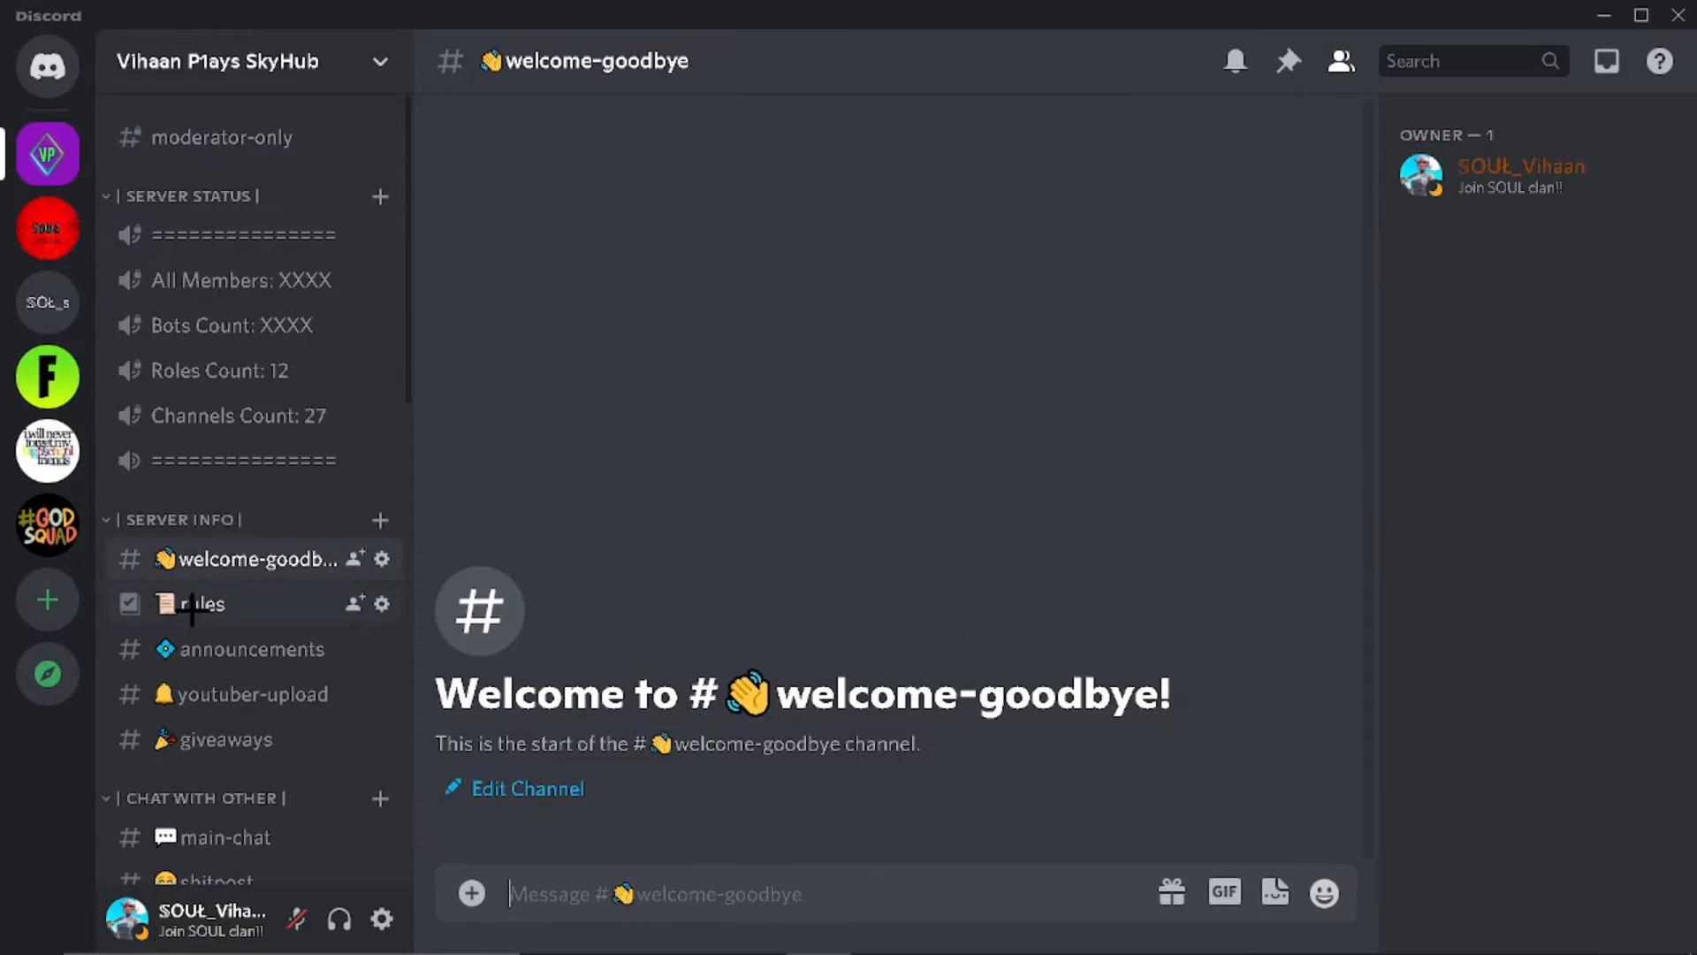
{"action": "left_click", "coordinate": [126, 603]}
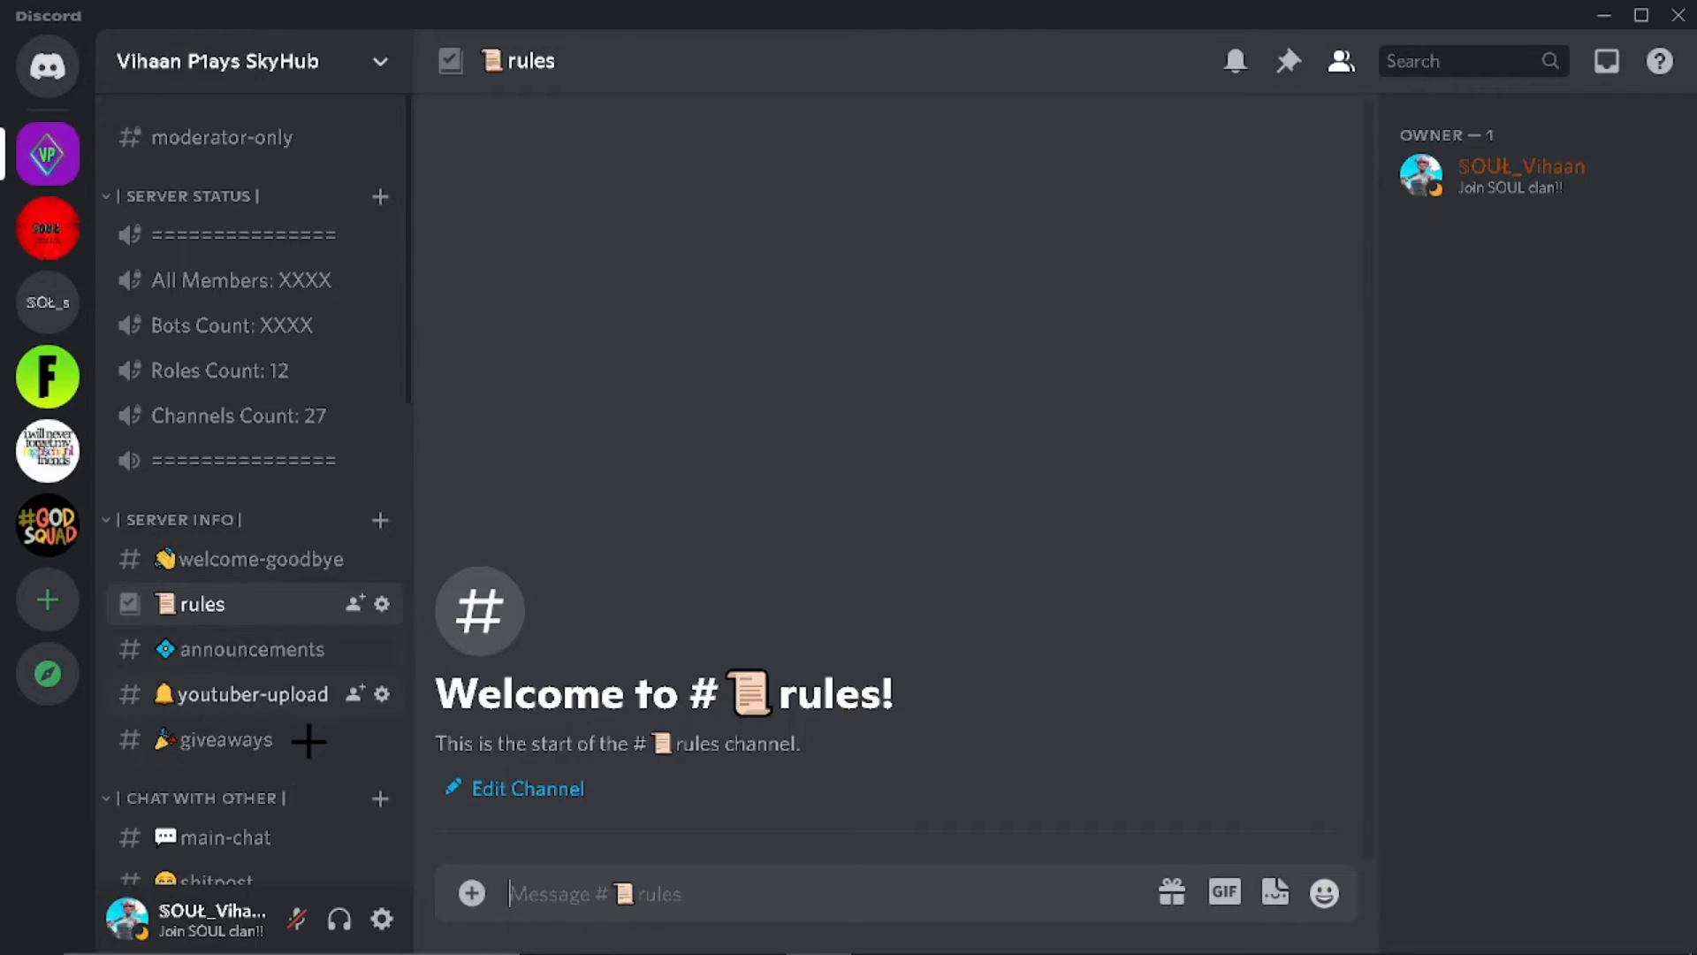
{"action": "scroll", "coordinate": [192, 831], "scroll_direction": "down", "scroll_amount": 5}
{"action": "scroll", "coordinate": [229, 353], "scroll_direction": "up", "scroll_amount": 5}
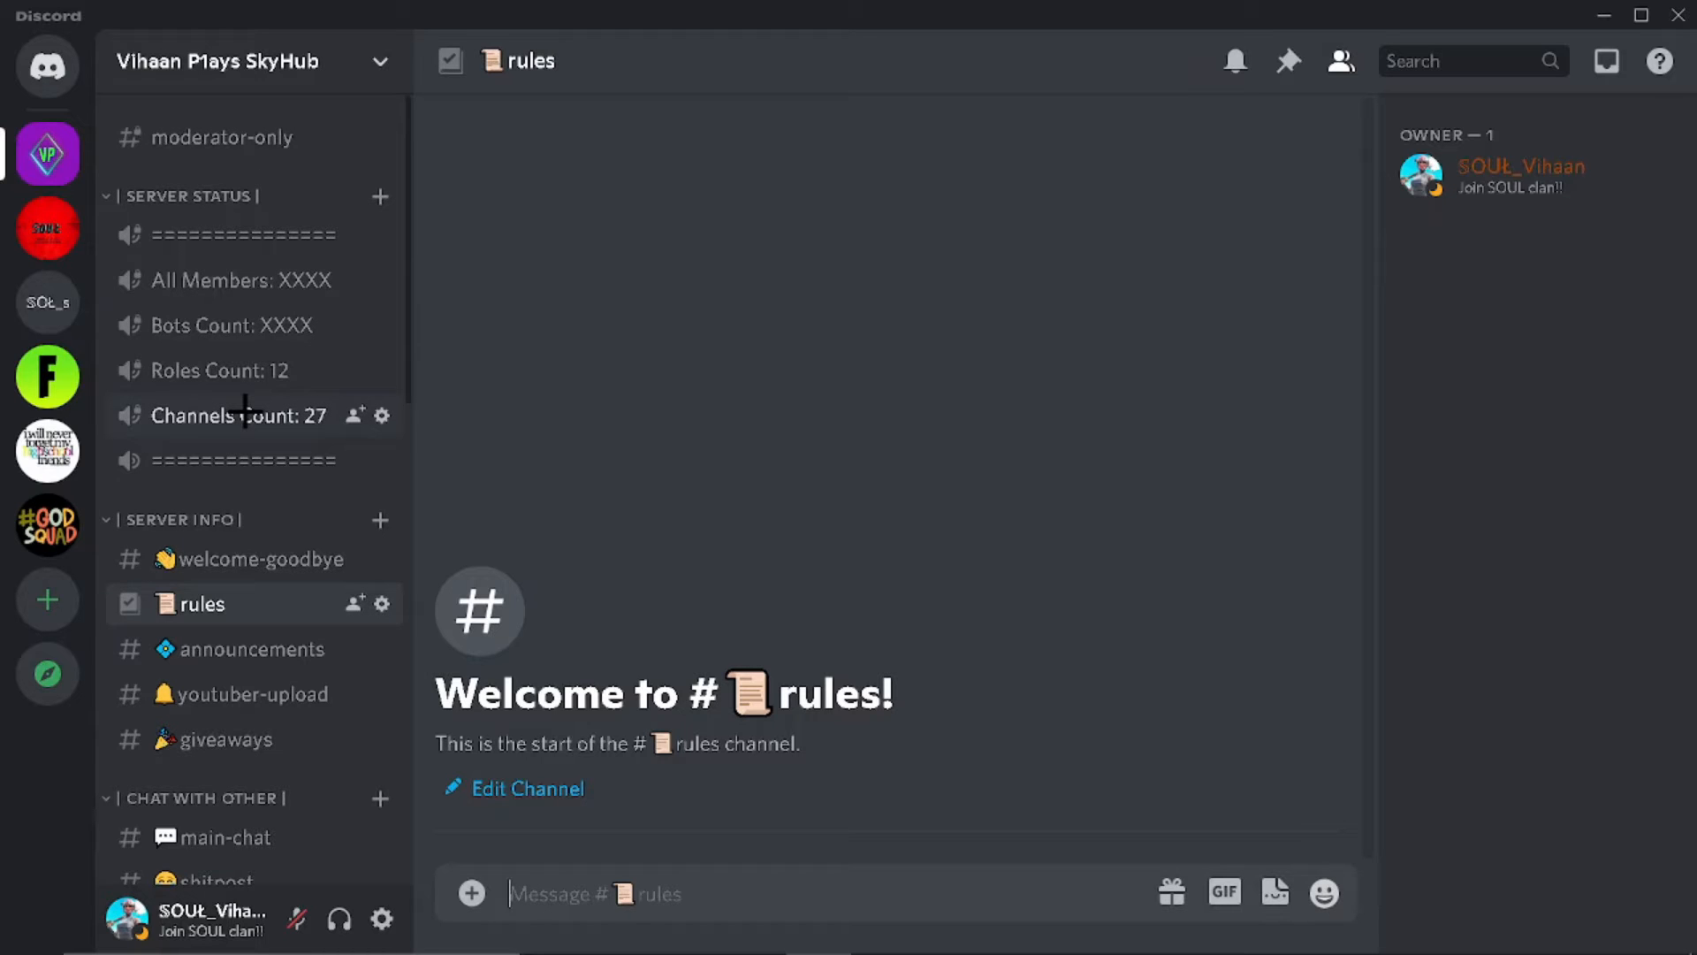
{"action": "left_click", "coordinate": [265, 560]}
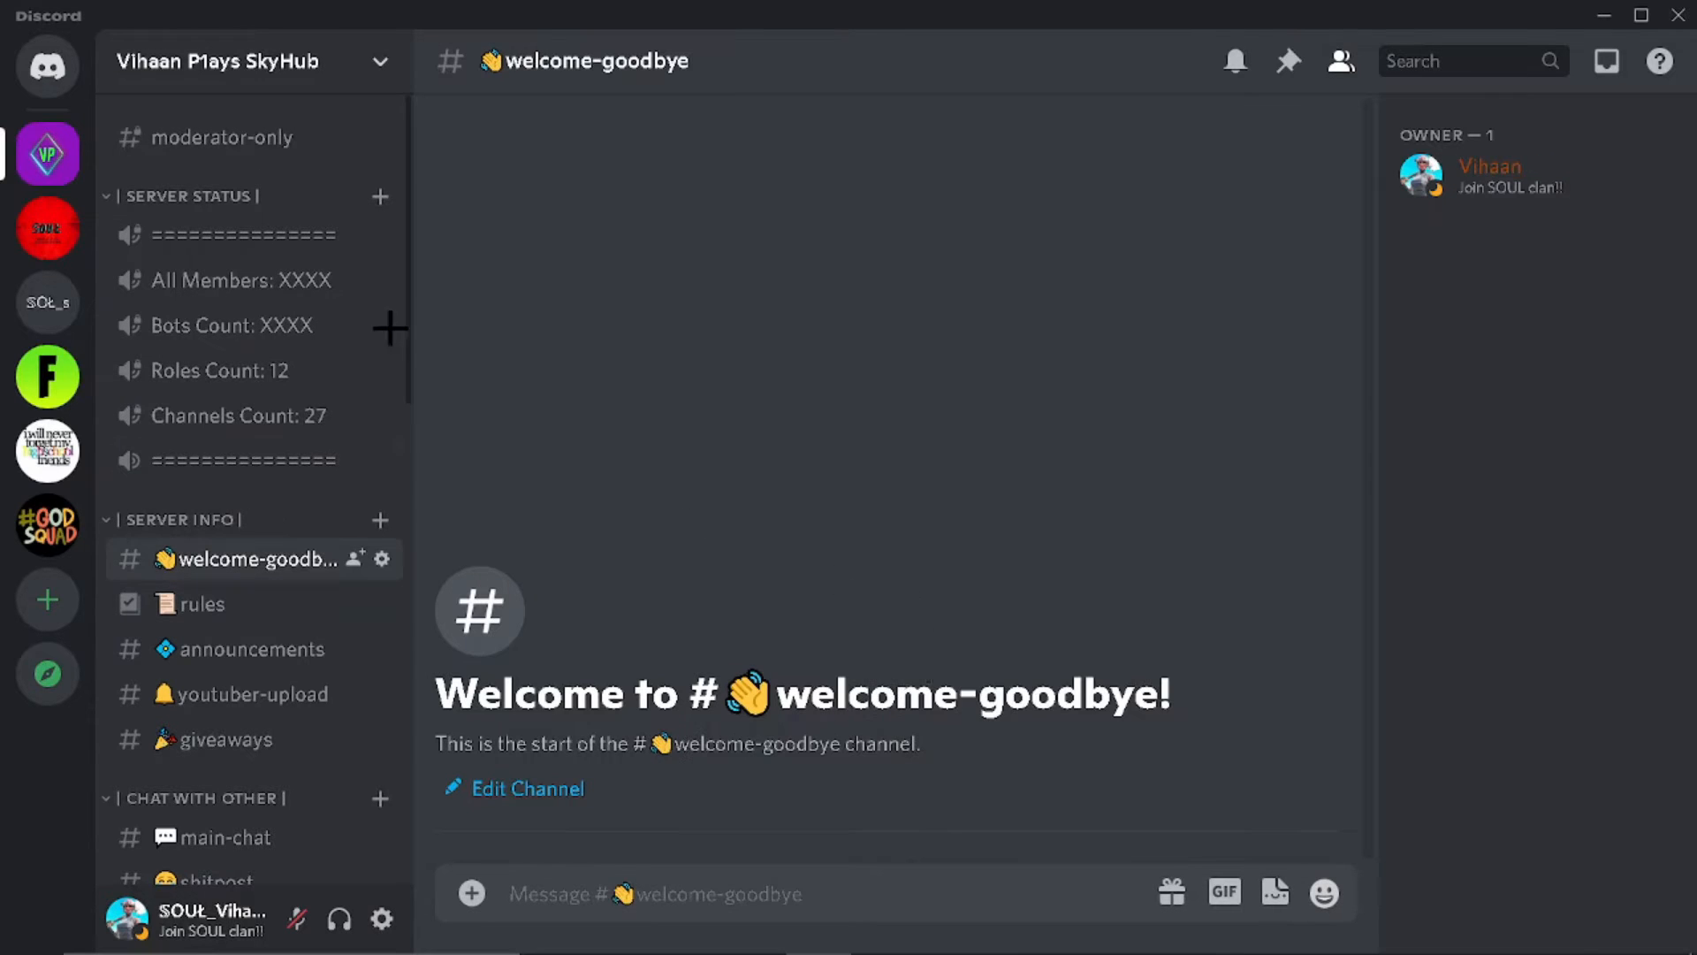
Step: In the server's Moderation settings, try High verification but leave it at Medium
{"action": "right_click", "coordinate": [202, 60]}
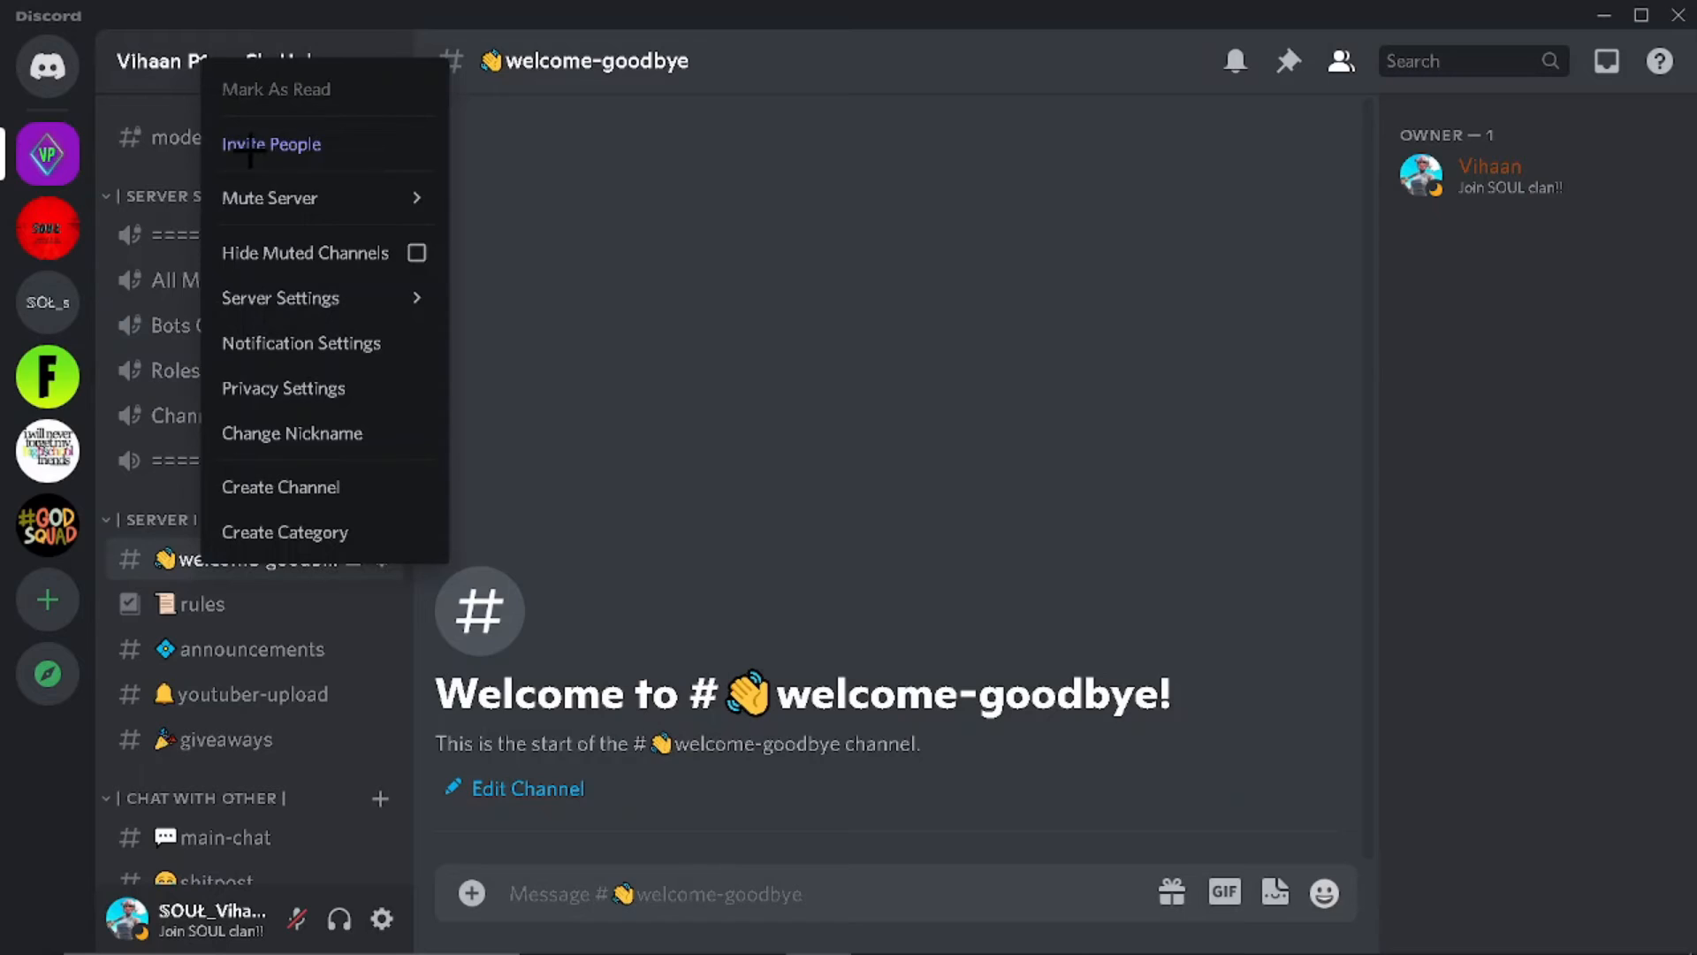
{"action": "left_click", "coordinate": [284, 297]}
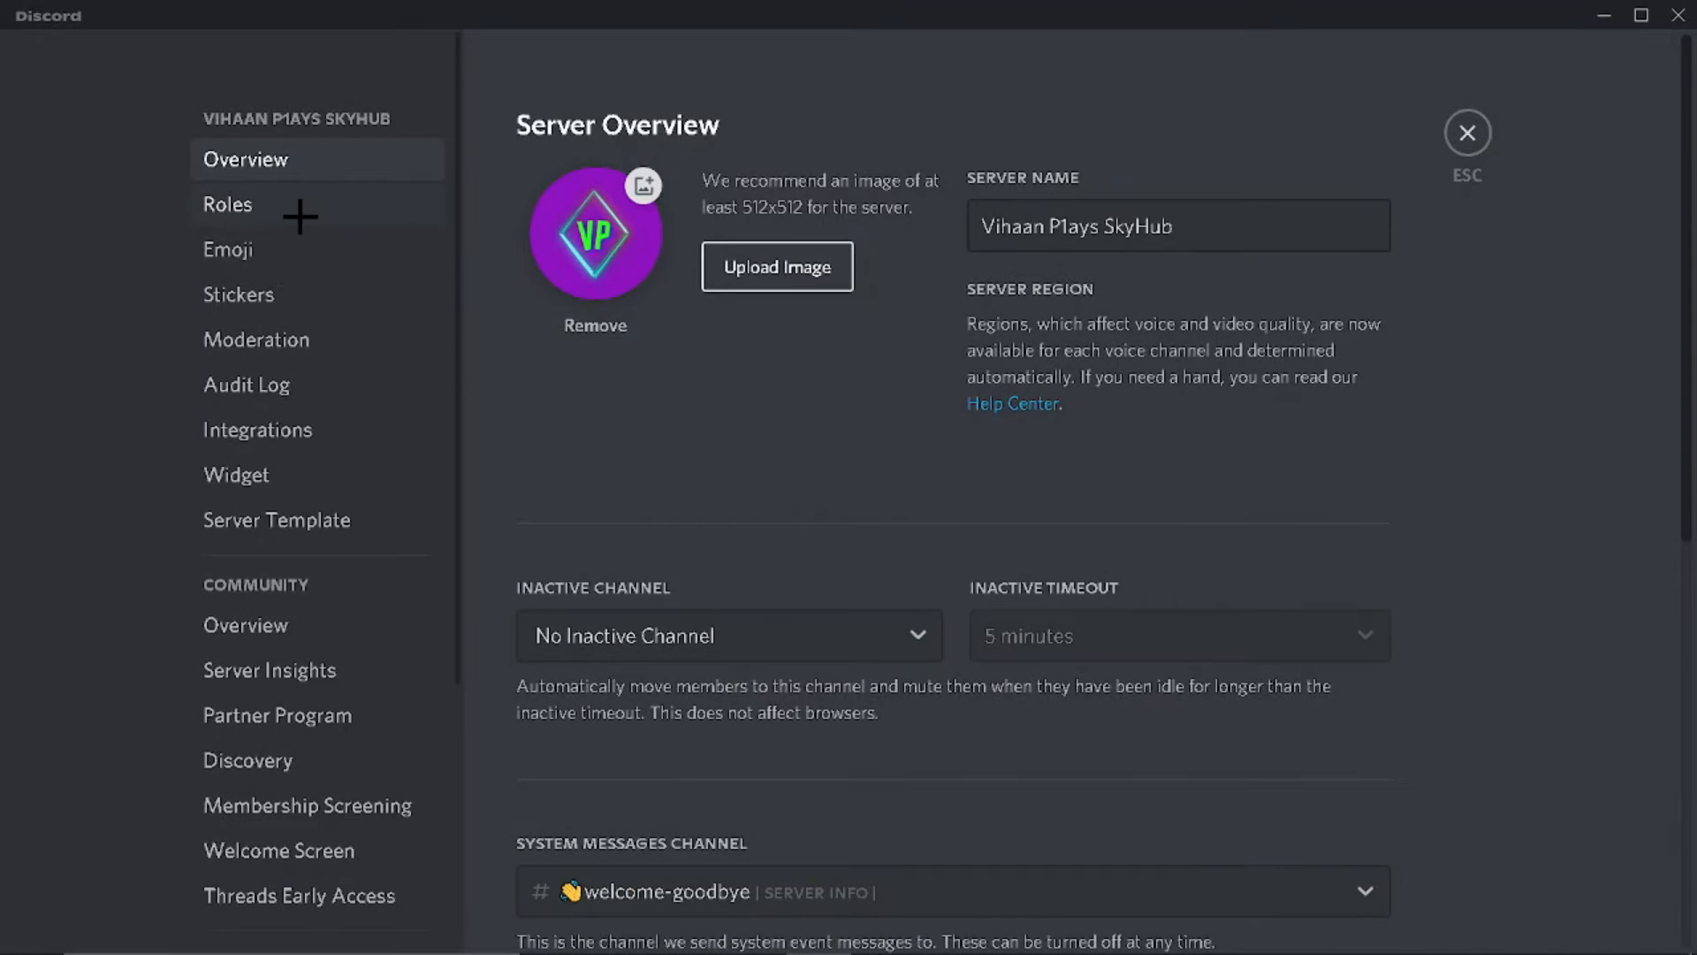
{"action": "left_click", "coordinate": [282, 334]}
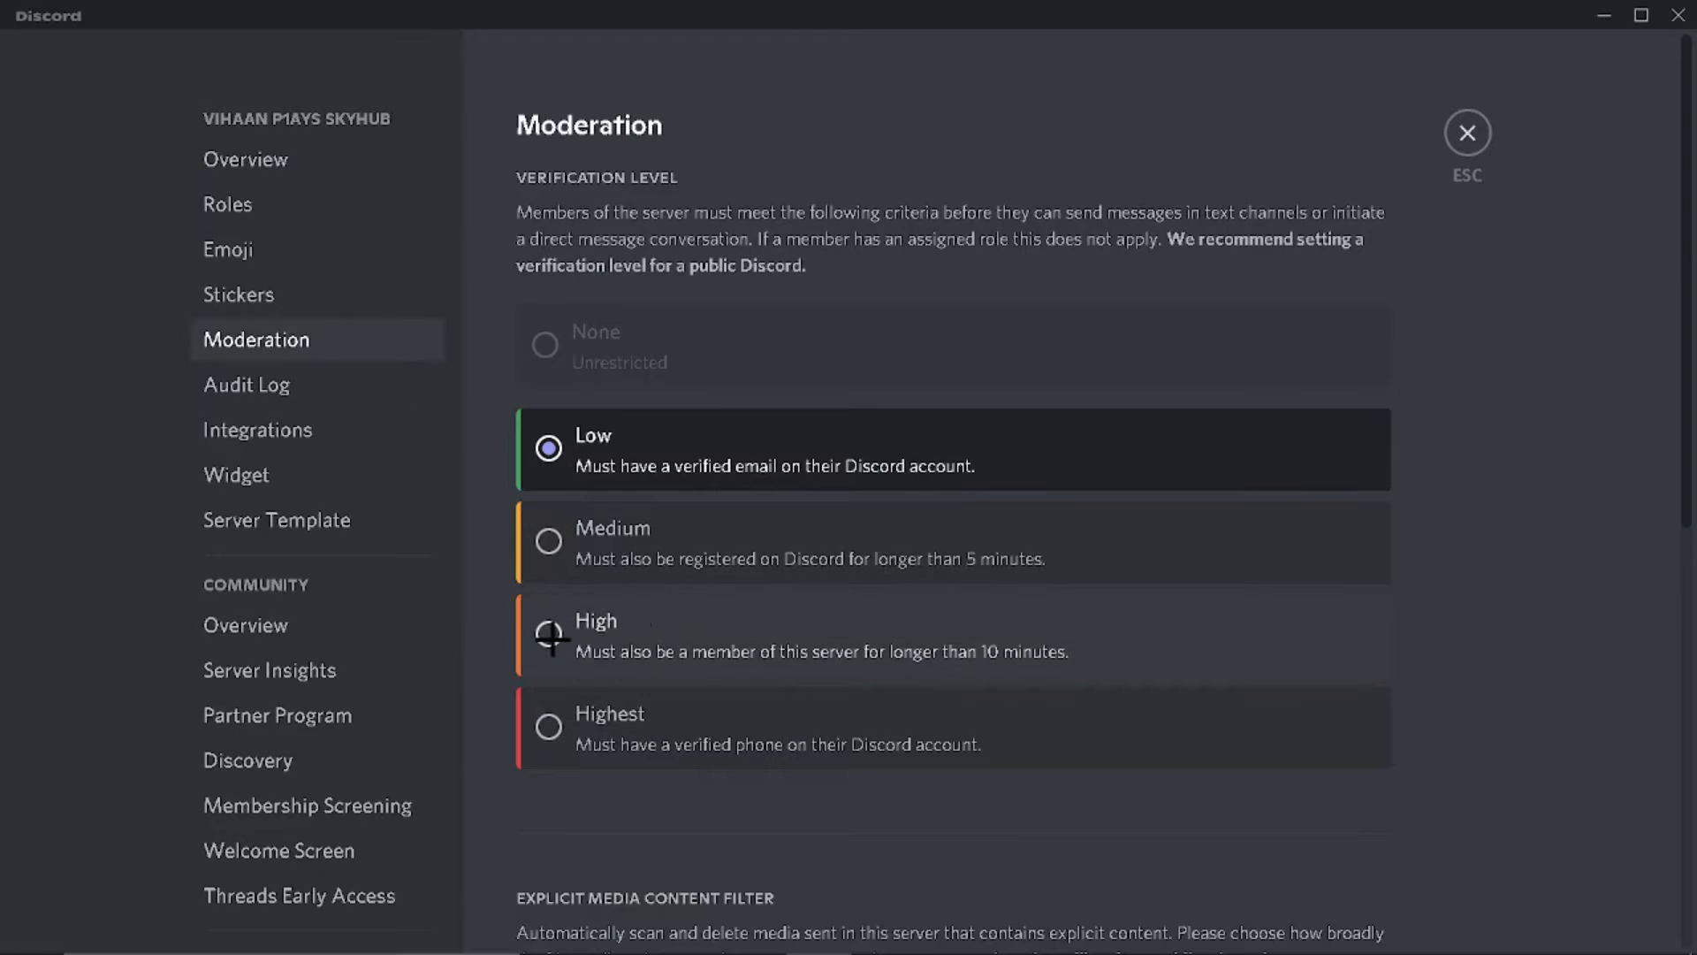
{"action": "left_click", "coordinate": [682, 639]}
{"action": "left_click", "coordinate": [726, 558]}
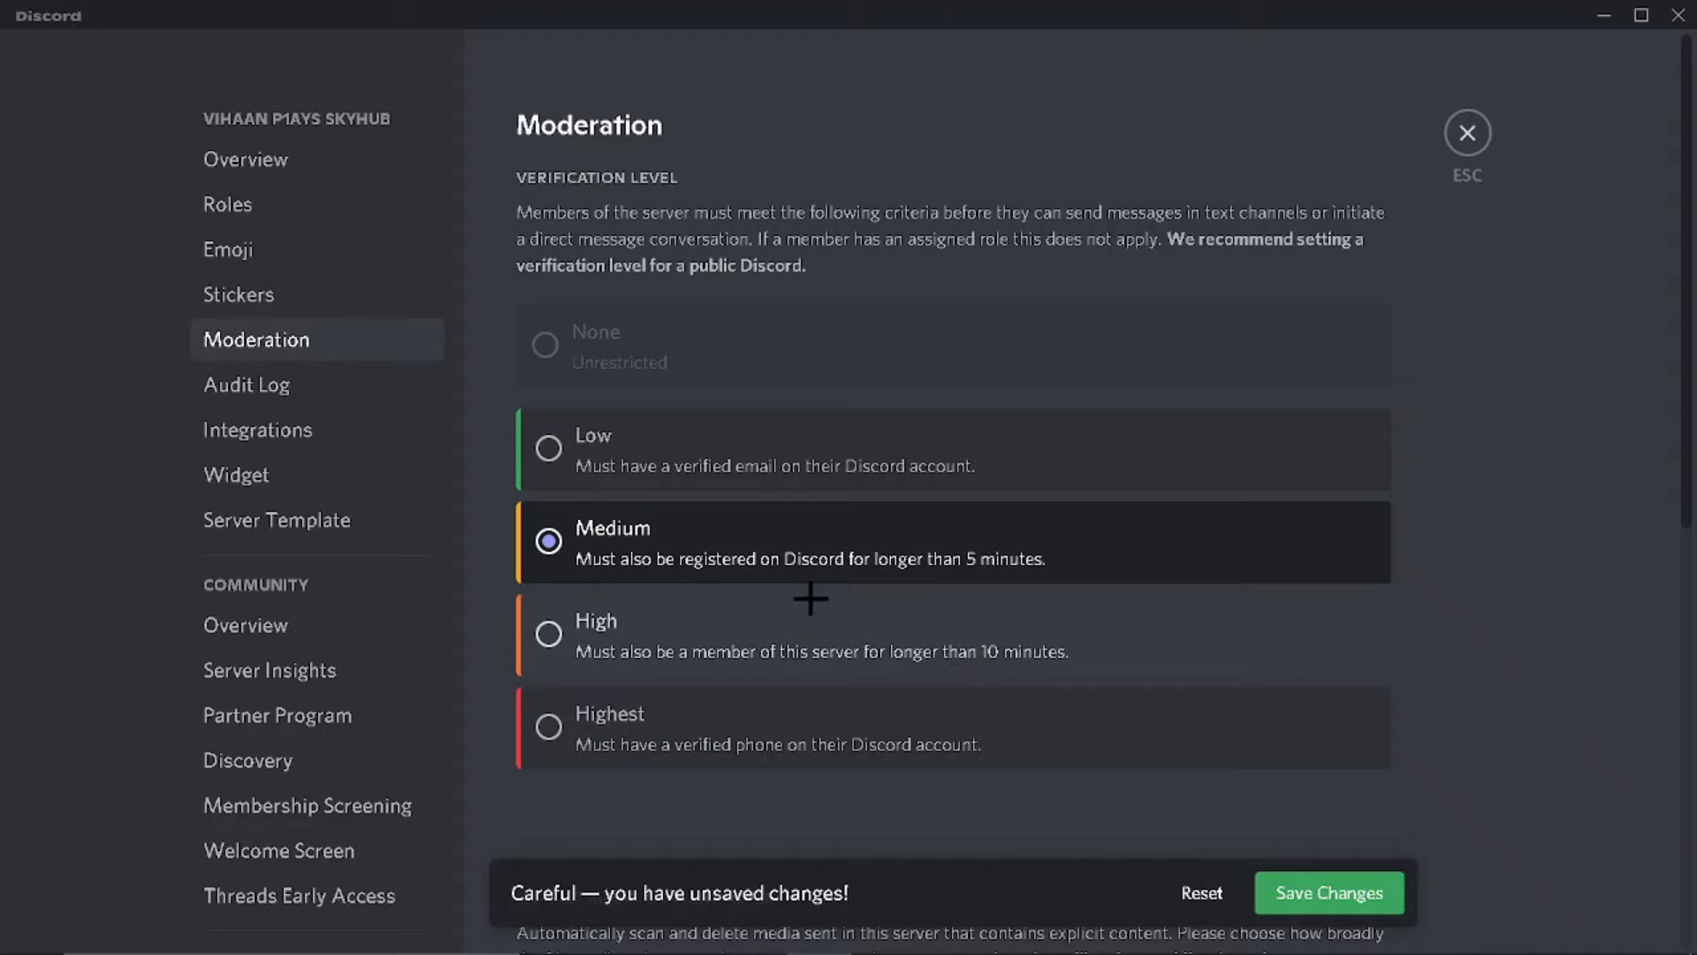
{"action": "left_click", "coordinate": [936, 652]}
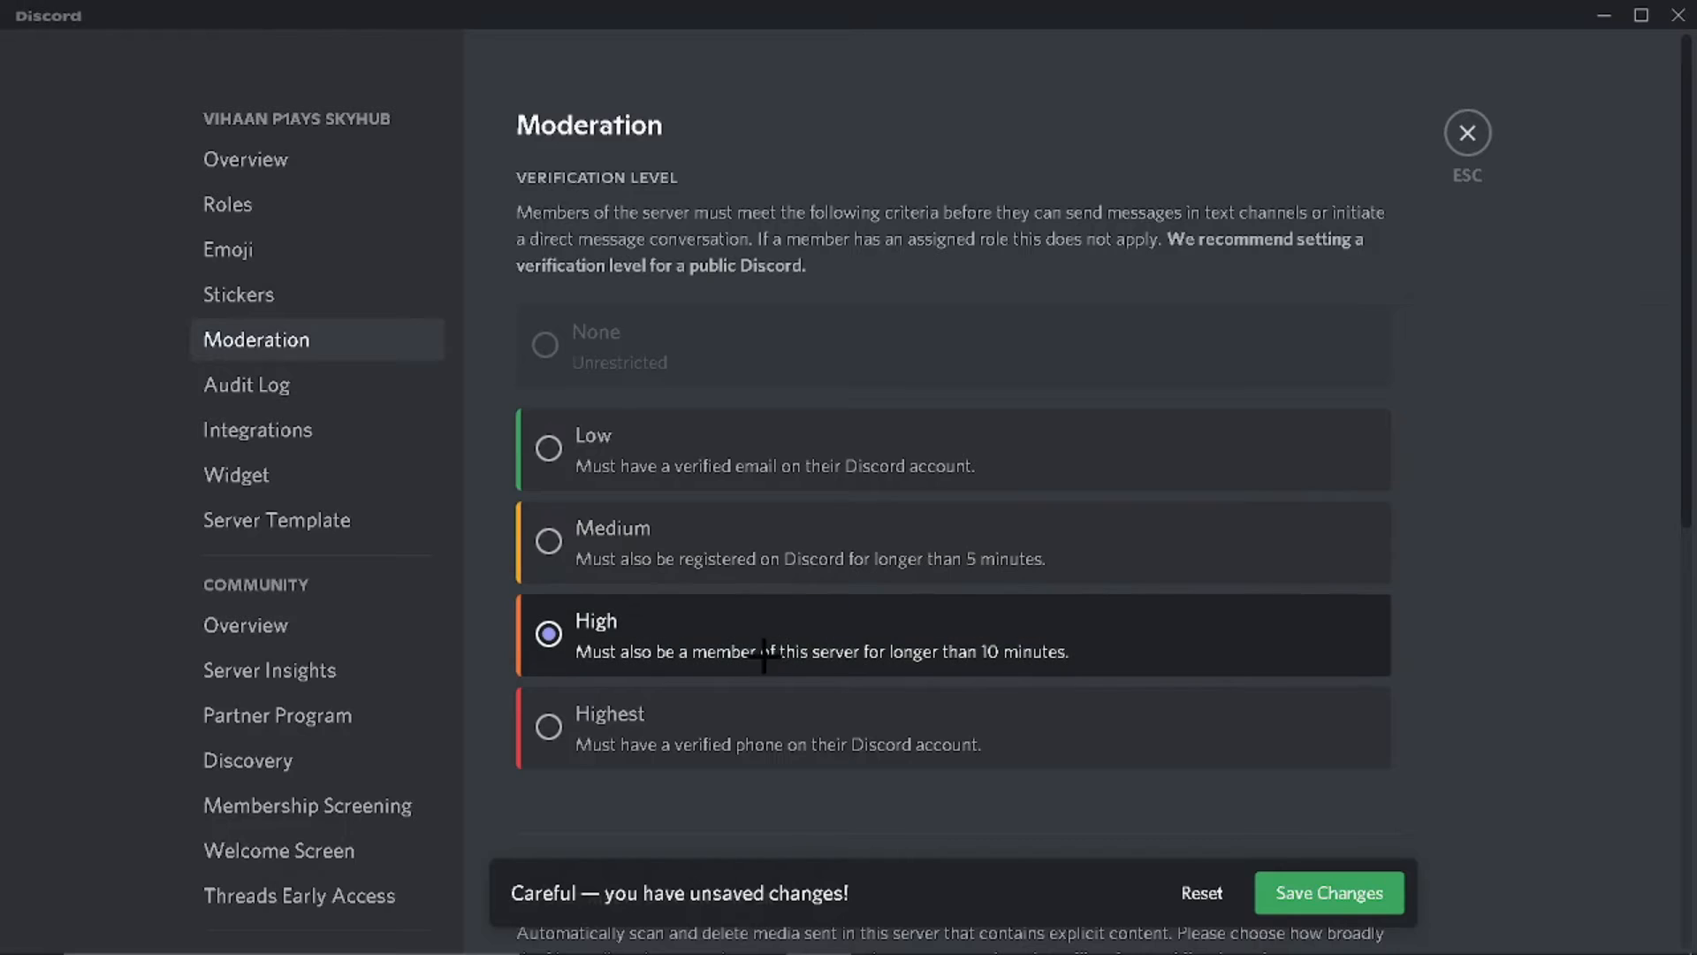
{"action": "left_click", "coordinate": [693, 542]}
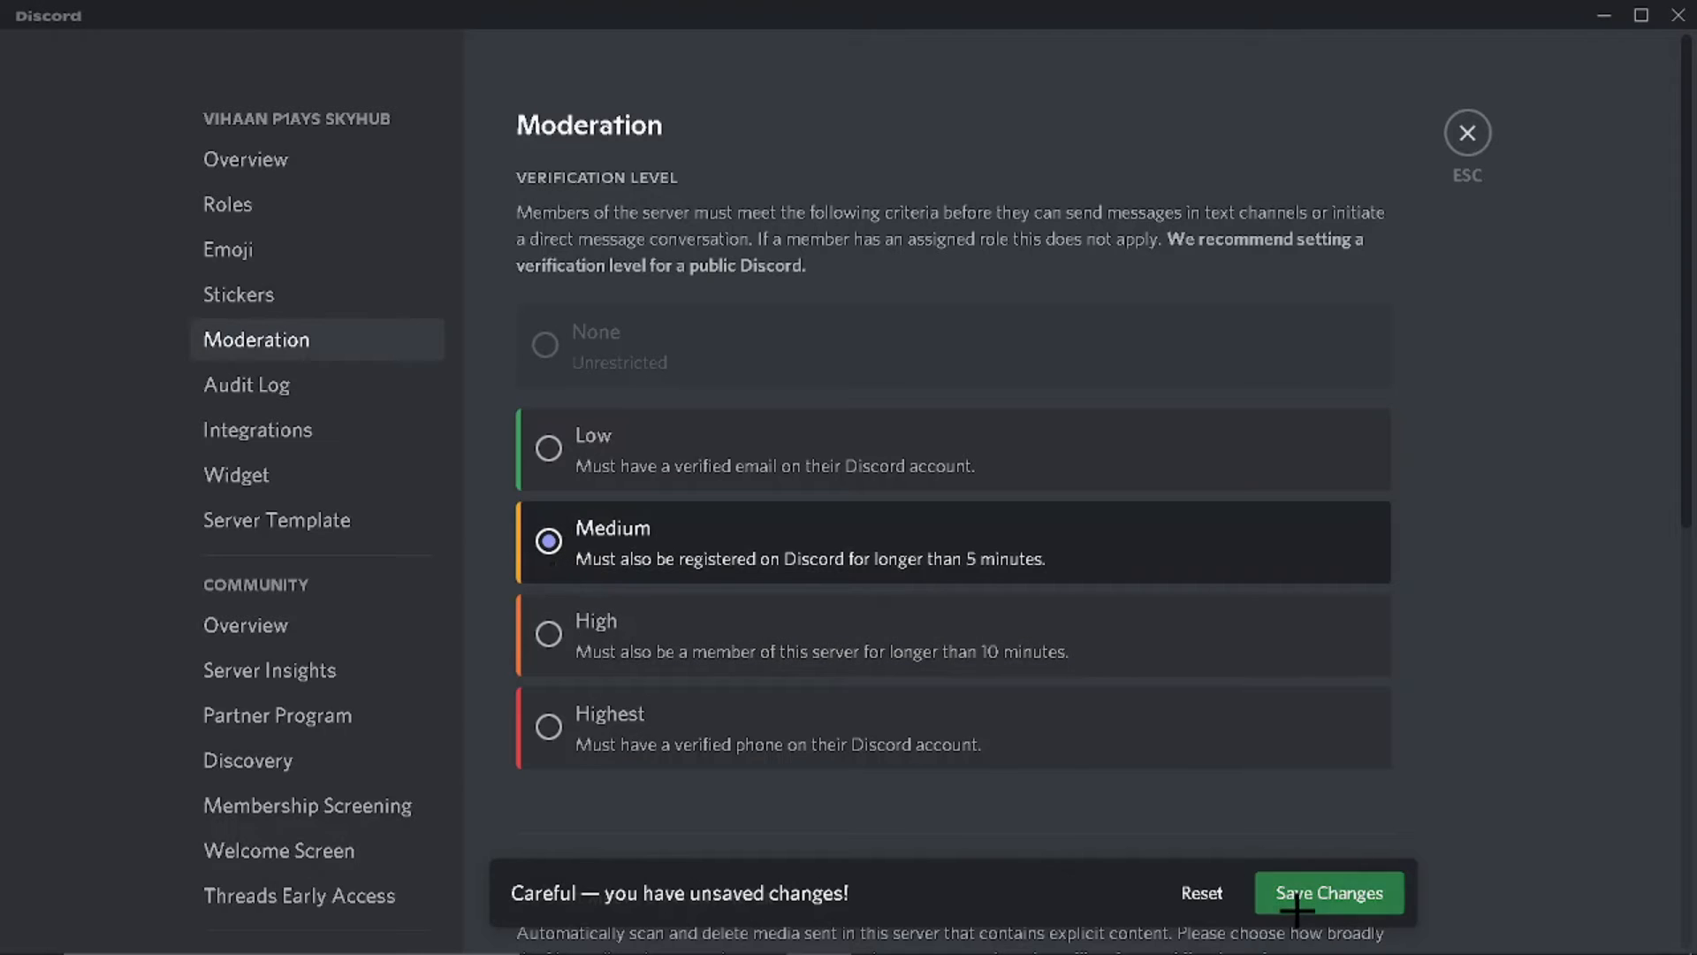
Step: Look through the remaining moderation options, Membership Screening and Welcome Screen settings
{"action": "scroll", "coordinate": [975, 629], "scroll_direction": "down", "scroll_amount": 3}
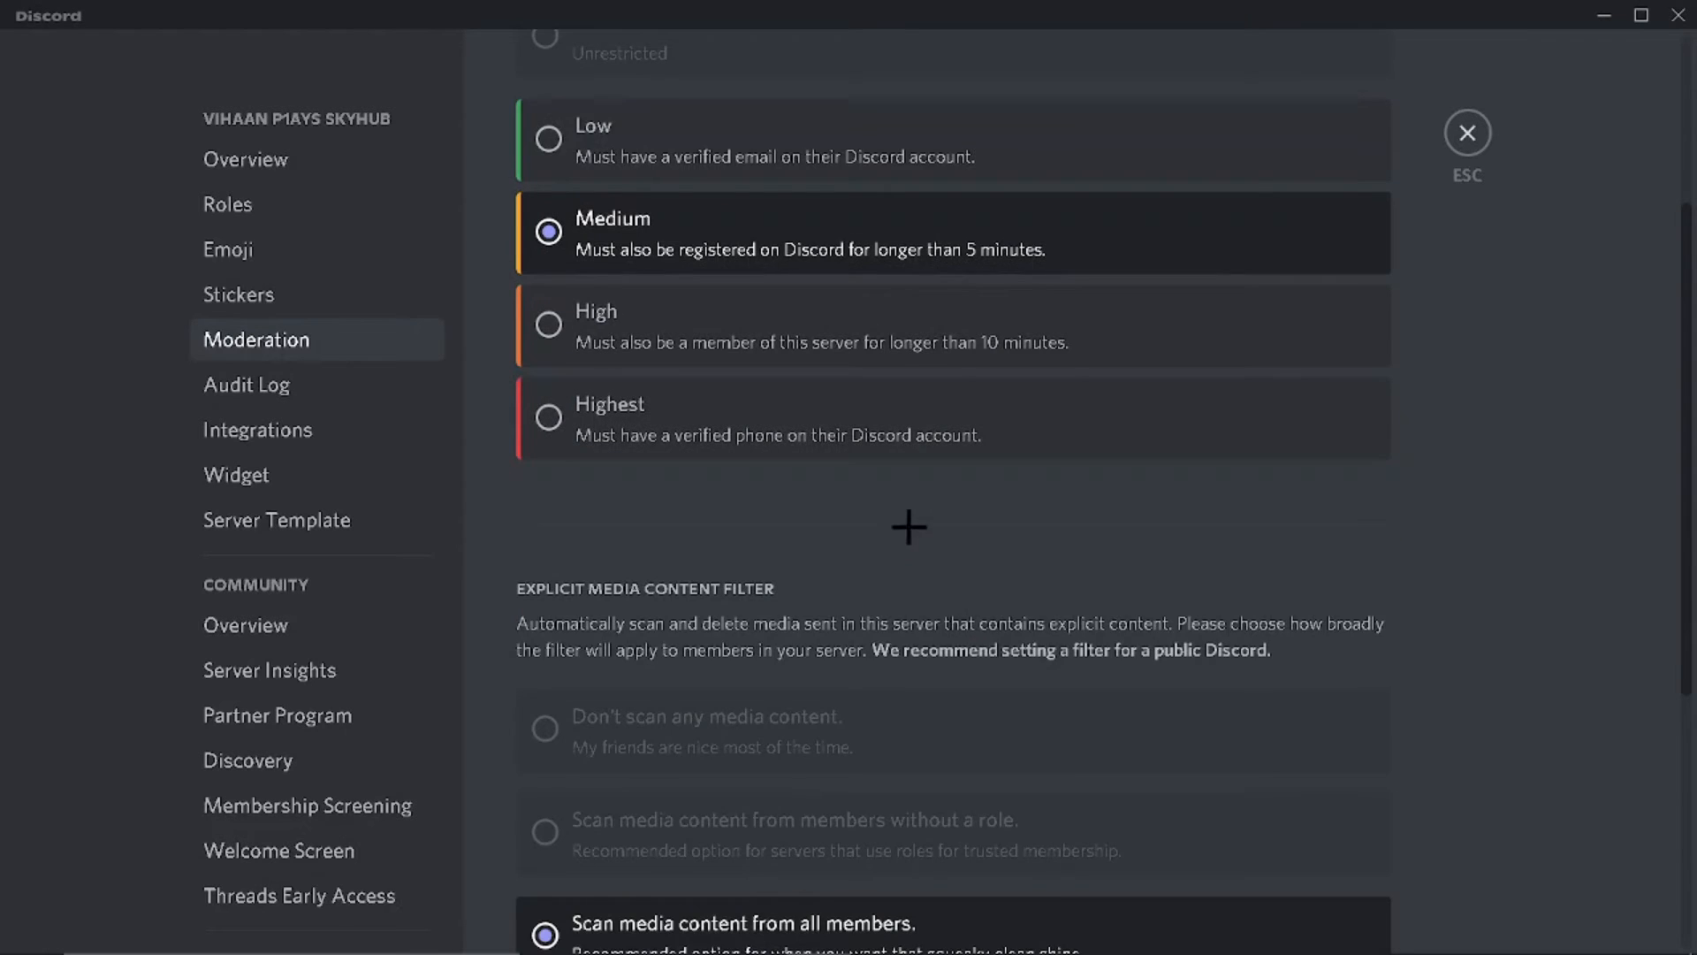
{"action": "scroll", "coordinate": [905, 530], "scroll_direction": "down", "scroll_amount": 2}
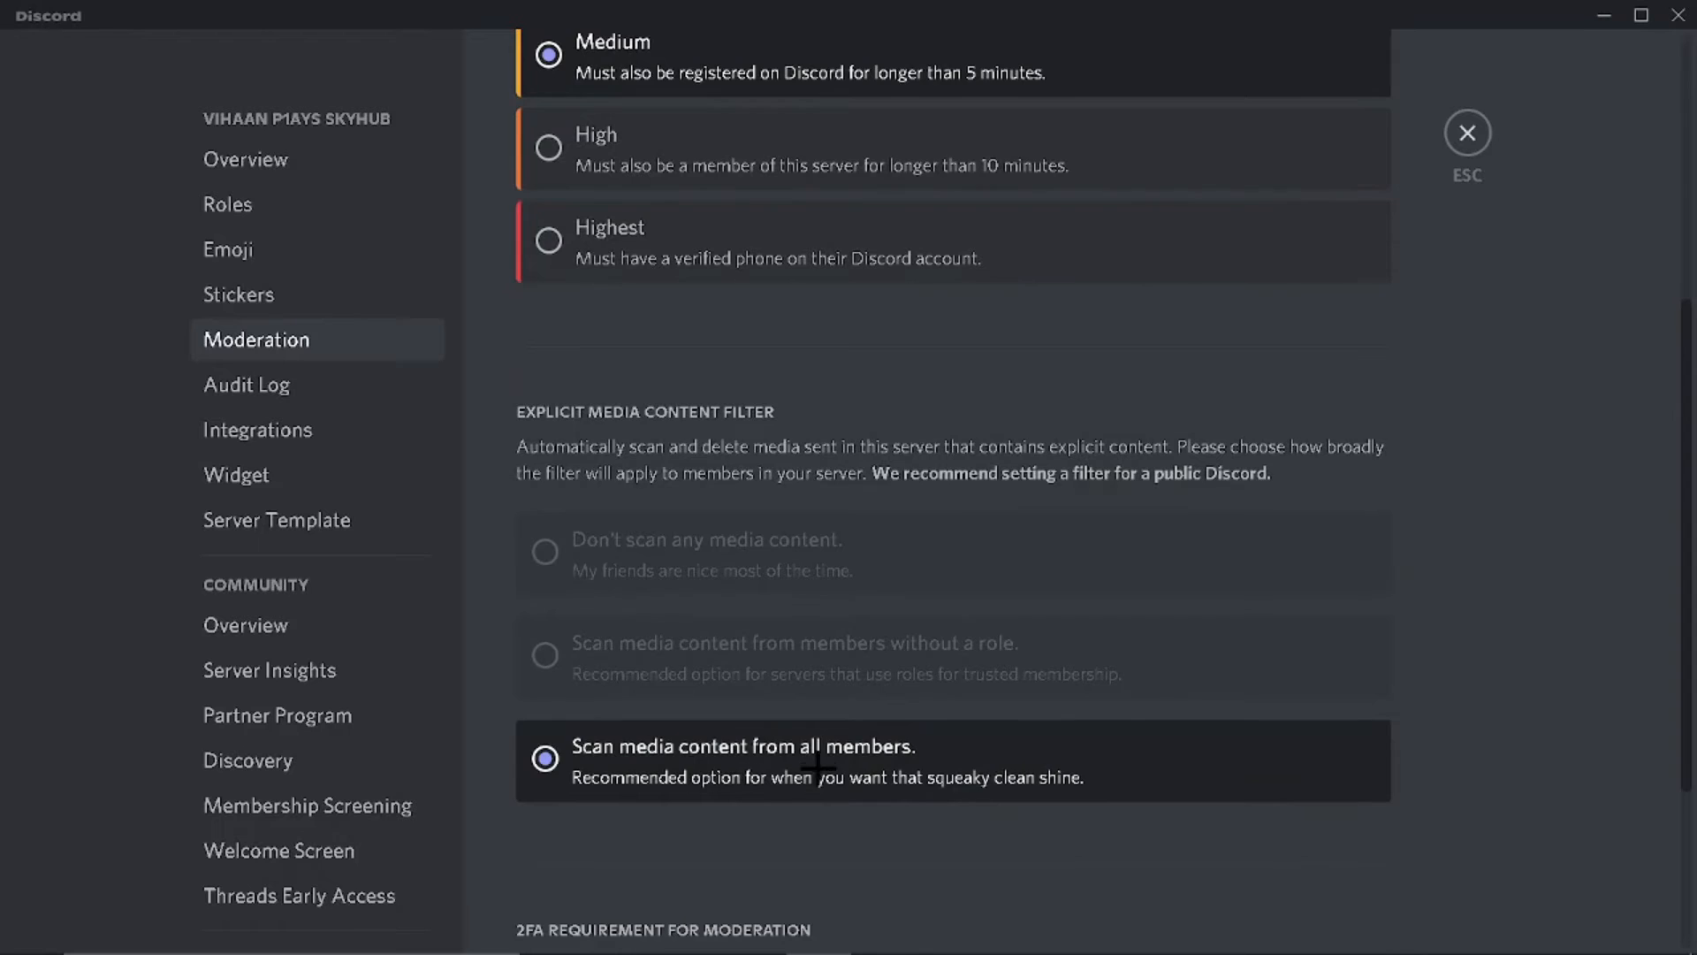
{"action": "scroll", "coordinate": [884, 760], "scroll_direction": "down", "scroll_amount": 3}
{"action": "scroll", "coordinate": [937, 700], "scroll_direction": "up", "scroll_amount": 2}
{"action": "scroll", "coordinate": [1016, 724], "scroll_direction": "down", "scroll_amount": 2}
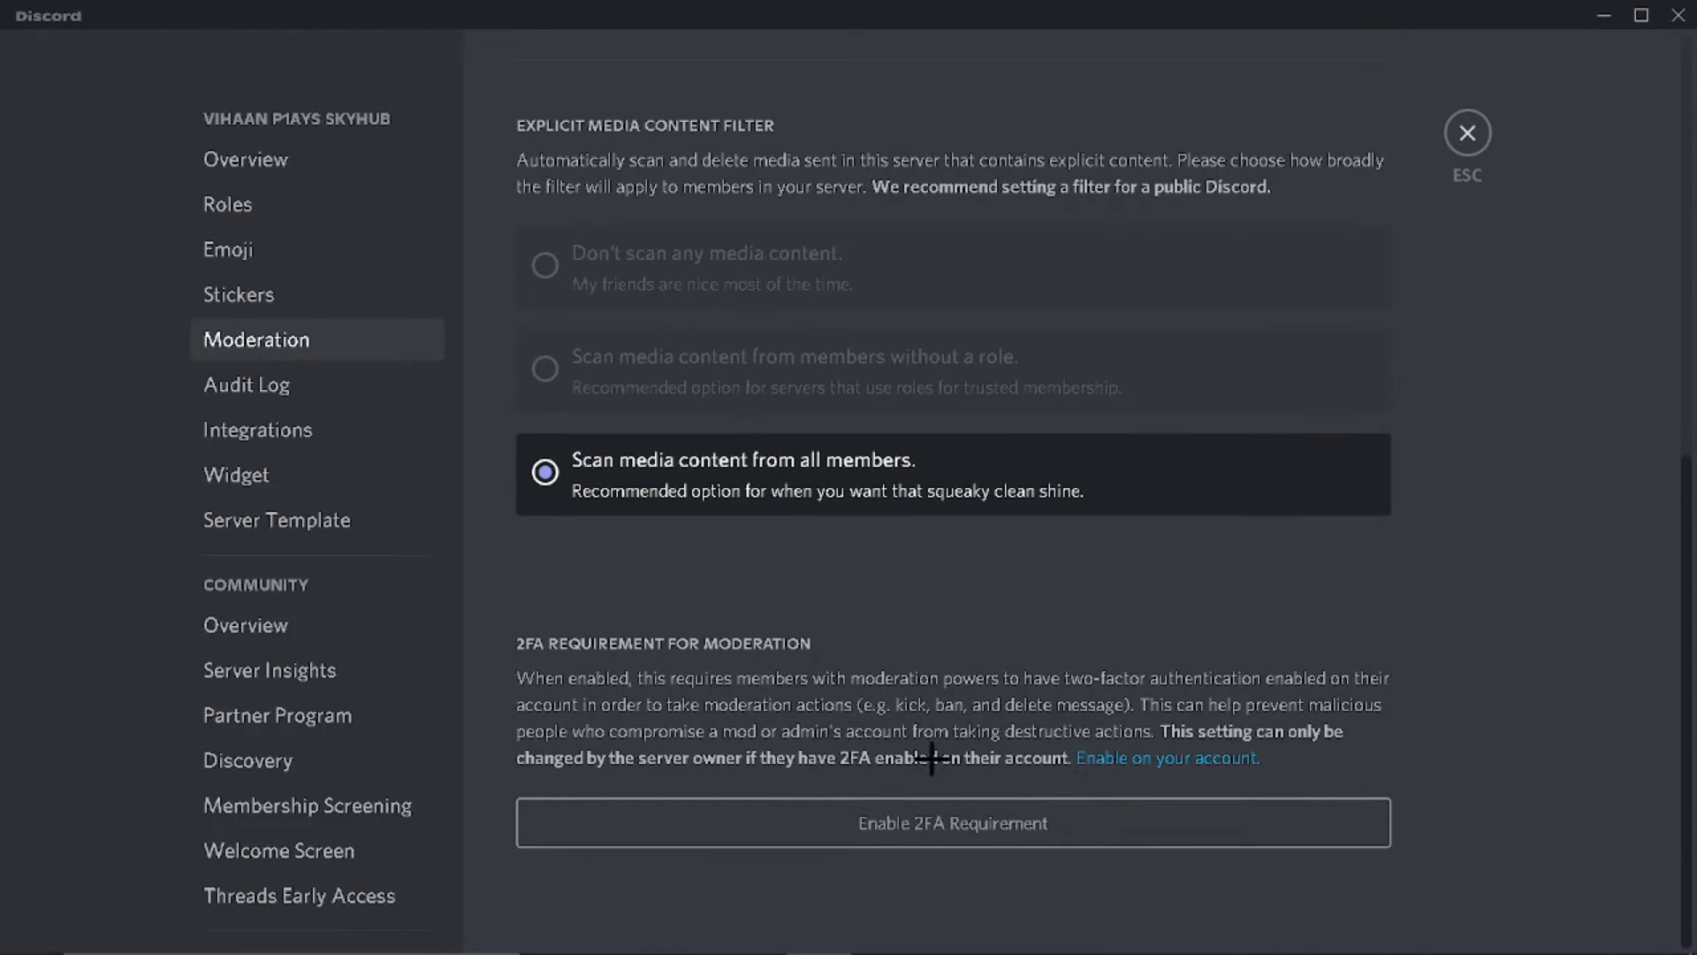
{"action": "scroll", "coordinate": [1238, 474], "scroll_direction": "up", "scroll_amount": 8}
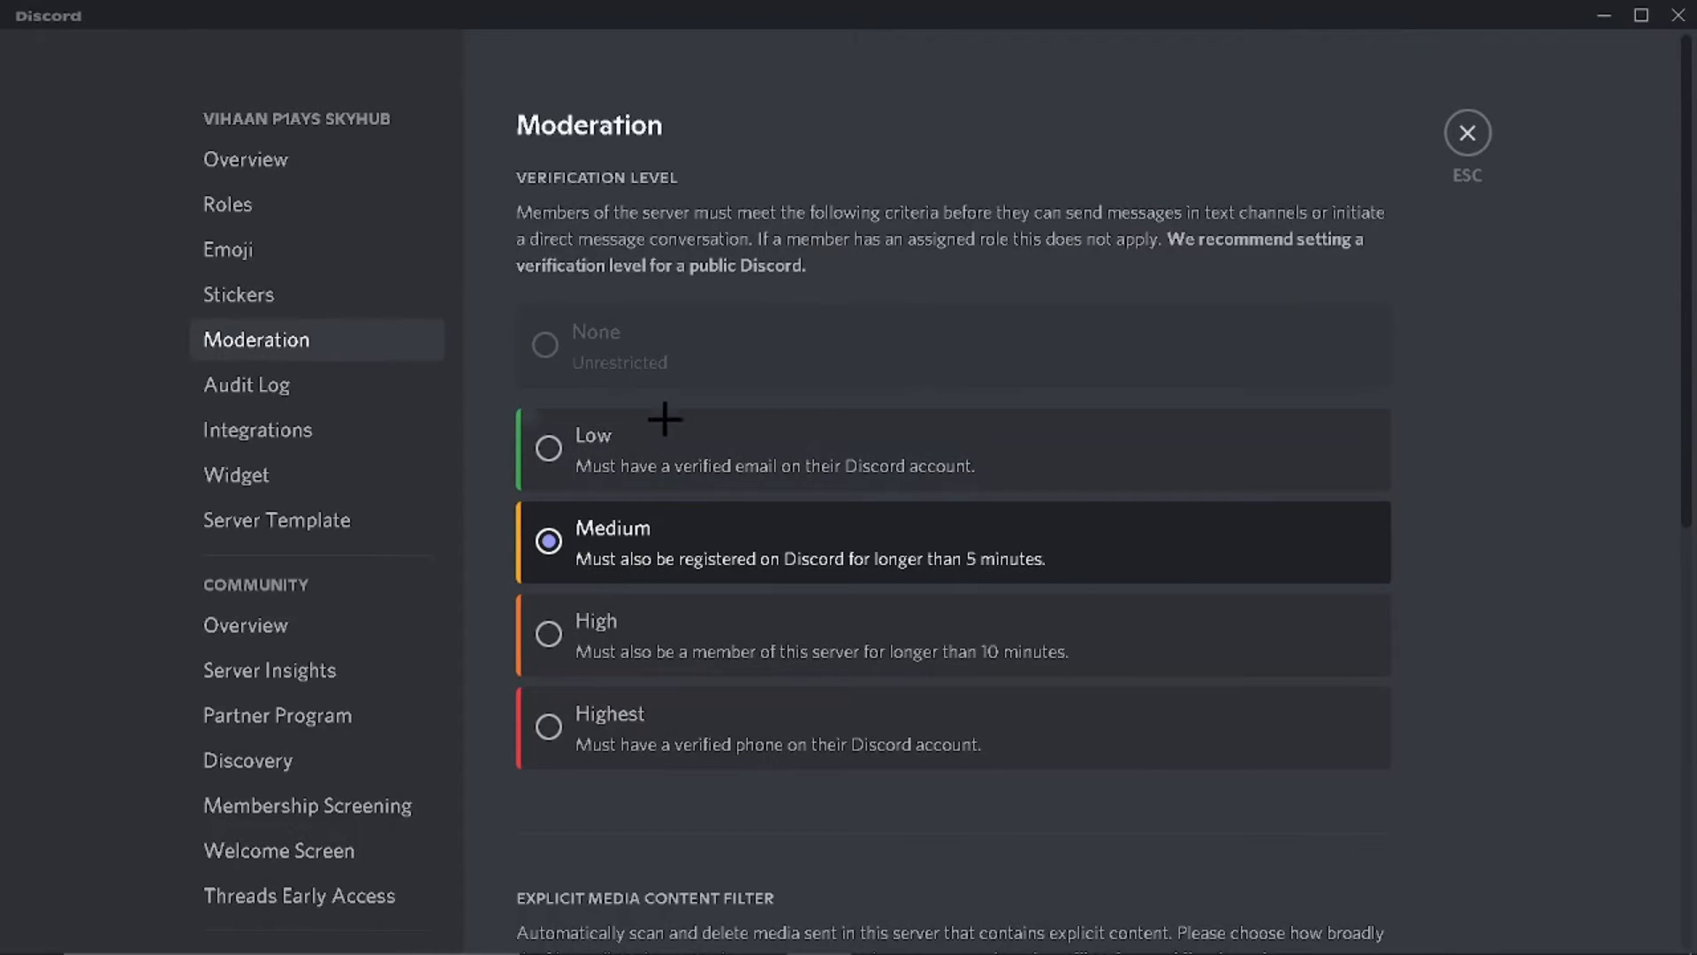
{"action": "scroll", "coordinate": [378, 712], "scroll_direction": "down", "scroll_amount": 2}
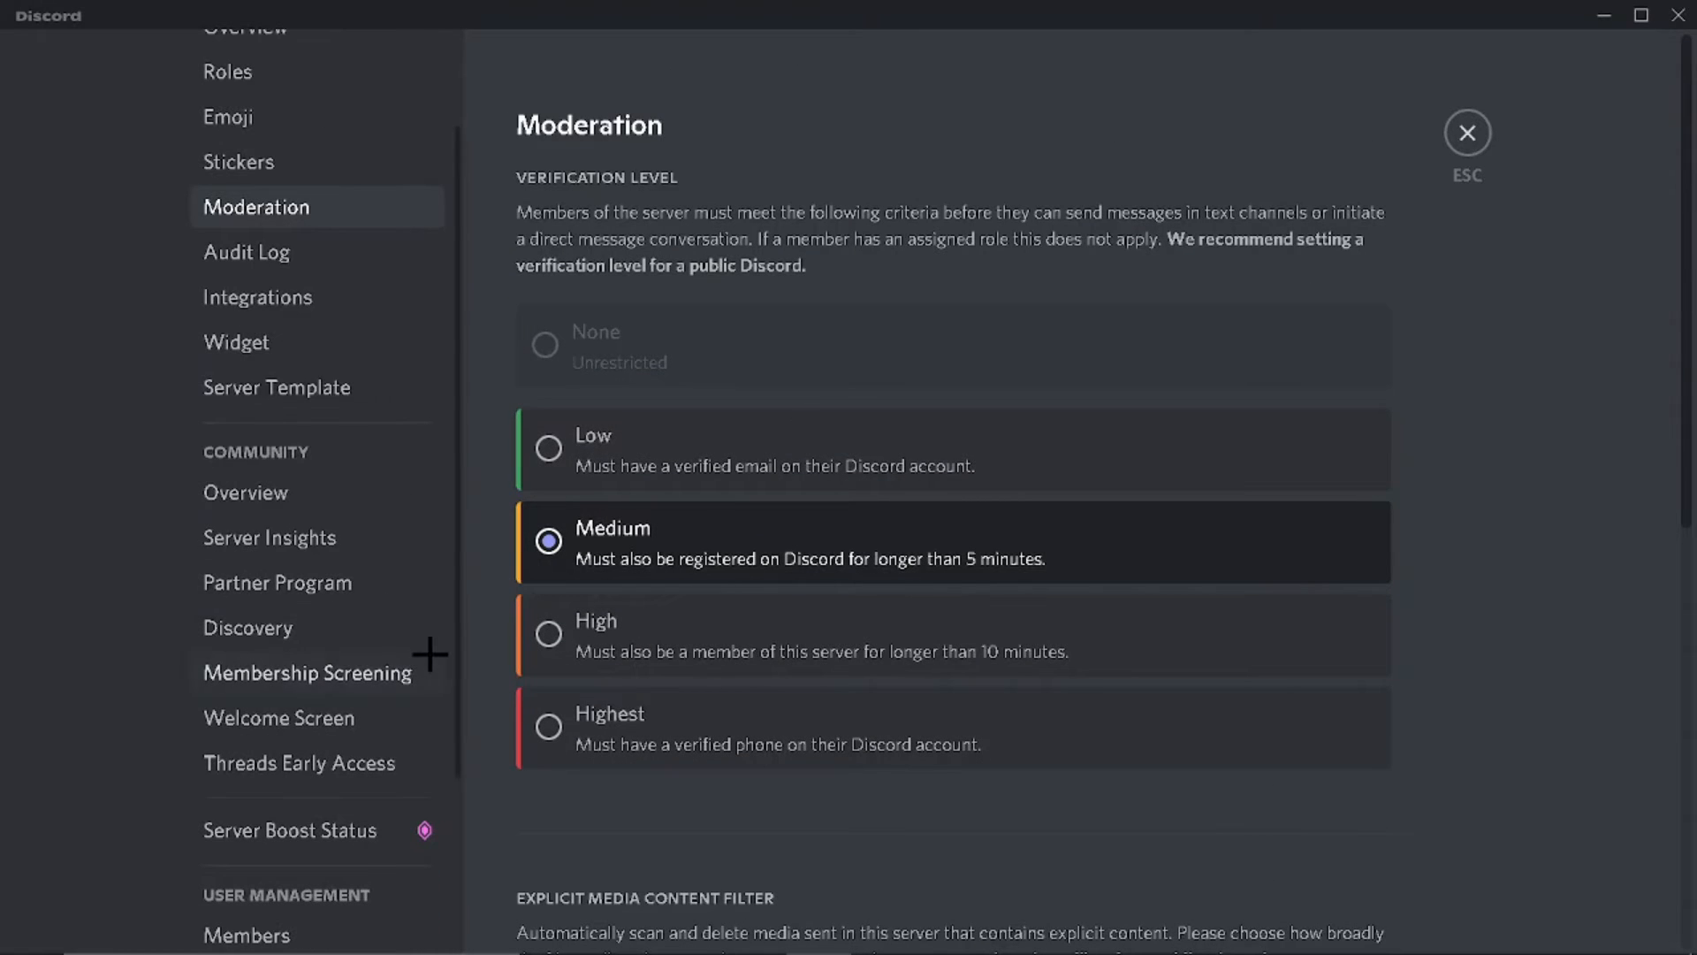
{"action": "left_click", "coordinate": [325, 687]}
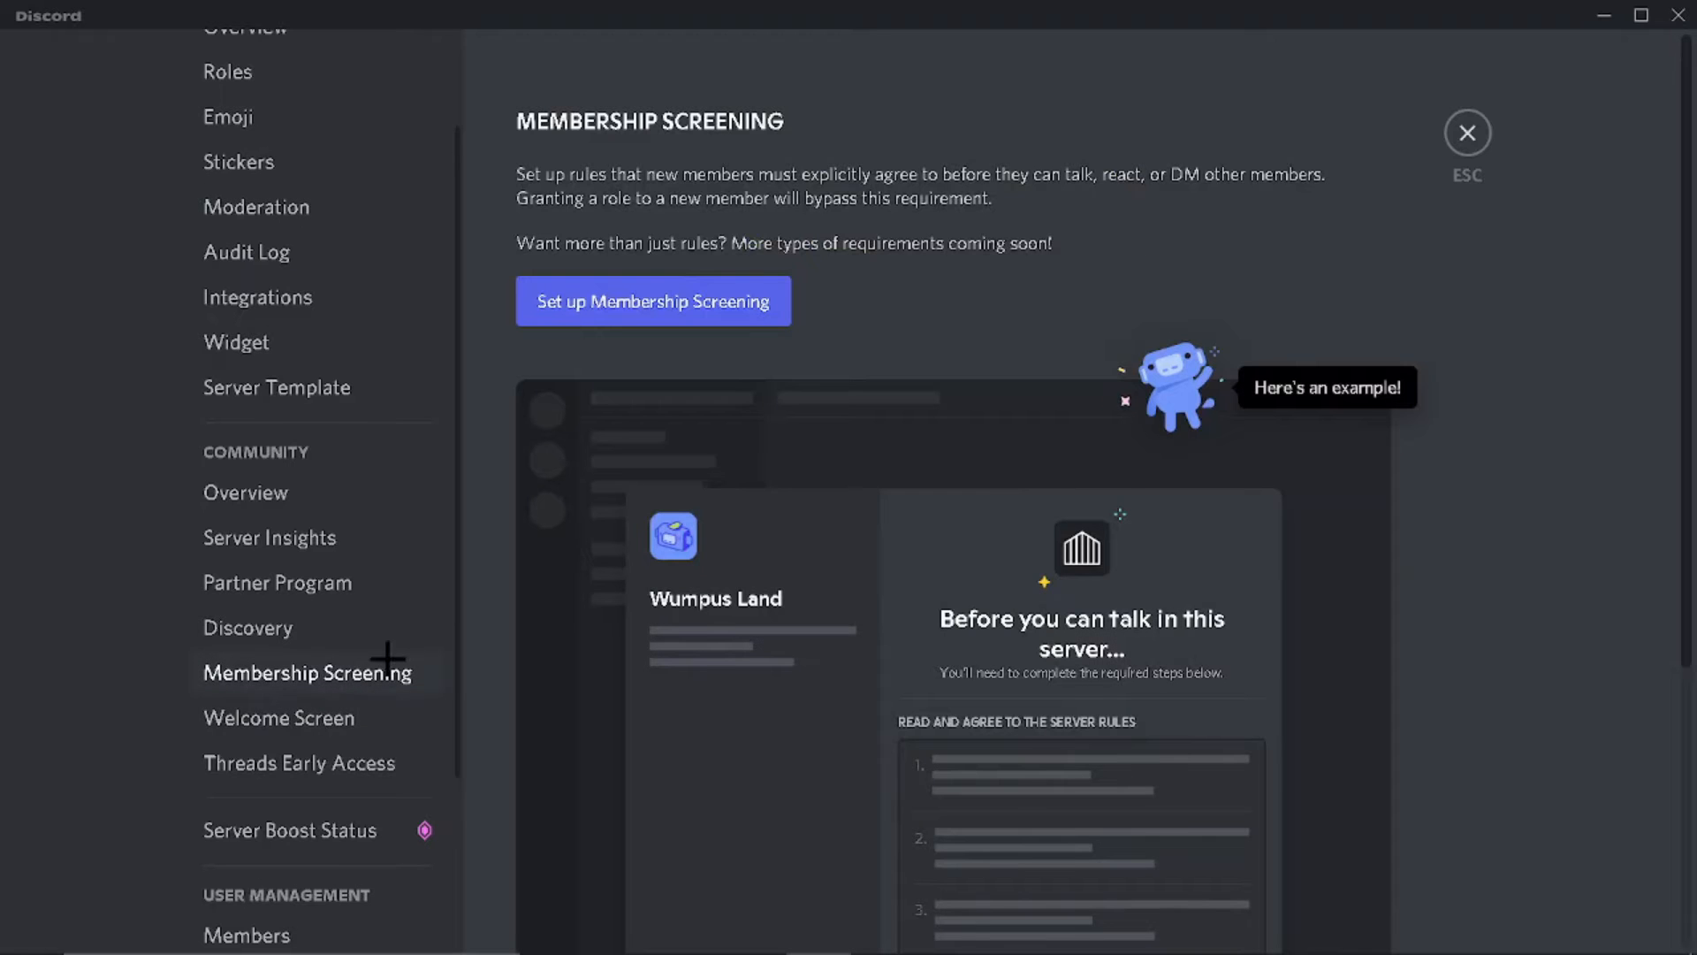
{"action": "scroll", "coordinate": [804, 697], "scroll_direction": "down", "scroll_amount": 2}
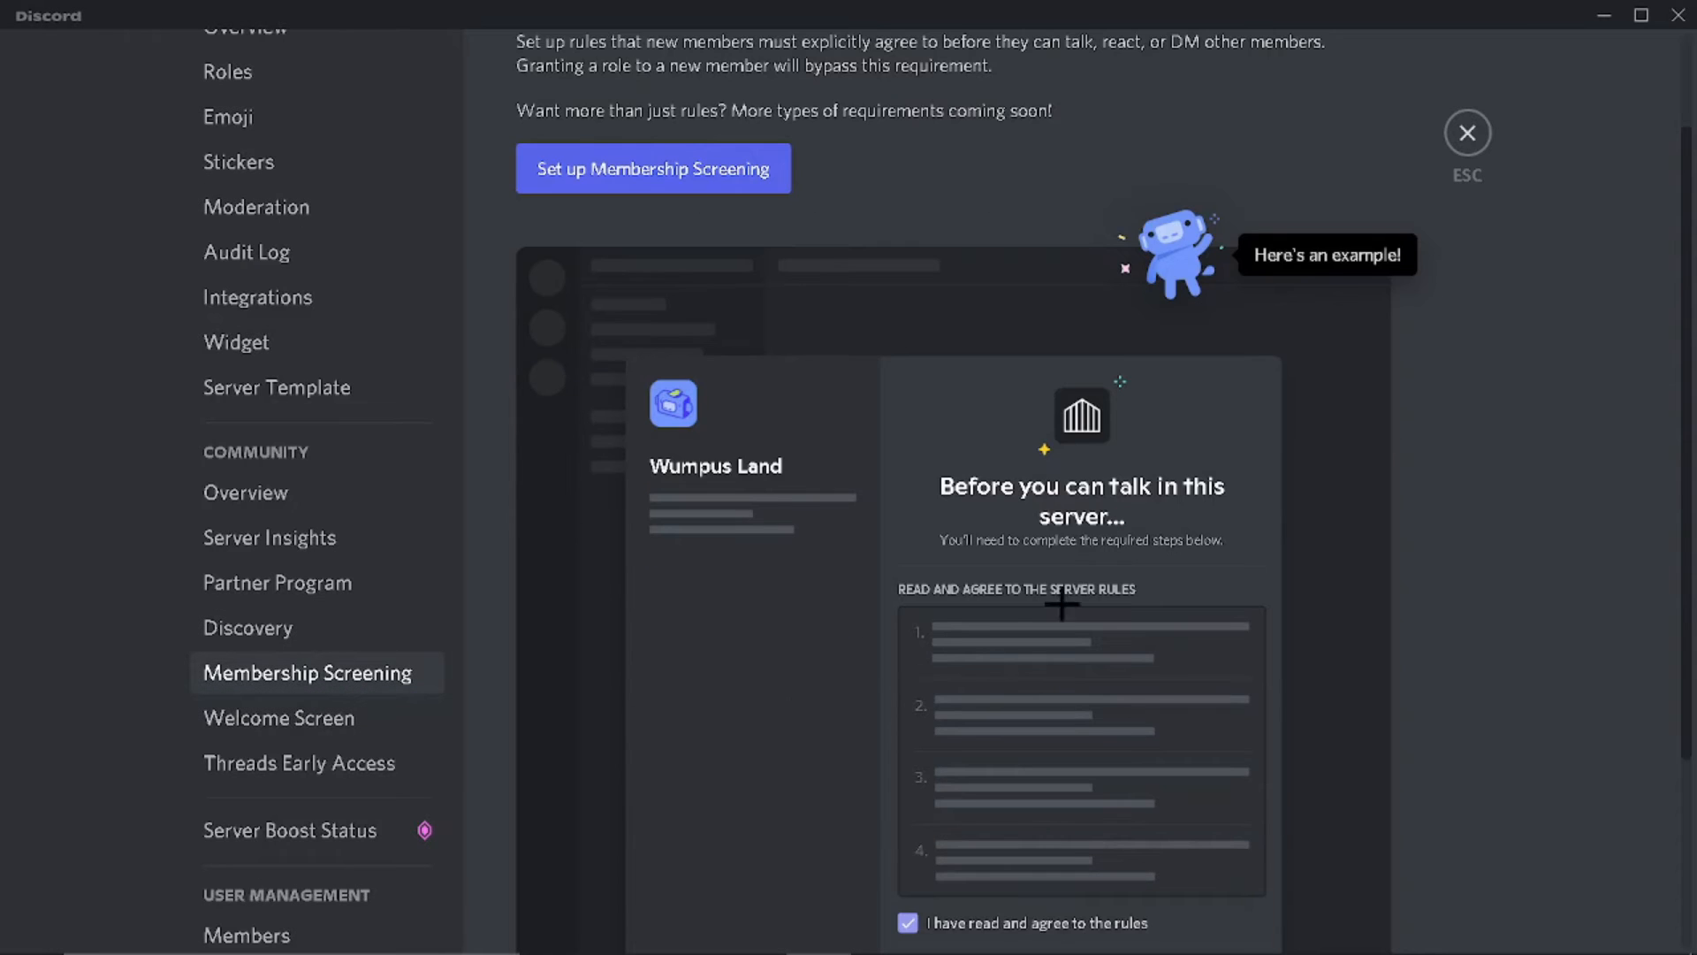
{"action": "left_click", "coordinate": [319, 718]}
{"action": "scroll", "coordinate": [871, 674], "scroll_direction": "down", "scroll_amount": 3}
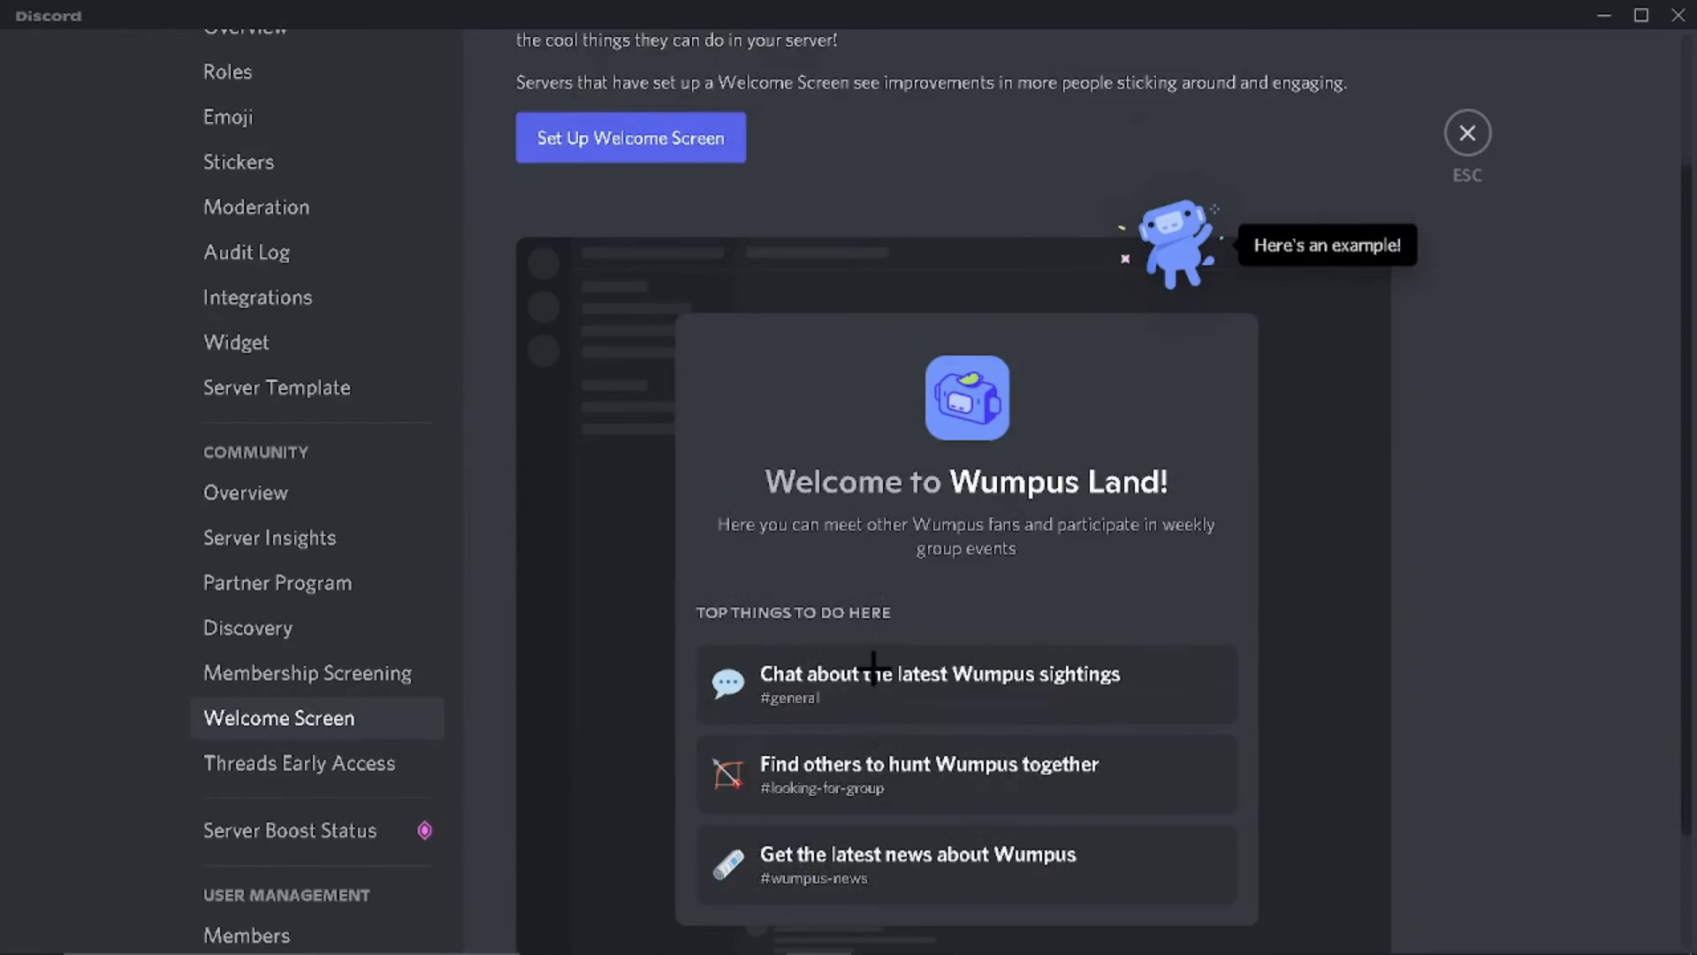
{"action": "scroll", "coordinate": [872, 652], "scroll_direction": "up", "scroll_amount": 3}
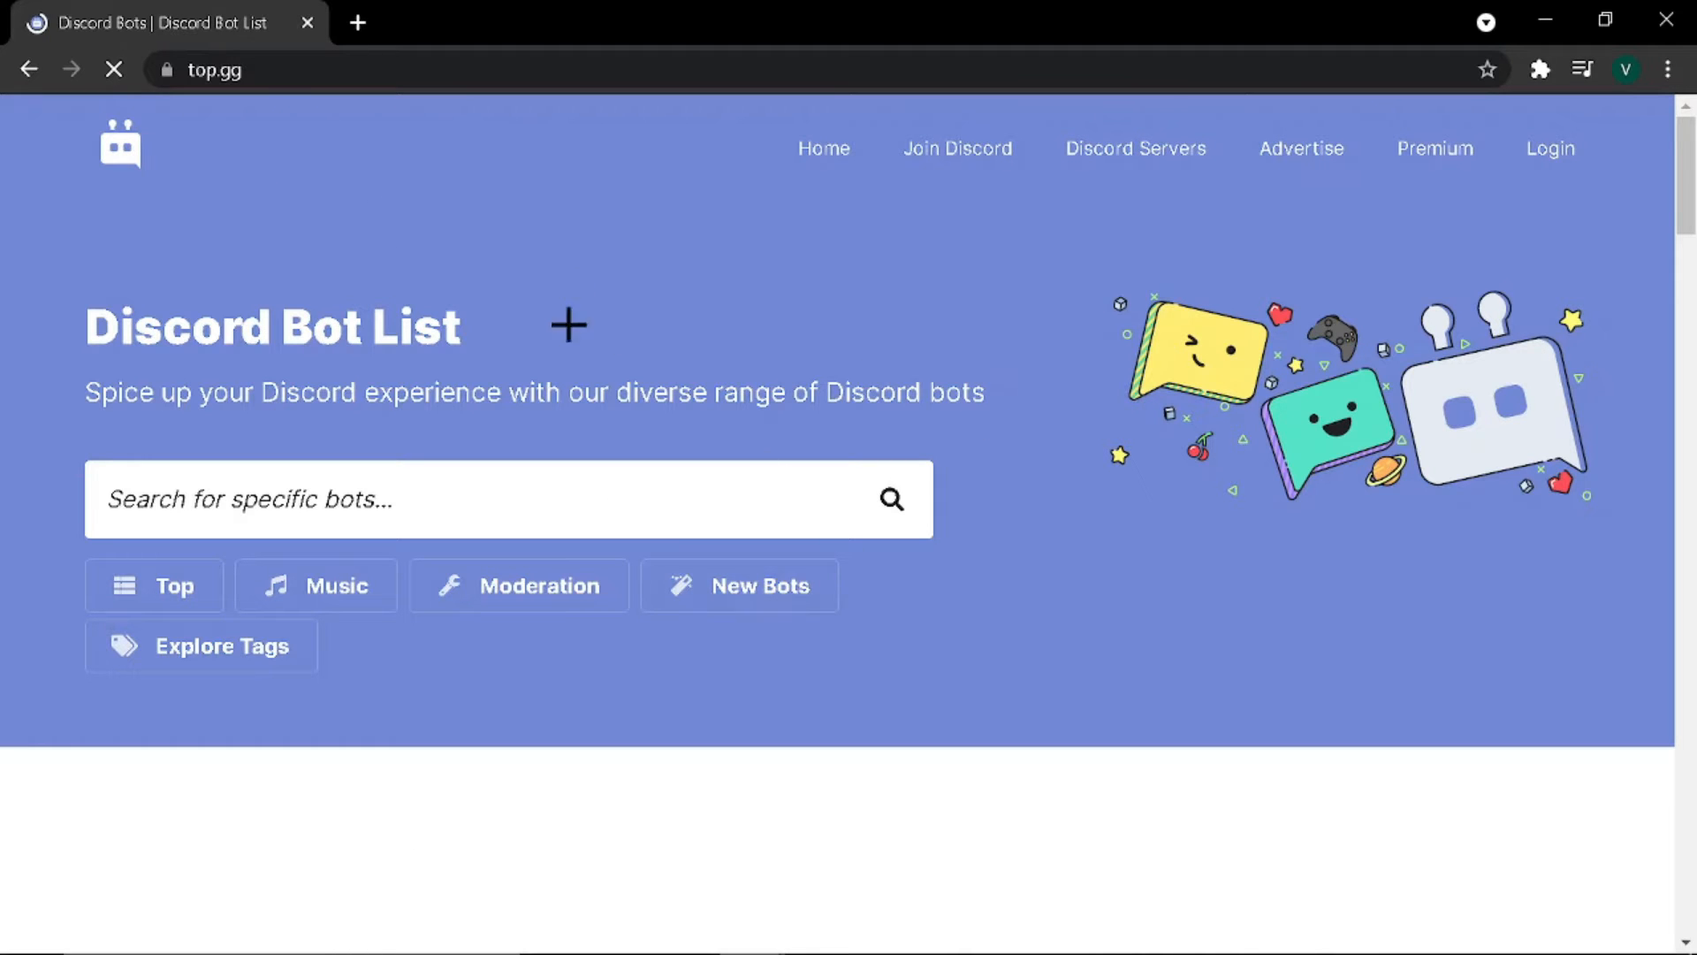
Step: Search top.gg for 'server stats' and start inviting the ServerStats bot from its page
{"action": "left_click_drag", "start_coordinate": [269, 77], "coordinate": [272, 132]}
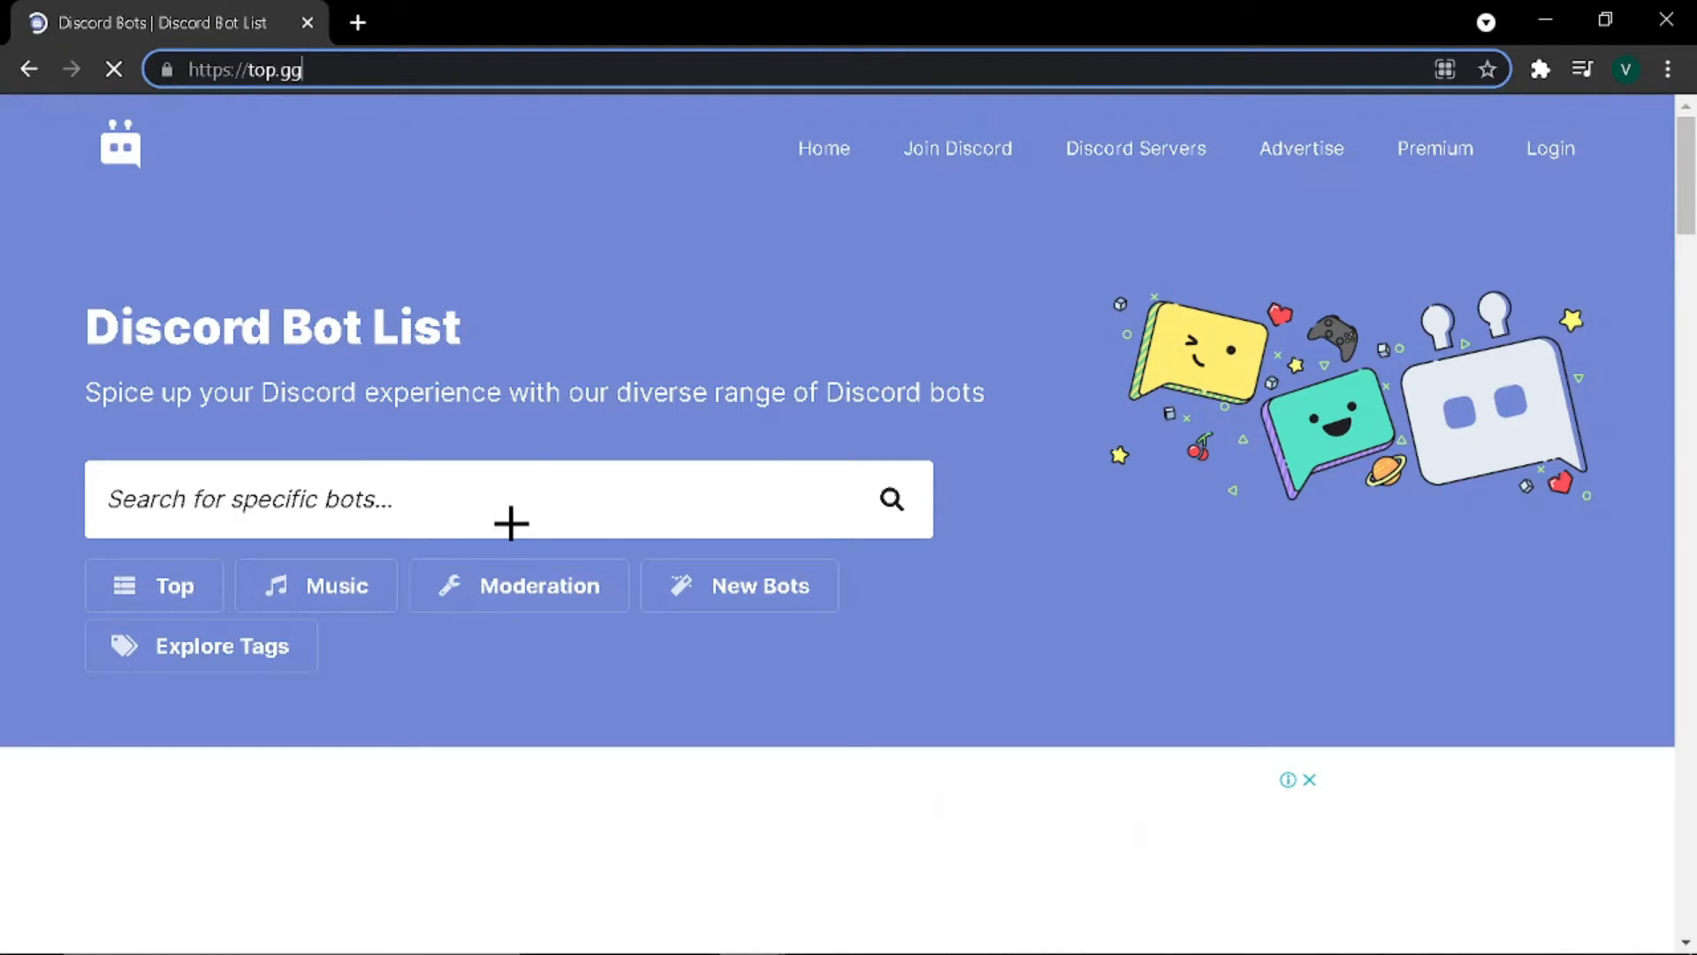
{"action": "left_click", "coordinate": [553, 291]}
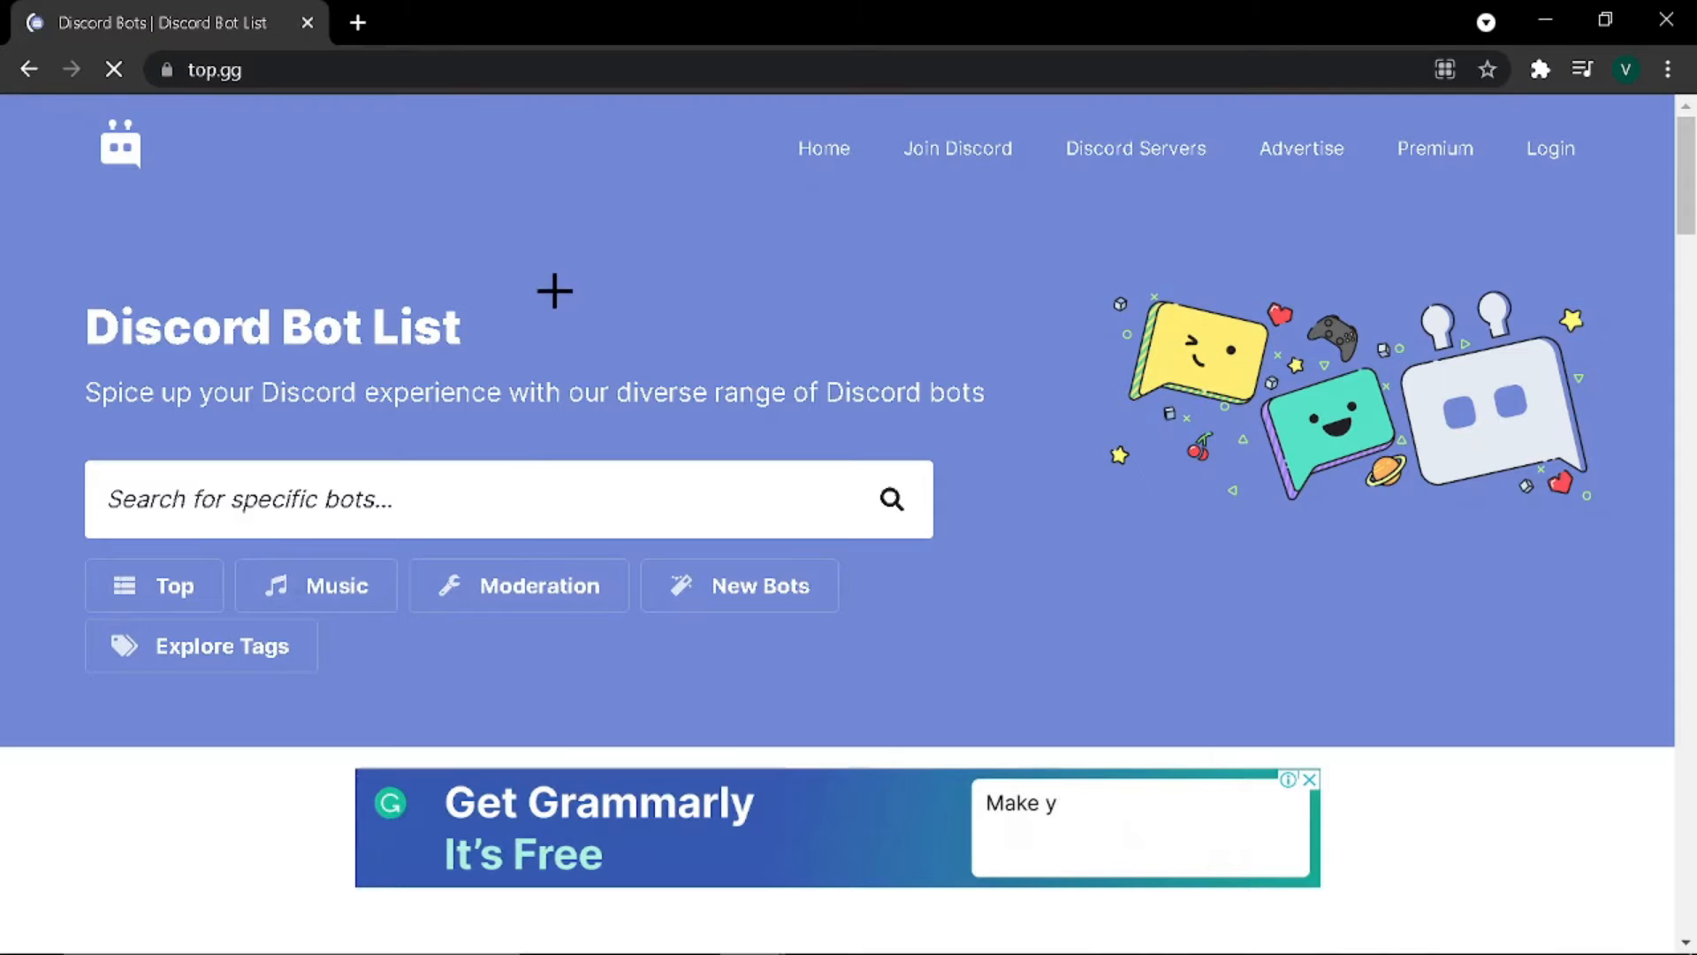
{"action": "left_click", "coordinate": [211, 483]}
{"action": "type", "text": "server stats"}
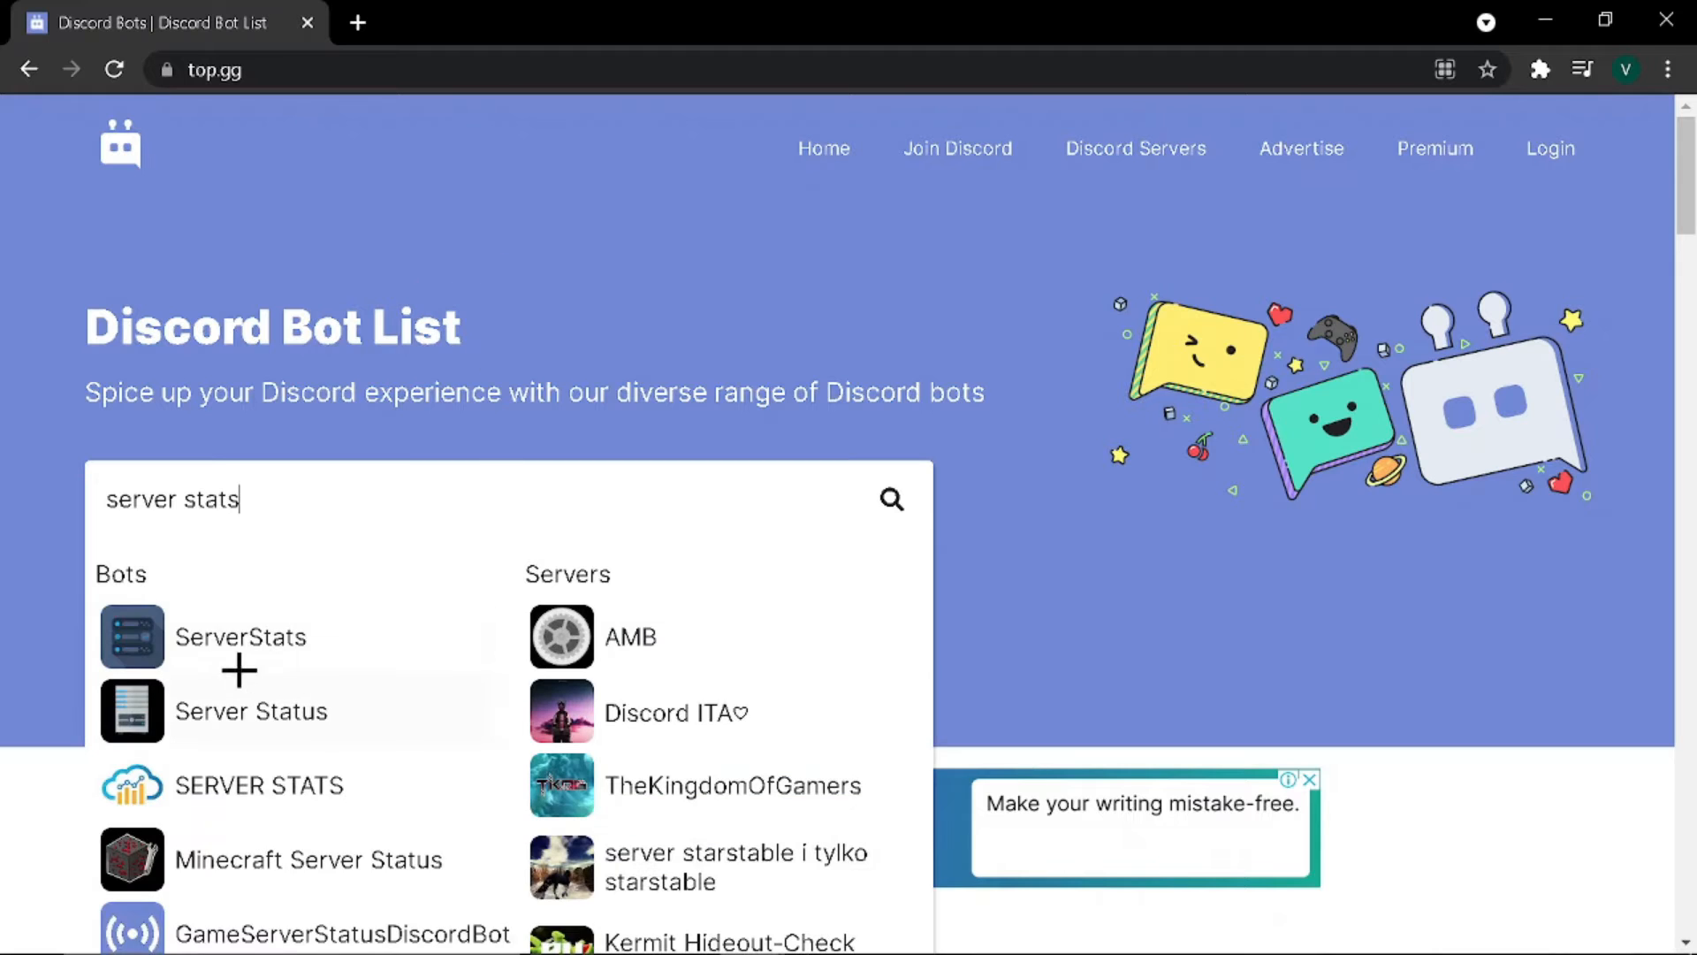
{"action": "left_click", "coordinate": [212, 633]}
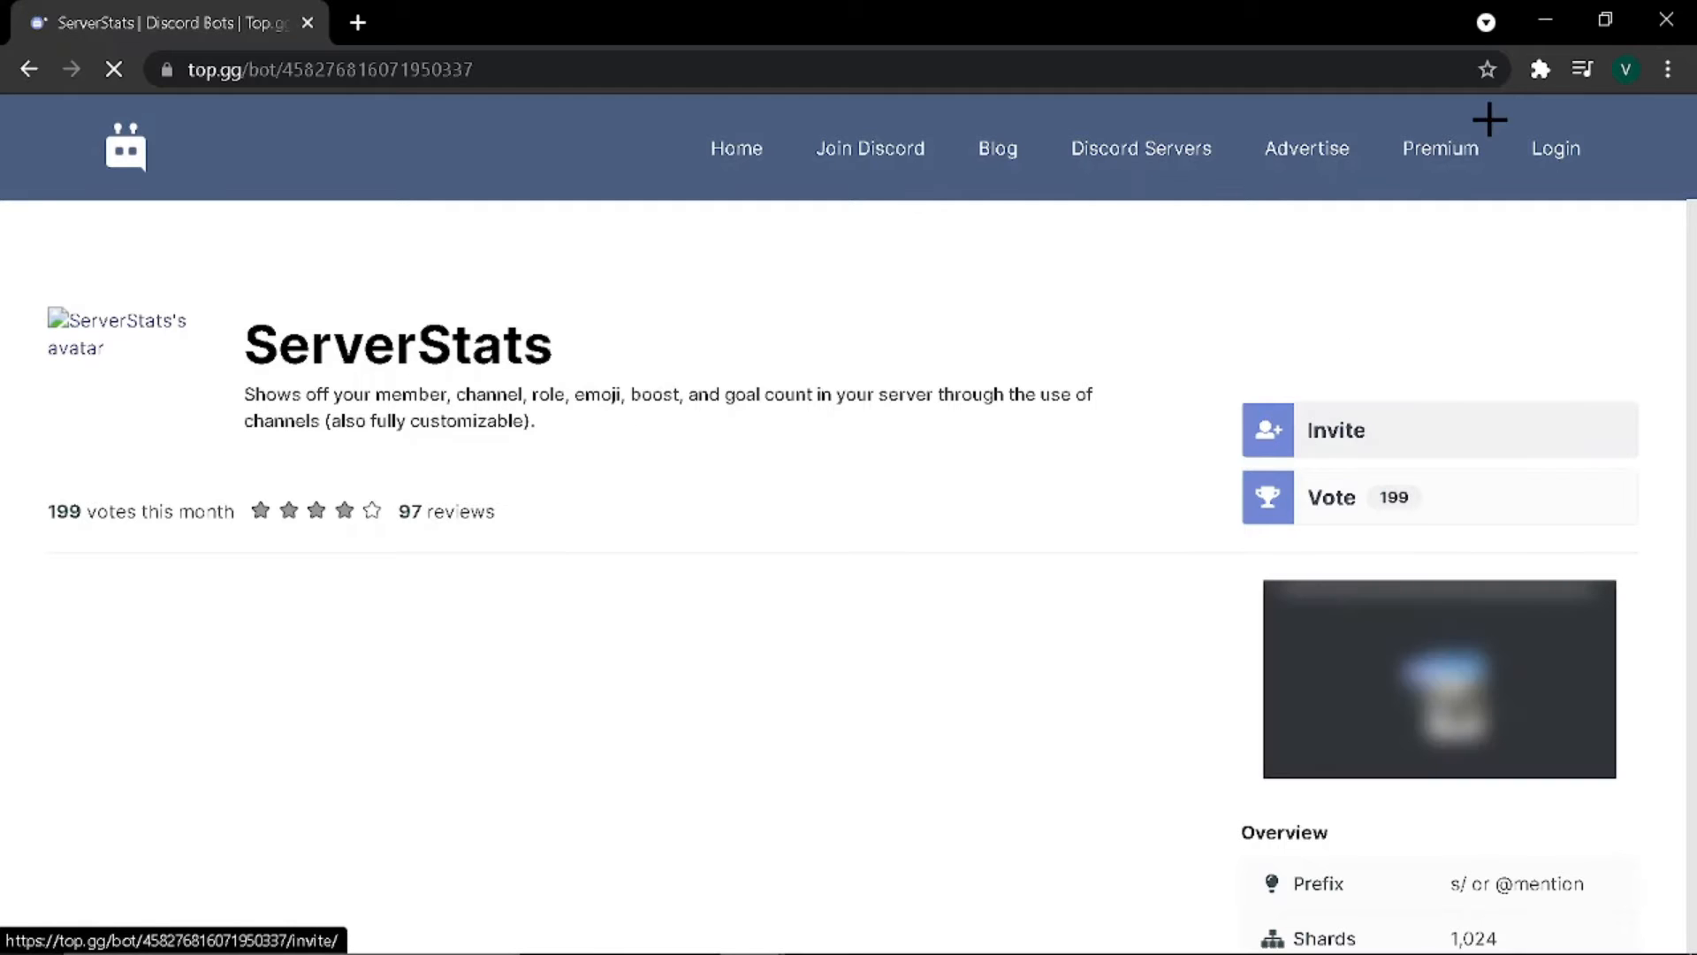
{"action": "left_click", "coordinate": [1334, 429]}
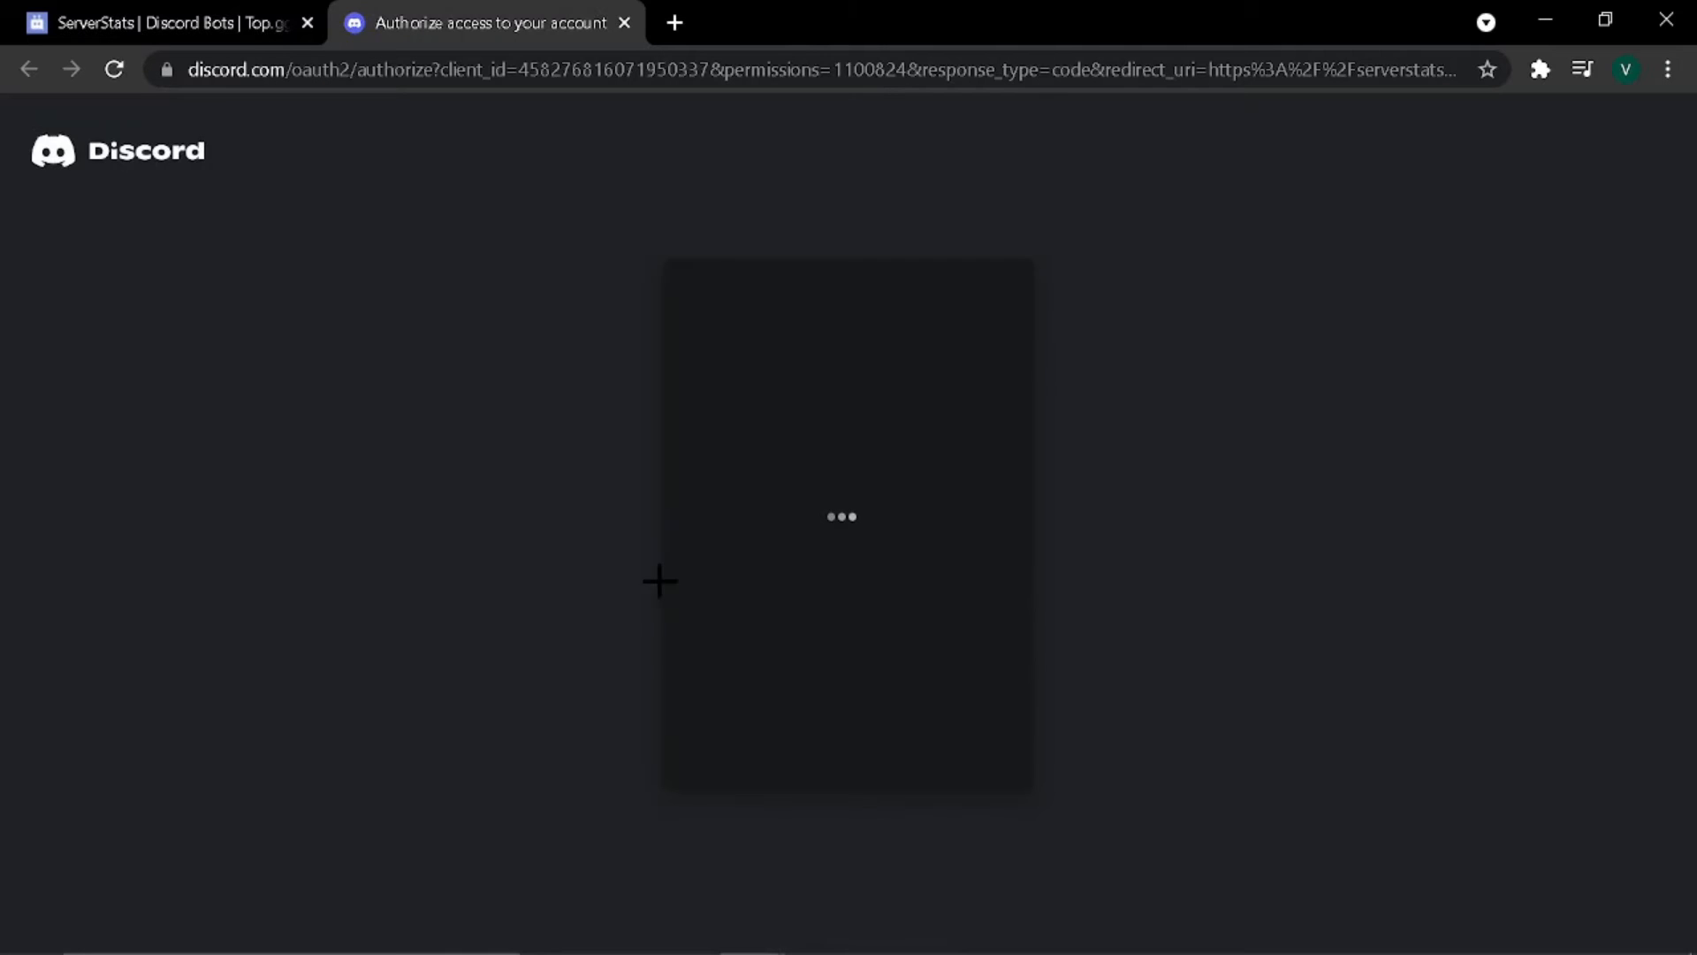
Step: Authorize ServerStats for Vihaan P1ays SkyHub with its requested permissions and pass the hCaptcha check
{"action": "left_click", "coordinate": [782, 725]}
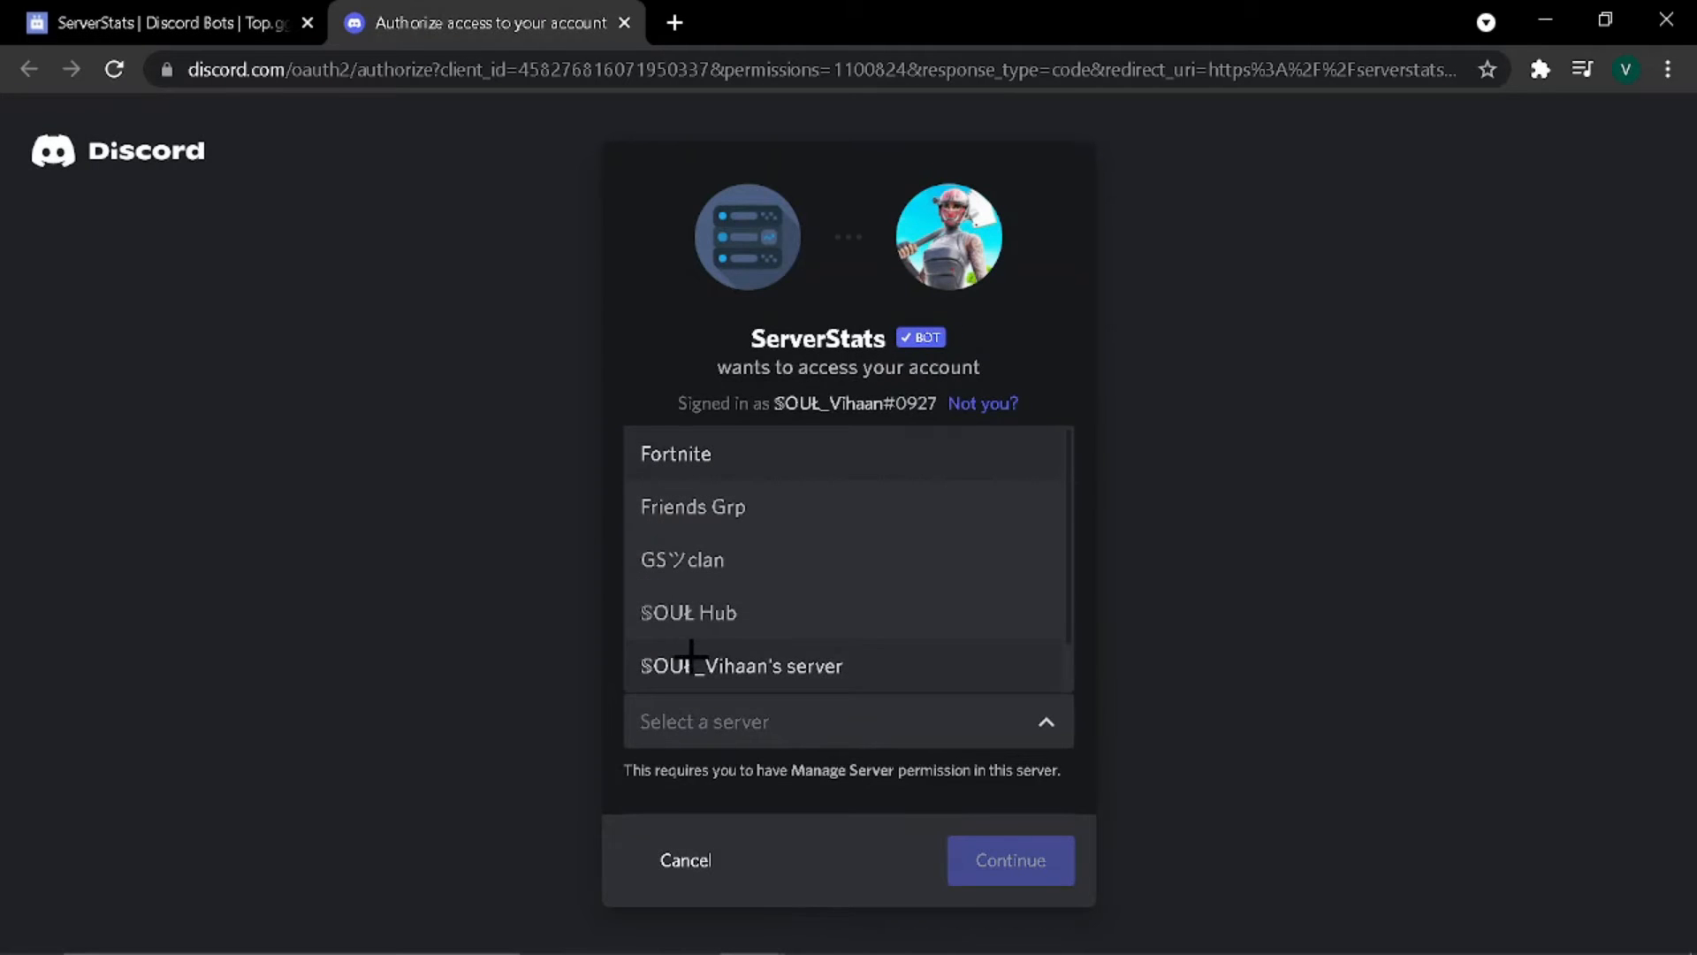
{"action": "scroll", "coordinate": [654, 619], "scroll_direction": "down", "scroll_amount": 1}
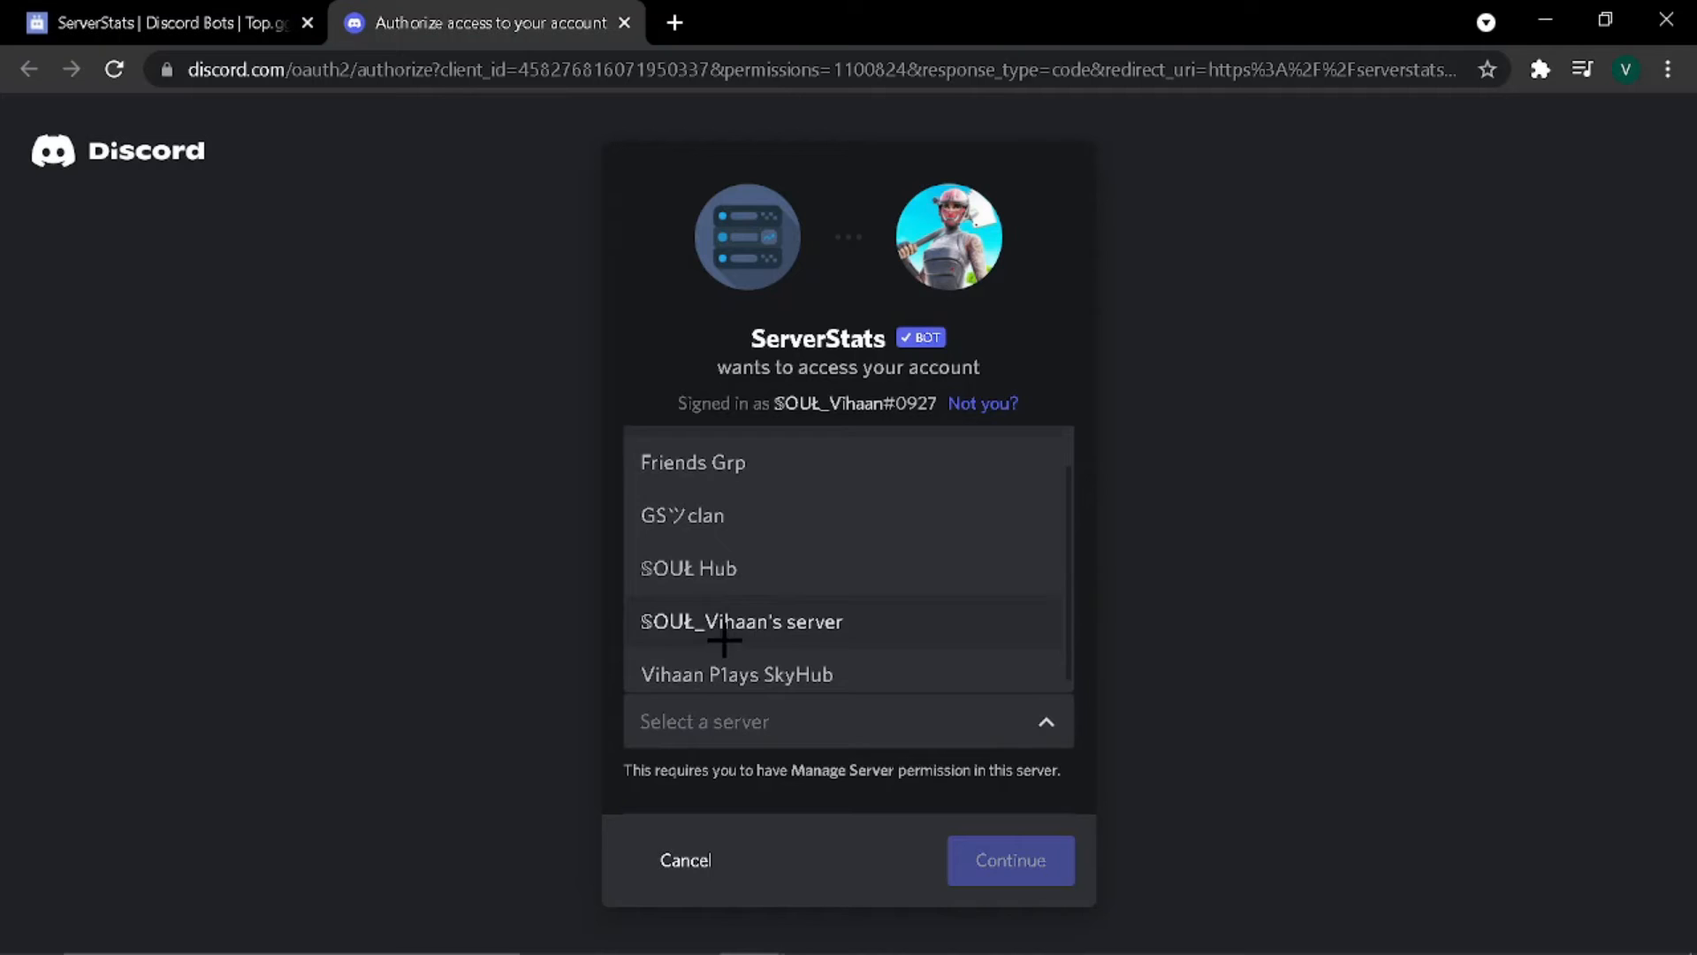
{"action": "left_click", "coordinate": [749, 665]}
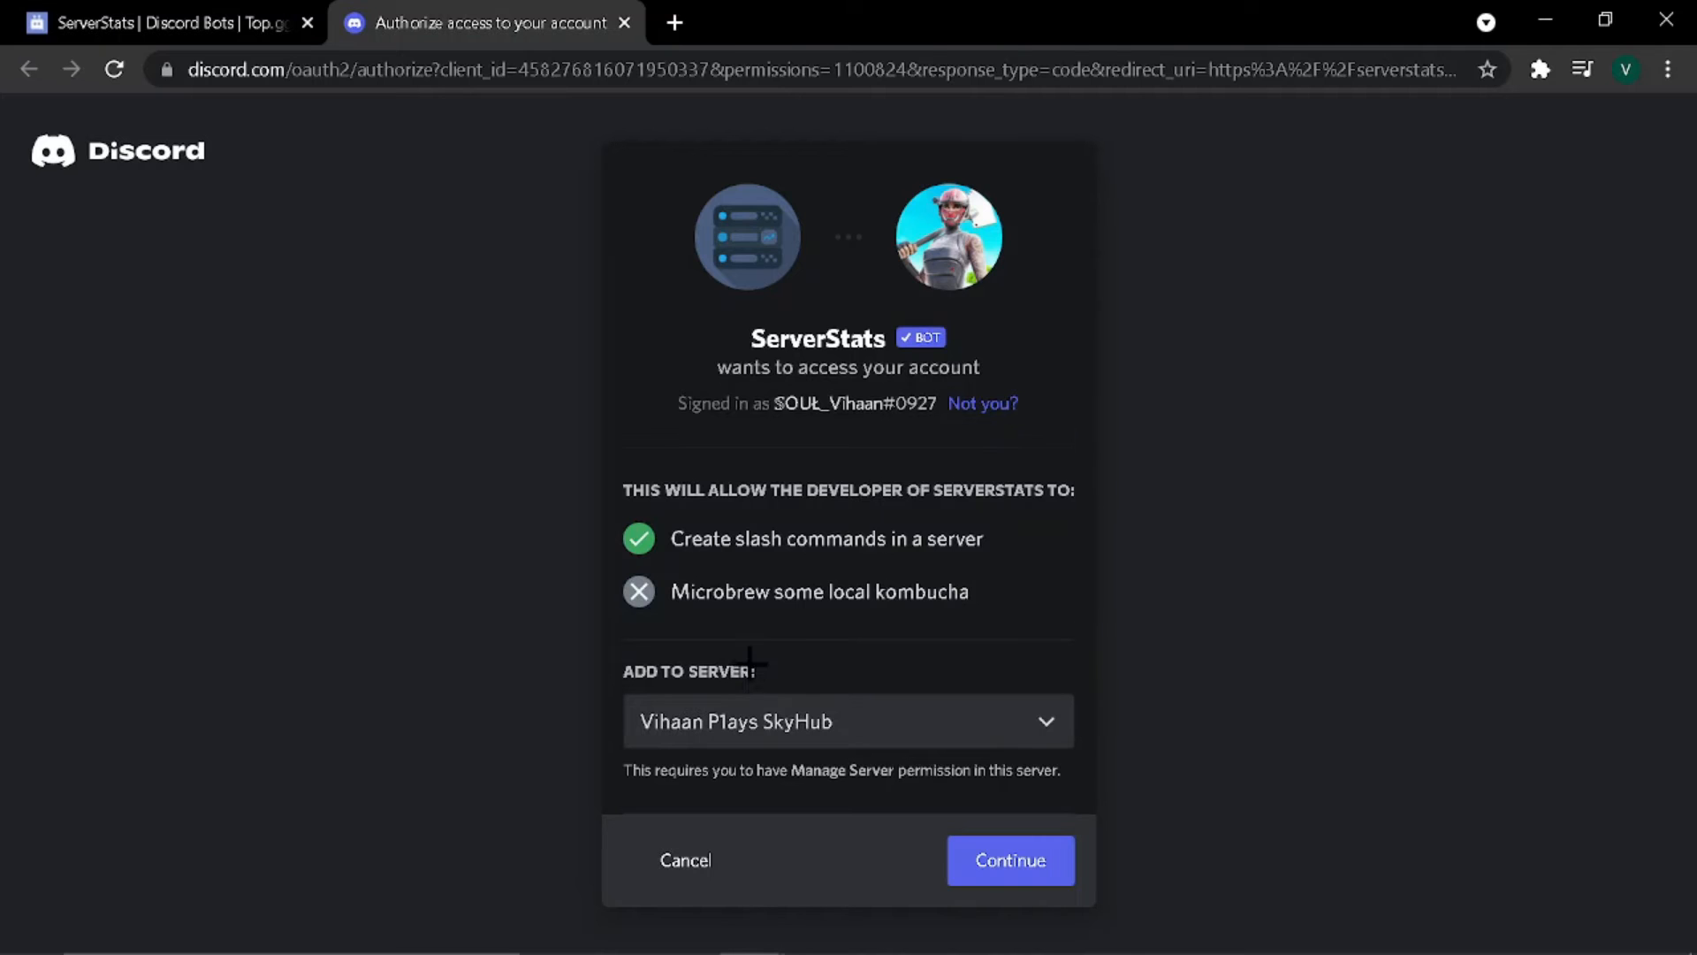
{"action": "left_click", "coordinate": [955, 867]}
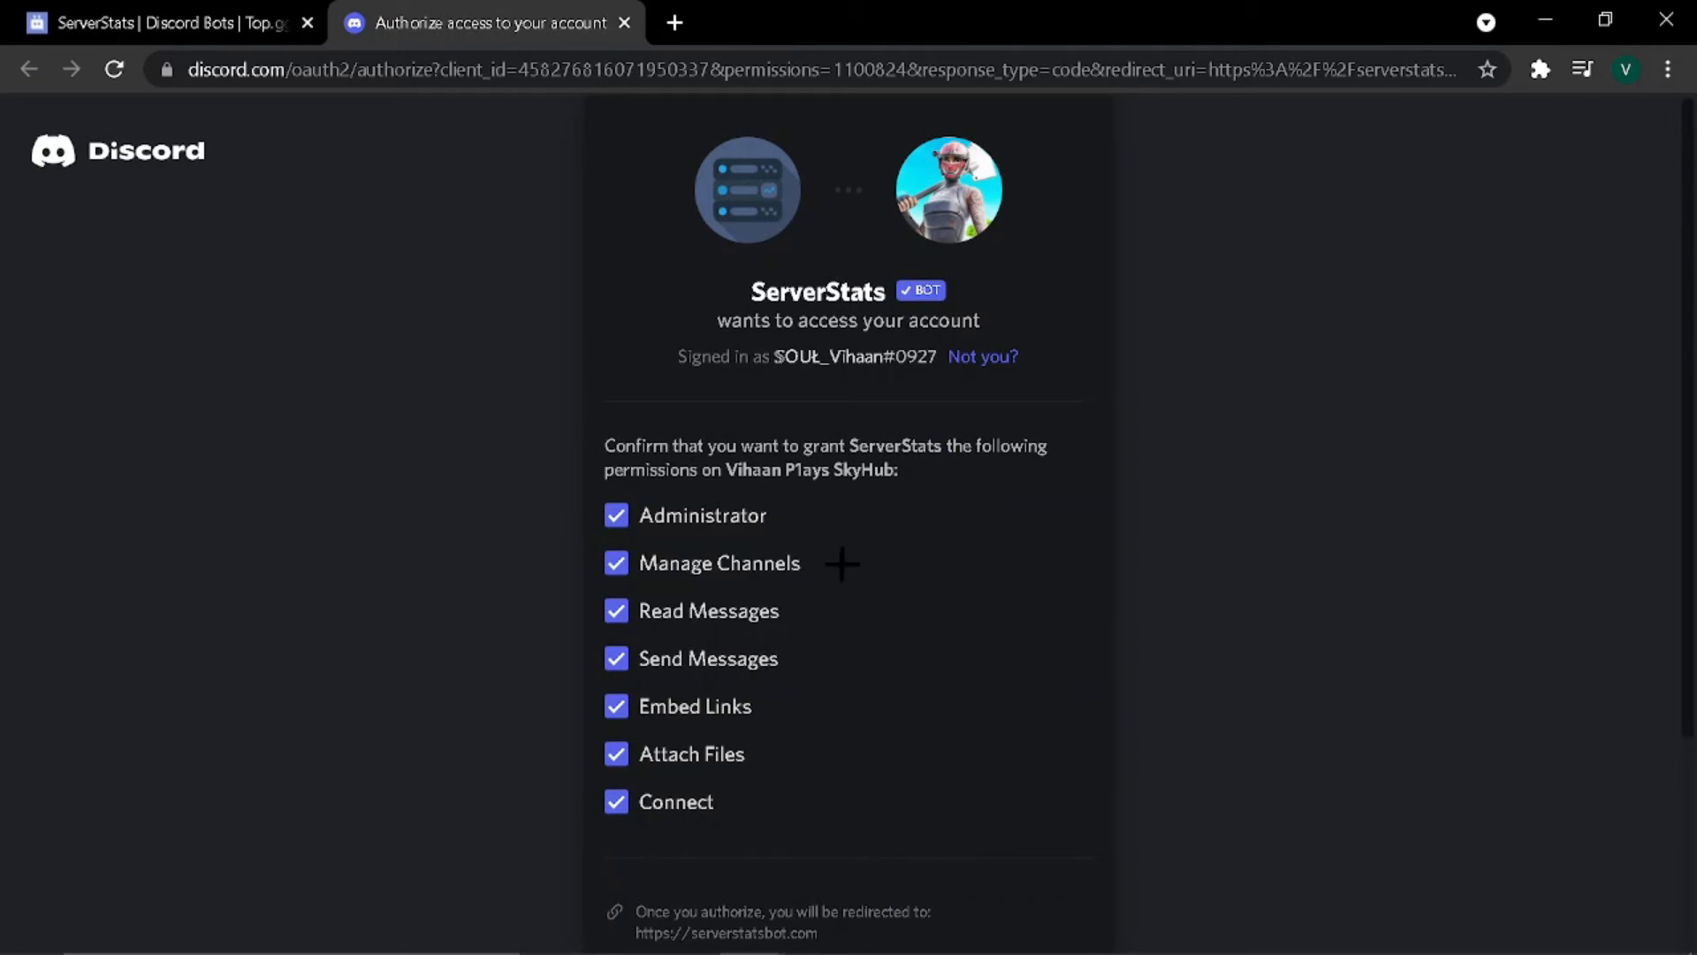
{"action": "scroll", "coordinate": [841, 563], "scroll_direction": "down", "scroll_amount": 3}
{"action": "scroll", "coordinate": [670, 458], "scroll_direction": "up", "scroll_amount": 1}
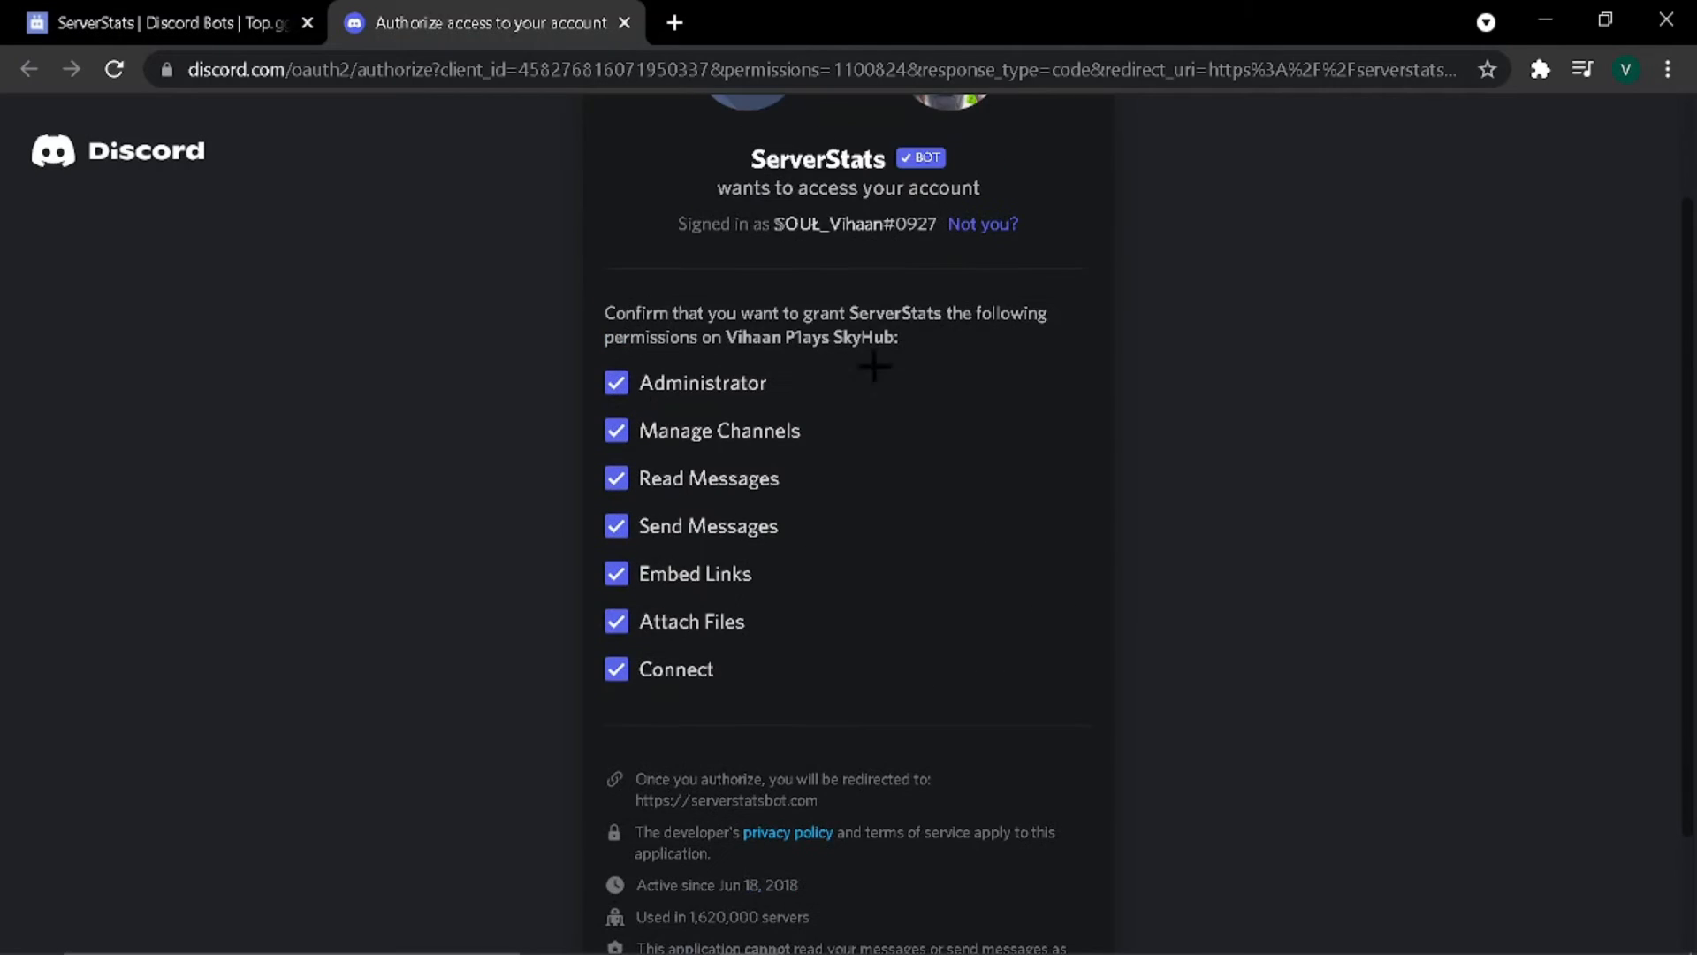
{"action": "scroll", "coordinate": [645, 571], "scroll_direction": "down", "scroll_amount": 2}
{"action": "left_click", "coordinate": [1016, 902]}
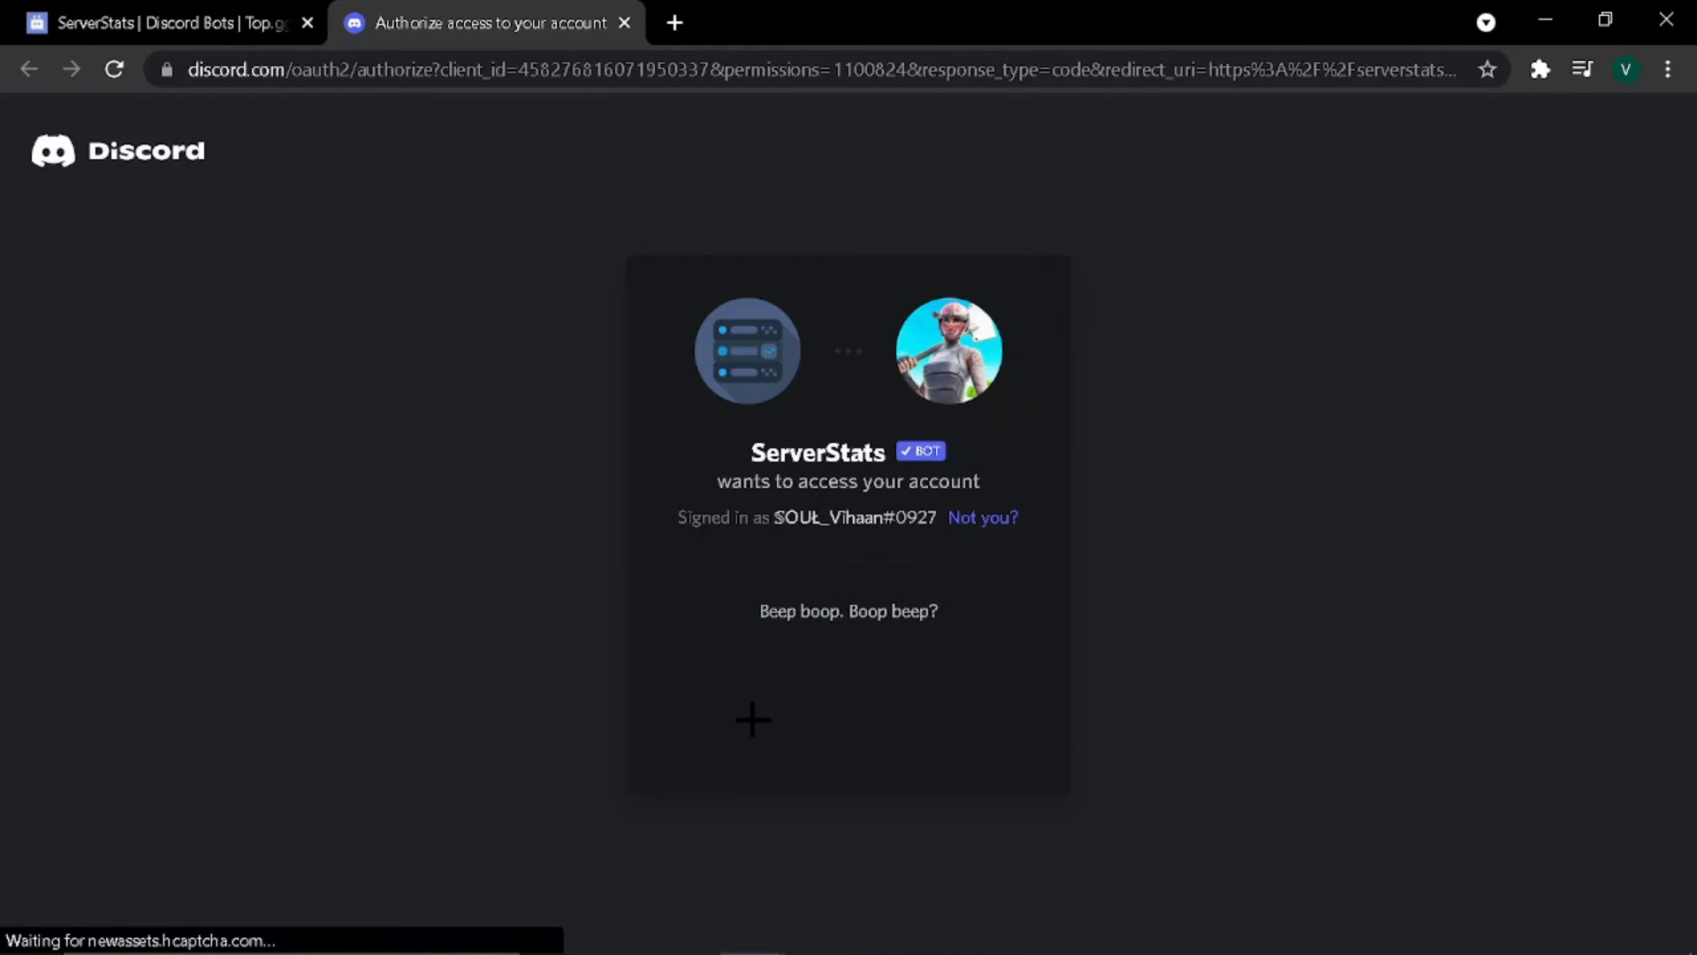
{"action": "left_click", "coordinate": [688, 699]}
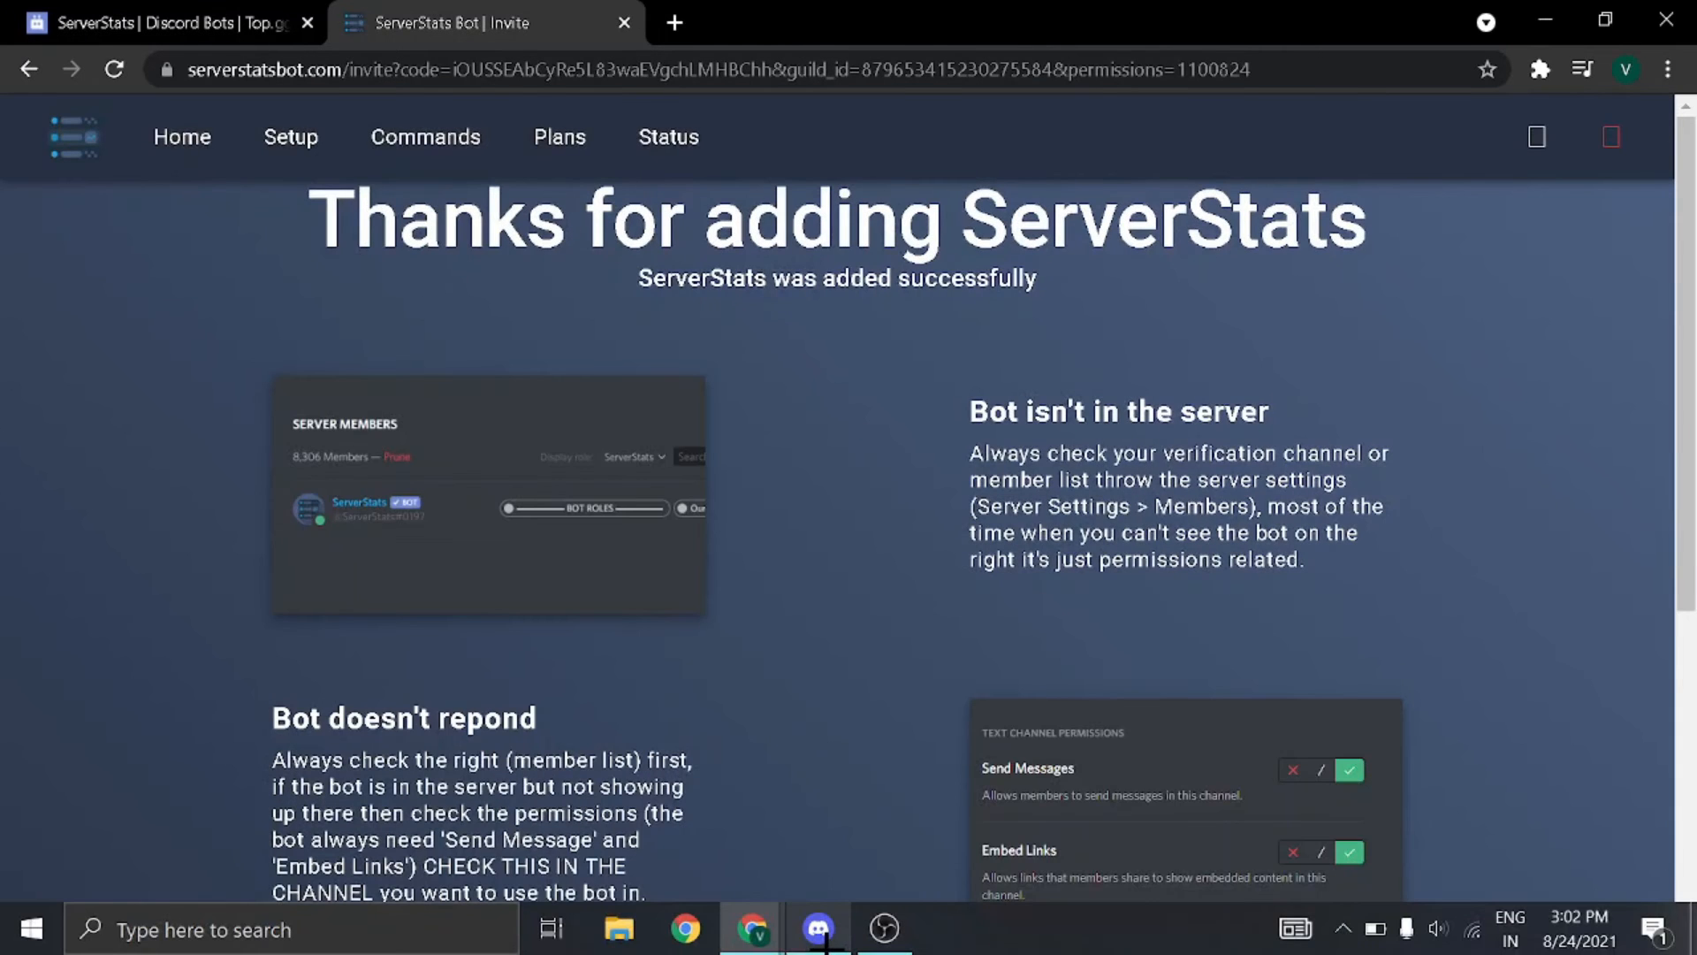
{"action": "left_click", "coordinate": [818, 928]}
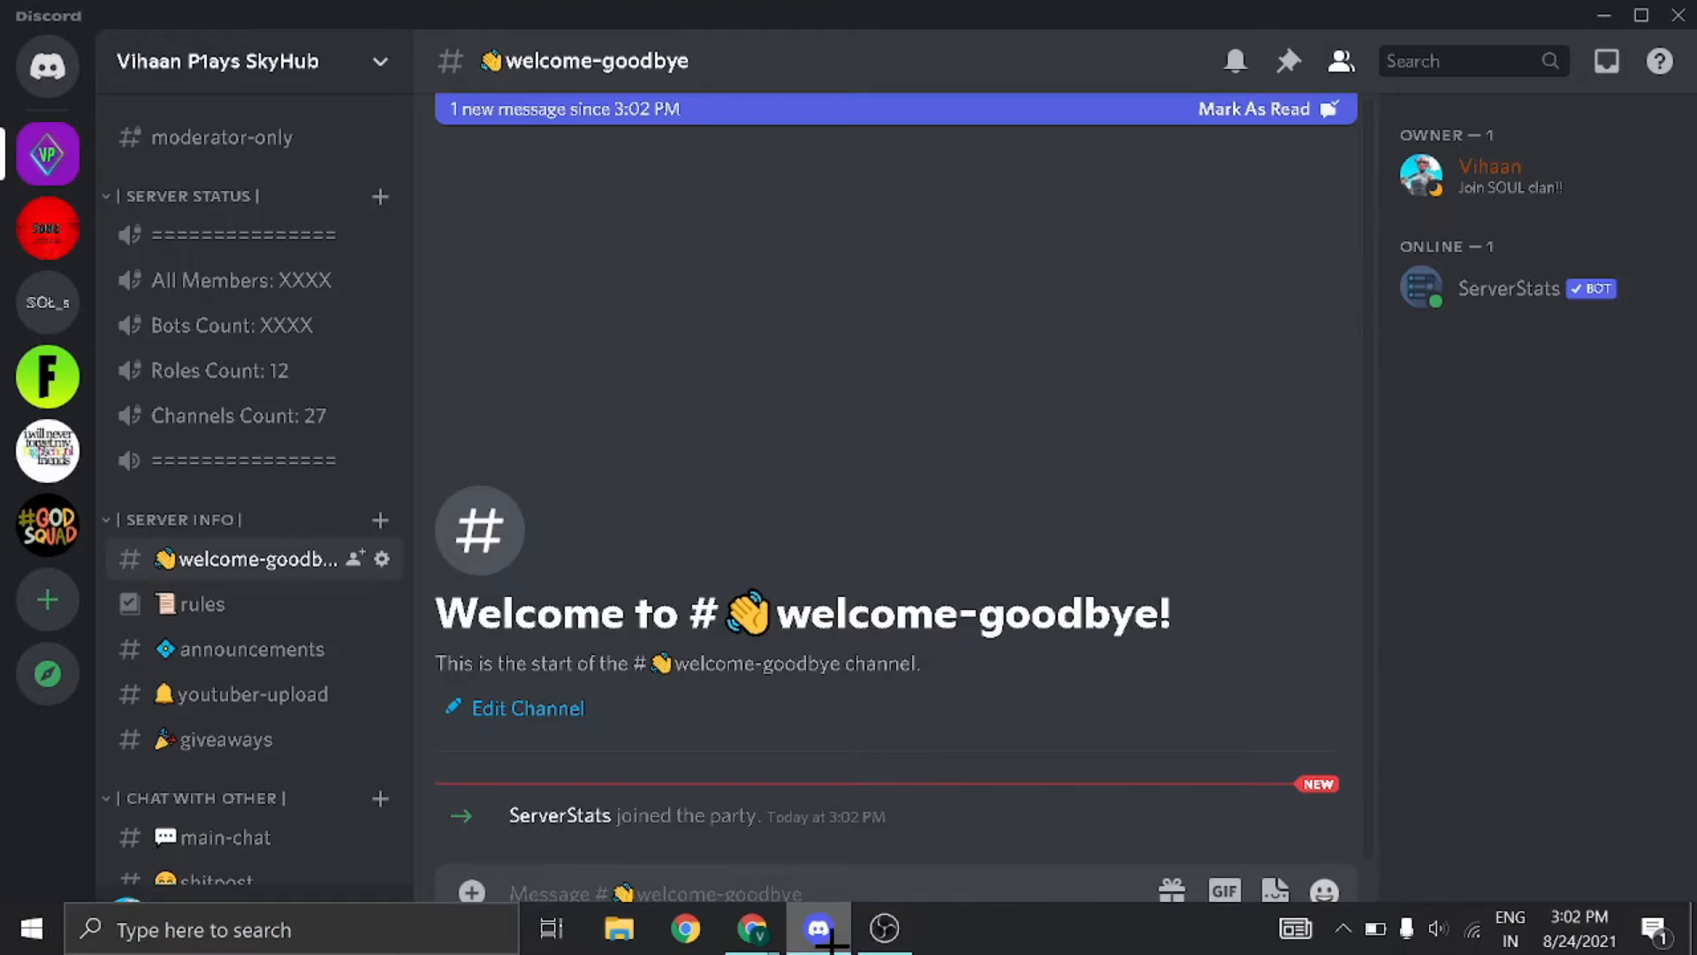
Step: Add the Bot role to ServerStats from its member profile
{"action": "left_click", "coordinate": [1469, 281]}
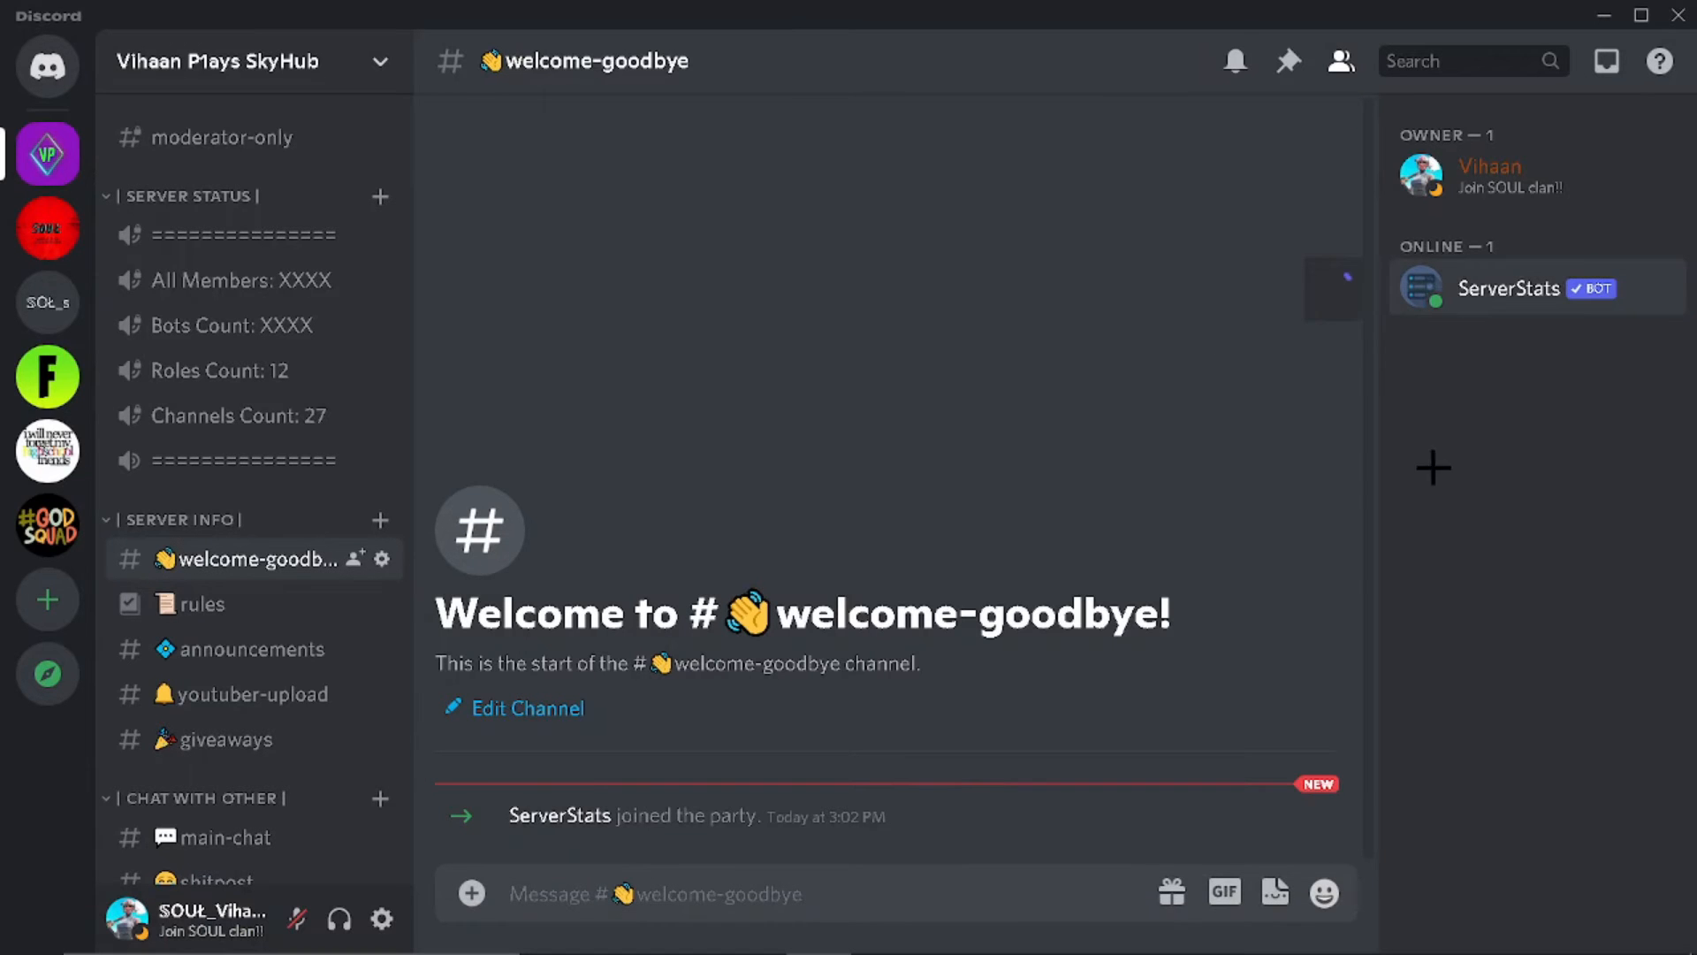
{"action": "left_click", "coordinate": [1129, 686]}
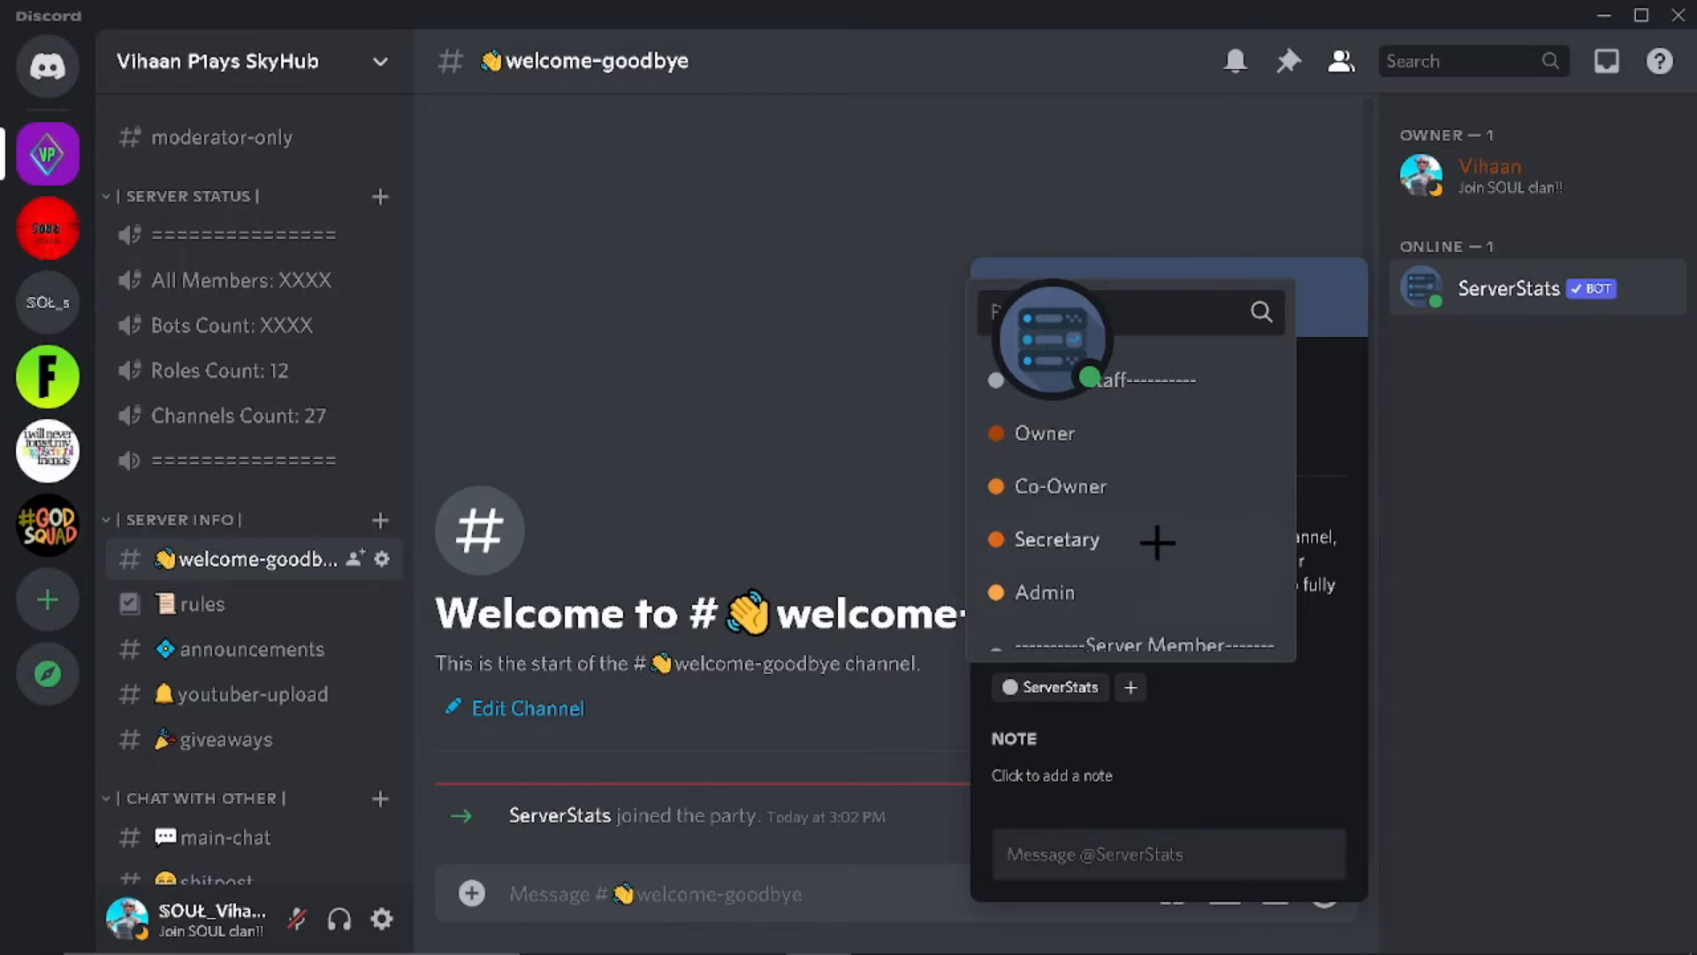
{"action": "scroll", "coordinate": [1118, 569], "scroll_direction": "down", "scroll_amount": 2}
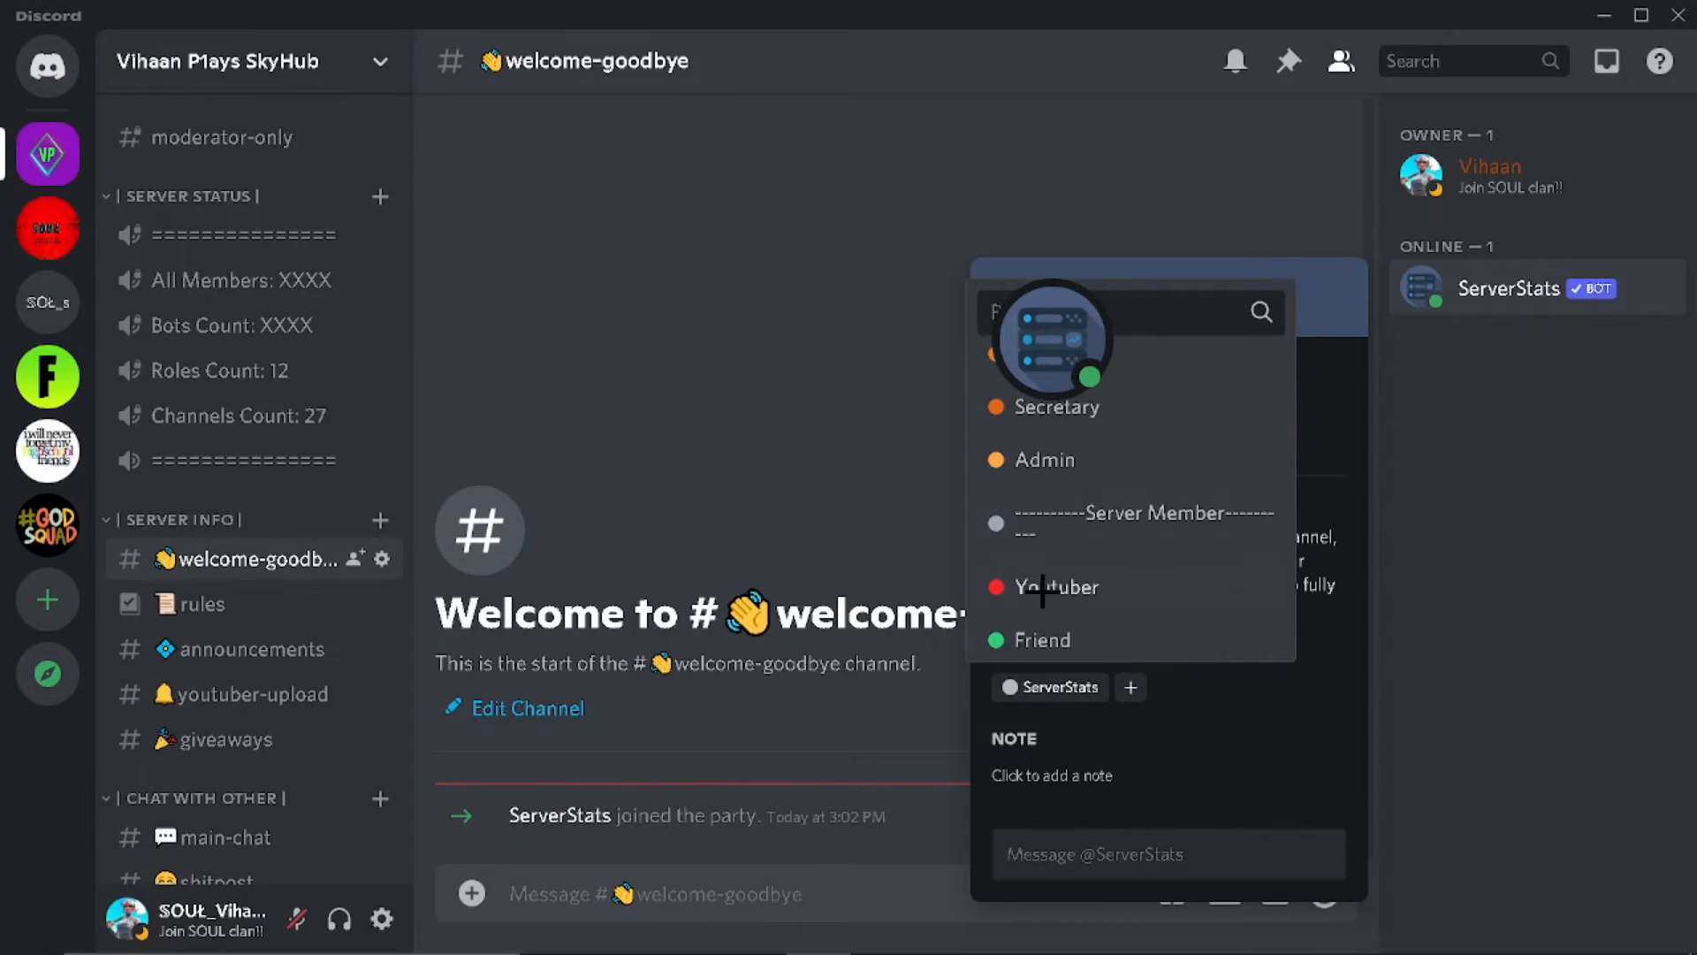
{"action": "left_click", "coordinate": [896, 469]}
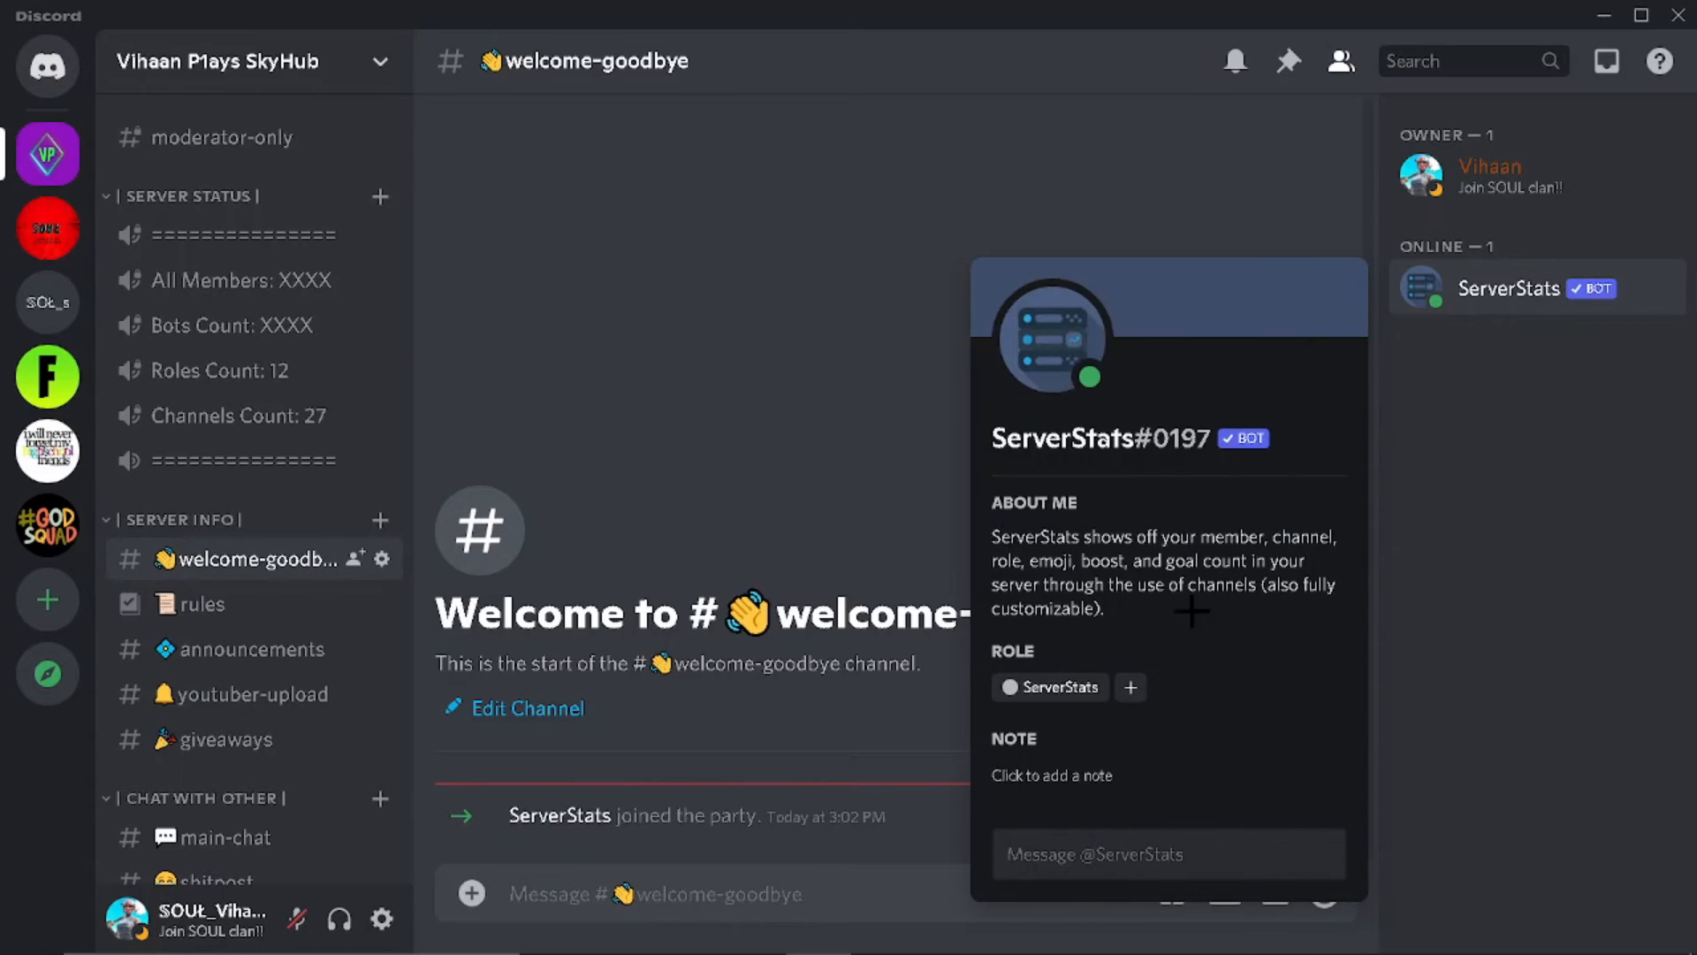
{"action": "left_click", "coordinate": [1131, 687]}
{"action": "scroll", "coordinate": [1120, 557], "scroll_direction": "down", "scroll_amount": 4}
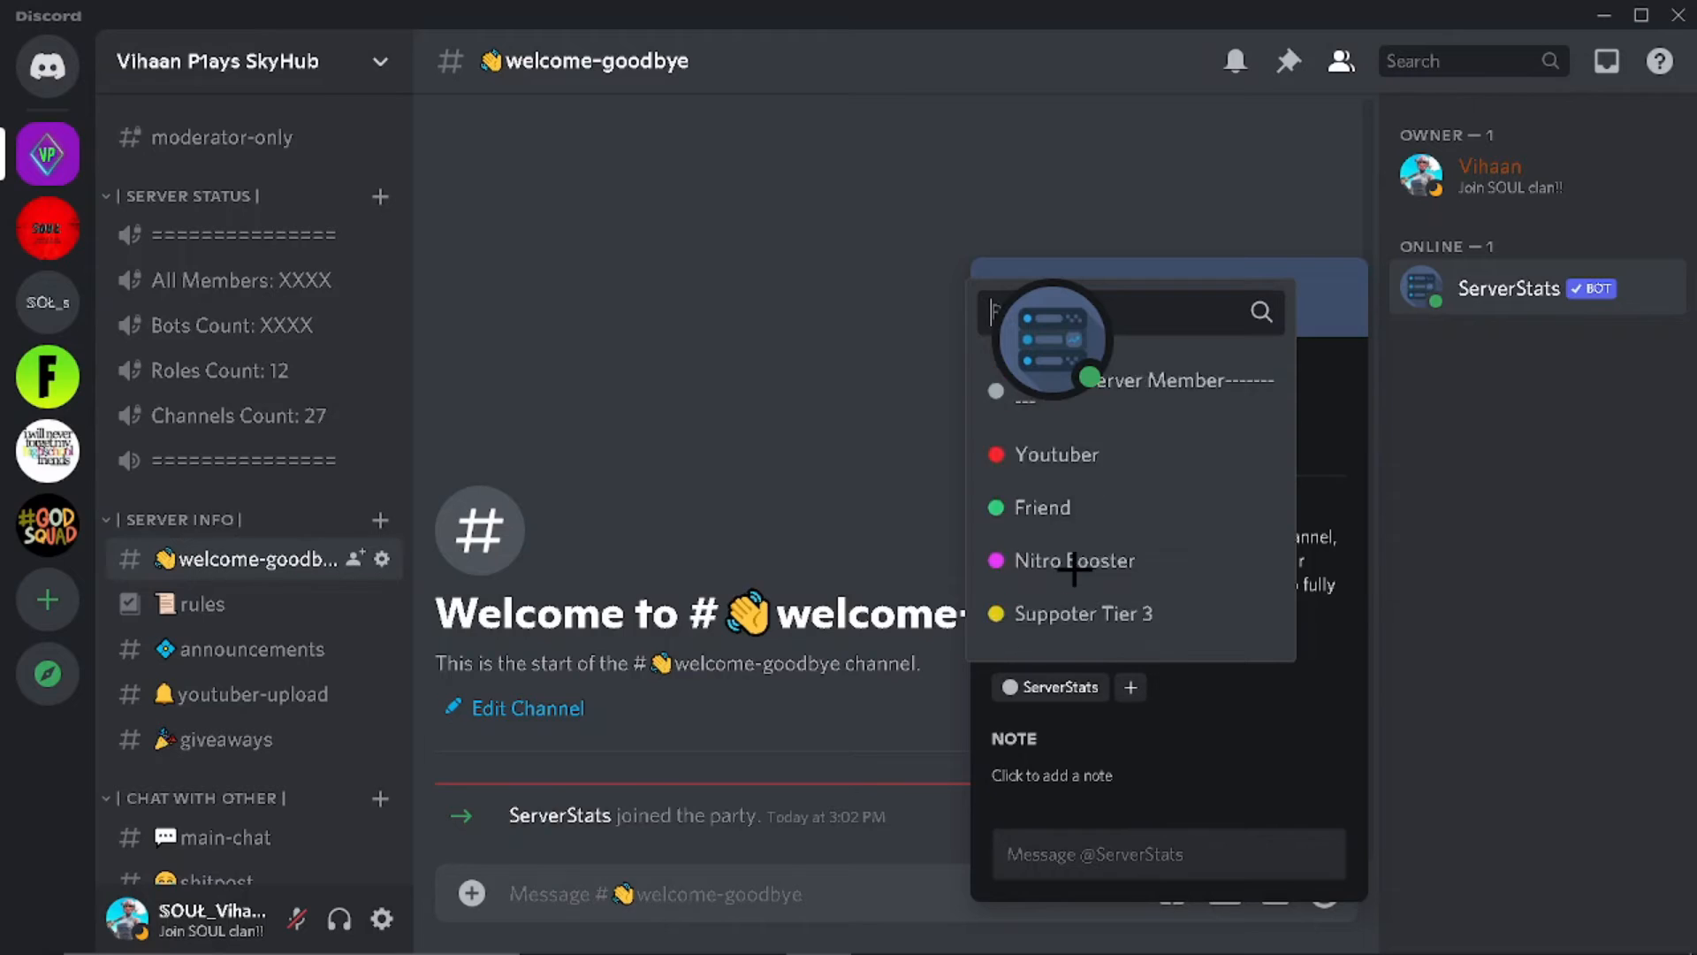
{"action": "scroll", "coordinate": [1096, 540], "scroll_direction": "down", "scroll_amount": 1}
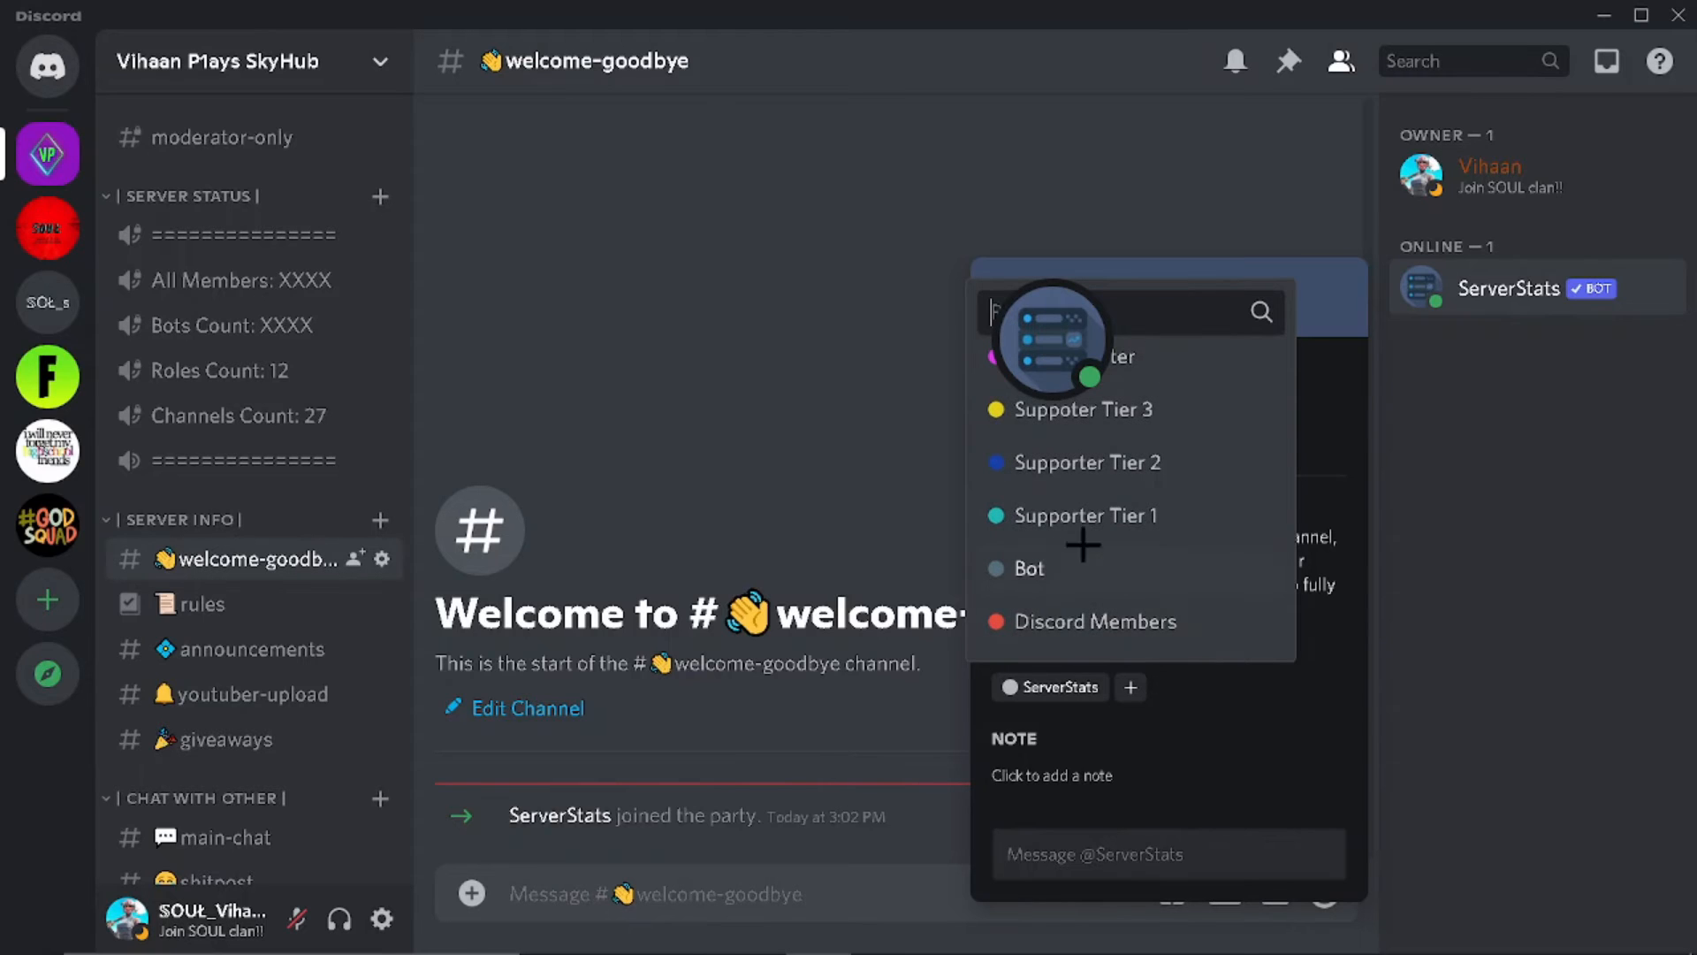
{"action": "left_click", "coordinate": [1057, 567]}
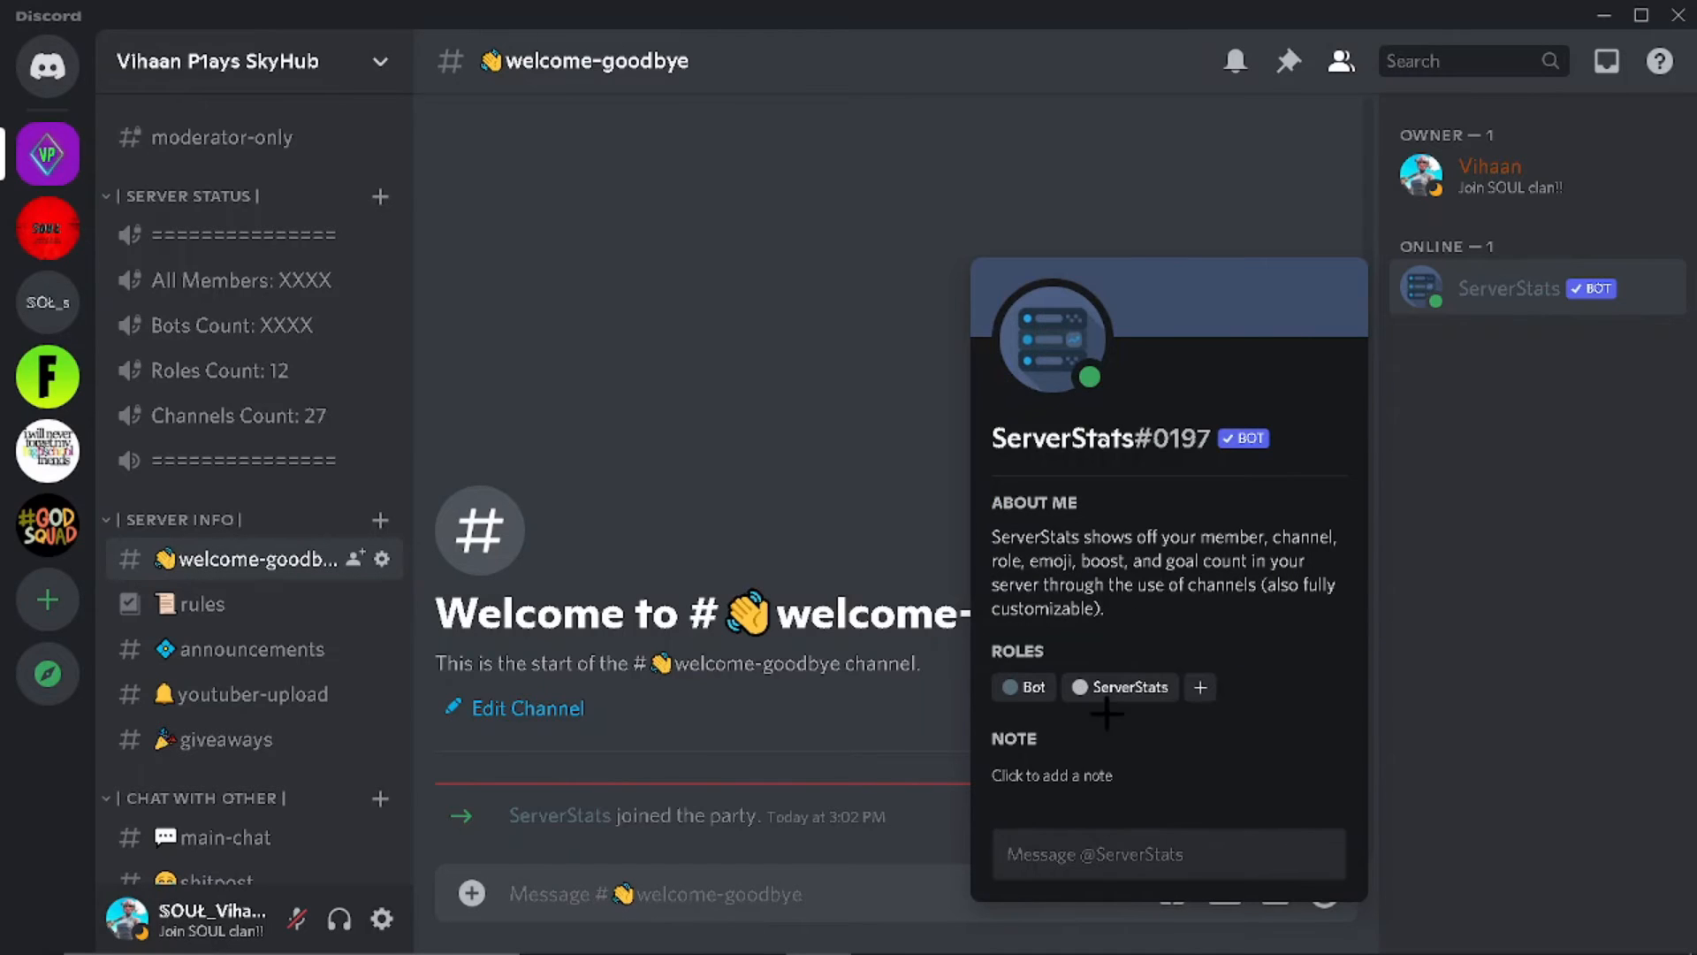
Step: Recheck the ServerStats profile, then return to the Discord server window
{"action": "left_click", "coordinate": [1424, 301]}
{"action": "left_click", "coordinate": [1428, 296]}
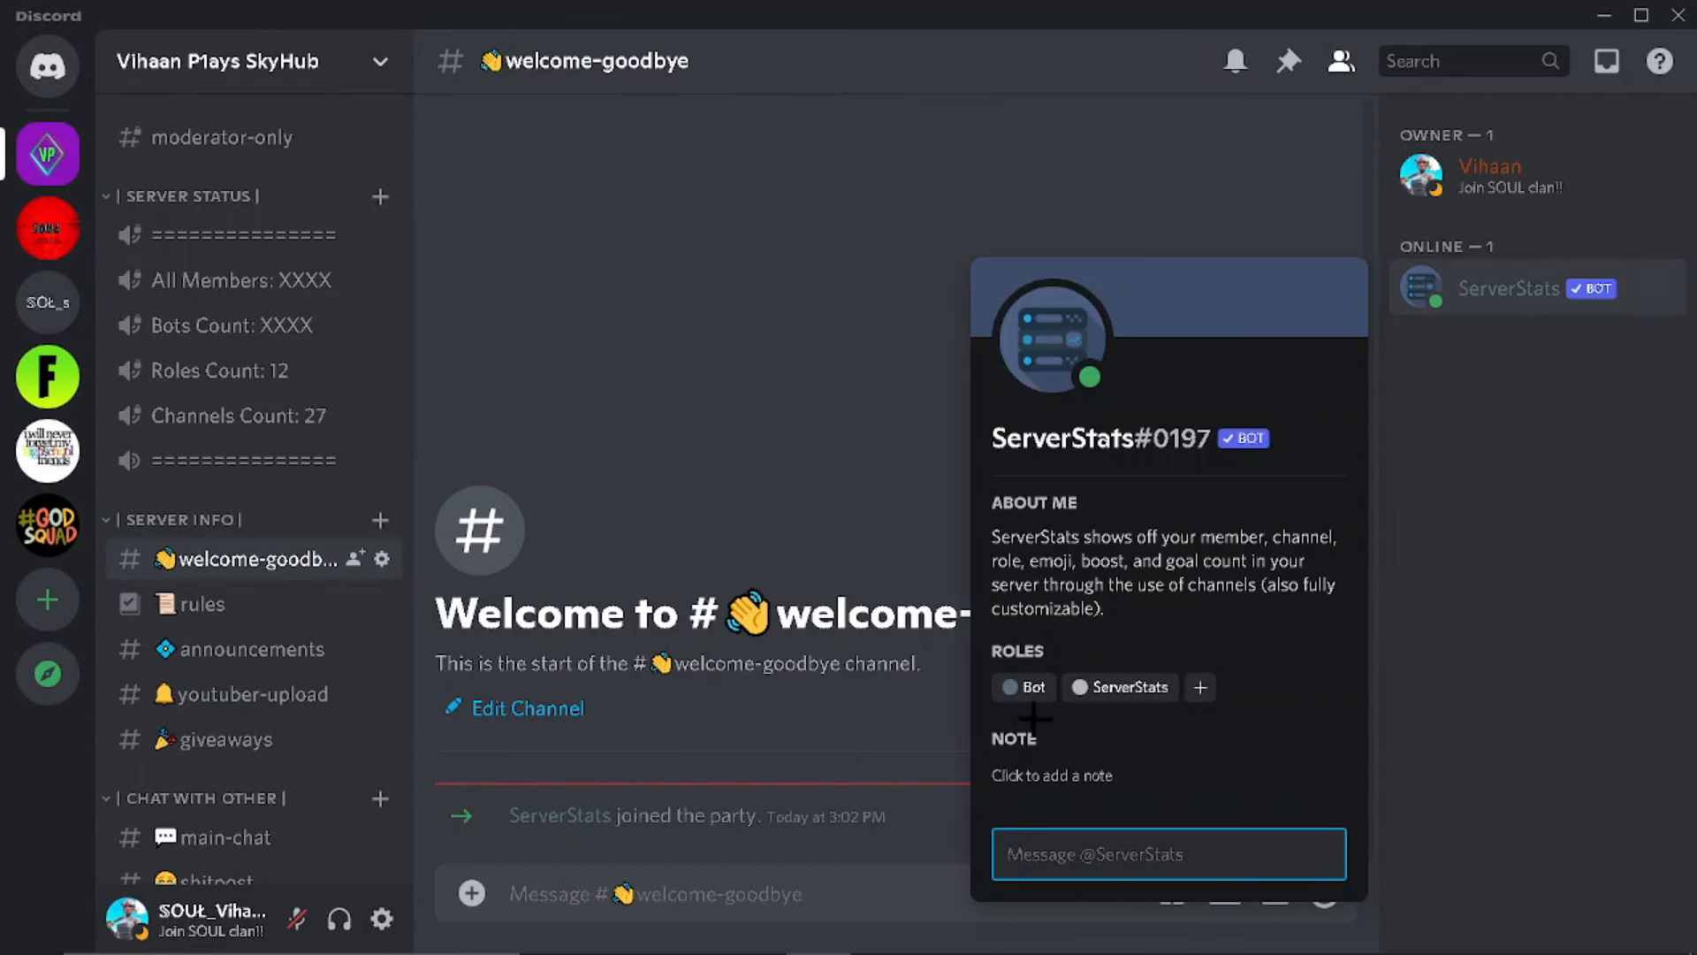
{"action": "left_click", "coordinate": [1690, 705]}
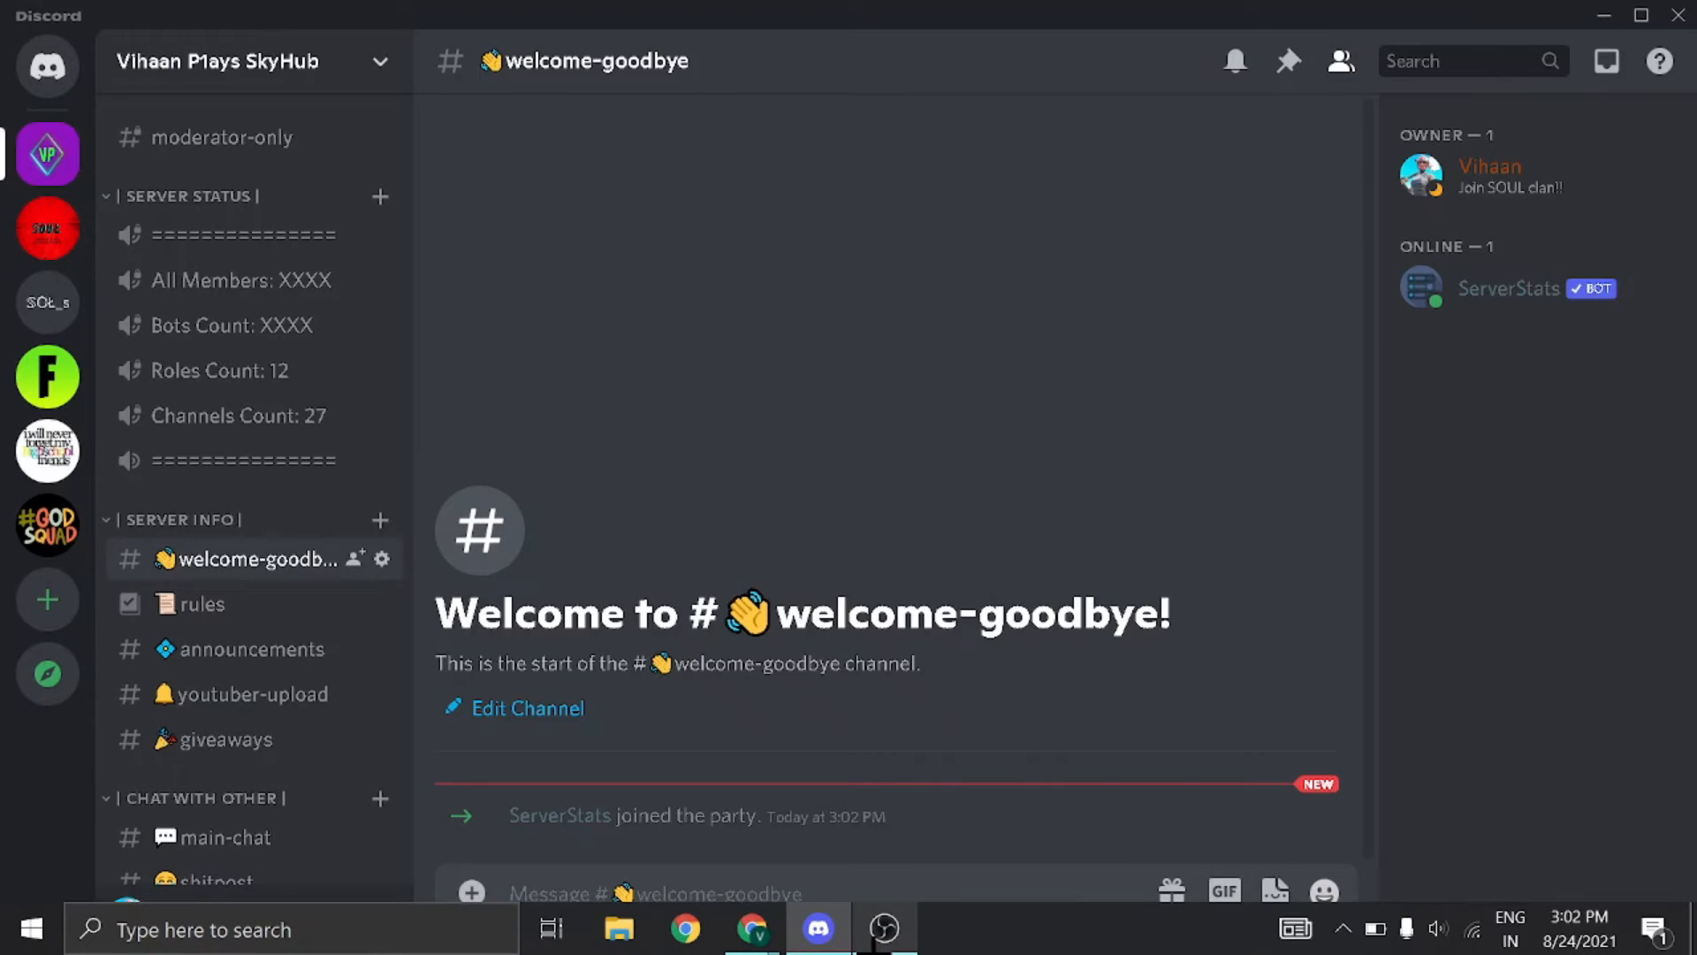
{"action": "left_click", "coordinate": [884, 928]}
{"action": "left_click", "coordinate": [753, 928]}
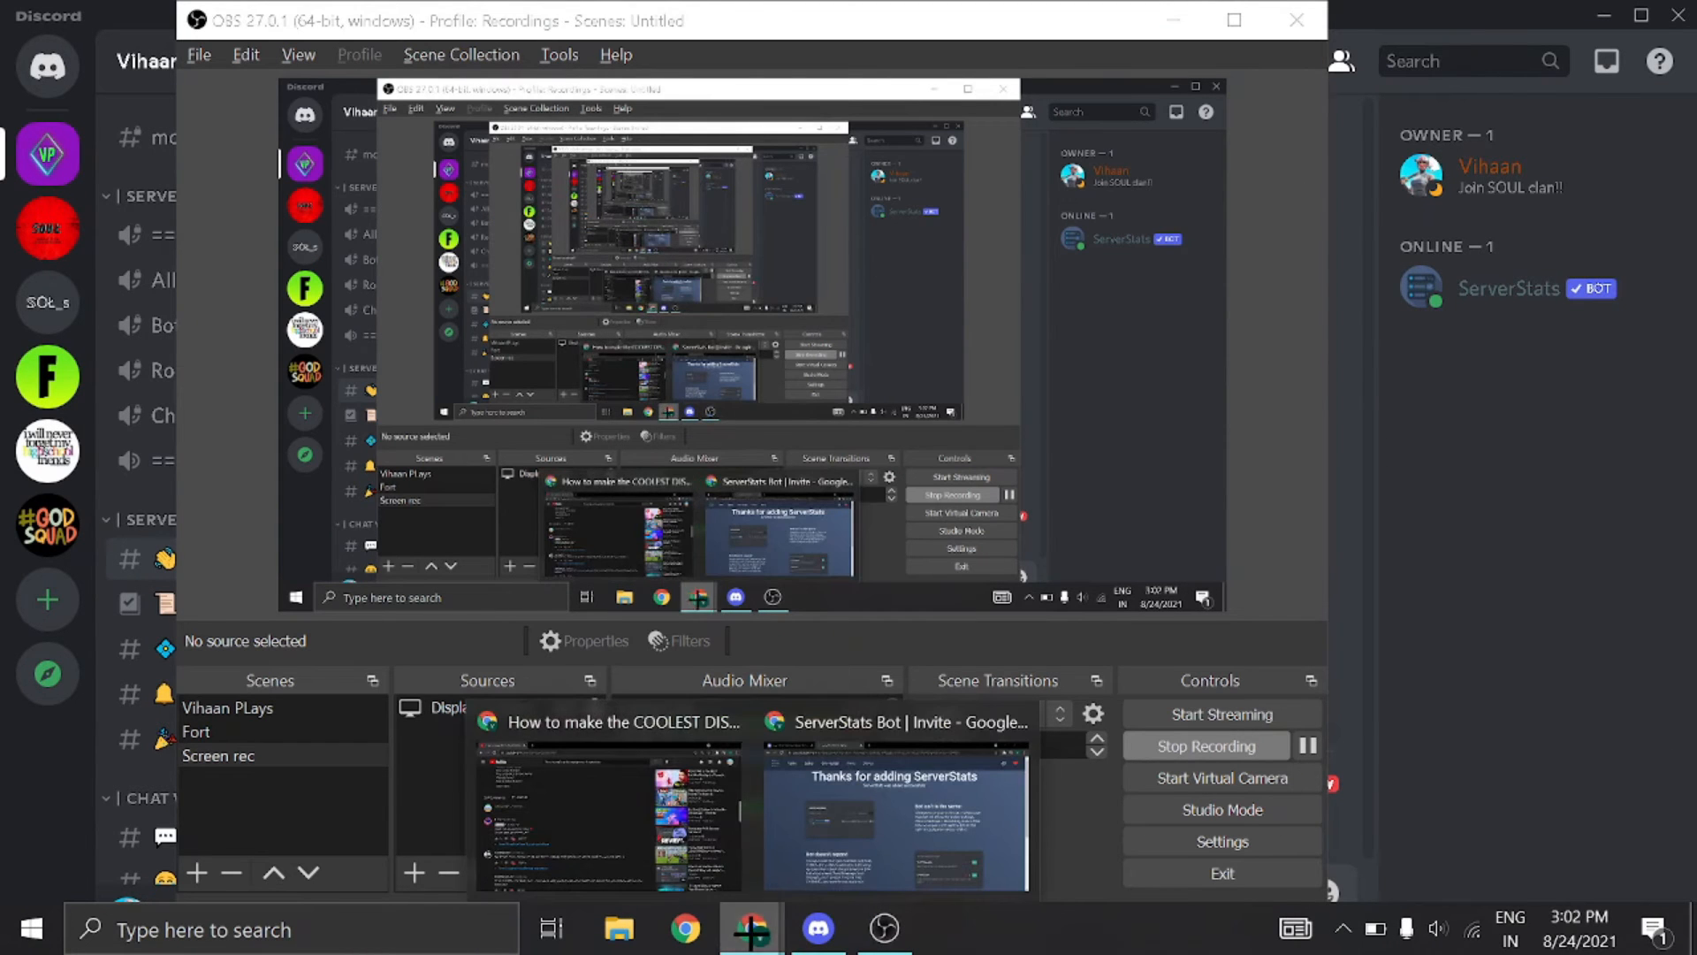
{"action": "left_click", "coordinate": [819, 928]}
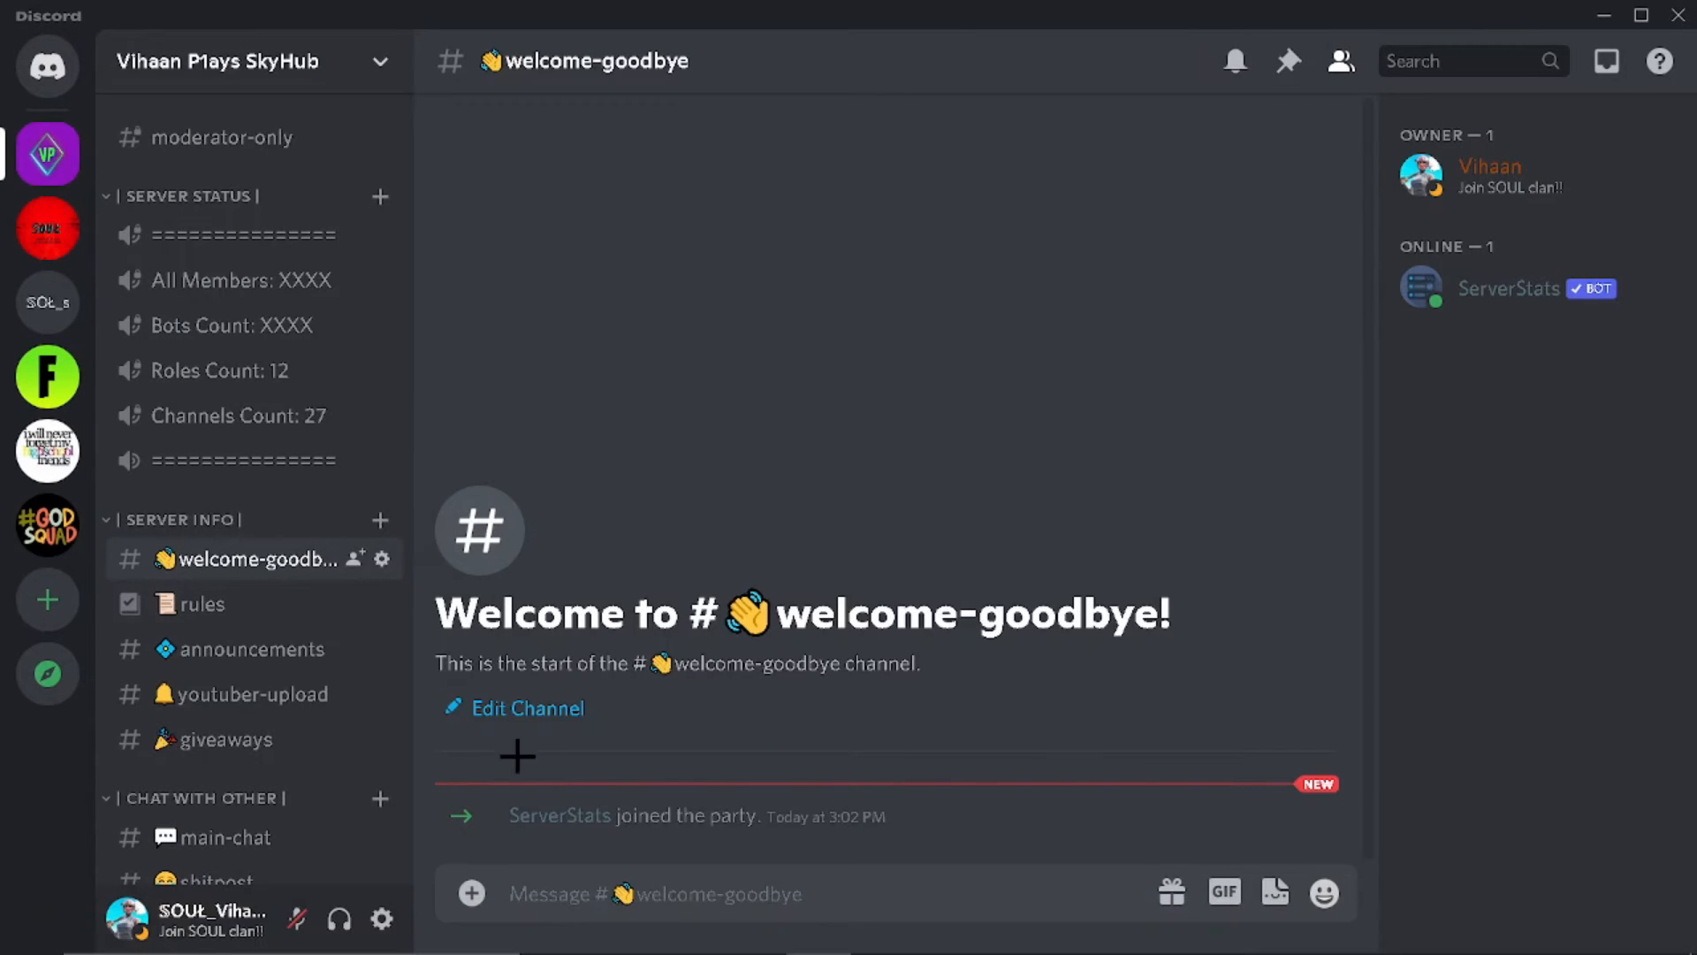
{"action": "scroll", "coordinate": [260, 645], "scroll_direction": "down", "scroll_amount": 3}
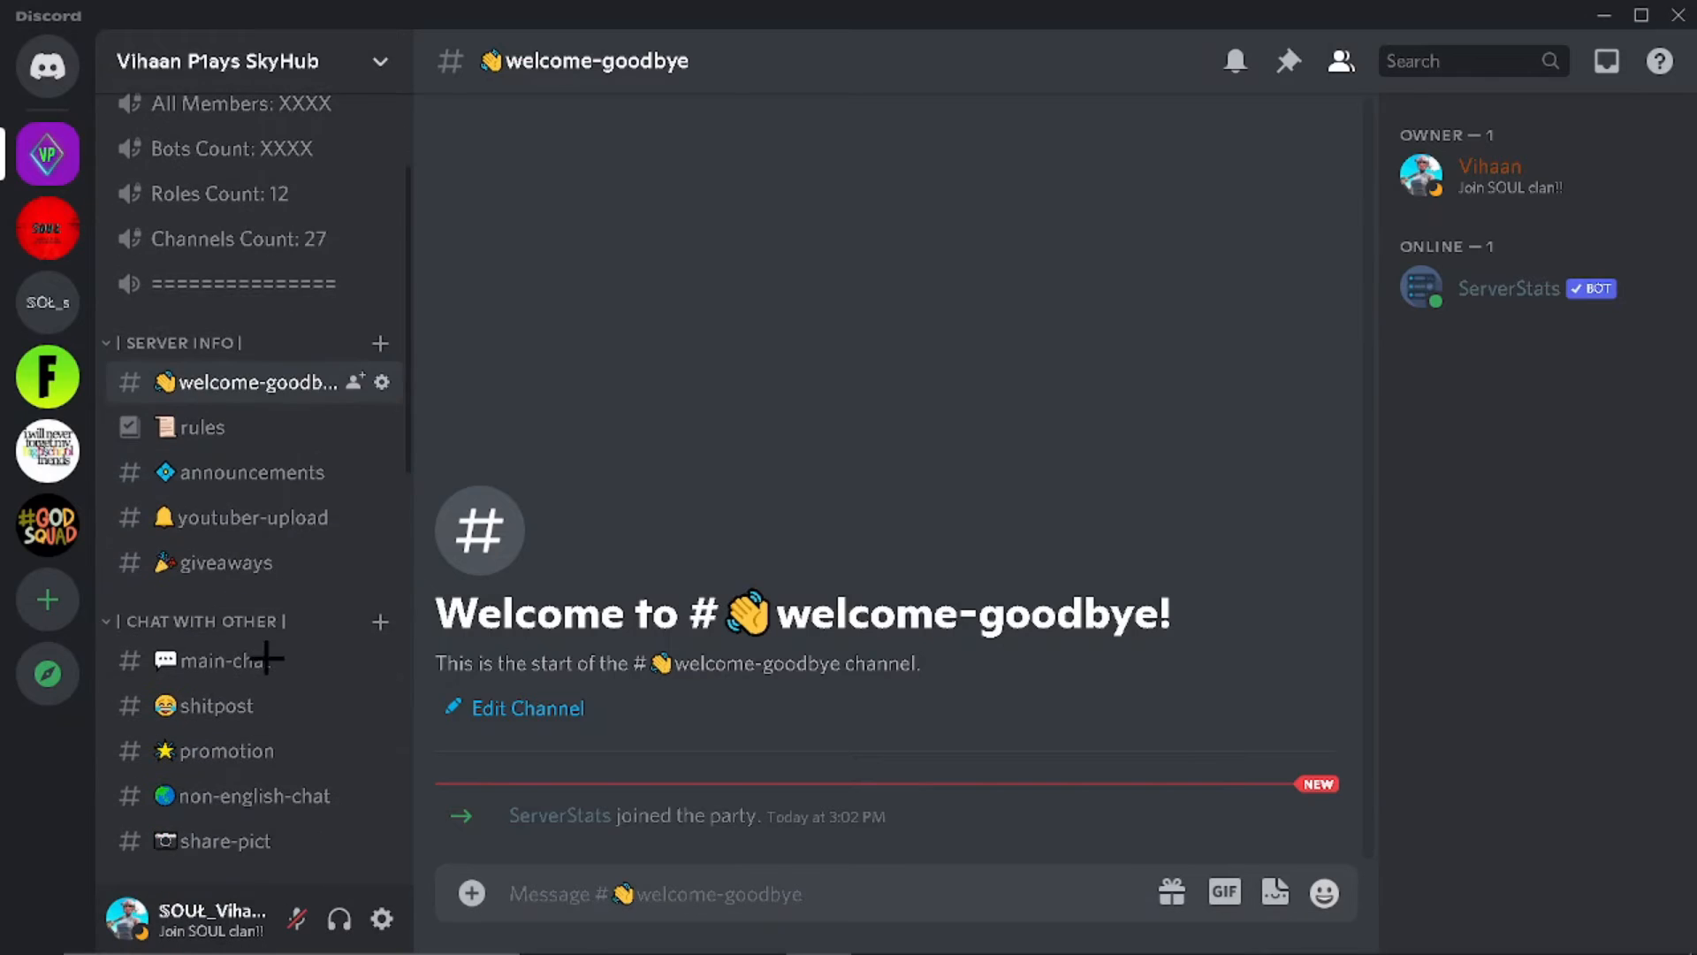
{"action": "scroll", "coordinate": [240, 371], "scroll_direction": "up", "scroll_amount": 3}
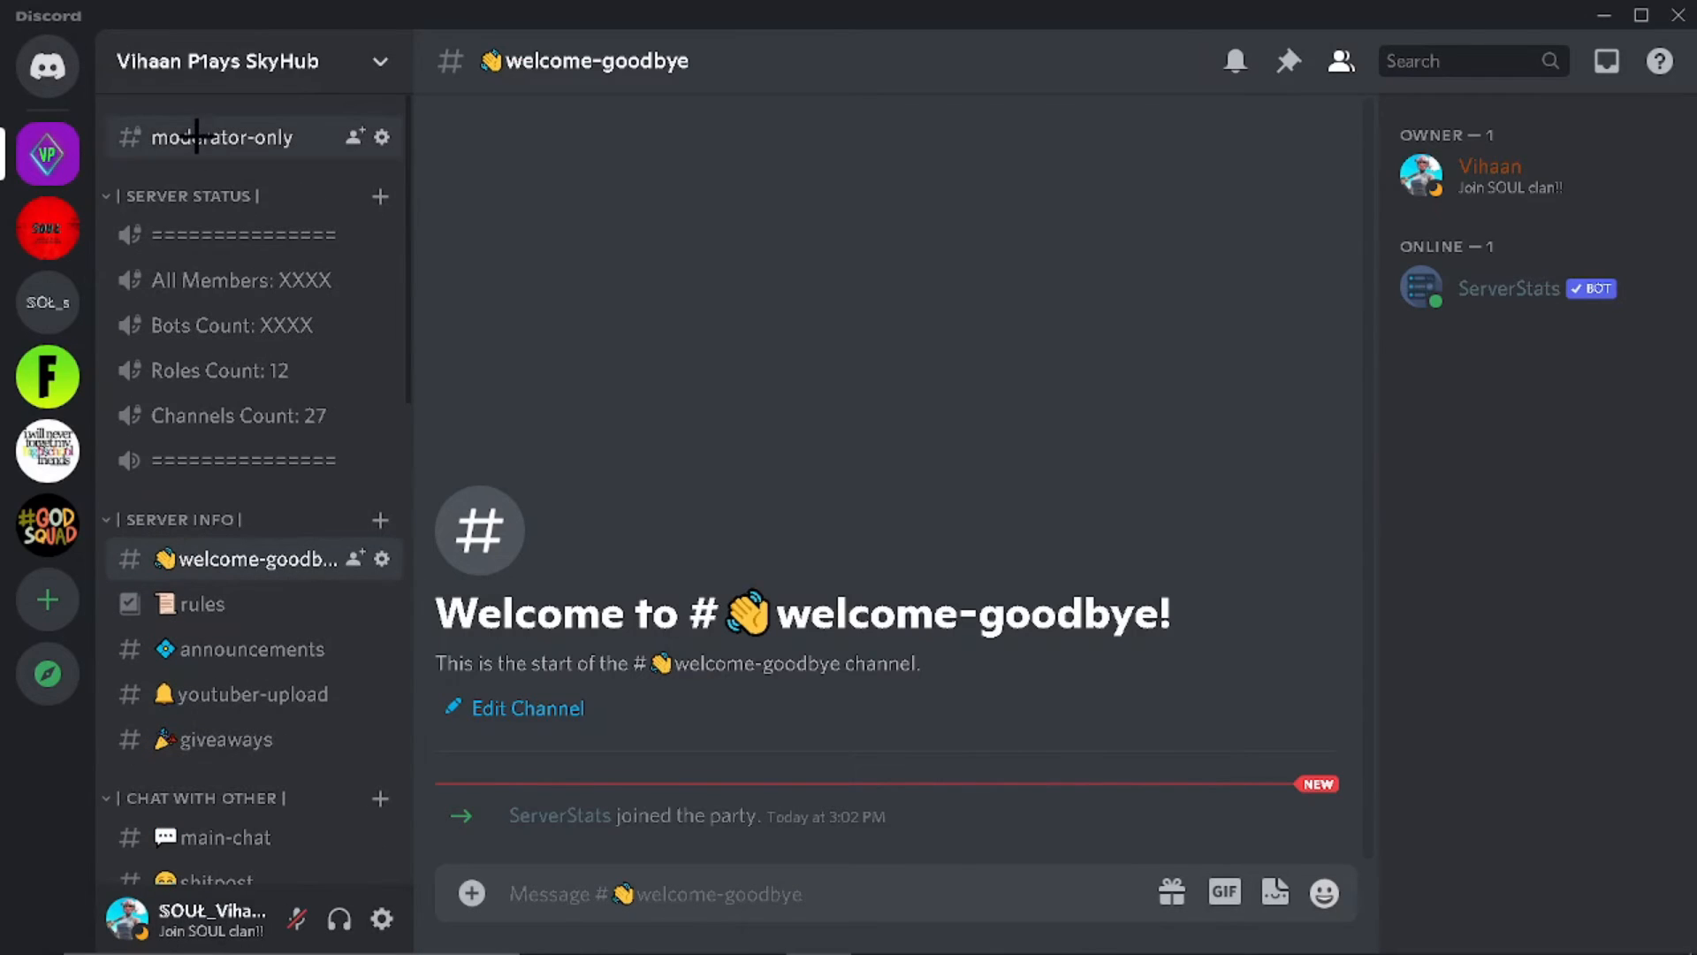
Step: In #moderator-only, run s/setup and answer 'voice' to create the voice stat counters
{"action": "left_click", "coordinate": [223, 137]}
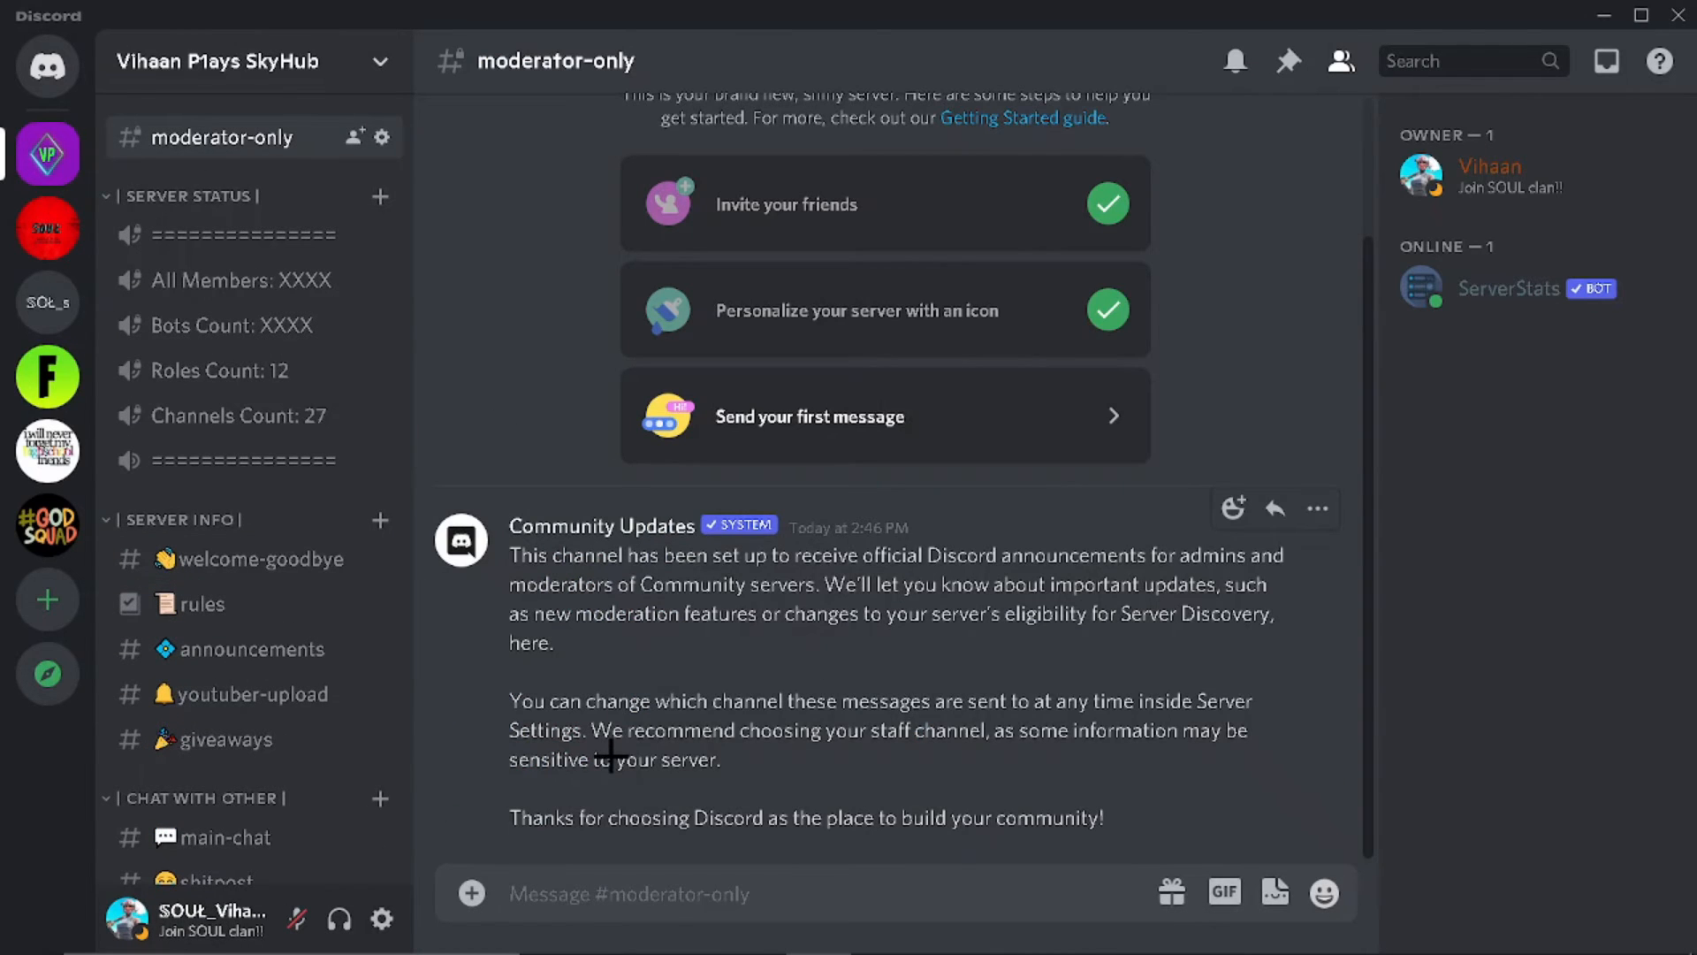
{"action": "type", "text": "/"}
{"action": "key", "text": "BackSpace"}
{"action": "type", "text": "s/setup"}
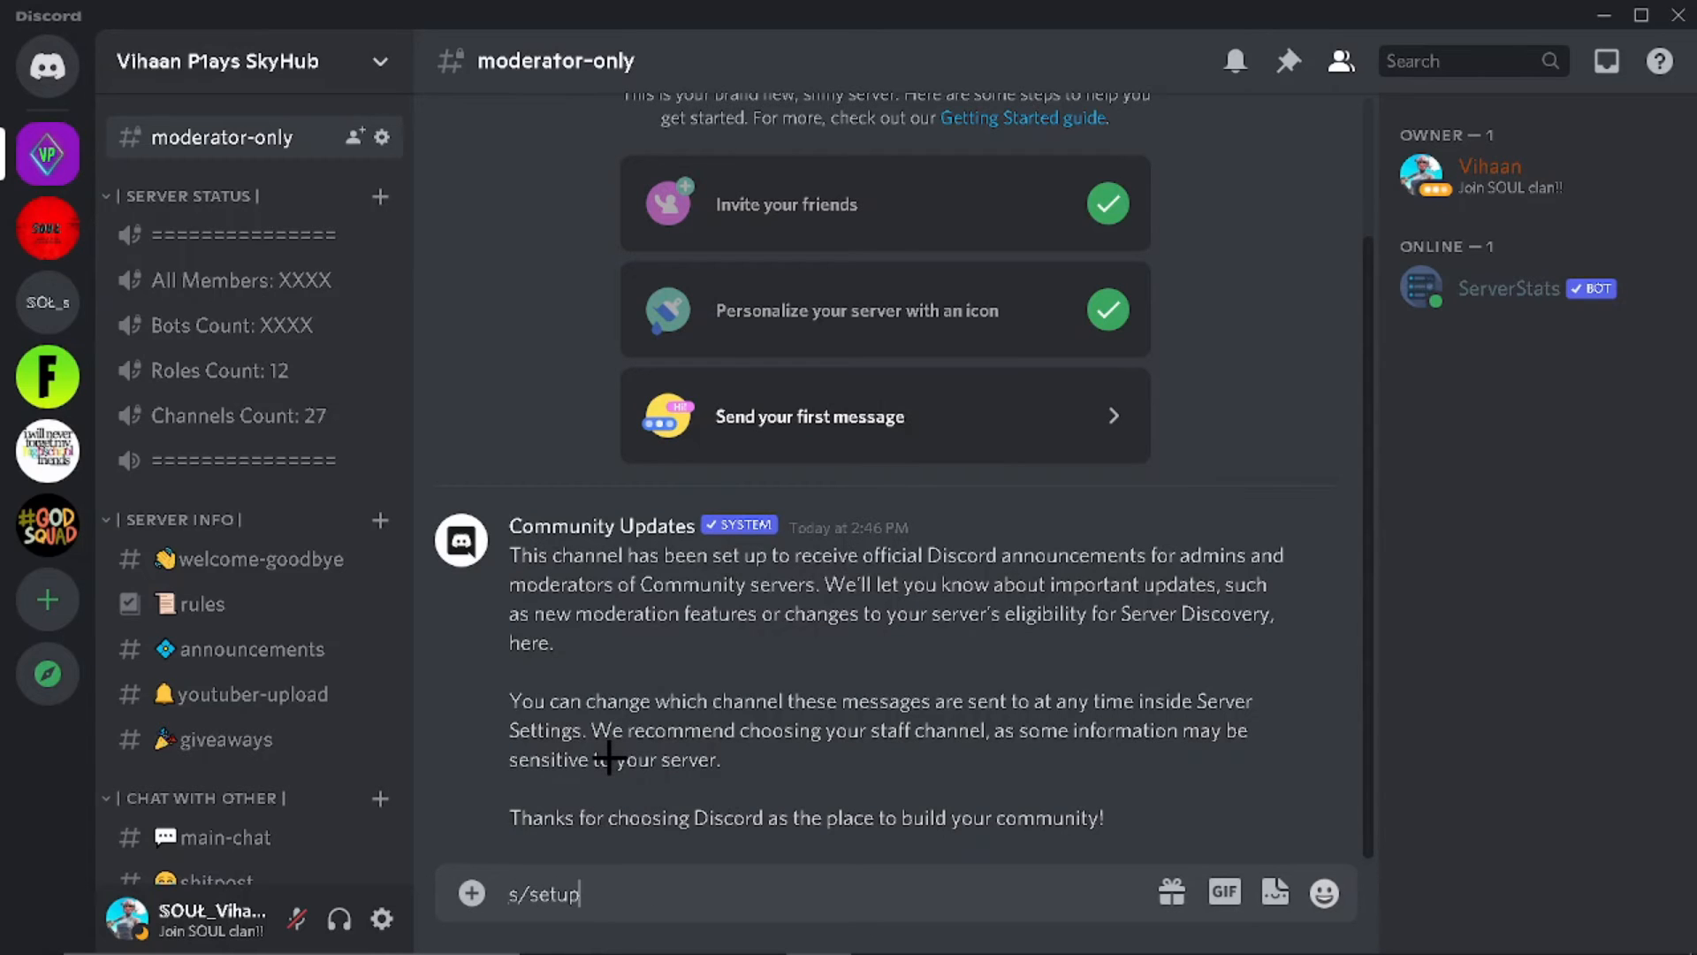
{"action": "key", "text": "Return"}
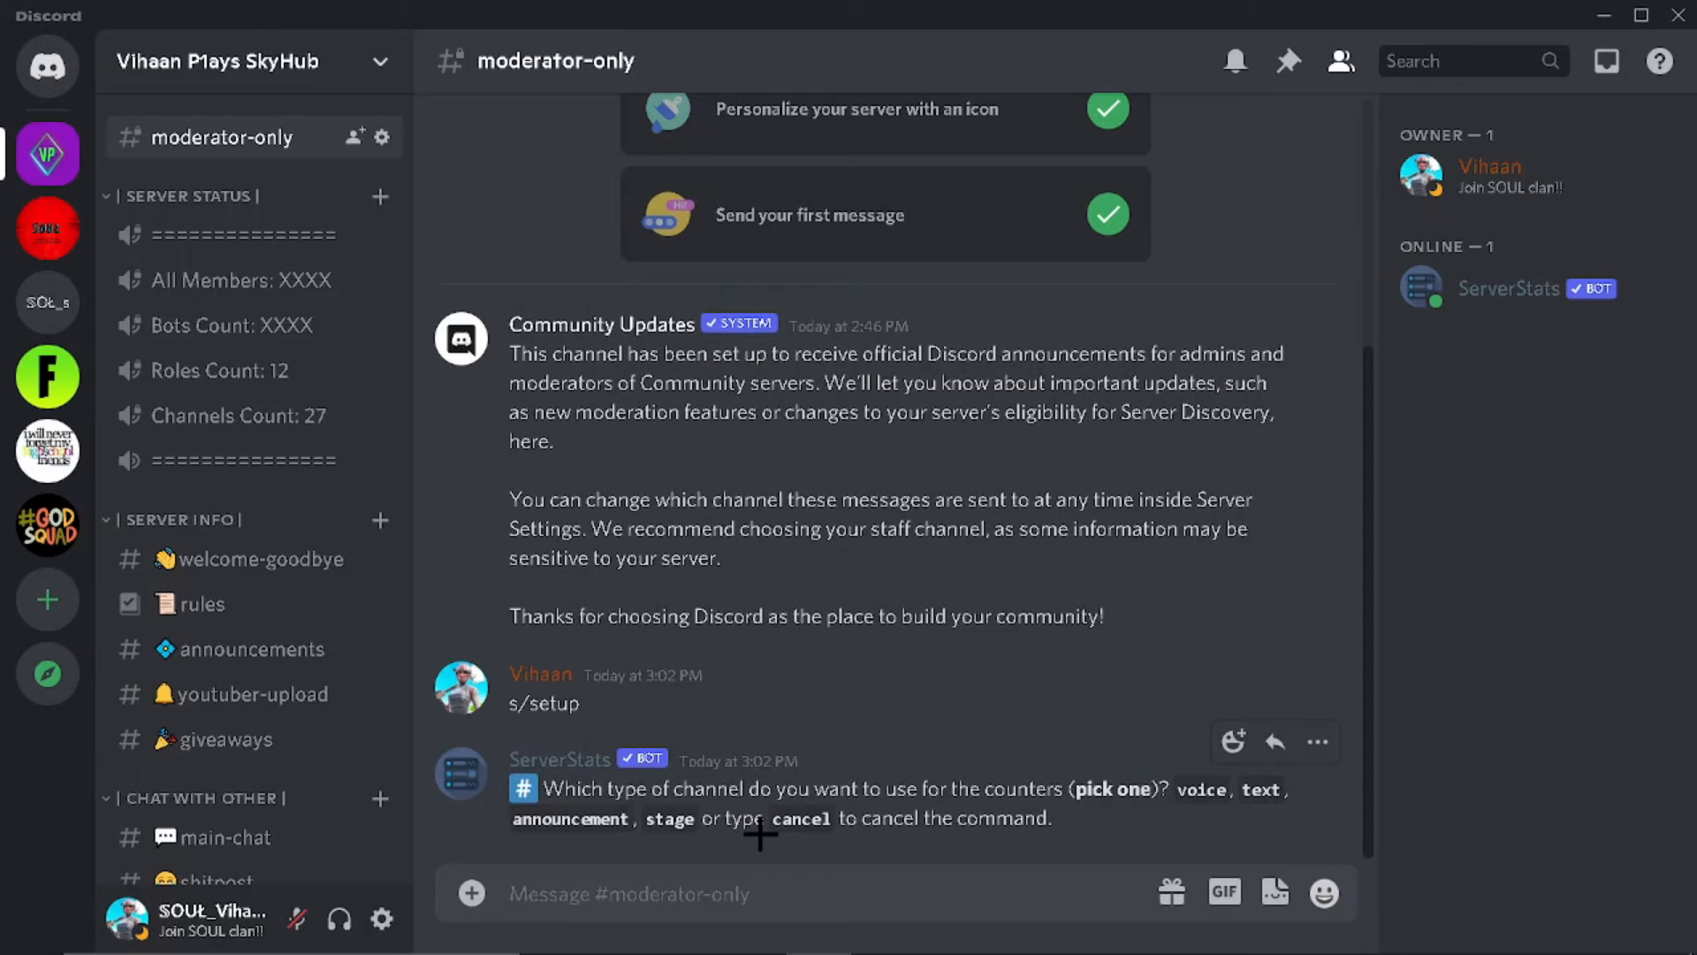
{"action": "type", "text": "voice"}
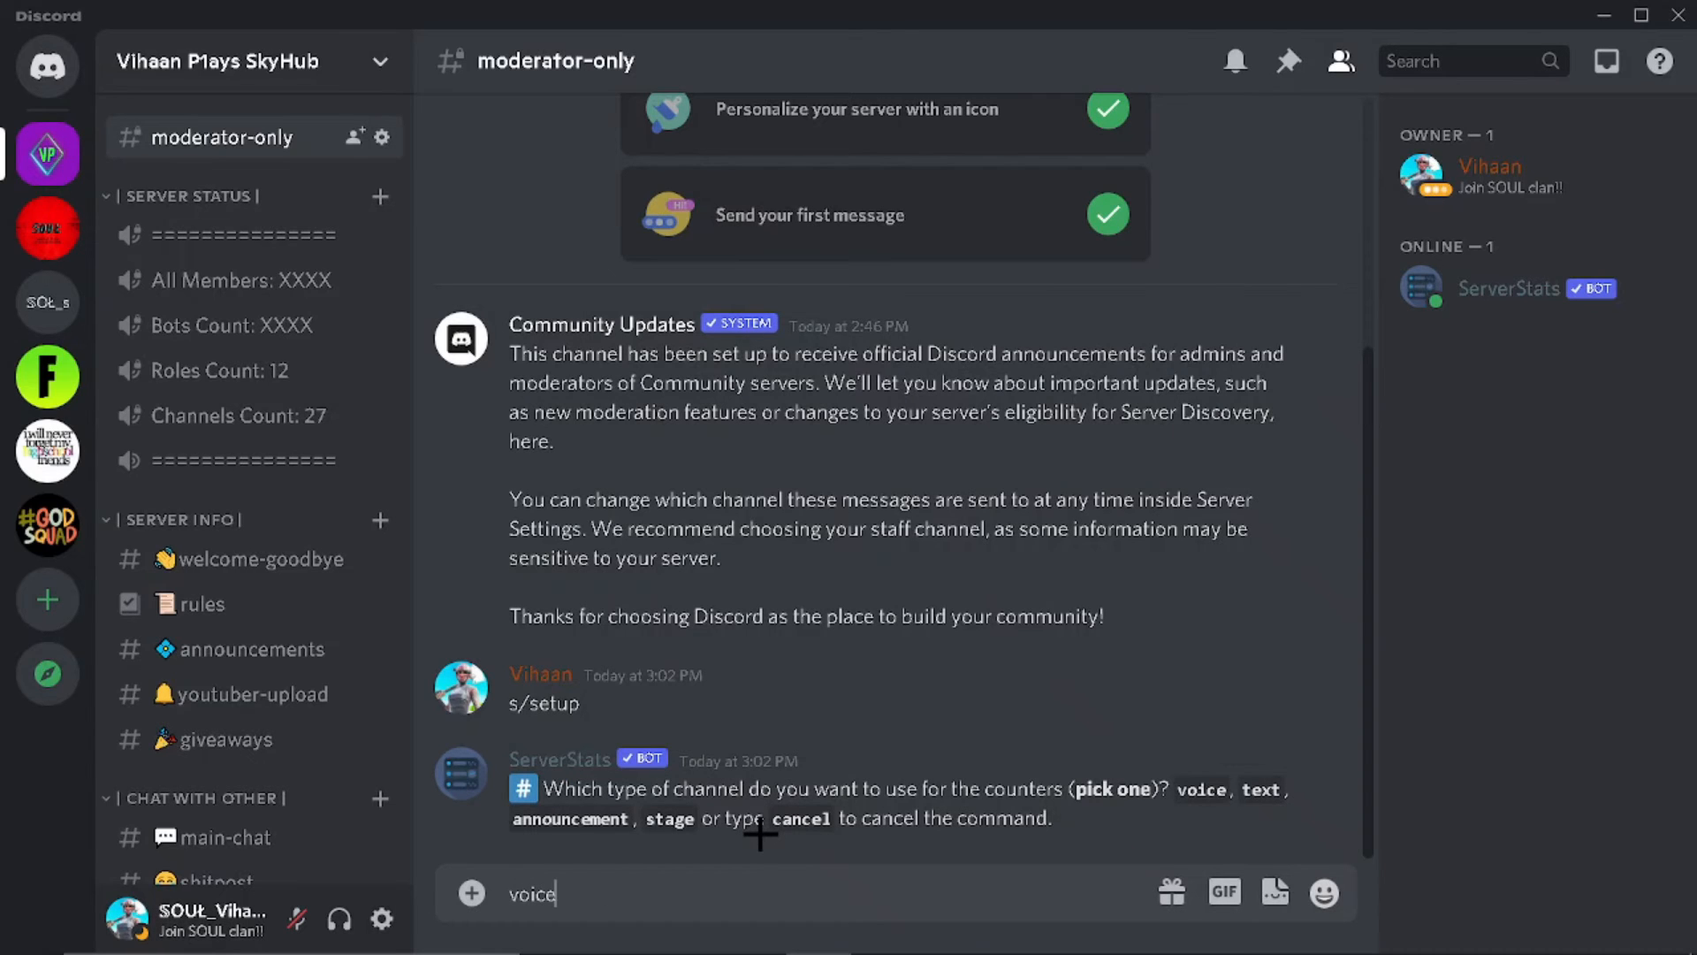
{"action": "key", "text": "Return"}
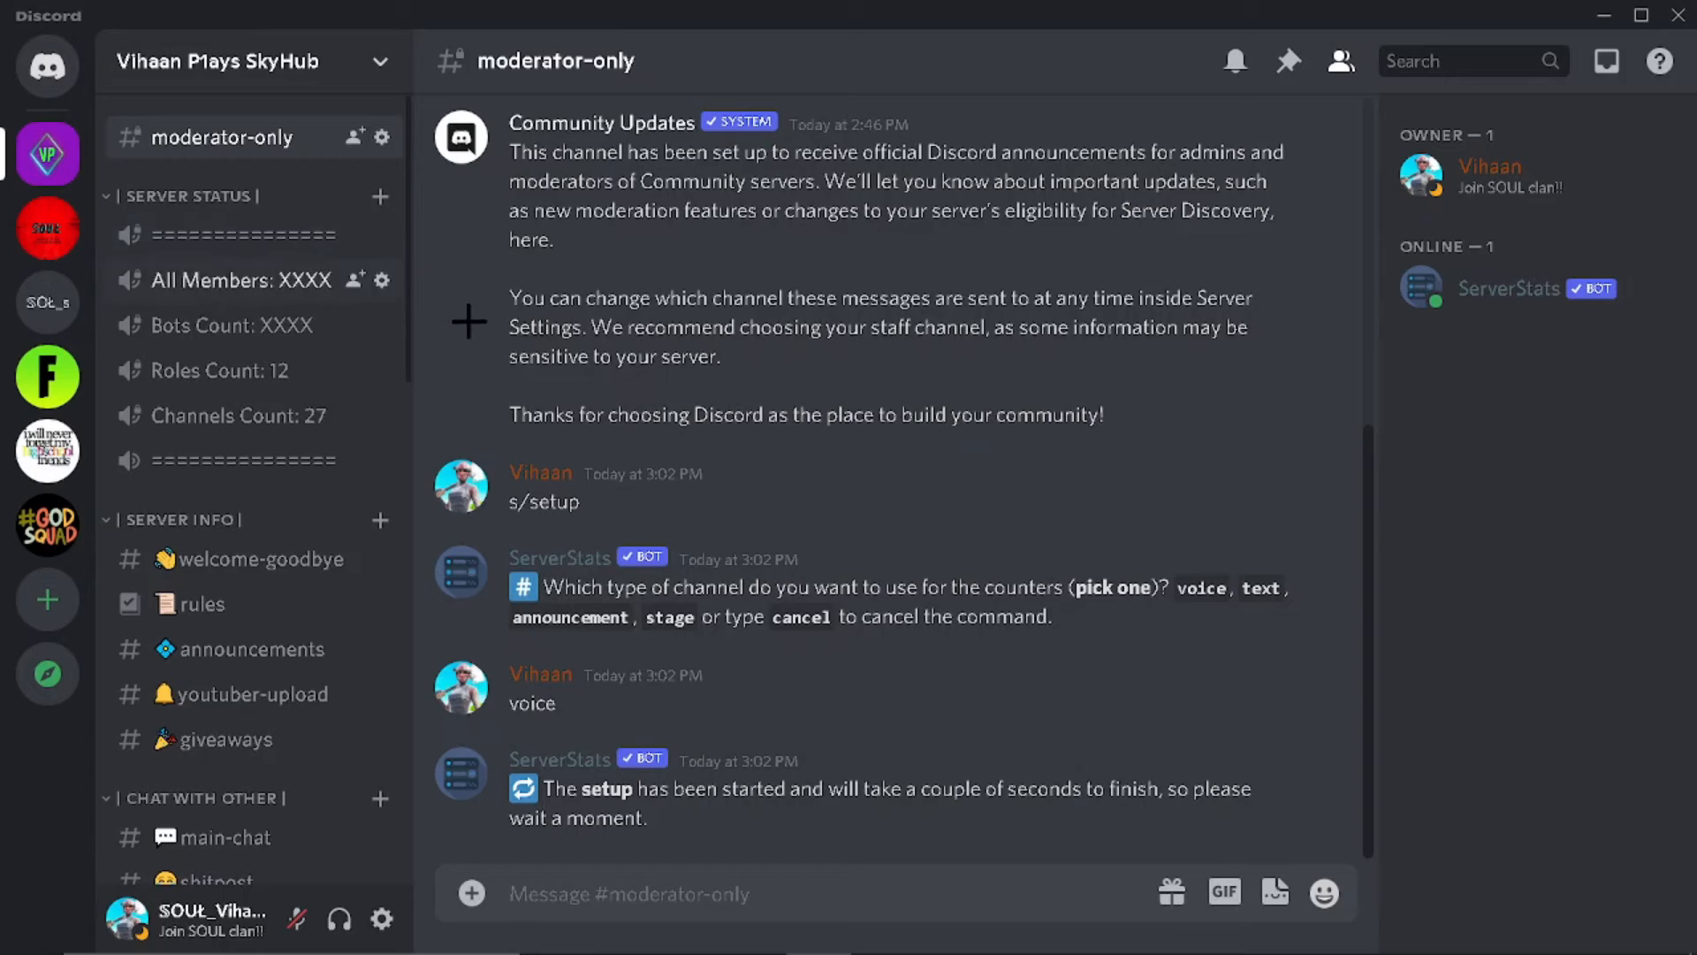
Step: Begin deleting the SERVER STATUS category, then cancel
{"action": "right_click", "coordinate": [191, 193]}
{"action": "left_click", "coordinate": [265, 477]}
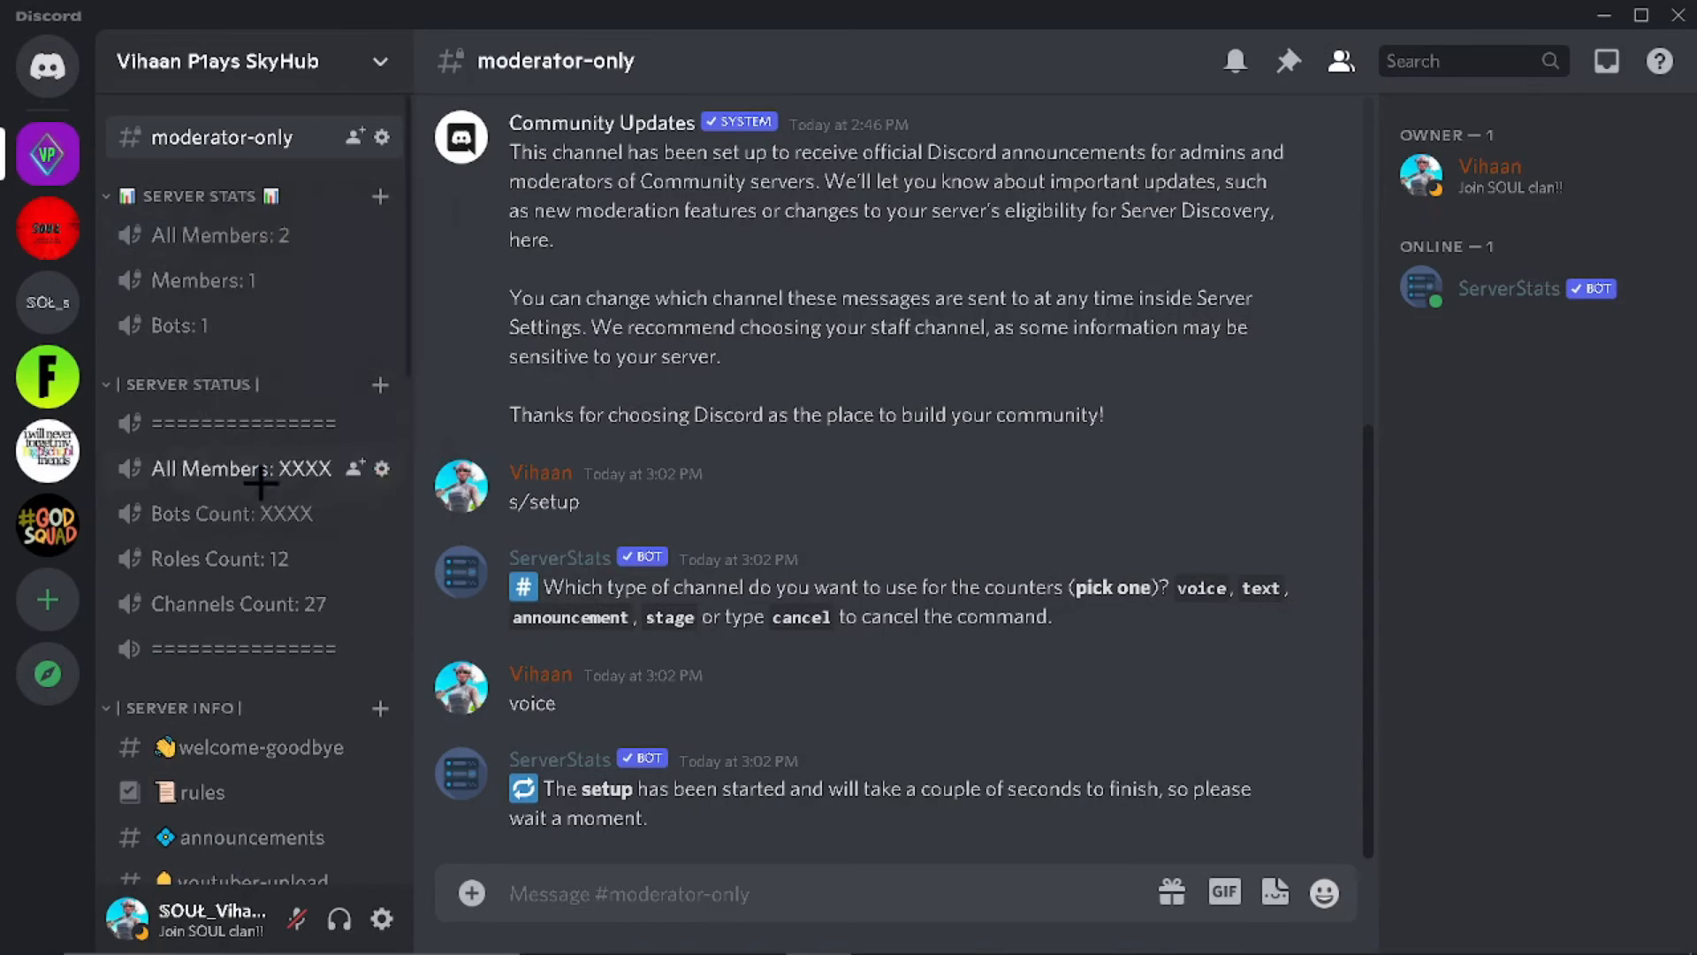
{"action": "left_click", "coordinate": [841, 563]}
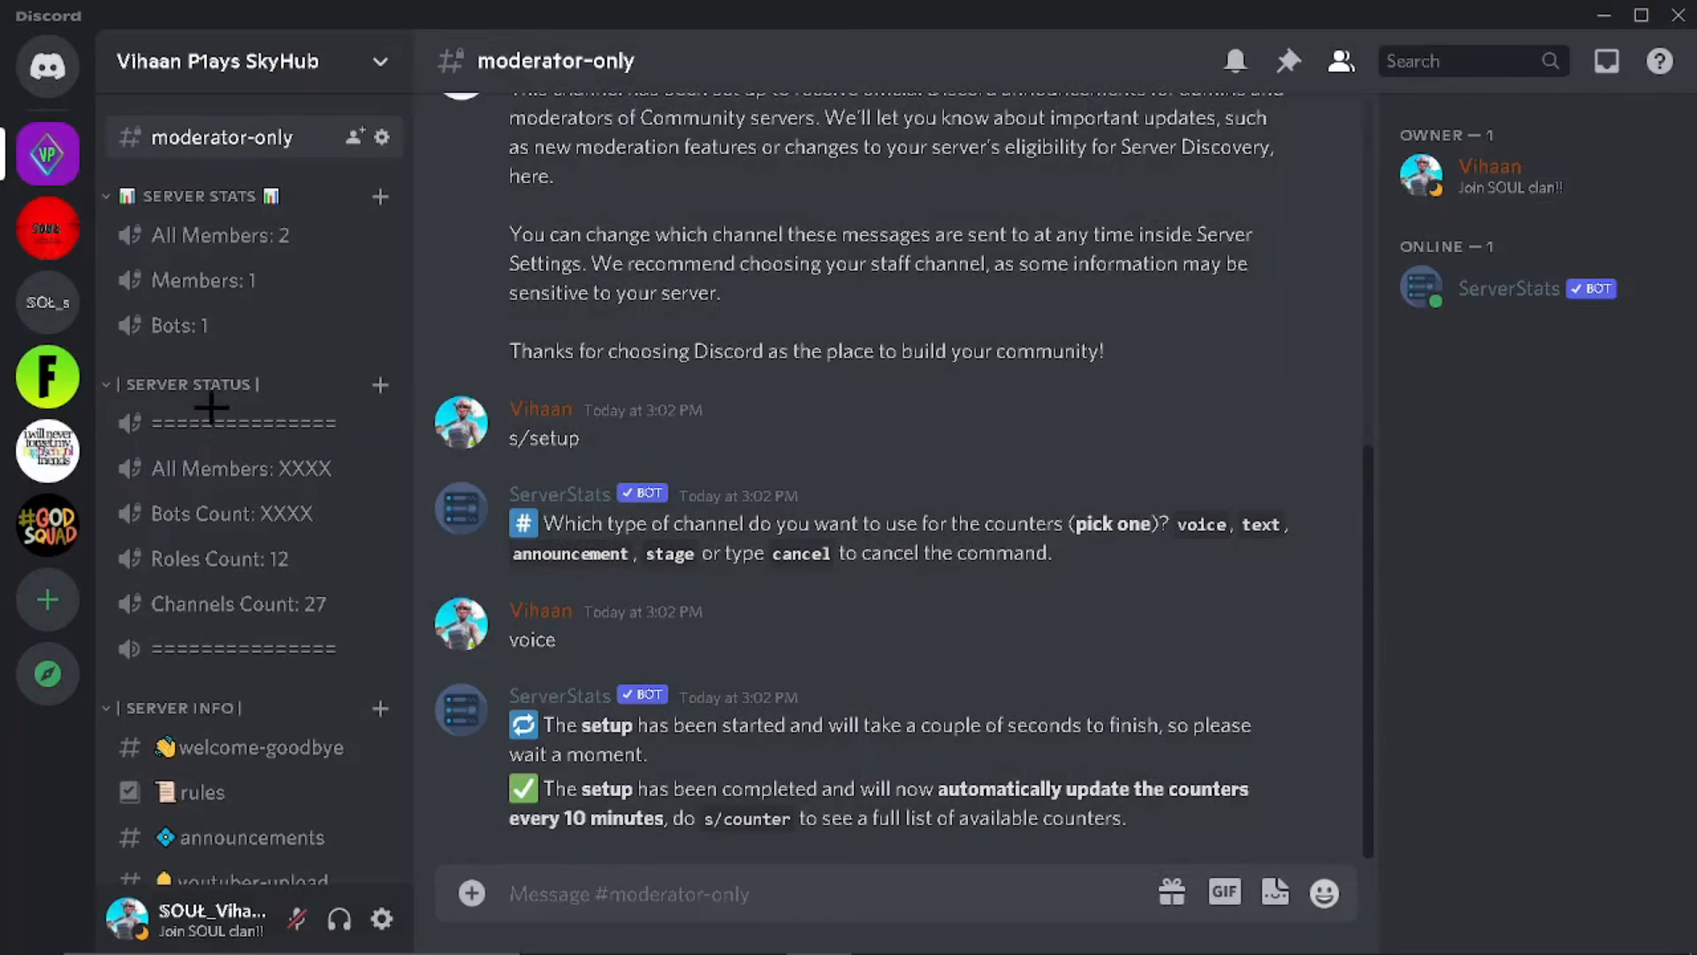
Step: Delete the SERVER STATUS category and its leftover divider channel
{"action": "right_click", "coordinate": [203, 382]}
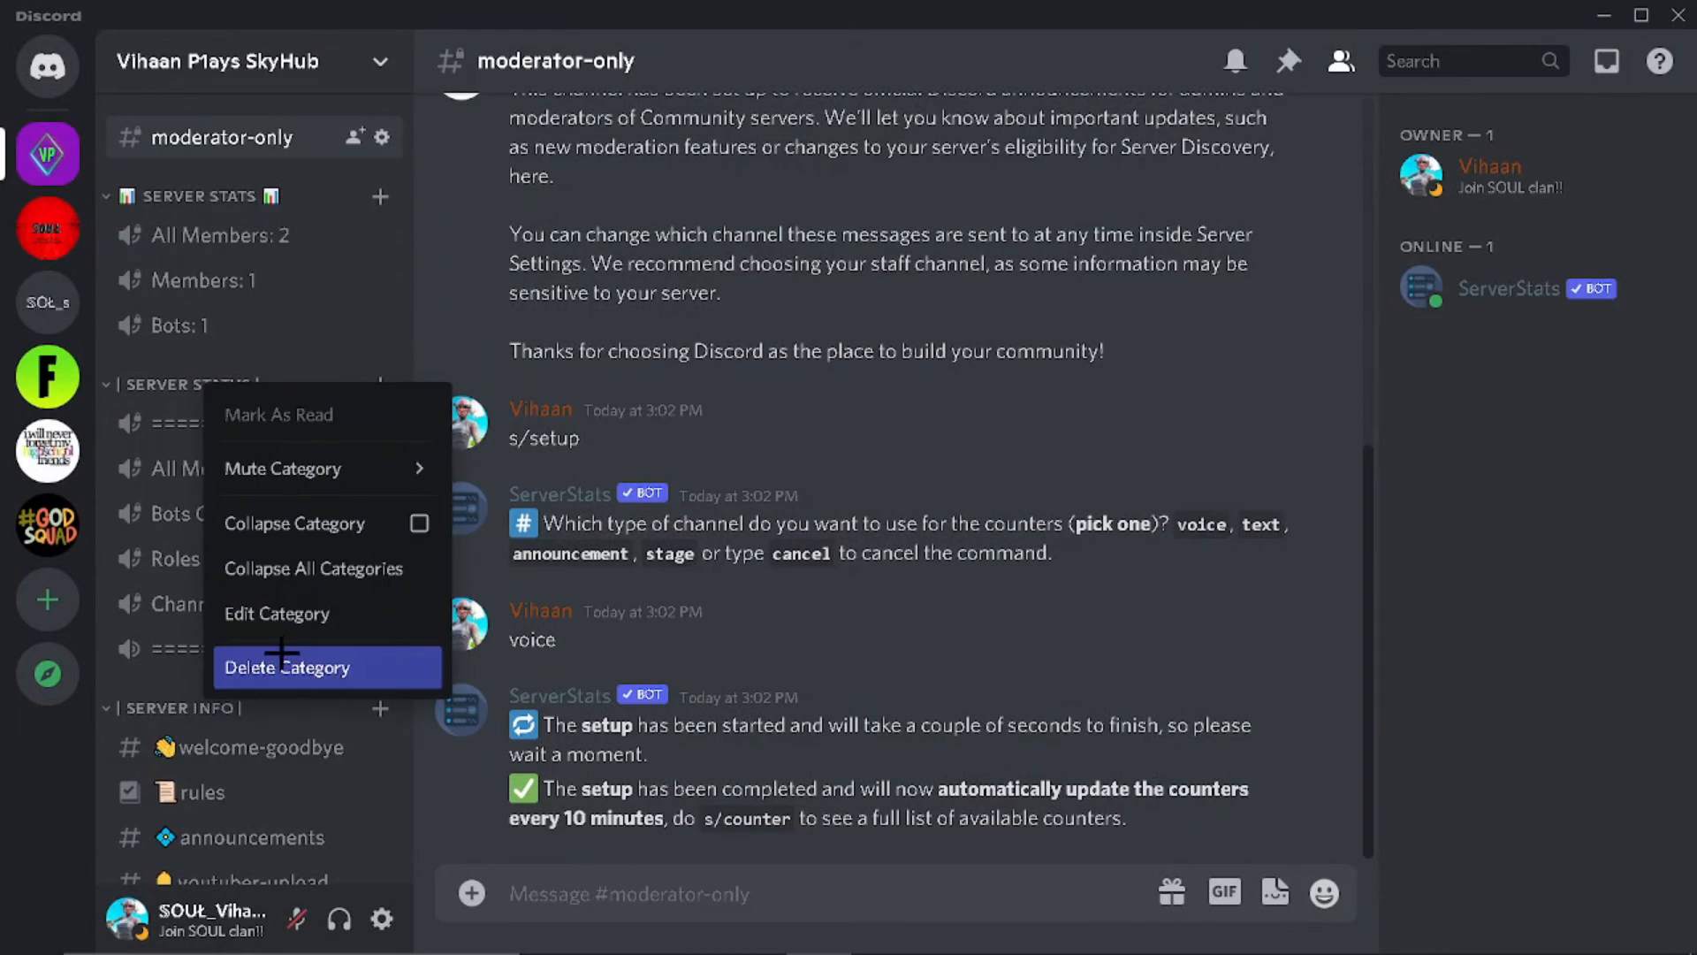
{"action": "left_click", "coordinate": [278, 663]}
{"action": "left_click", "coordinate": [1032, 566]}
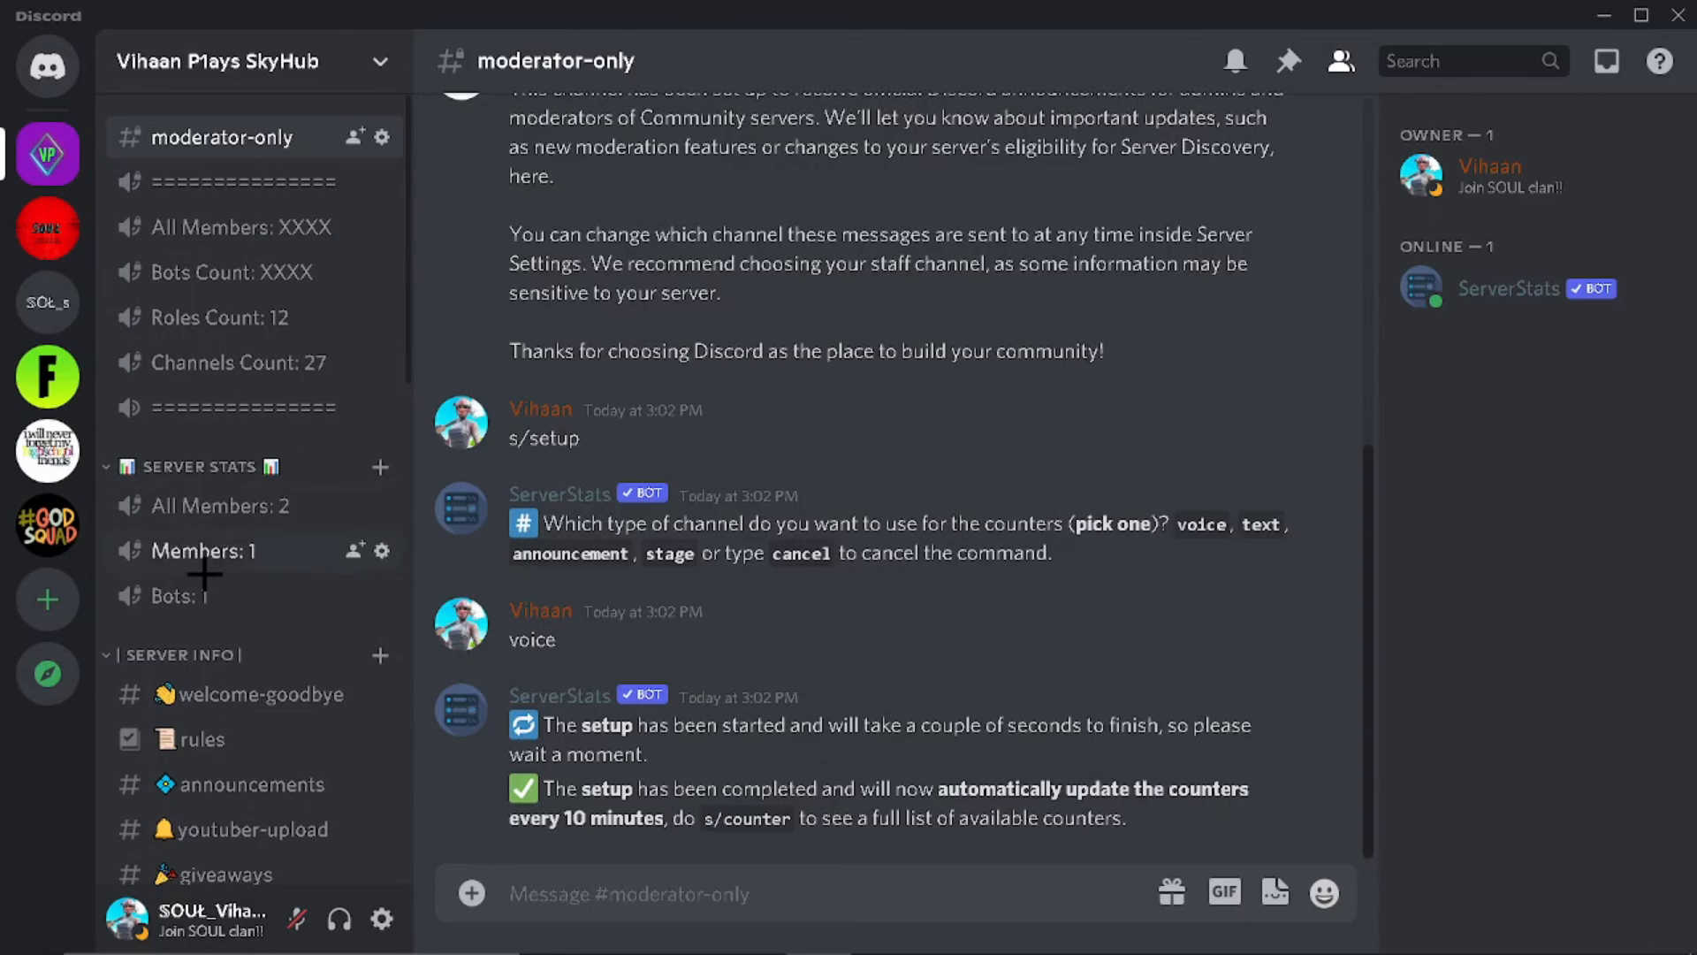
{"action": "right_click", "coordinate": [186, 408]}
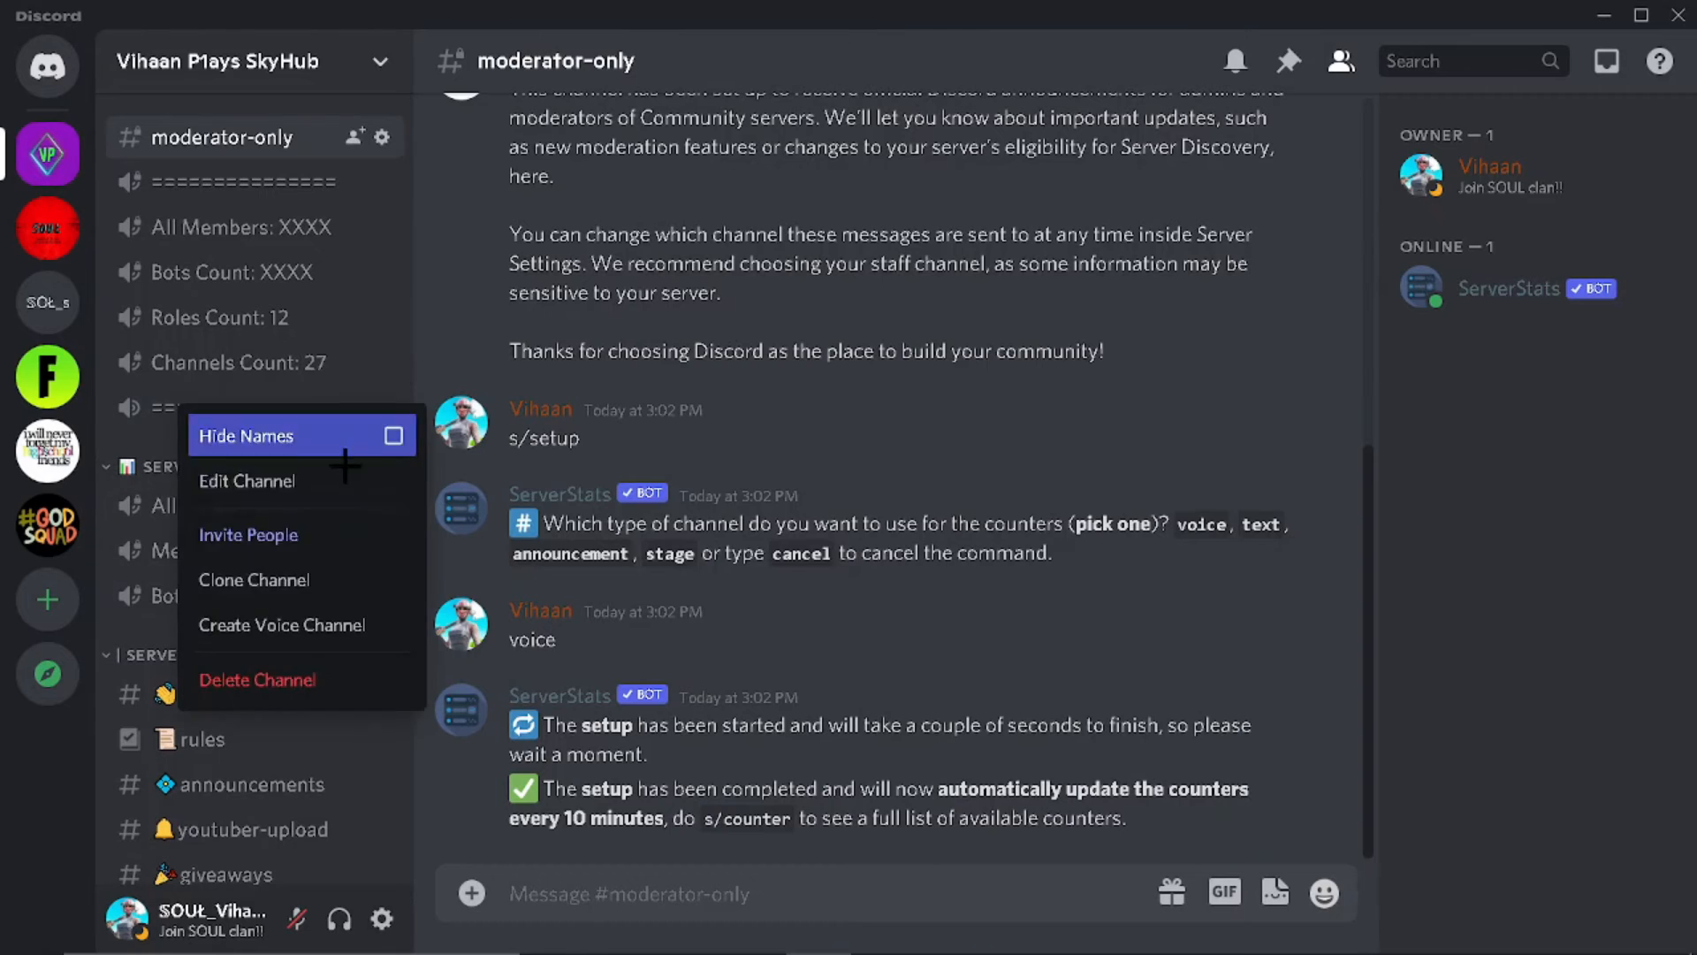
{"action": "left_click", "coordinate": [339, 680]}
{"action": "left_click", "coordinate": [1031, 570]}
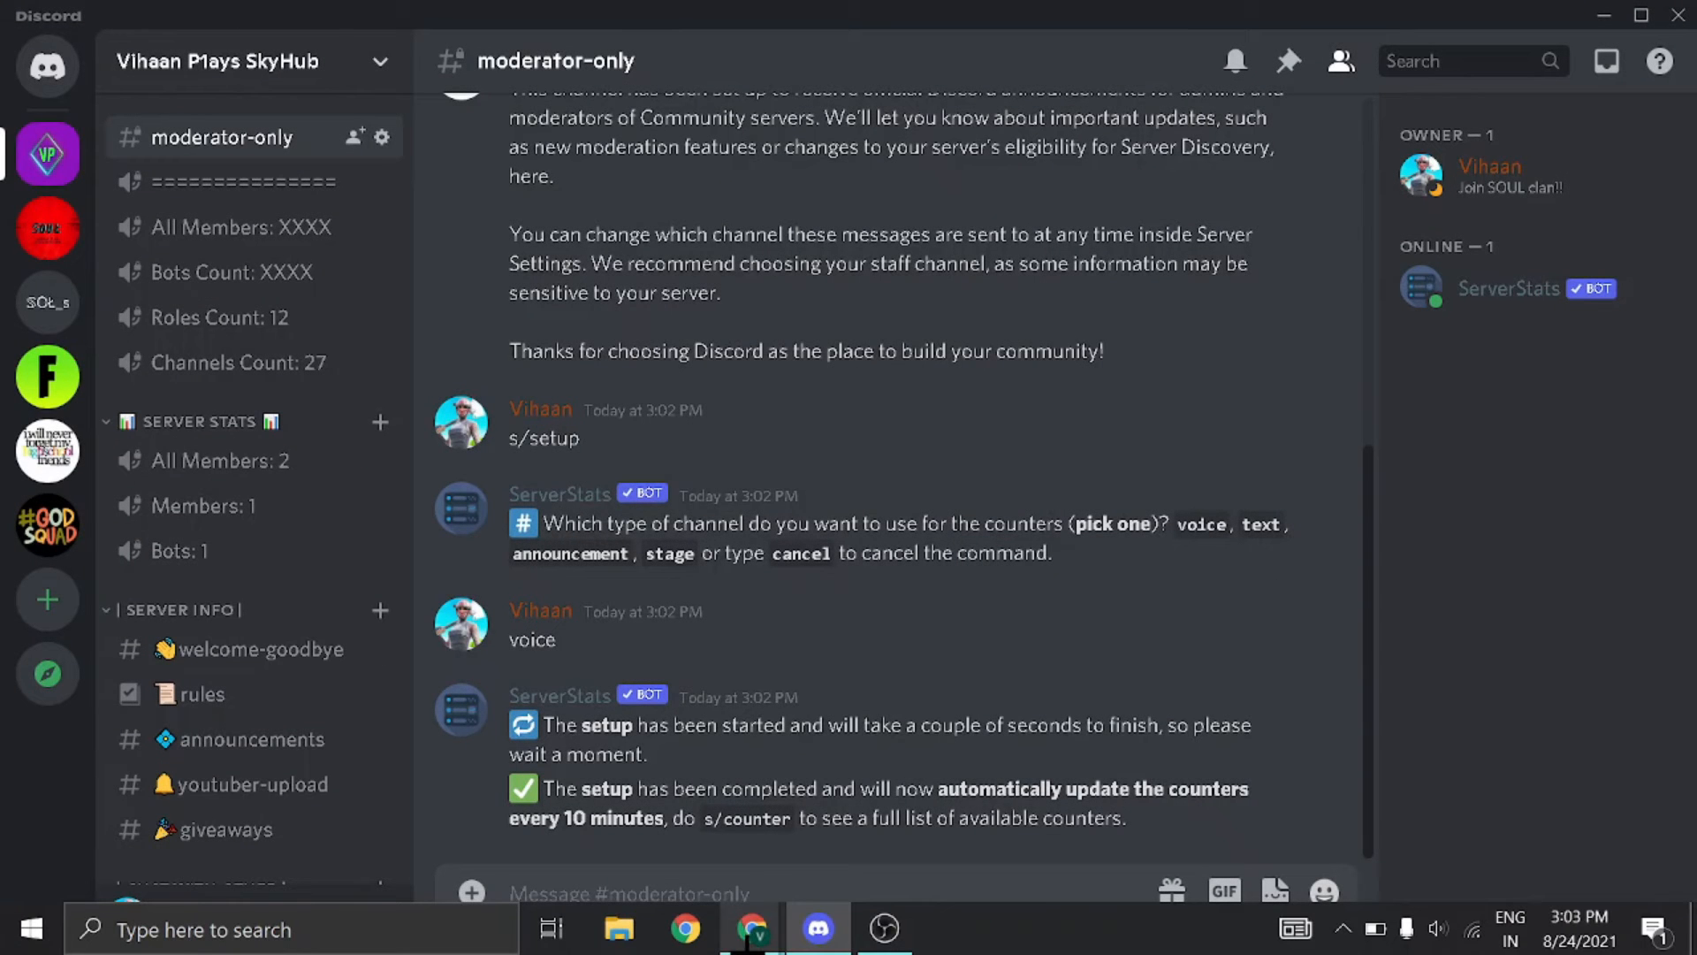
Step: Open #rules, then bring the browser's ServerStats page forward and open a new tab
{"action": "mouse_move", "coordinate": [748, 942]}
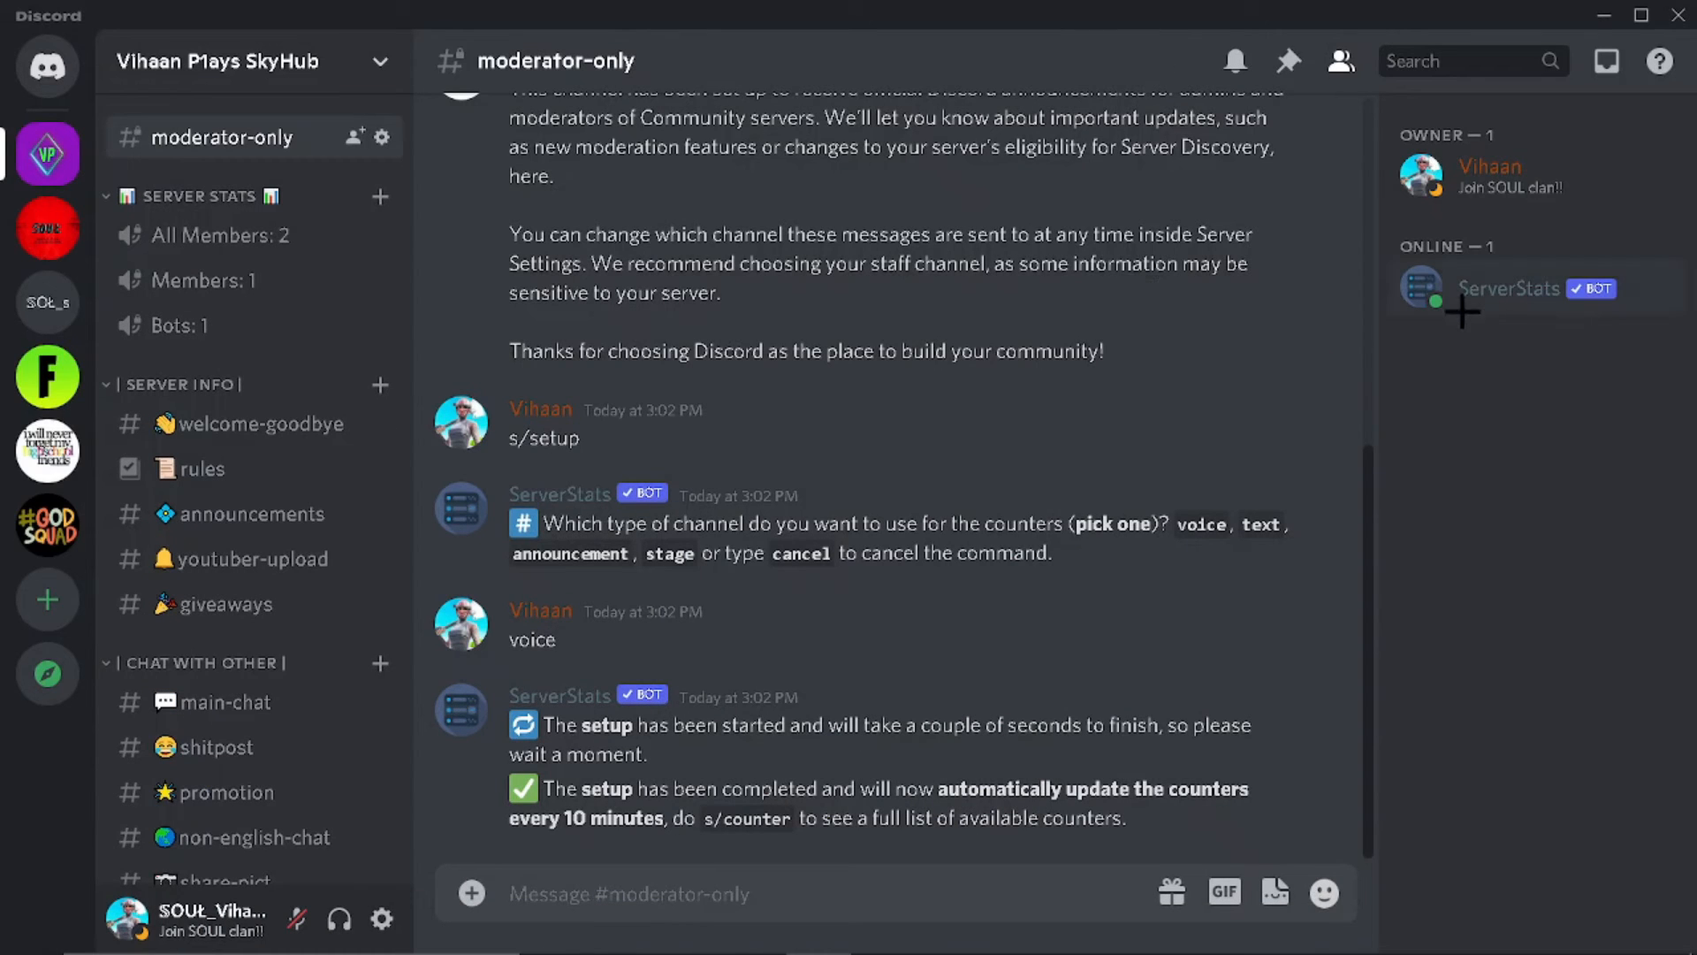
{"action": "left_click", "coordinate": [203, 469]}
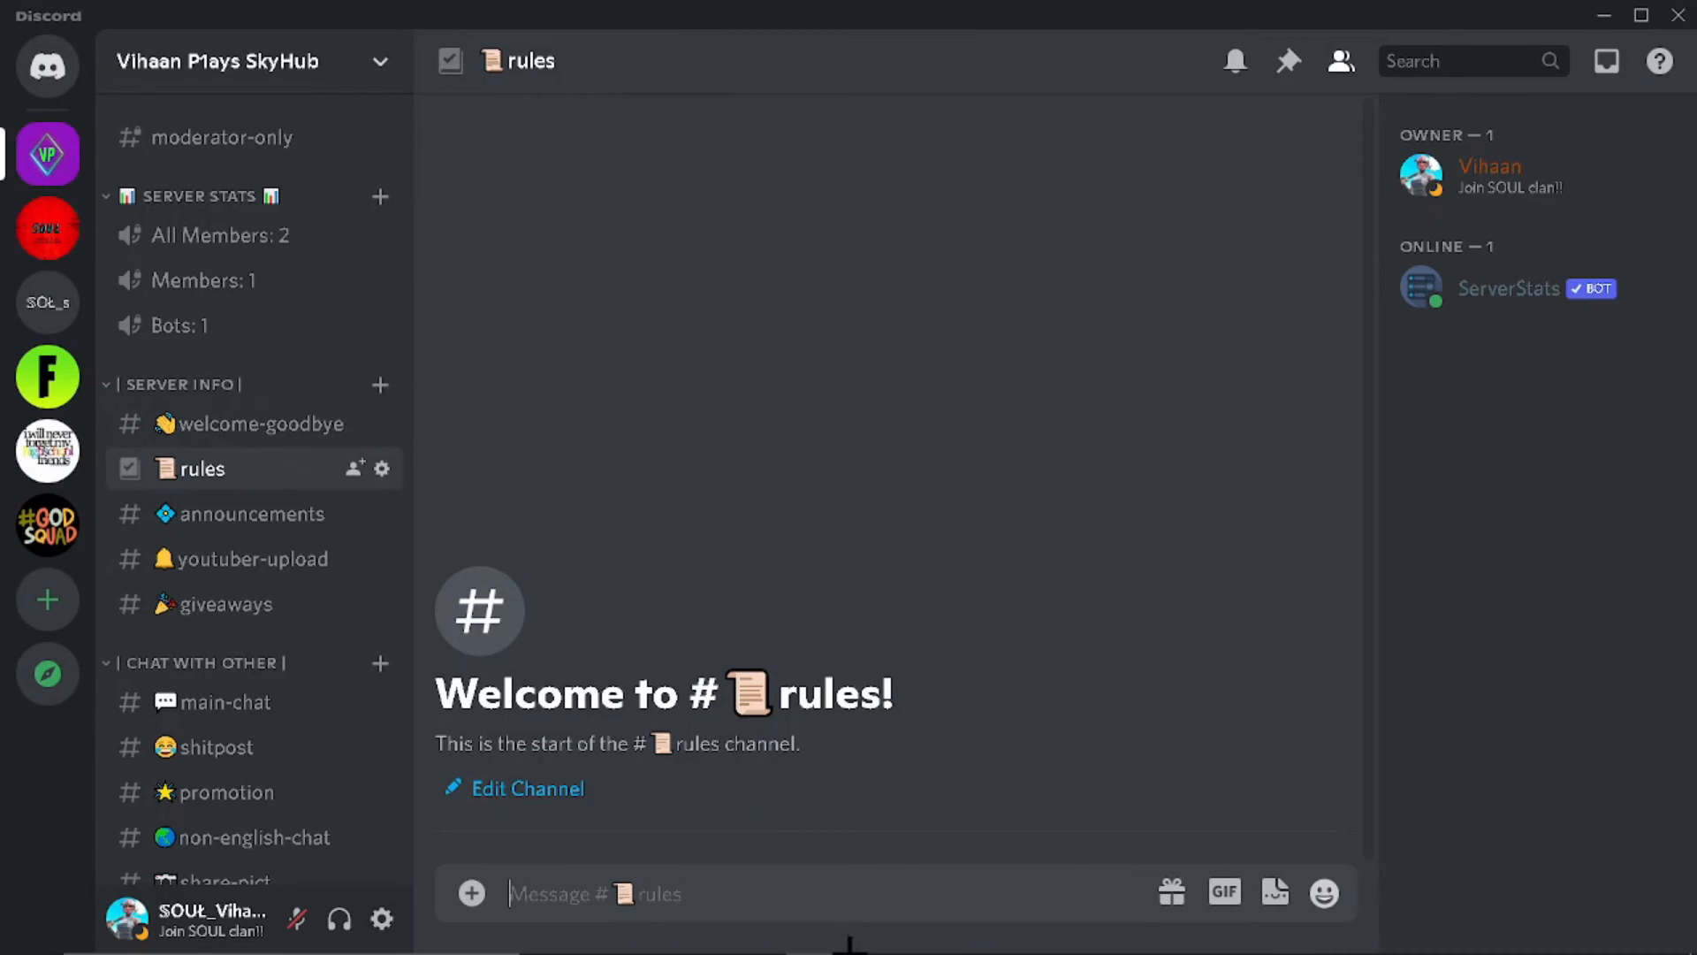
{"action": "left_click", "coordinate": [813, 875]}
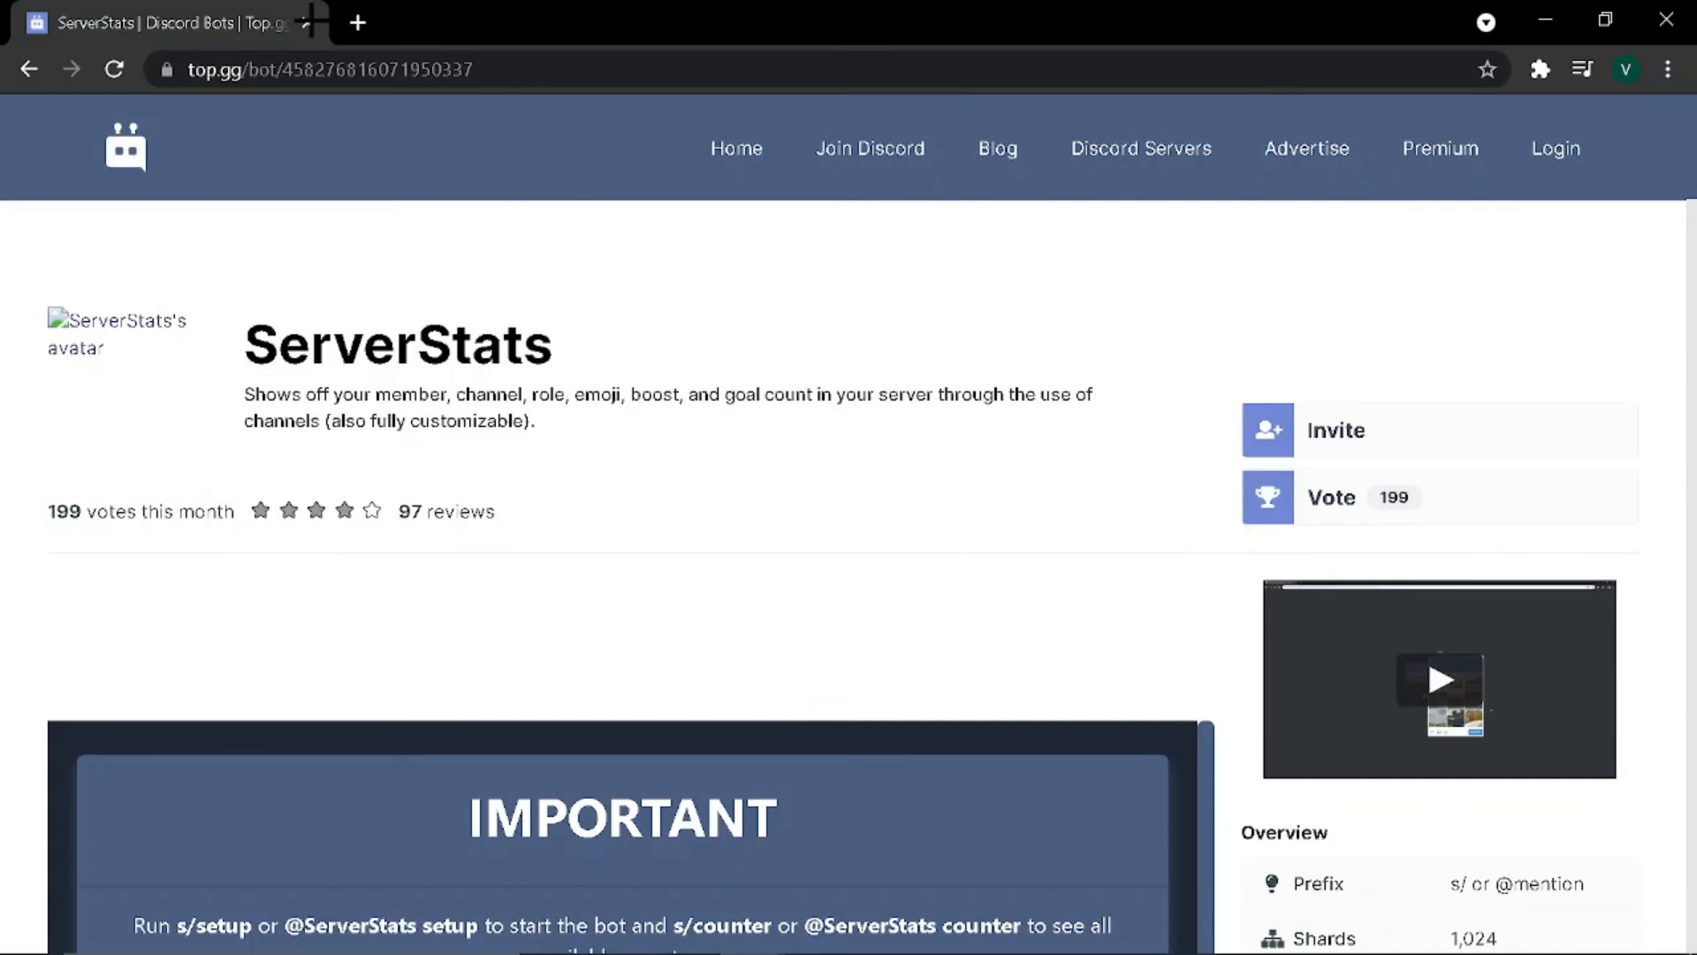
{"action": "left_click", "coordinate": [358, 22]}
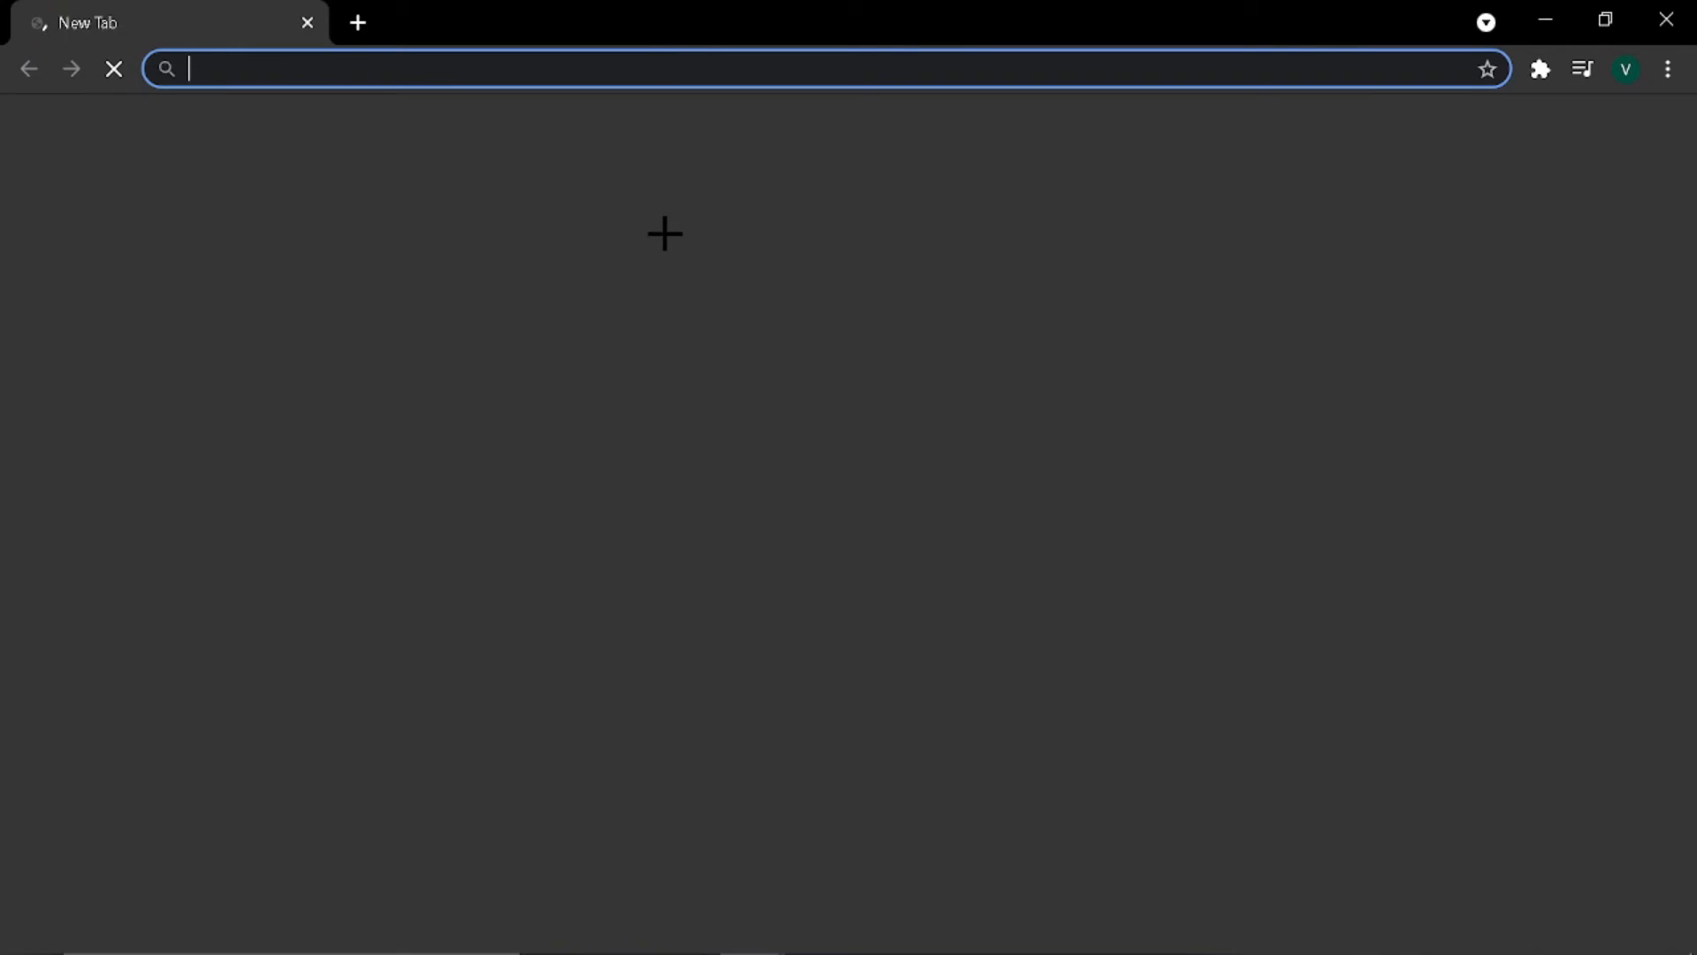
Step: Search top.gg for 'dyno' and start the invite from the Dyno bot's page
{"action": "type", "text": "y"}
{"action": "key", "text": "BackSpace"}
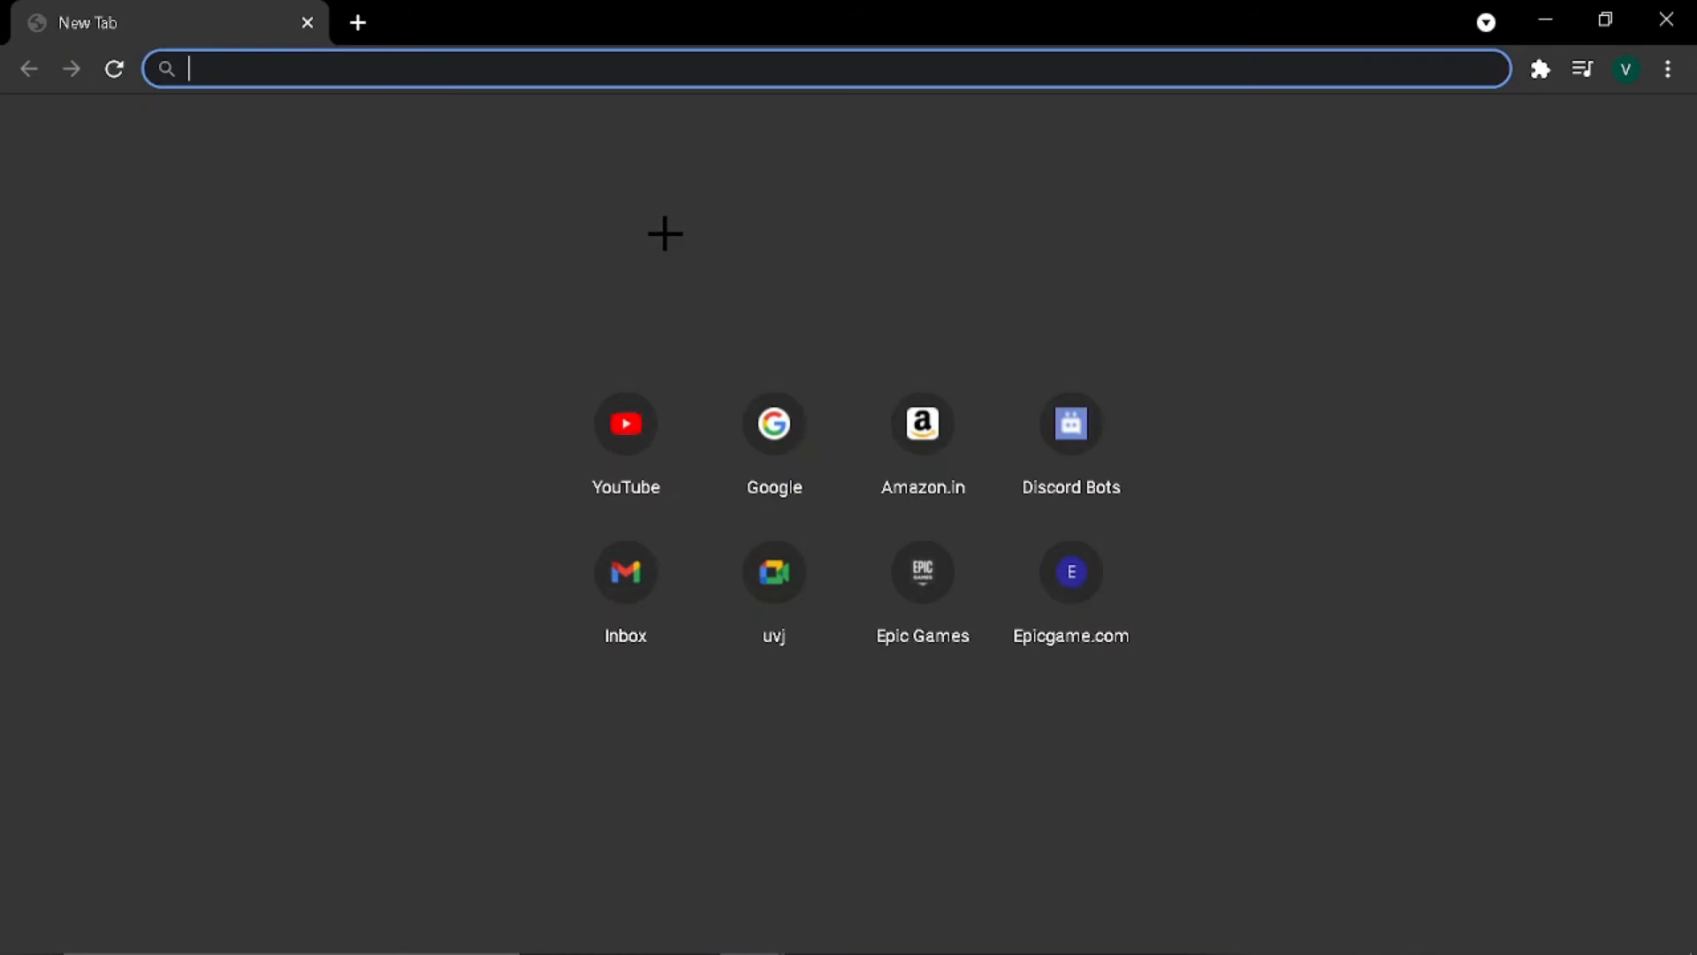
{"action": "type", "text": "top.gg"}
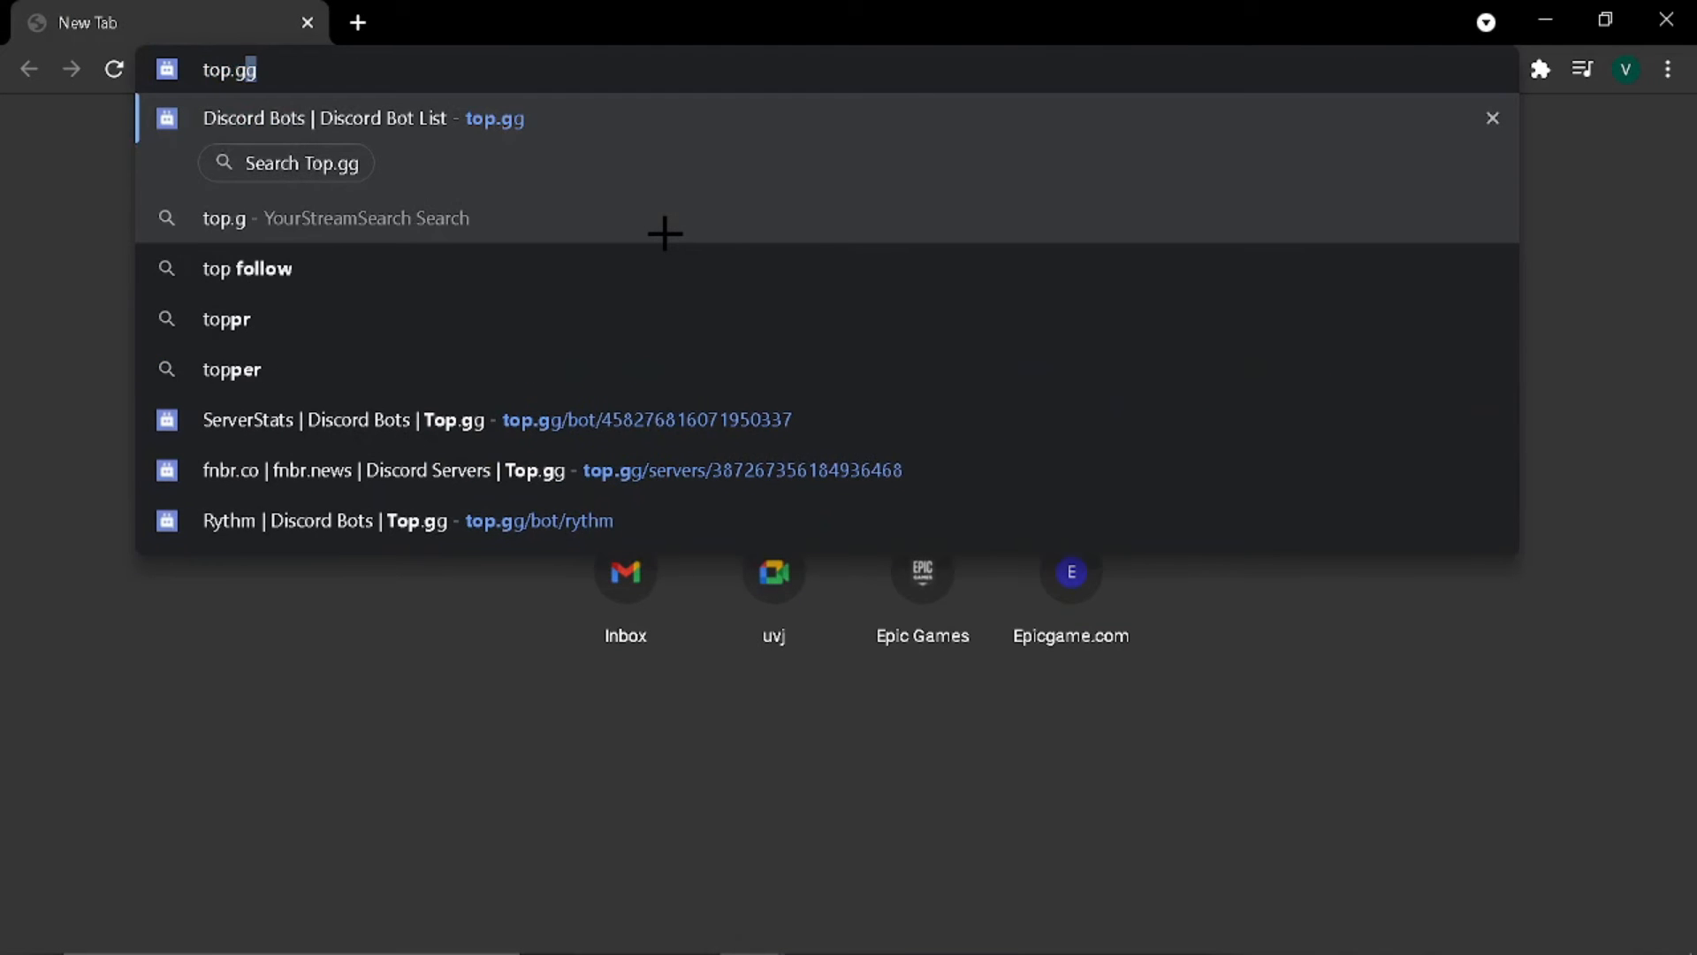
{"action": "key", "text": "Return"}
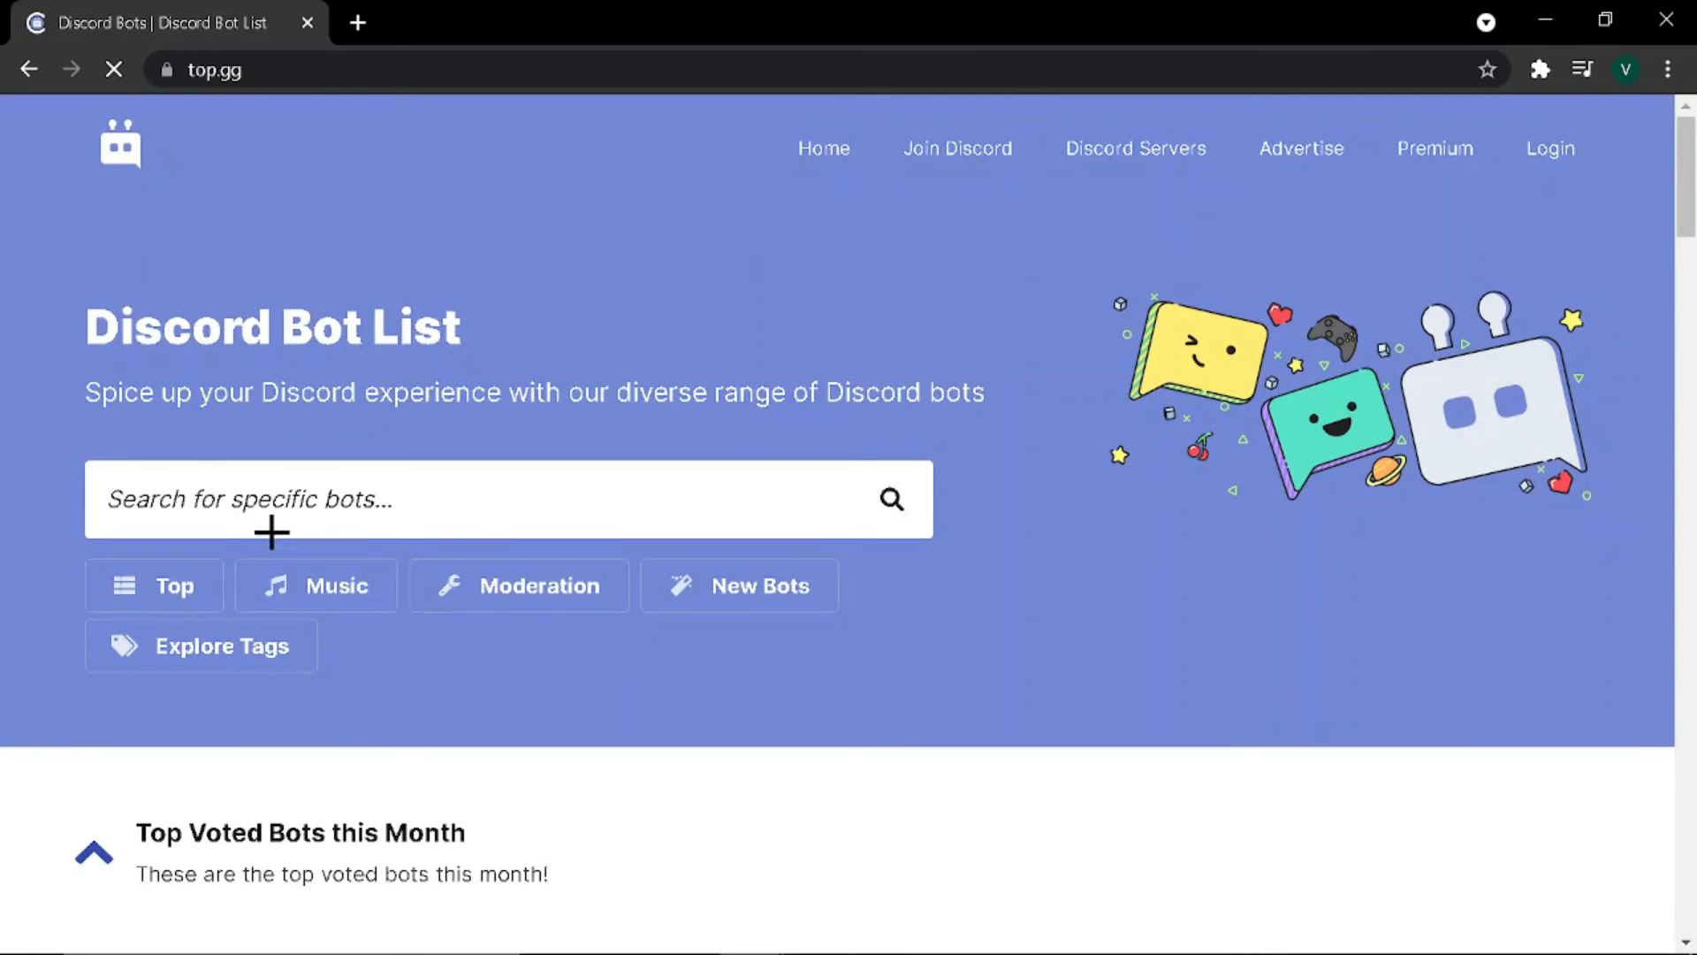
{"action": "left_click", "coordinate": [283, 491]}
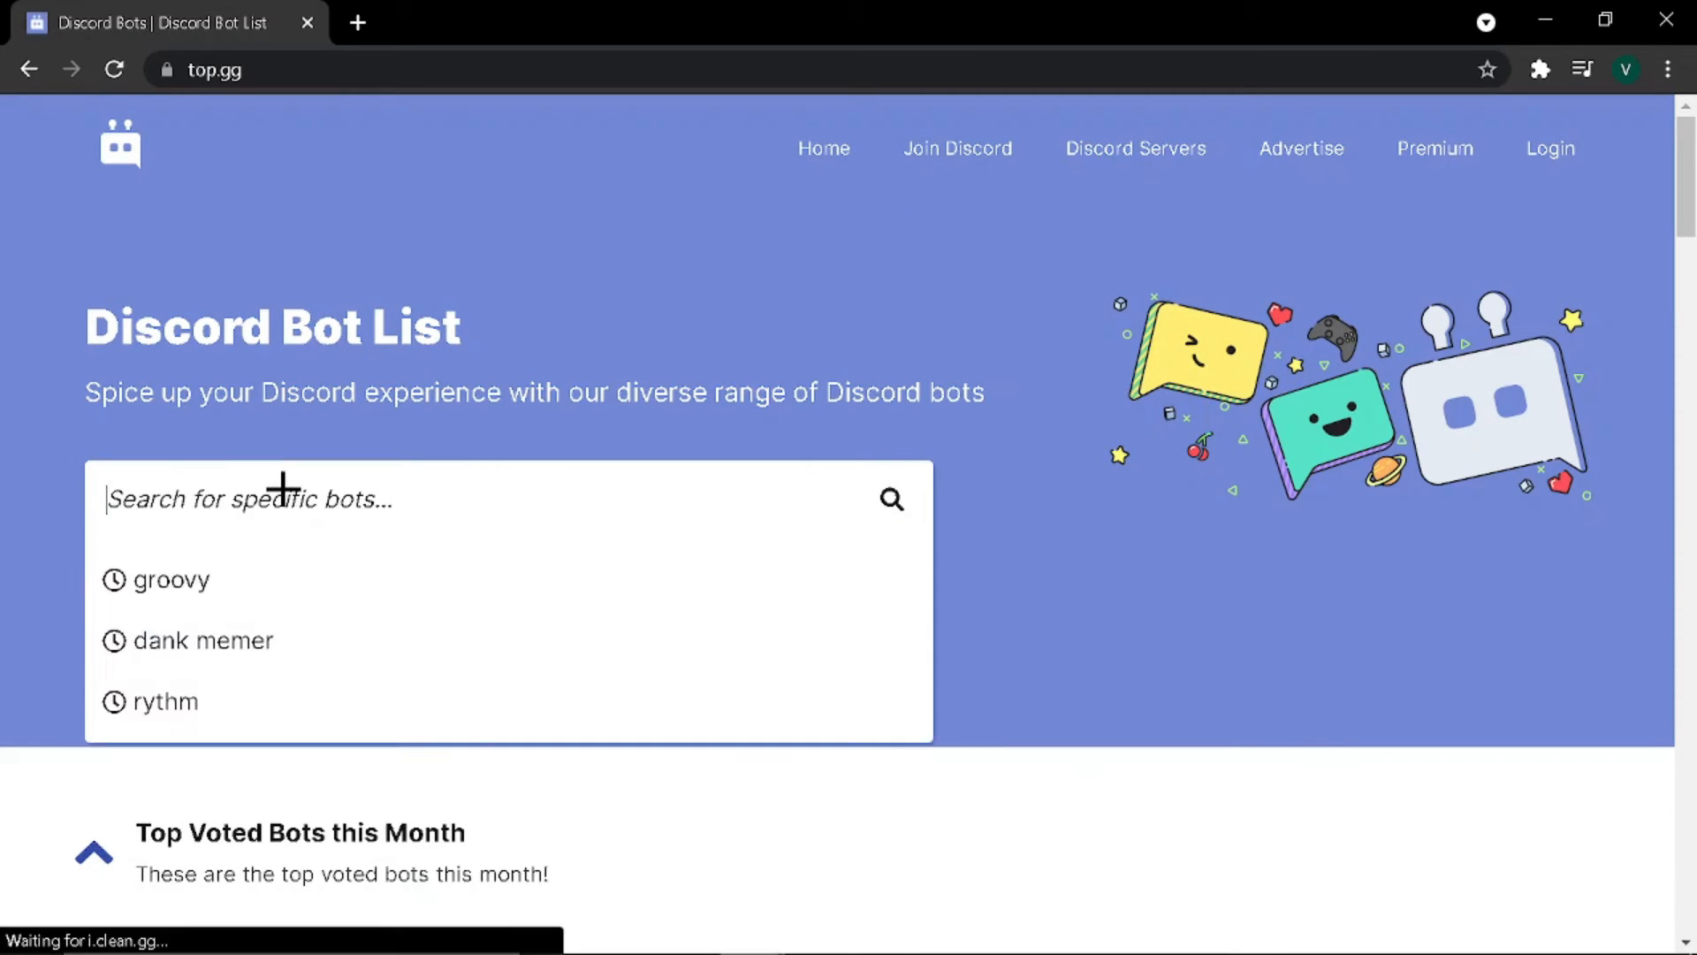
{"action": "type", "text": "dyno"}
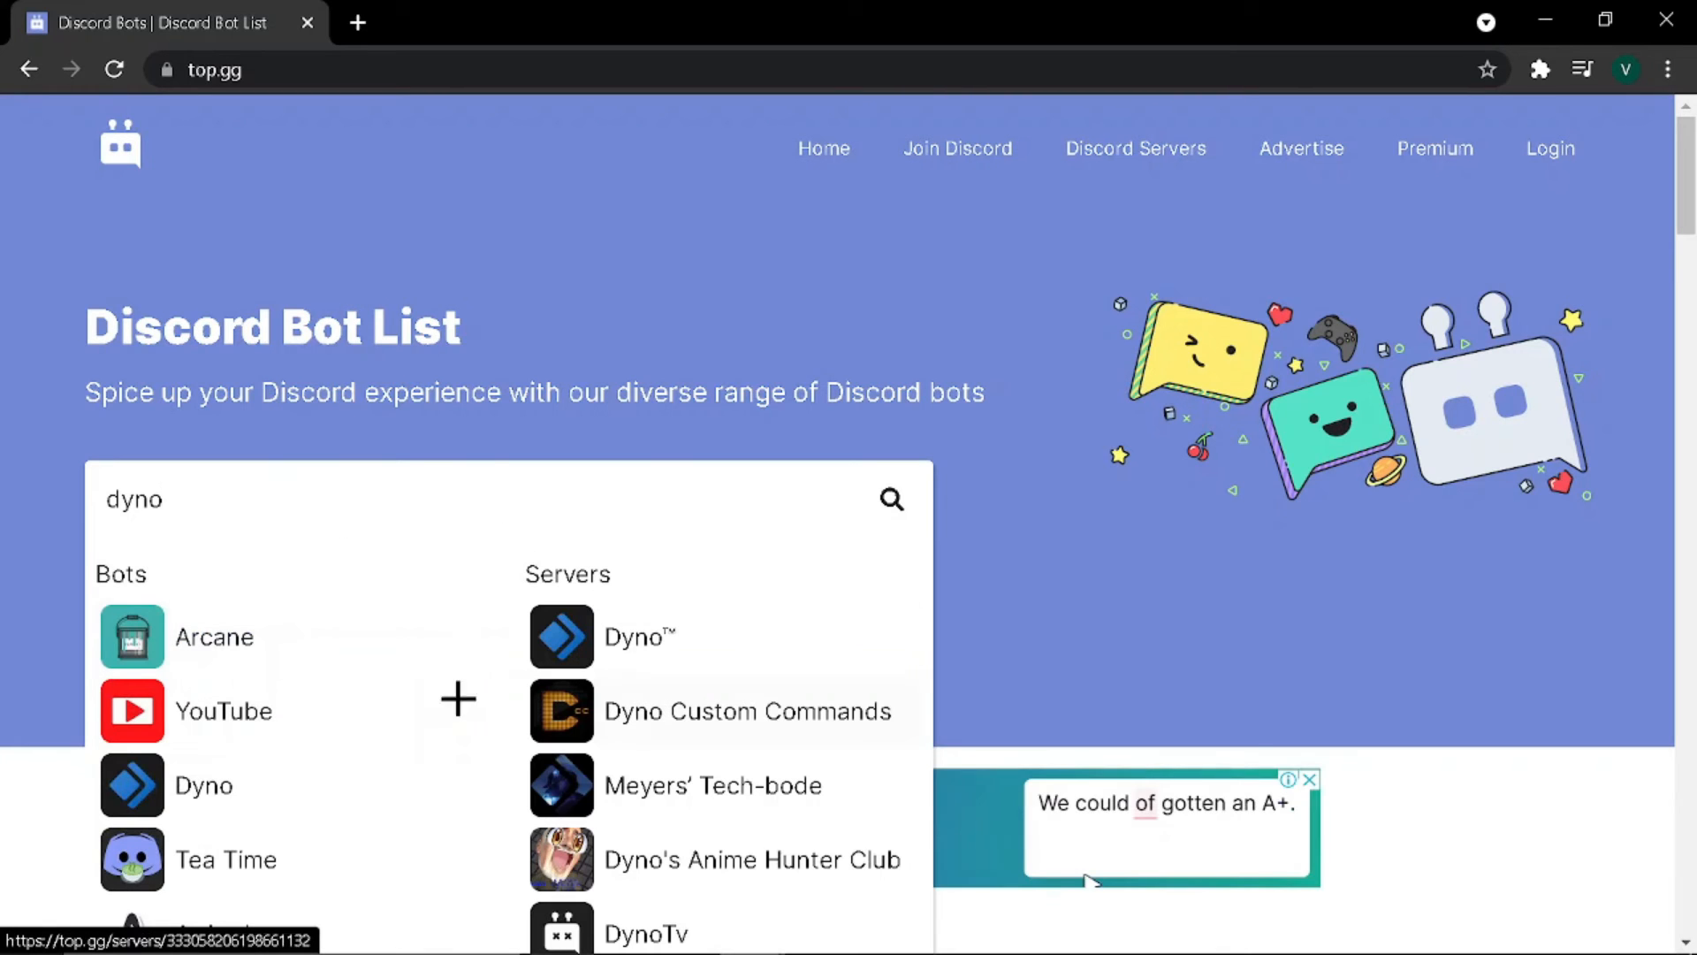
{"action": "left_click", "coordinate": [216, 787]}
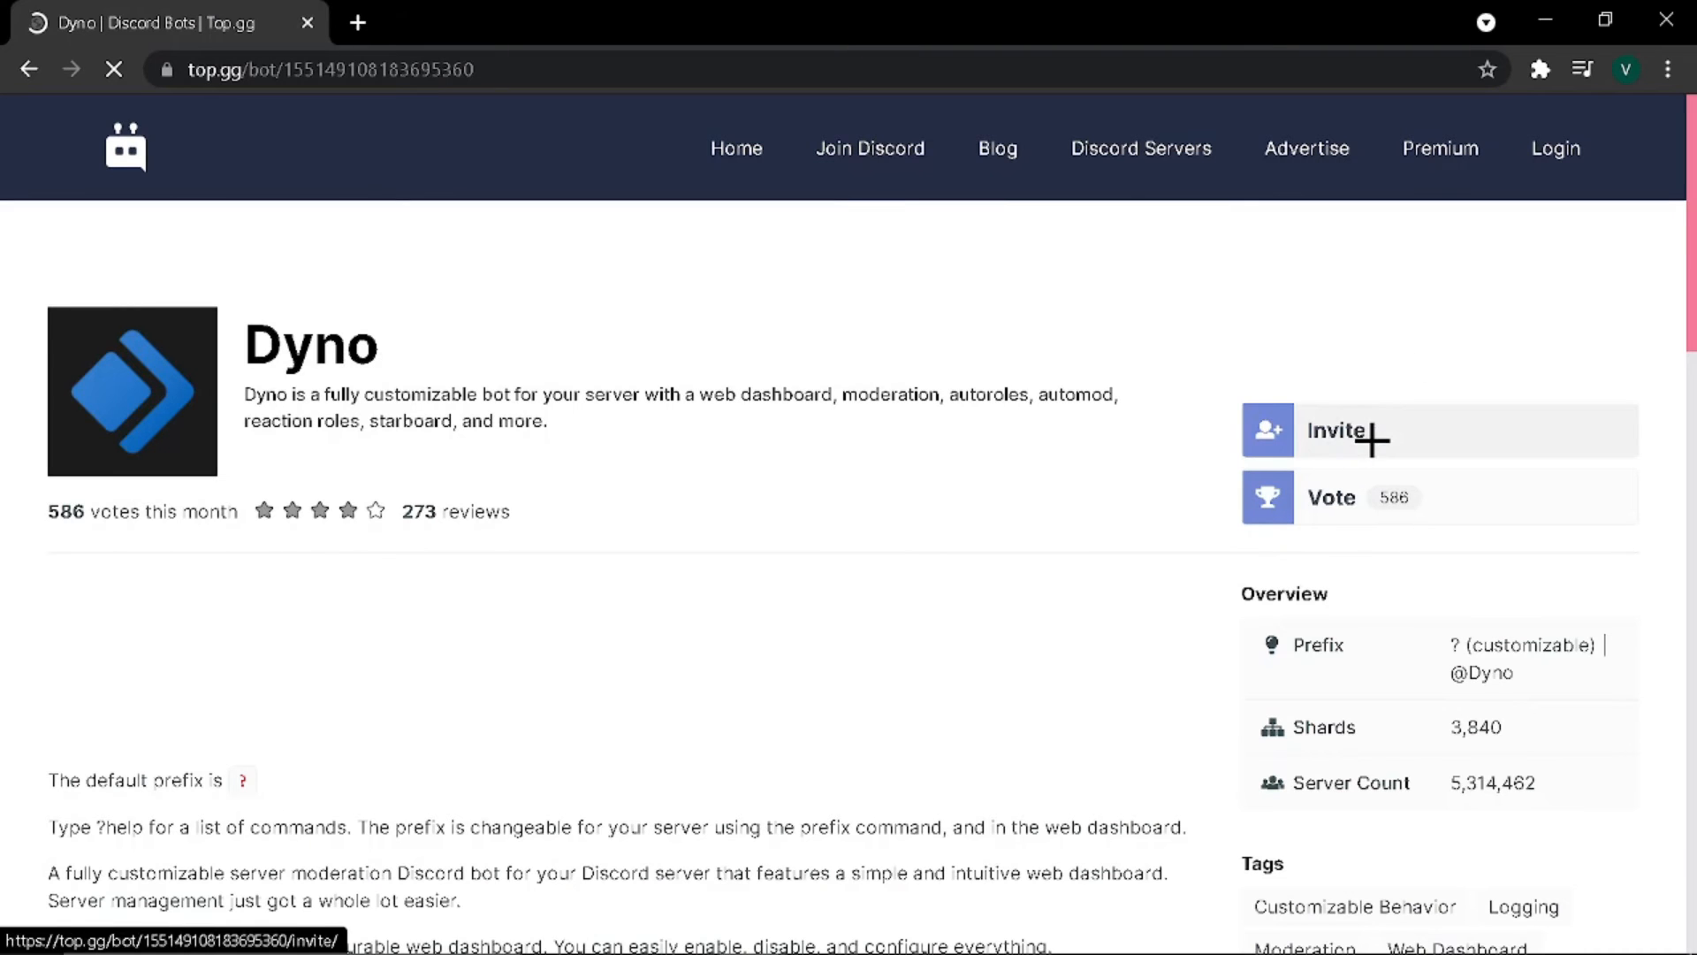
{"action": "left_click", "coordinate": [1354, 418]}
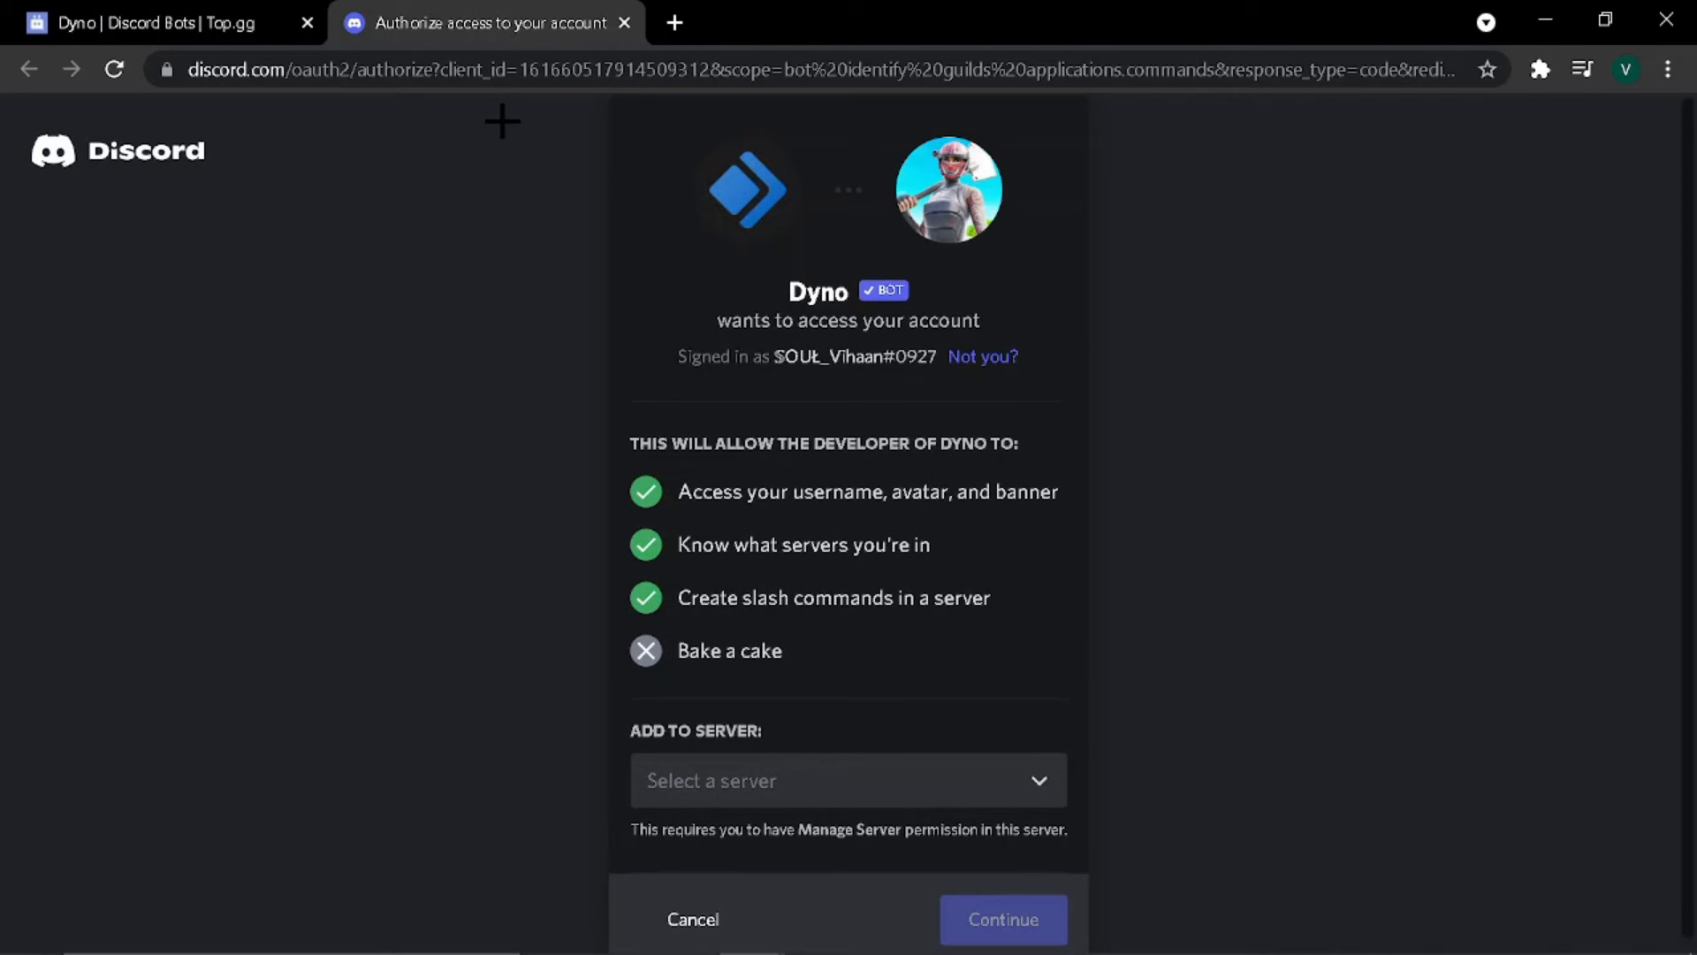
{"action": "left_click", "coordinate": [793, 776]}
{"action": "scroll", "coordinate": [773, 617], "scroll_direction": "down", "scroll_amount": 1}
{"action": "left_click", "coordinate": [767, 720]}
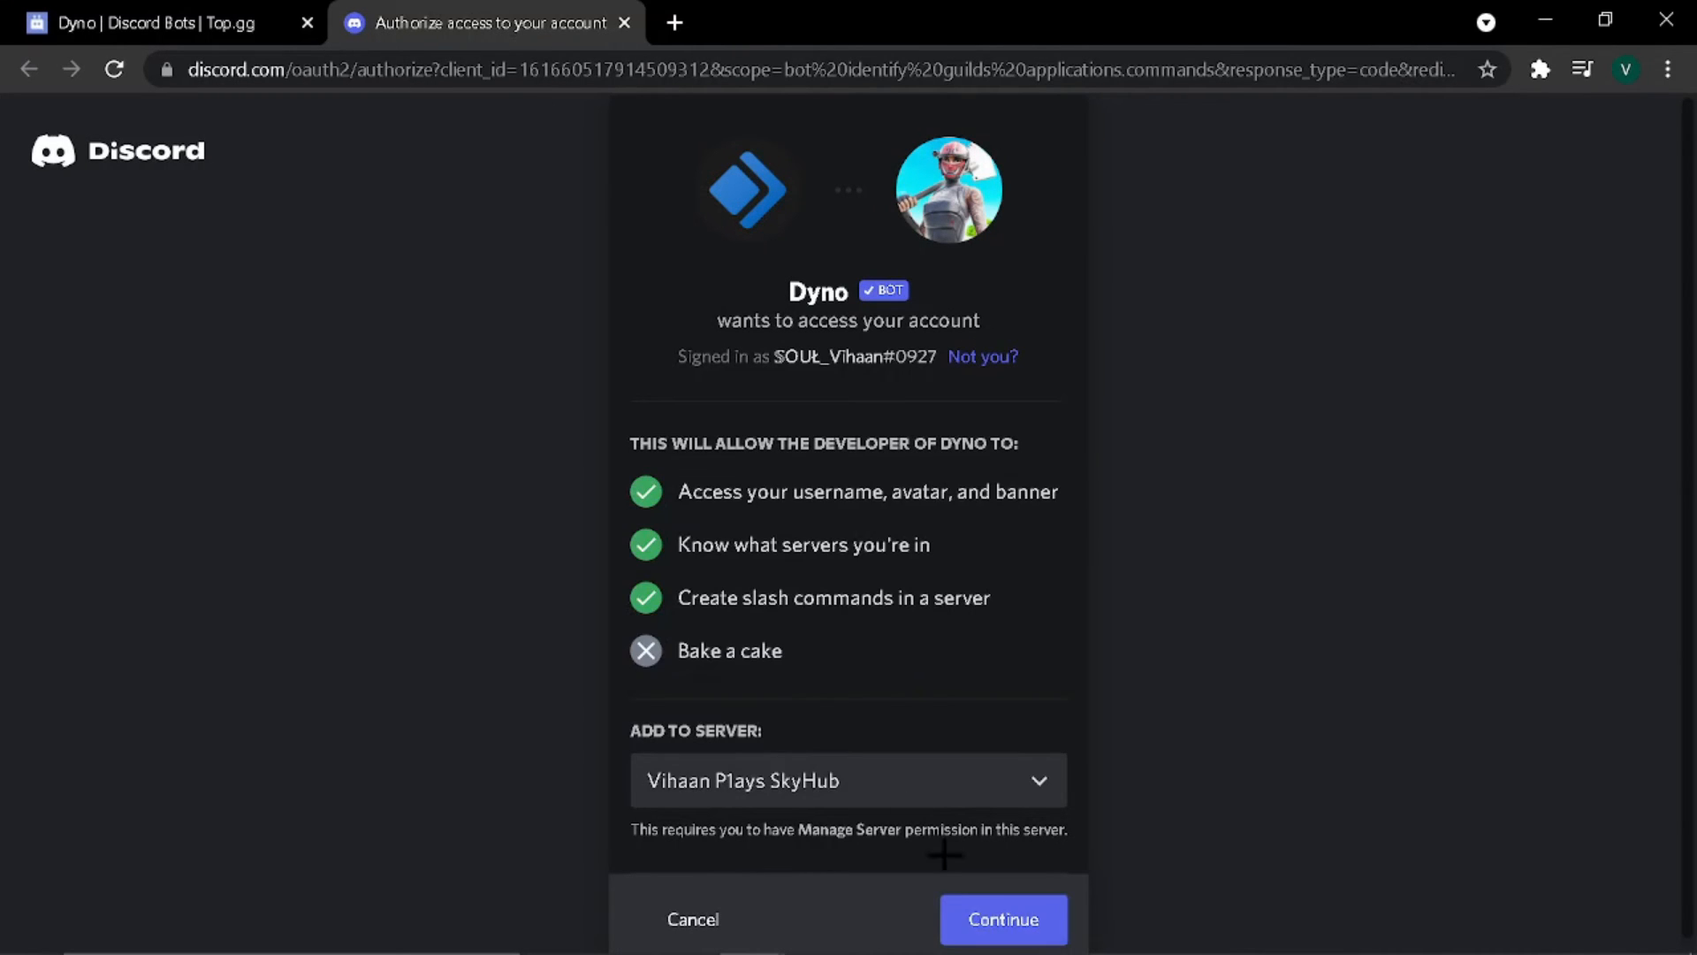
{"action": "left_click", "coordinate": [992, 915]}
Step: Authorize Dyno, pass the human verification, and return to the Discord app
{"action": "scroll", "coordinate": [871, 637], "scroll_direction": "down", "scroll_amount": 4}
{"action": "scroll", "coordinate": [870, 637], "scroll_direction": "down", "scroll_amount": 5}
{"action": "left_click", "coordinate": [978, 905]}
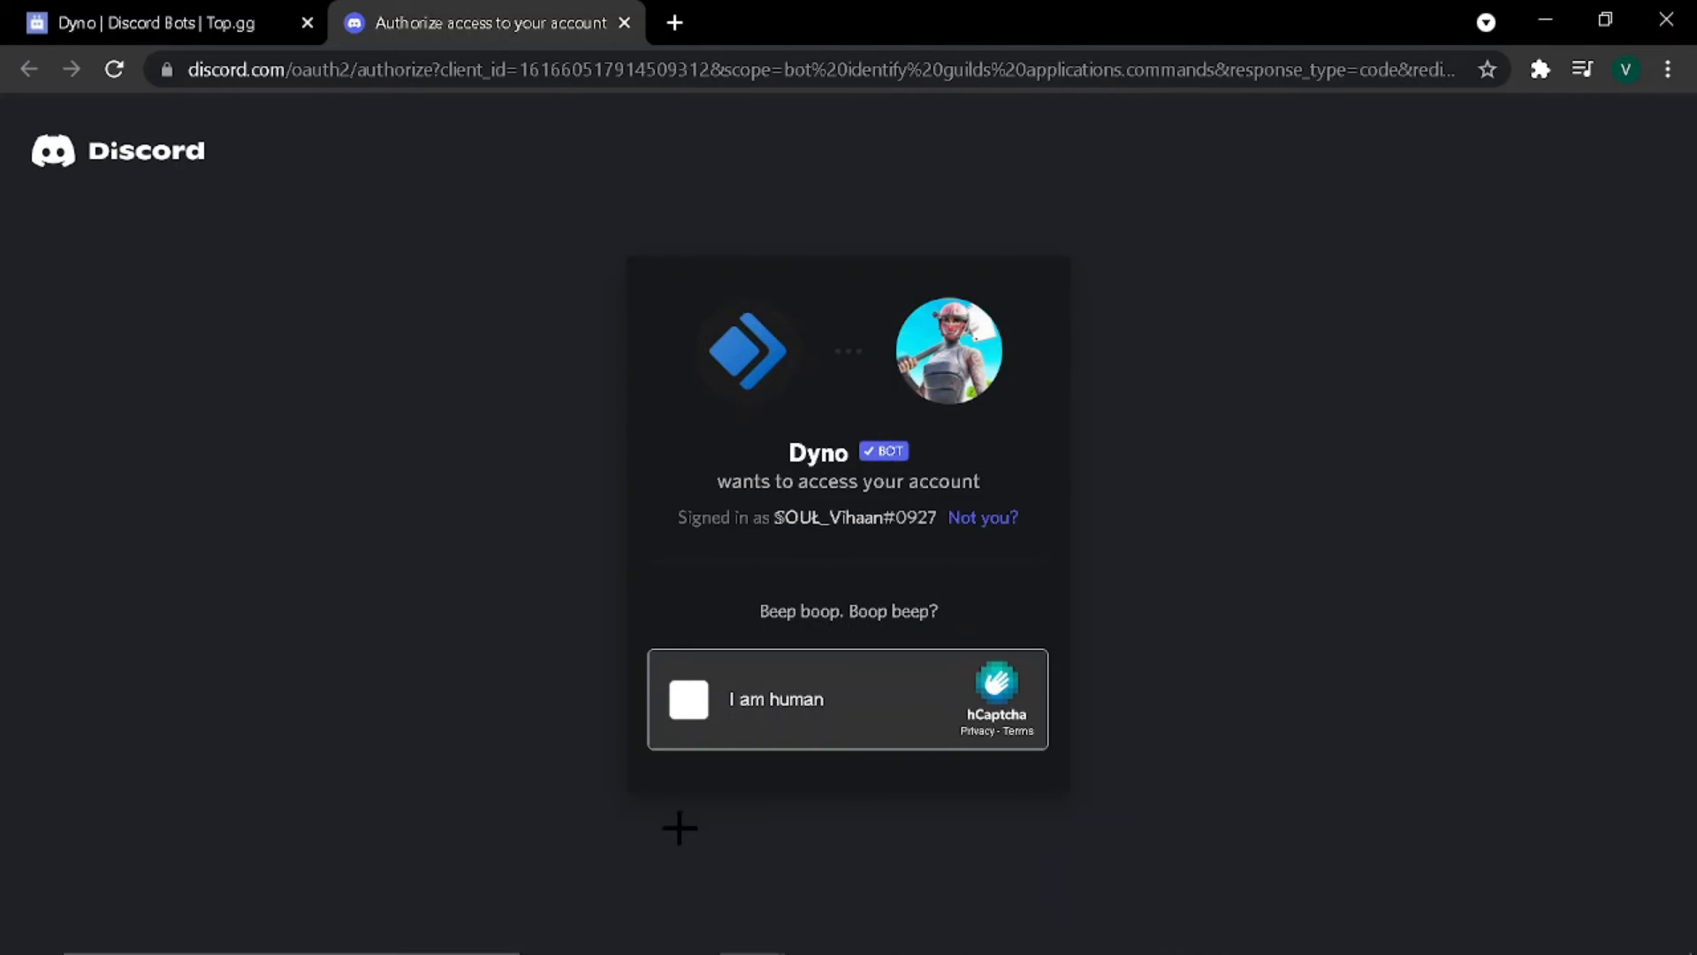
{"action": "left_click", "coordinate": [682, 707]}
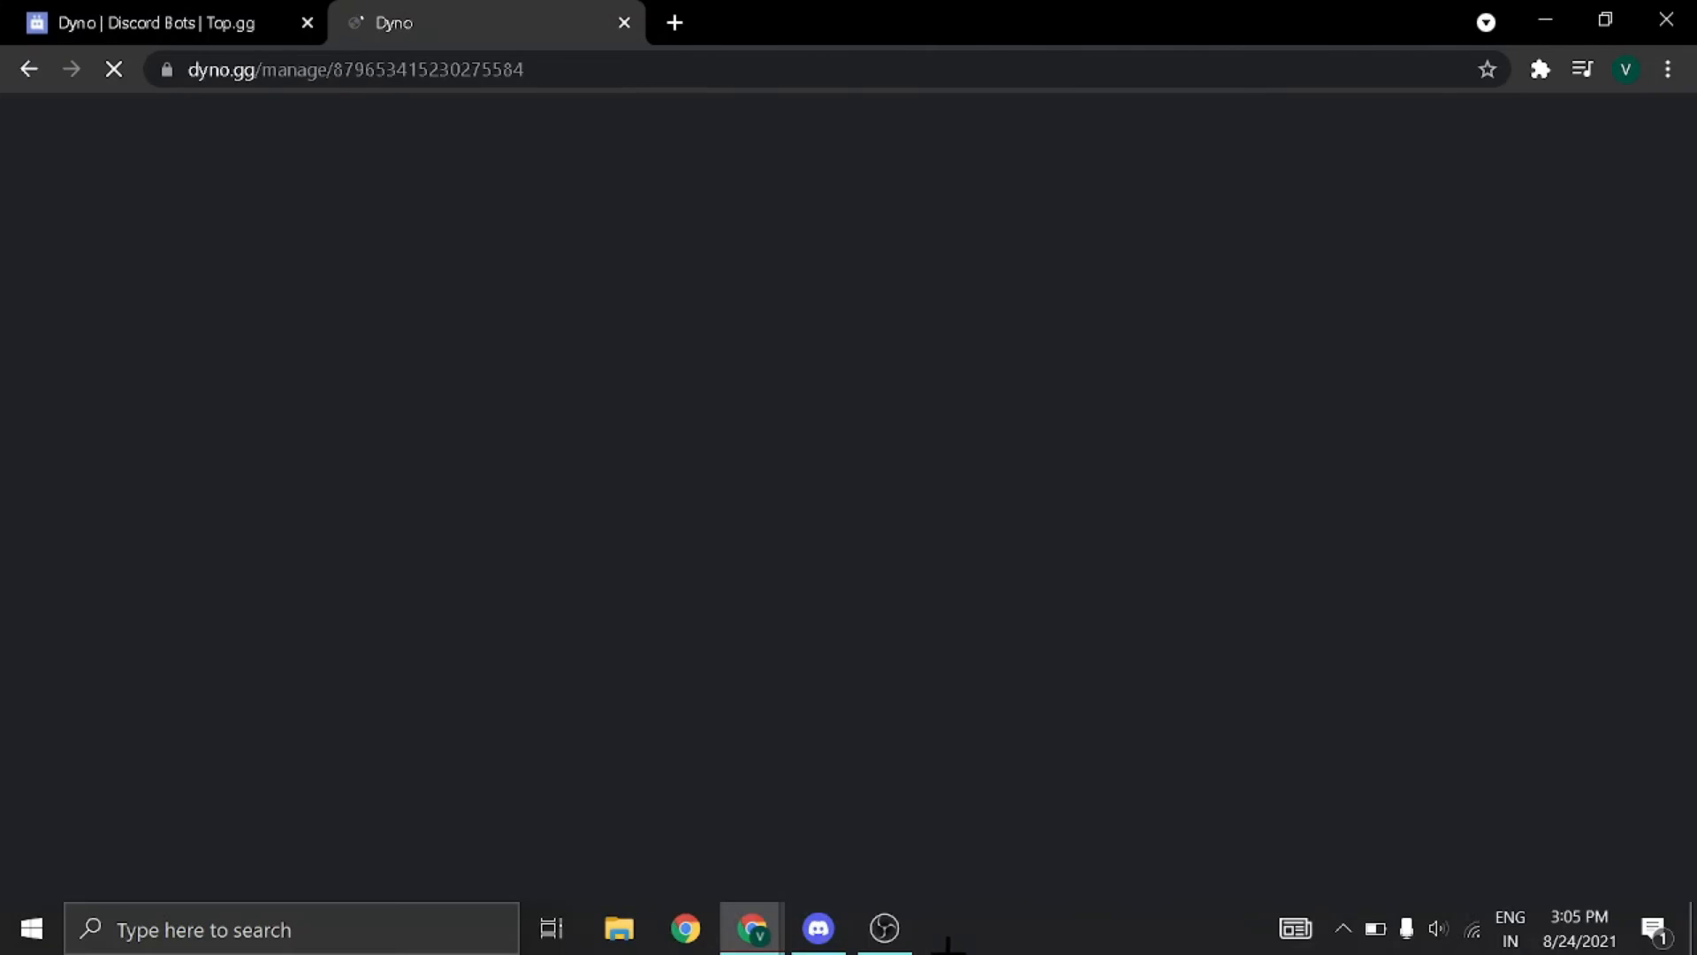
{"action": "left_click", "coordinate": [818, 928]}
{"action": "mouse_move", "coordinate": [787, 942]}
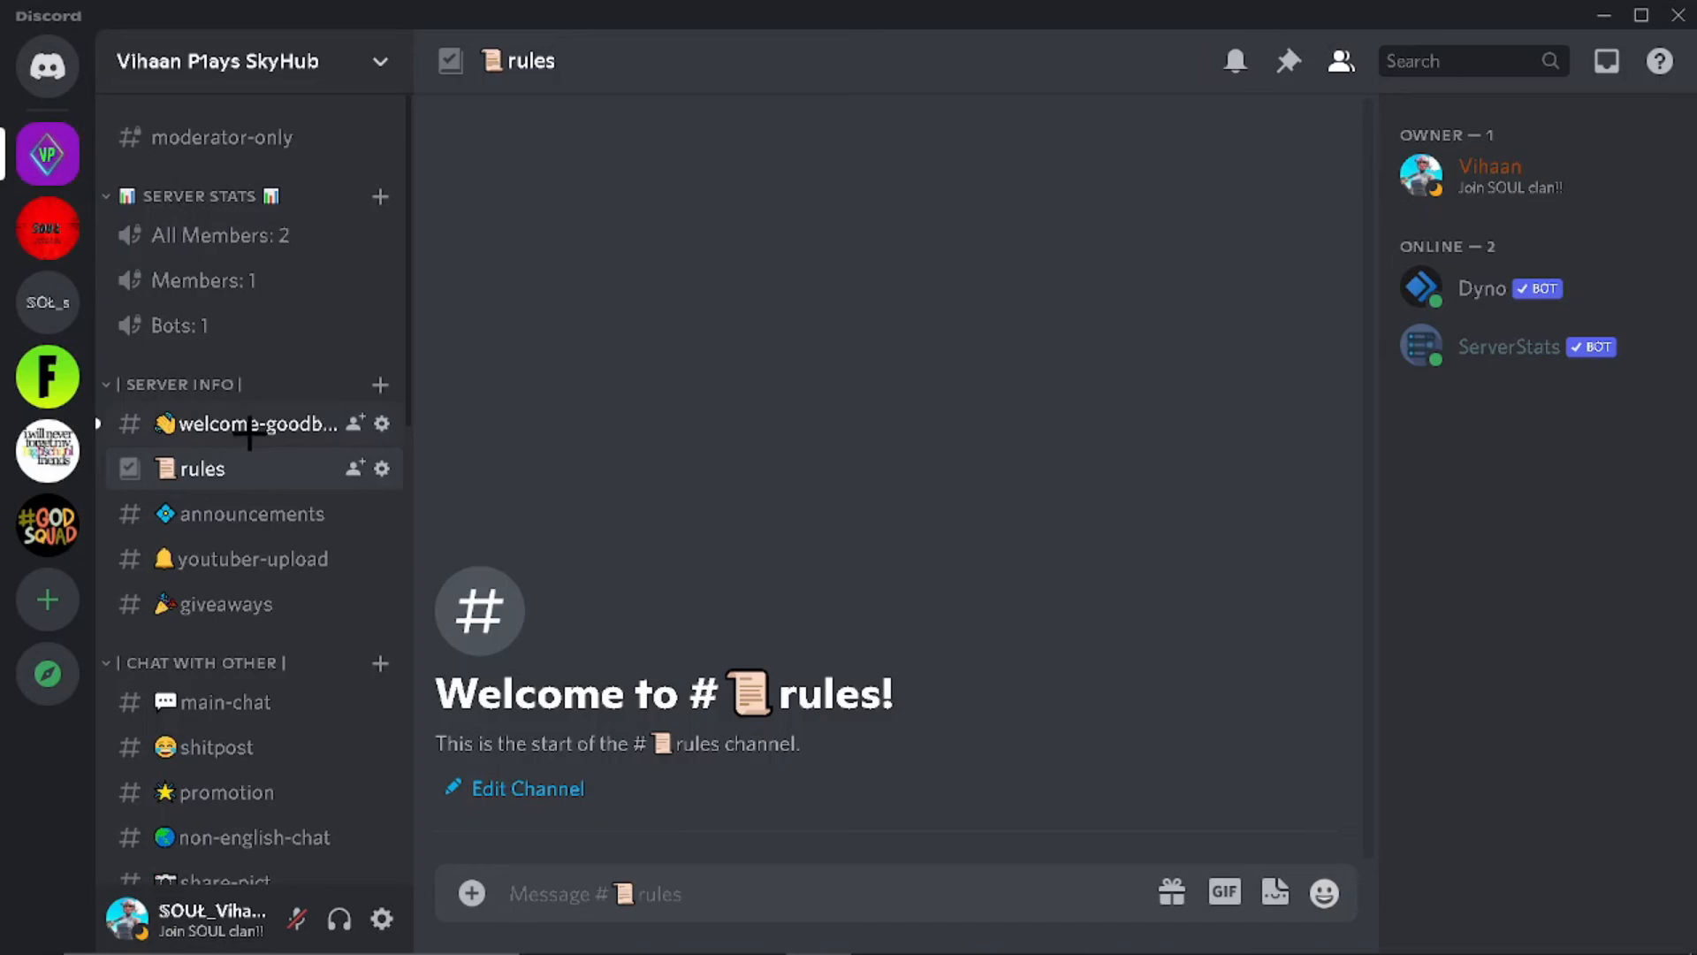
{"action": "key", "text": "alt+Up"}
{"action": "left_click", "coordinate": [1502, 299]}
{"action": "left_click", "coordinate": [1091, 664]}
{"action": "scroll", "coordinate": [1125, 500], "scroll_direction": "down", "scroll_amount": 5}
{"action": "left_click", "coordinate": [992, 546]}
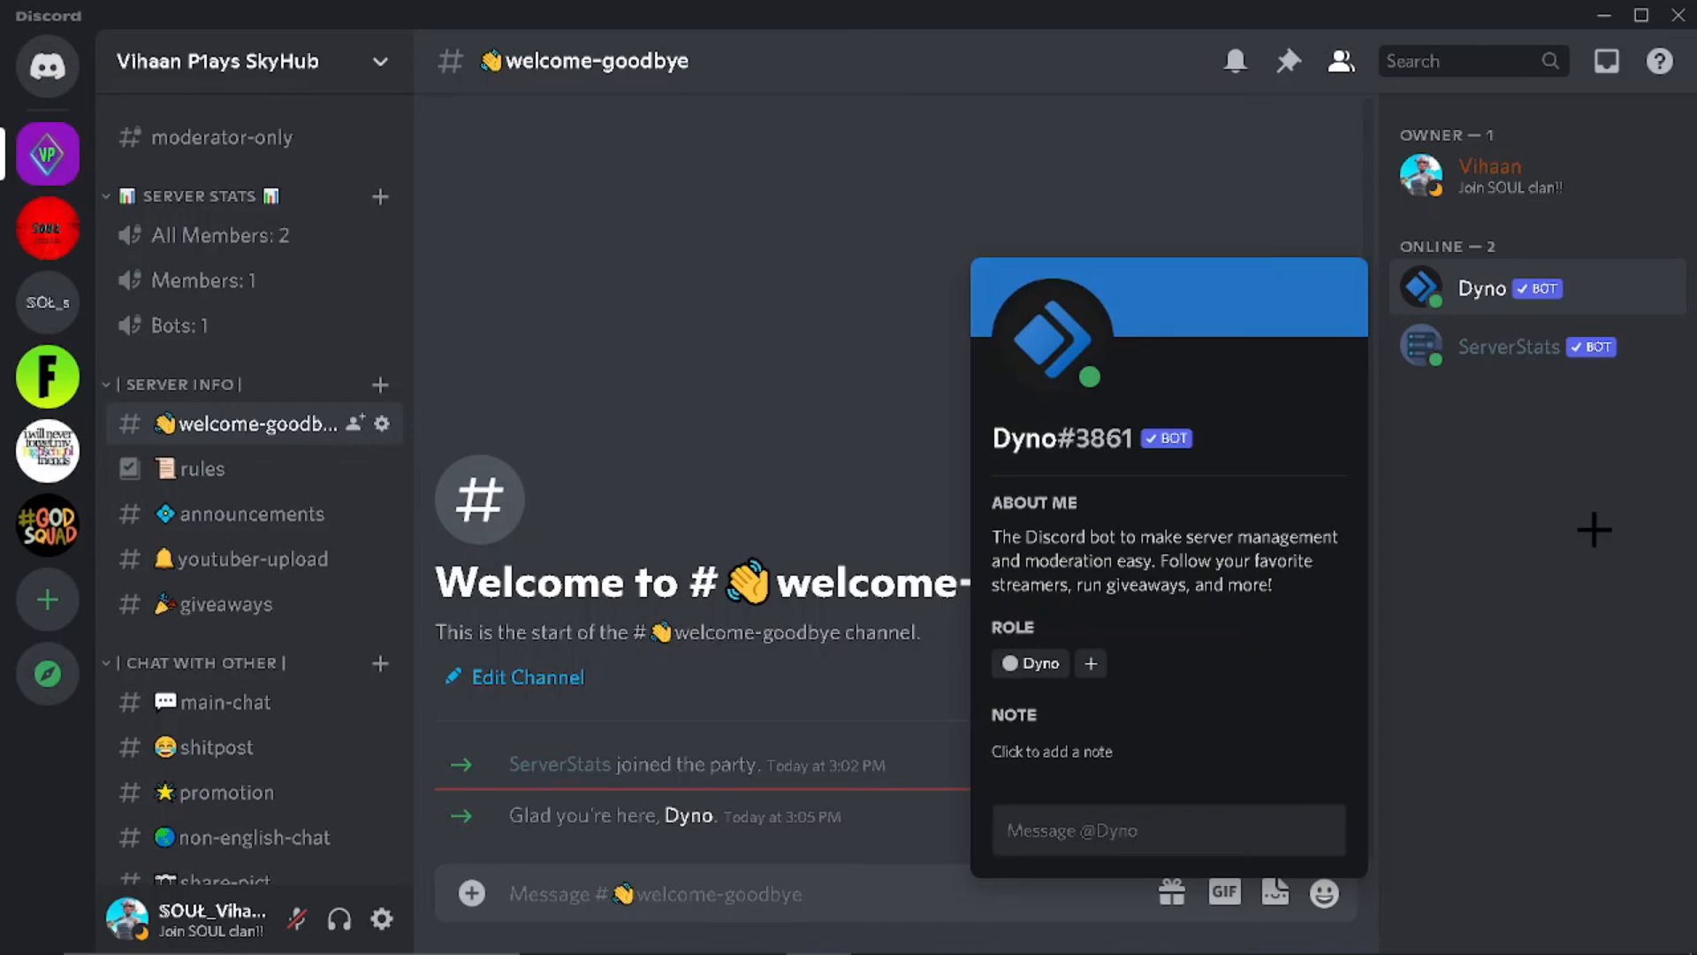
{"action": "left_click", "coordinate": [1591, 533]}
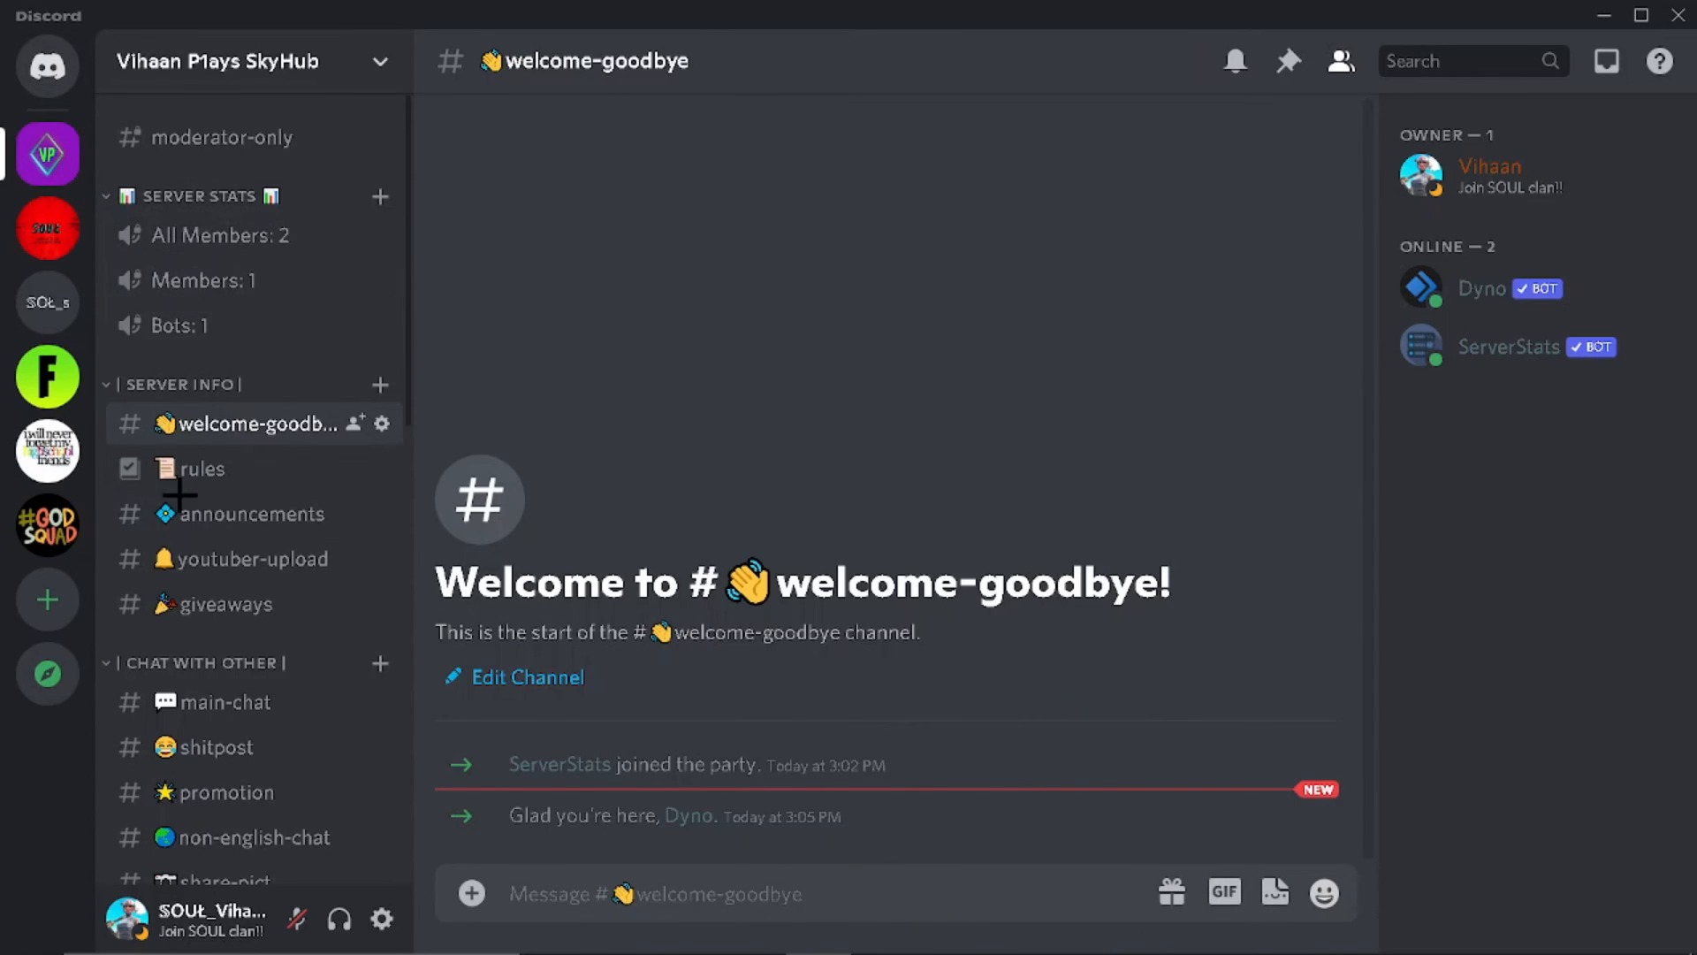
Step: Open the shitpost channel and bring up its channel settings
{"action": "scroll", "coordinate": [242, 481], "scroll_direction": "down", "scroll_amount": 8}
{"action": "scroll", "coordinate": [316, 261], "scroll_direction": "up", "scroll_amount": 4}
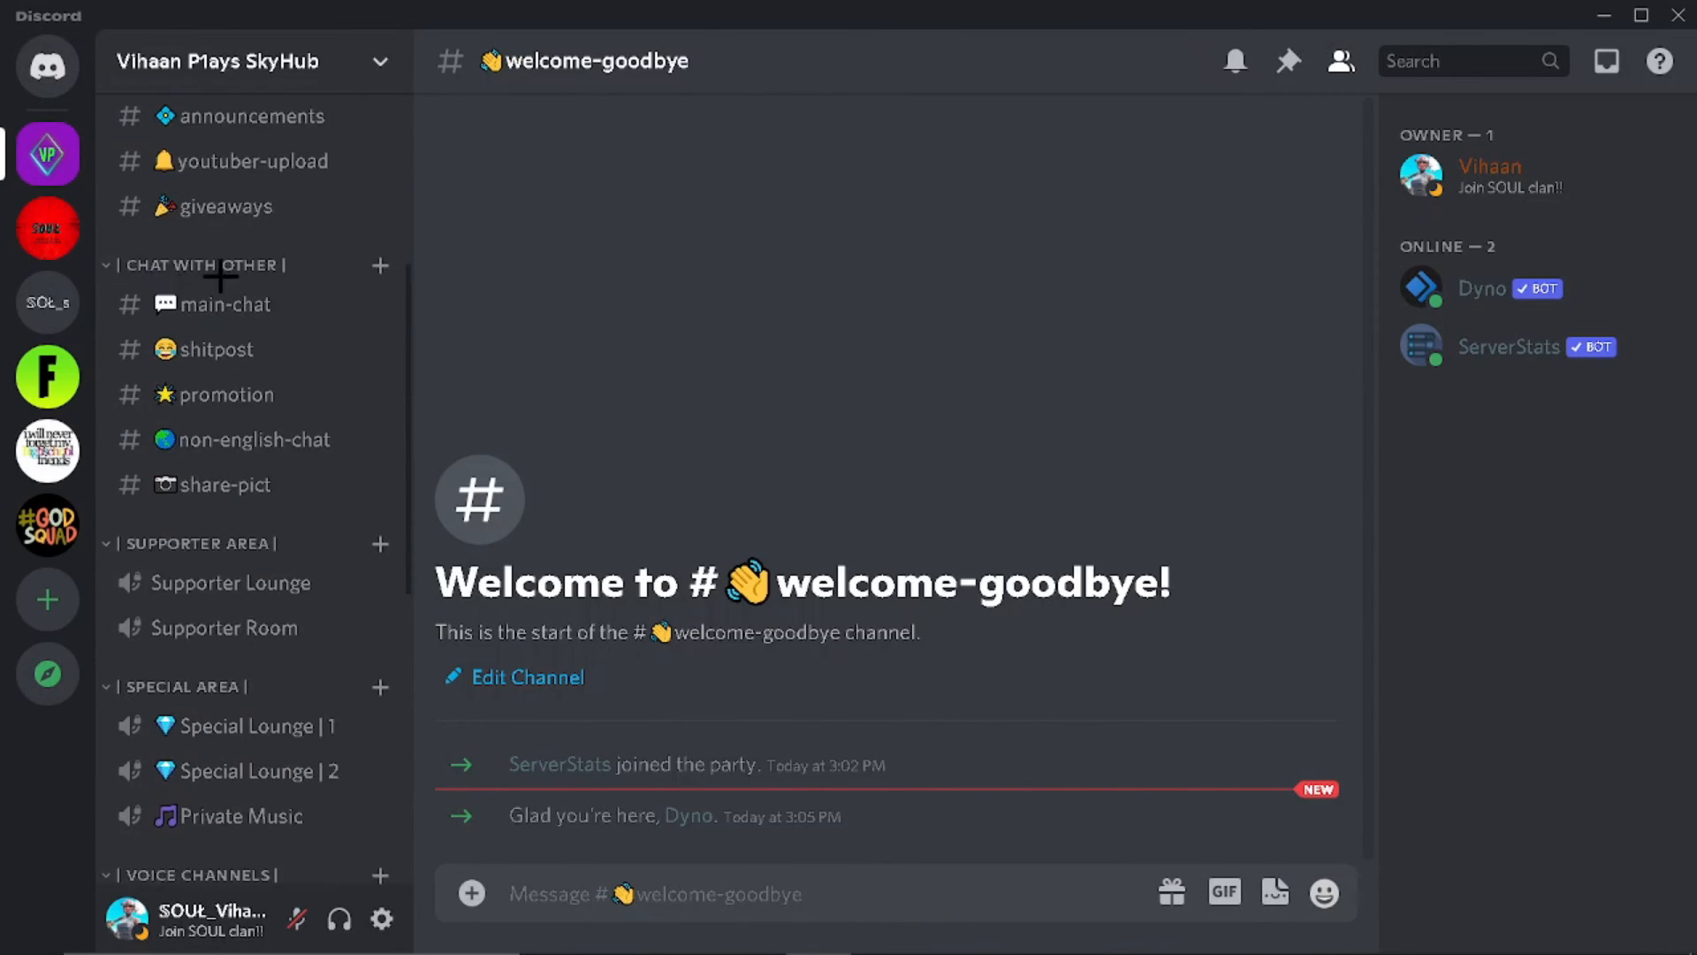
{"action": "left_click", "coordinate": [305, 357]}
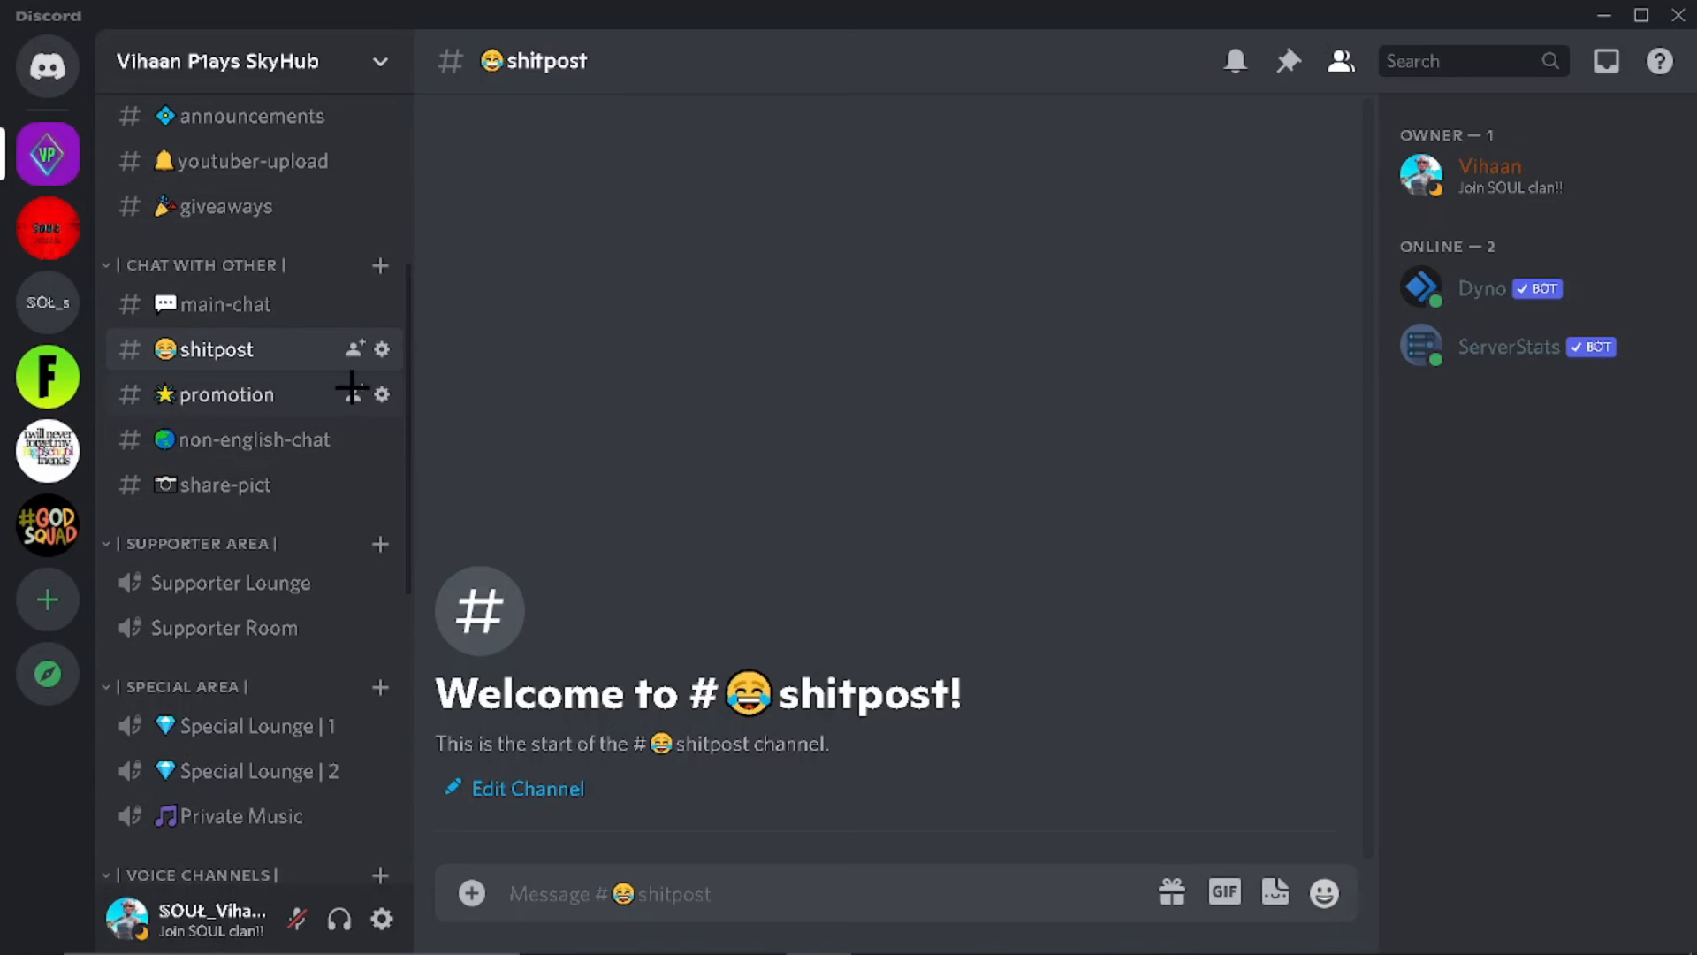
{"action": "left_click", "coordinate": [382, 349]}
Step: Save the shitpost channel as NSFW and close its settings
{"action": "scroll", "coordinate": [534, 705], "scroll_direction": "down", "scroll_amount": 1}
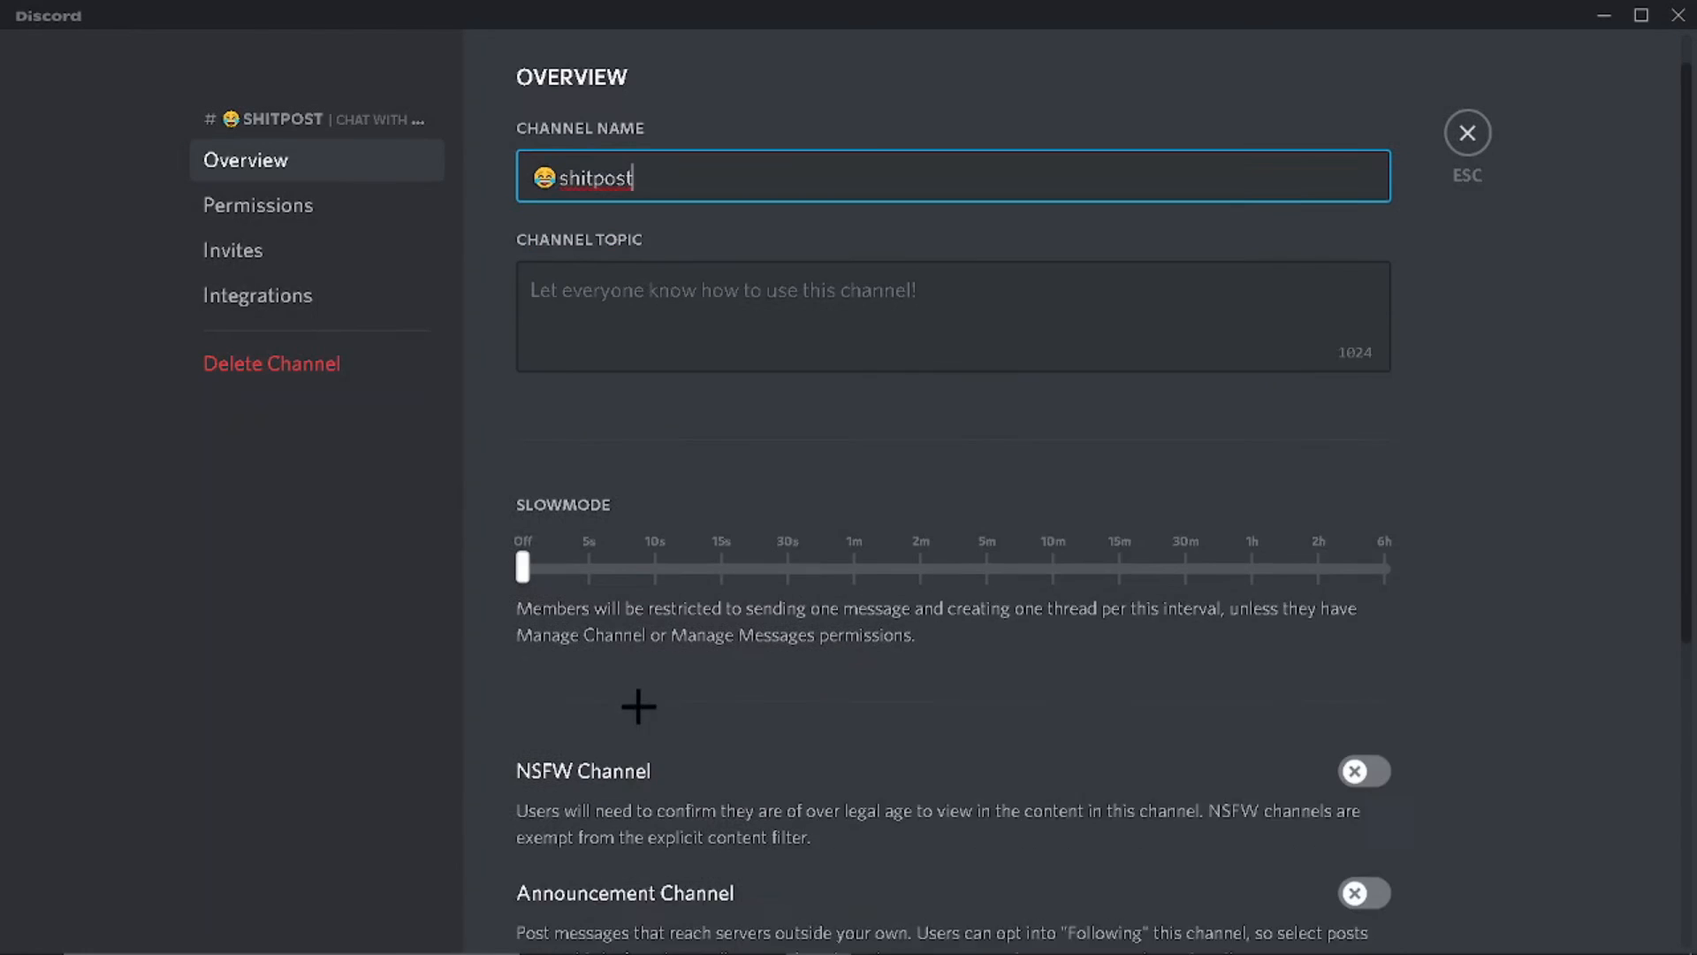
{"action": "scroll", "coordinate": [1224, 692], "scroll_direction": "down", "scroll_amount": 2}
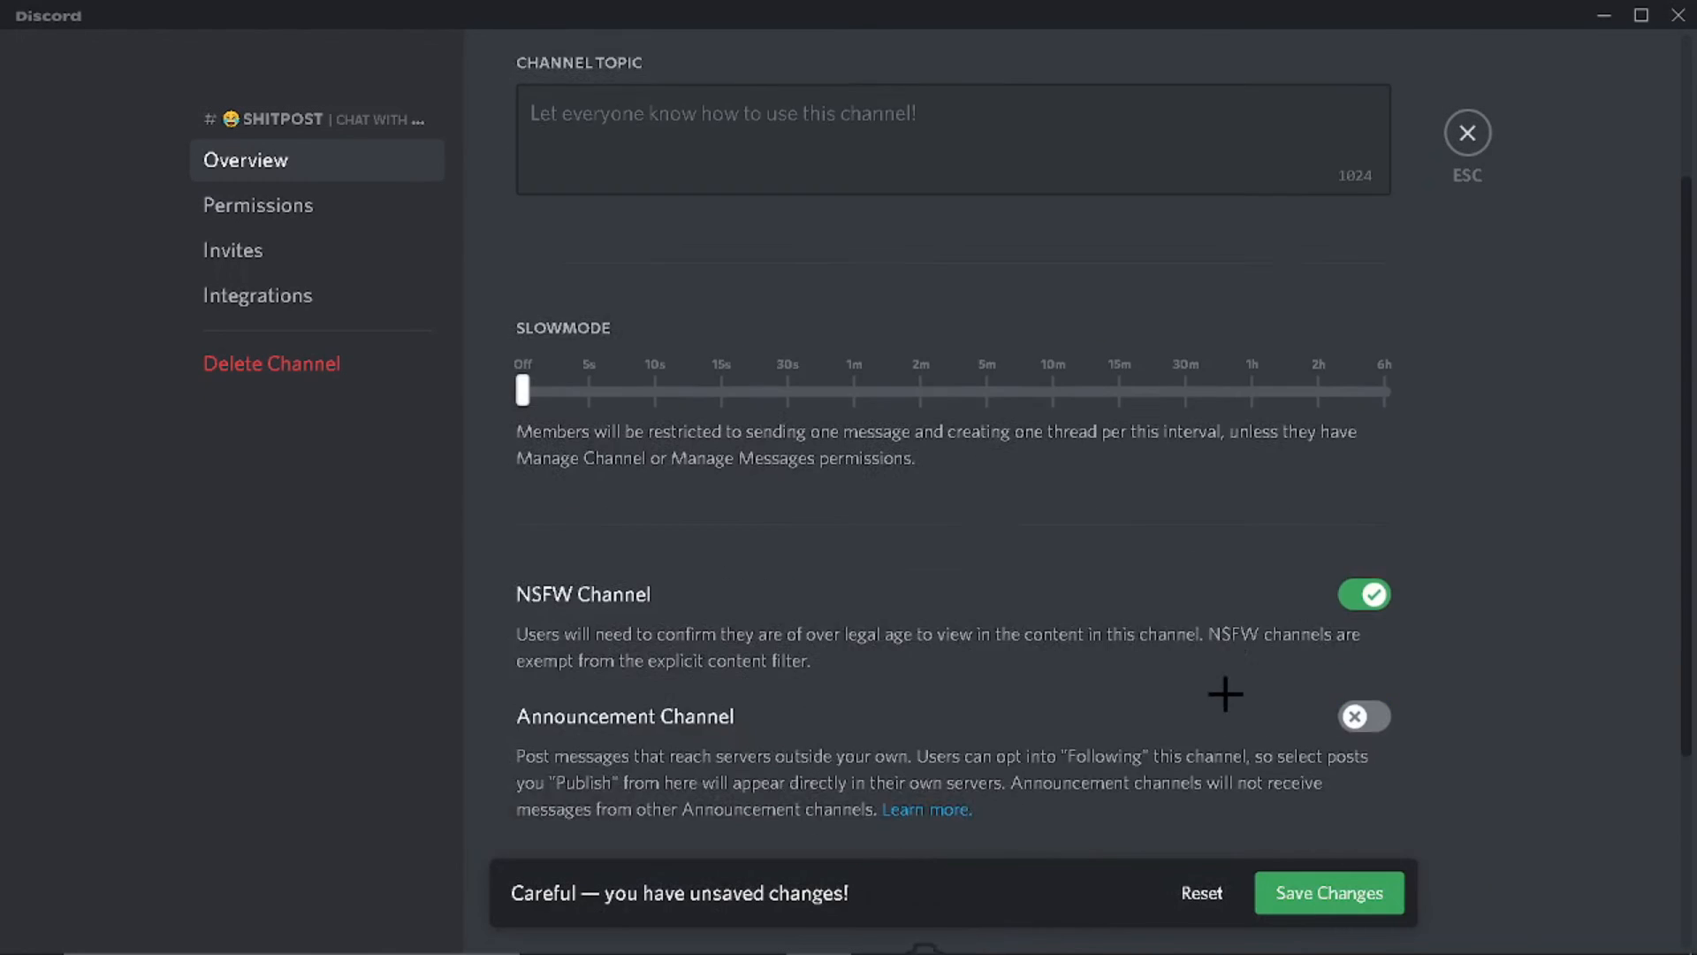
{"action": "scroll", "coordinate": [879, 448], "scroll_direction": "up", "scroll_amount": 3}
{"action": "scroll", "coordinate": [1039, 642], "scroll_direction": "down", "scroll_amount": 4}
{"action": "scroll", "coordinate": [1039, 642], "scroll_direction": "down", "scroll_amount": 2}
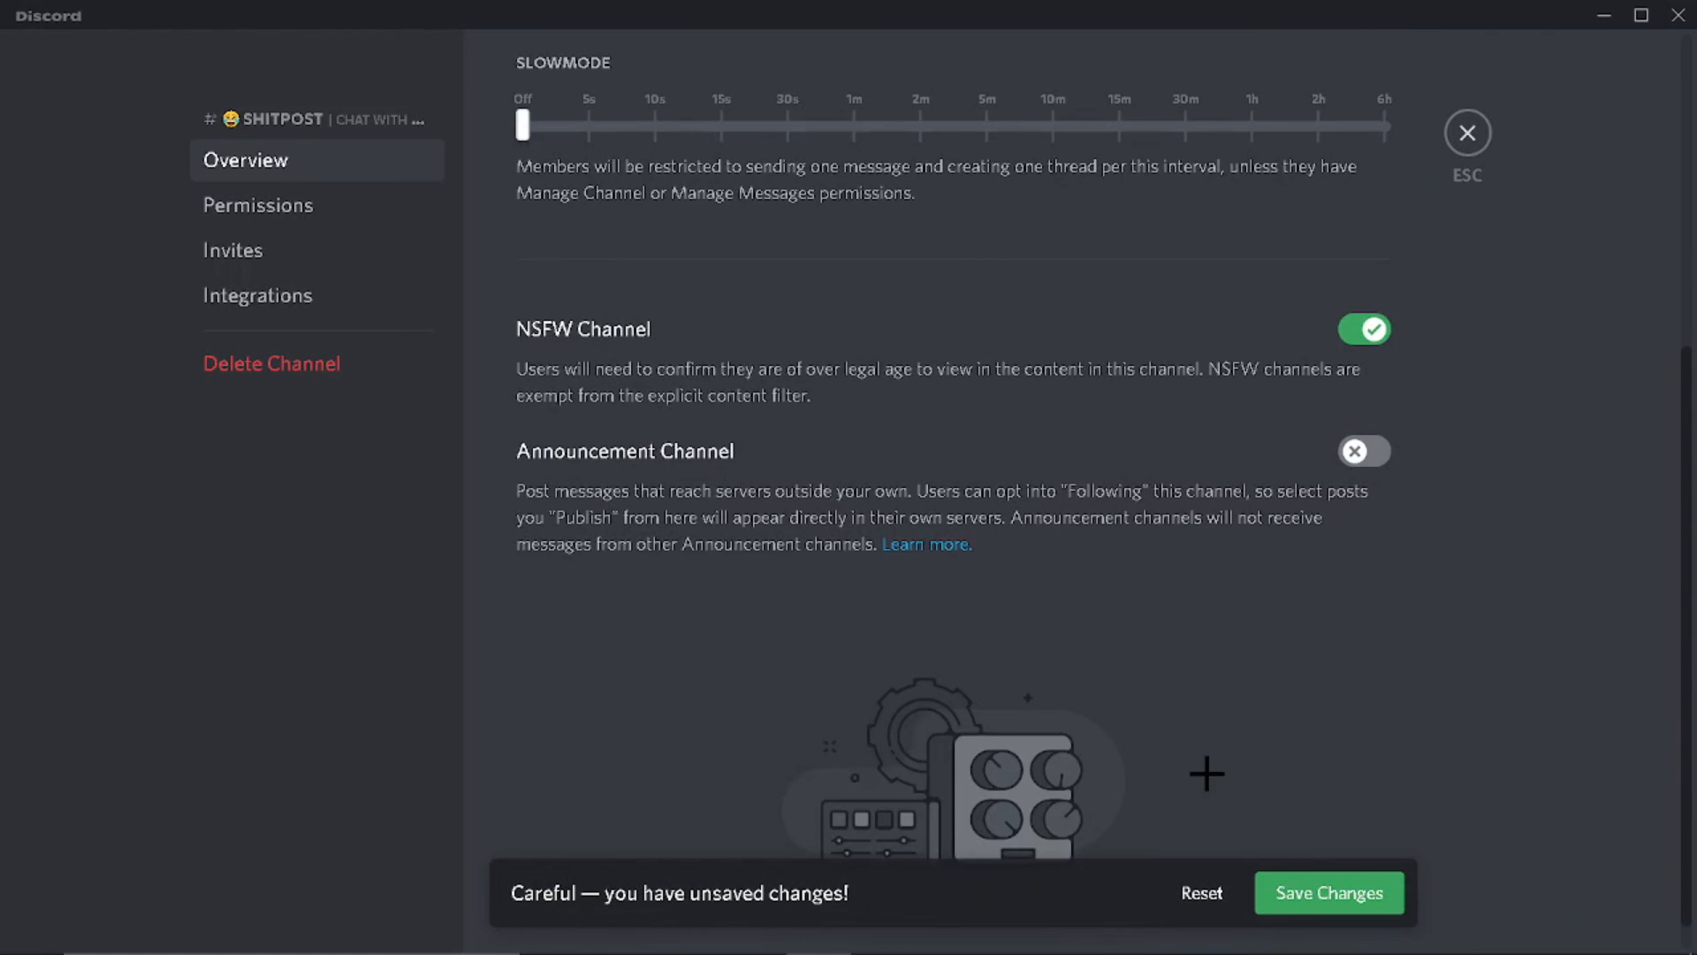
{"action": "left_click", "coordinate": [1288, 894]}
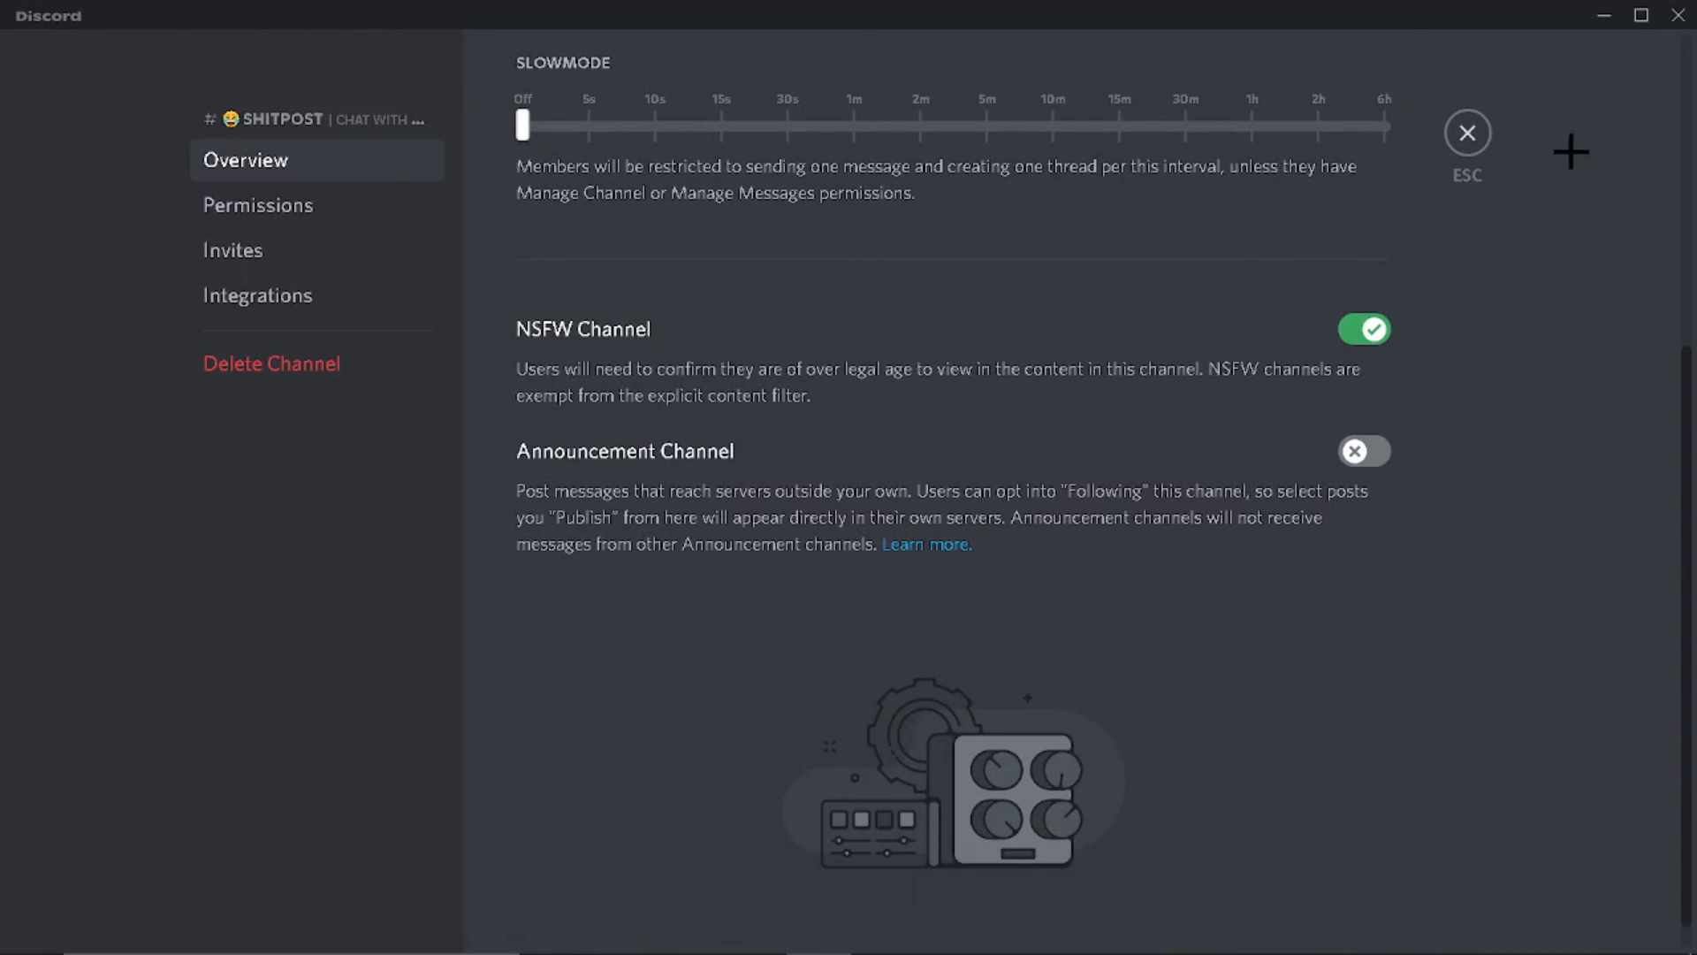
{"action": "left_click", "coordinate": [1467, 133]}
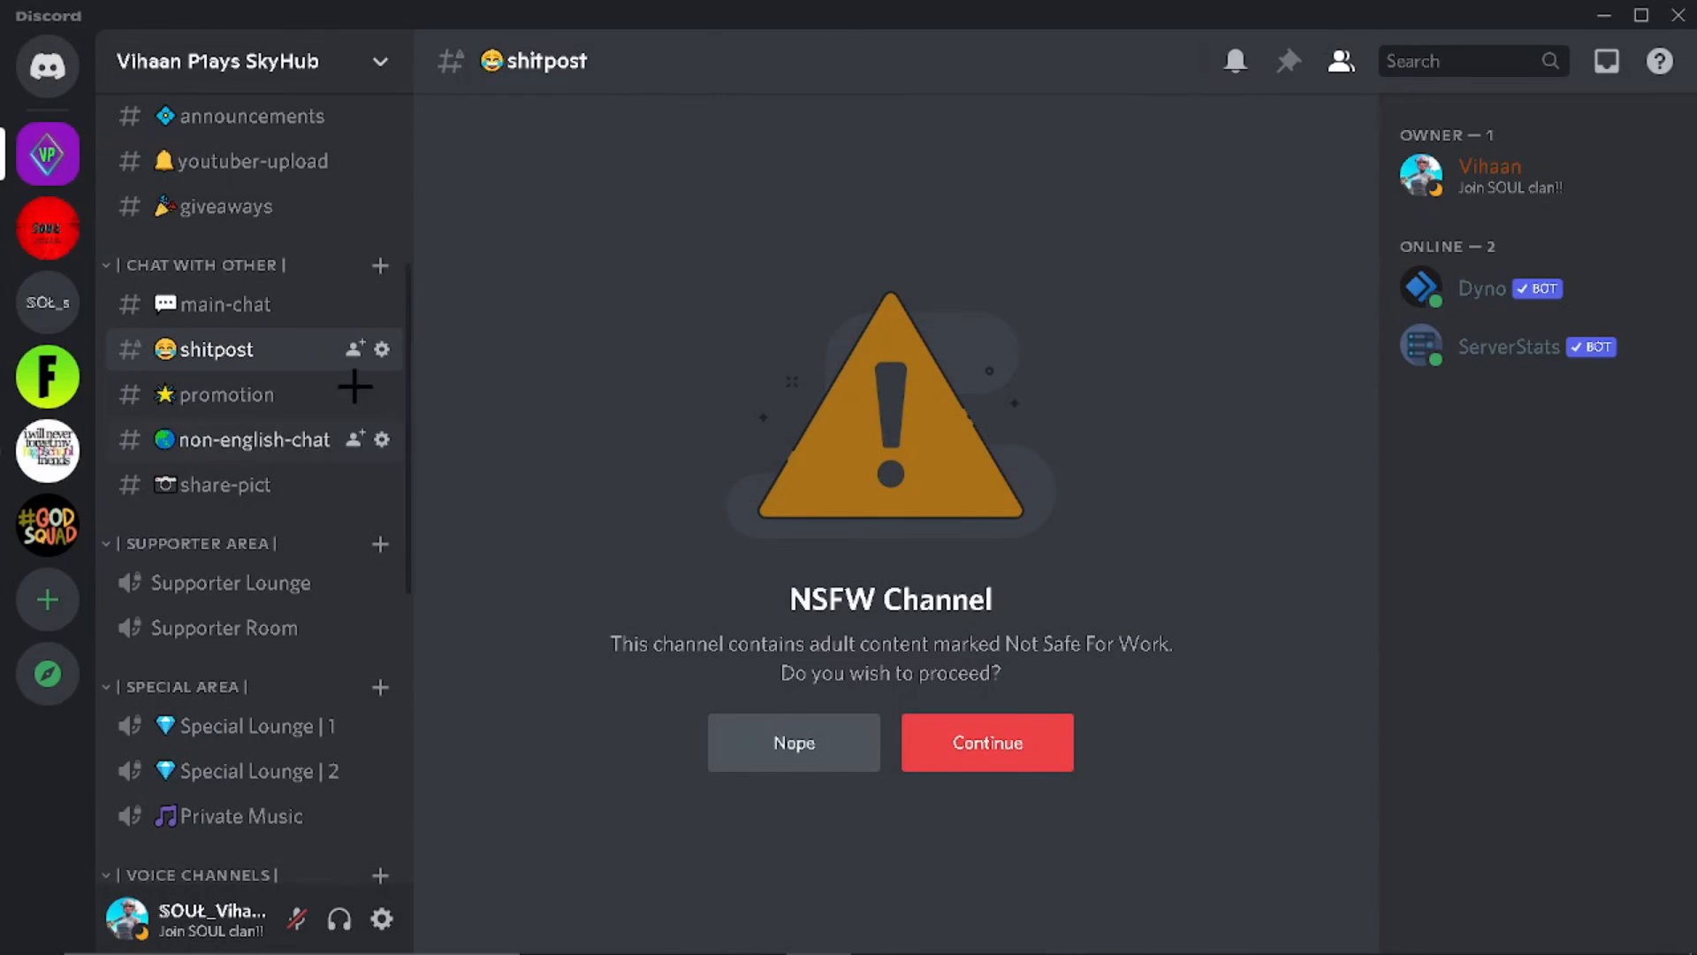
Step: Open the rules channel's settings
{"action": "scroll", "coordinate": [332, 268], "scroll_direction": "up", "scroll_amount": 3}
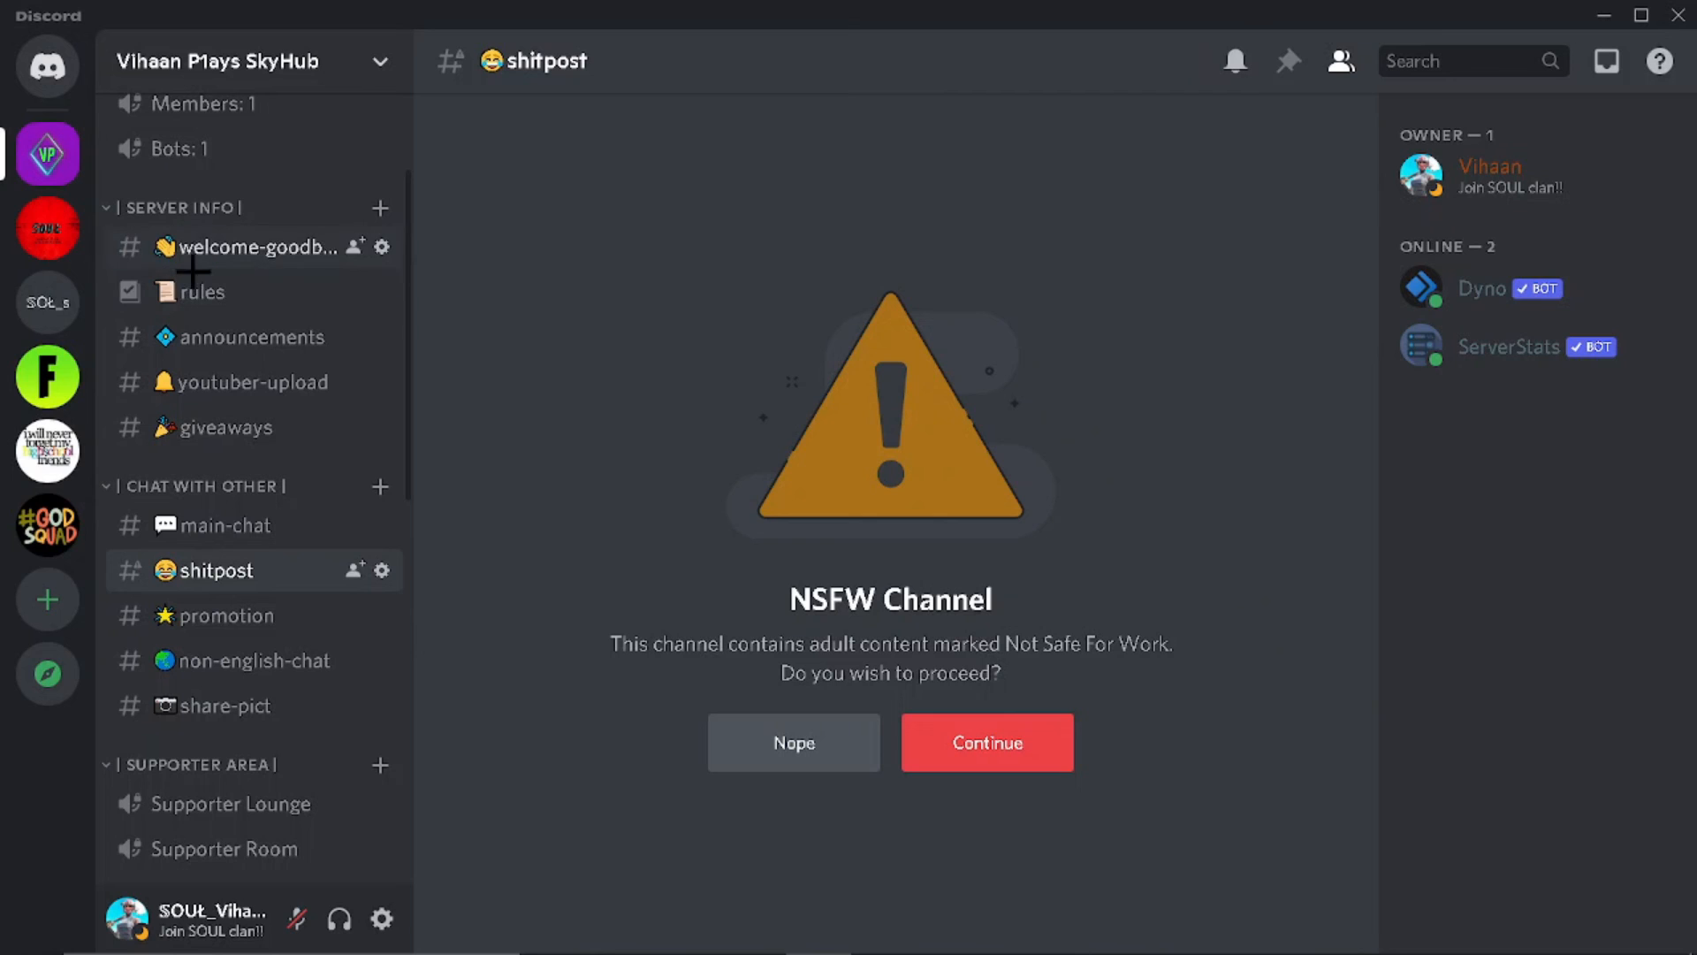
{"action": "left_click", "coordinate": [383, 292]}
{"action": "scroll", "coordinate": [993, 662], "scroll_direction": "down", "scroll_amount": 5}
Step: Browse the rules channel's Permissions, Integrations and Invites pages, then close settings unchanged
{"action": "scroll", "coordinate": [796, 511], "scroll_direction": "up", "scroll_amount": 2}
{"action": "scroll", "coordinate": [796, 511], "scroll_direction": "up", "scroll_amount": 2}
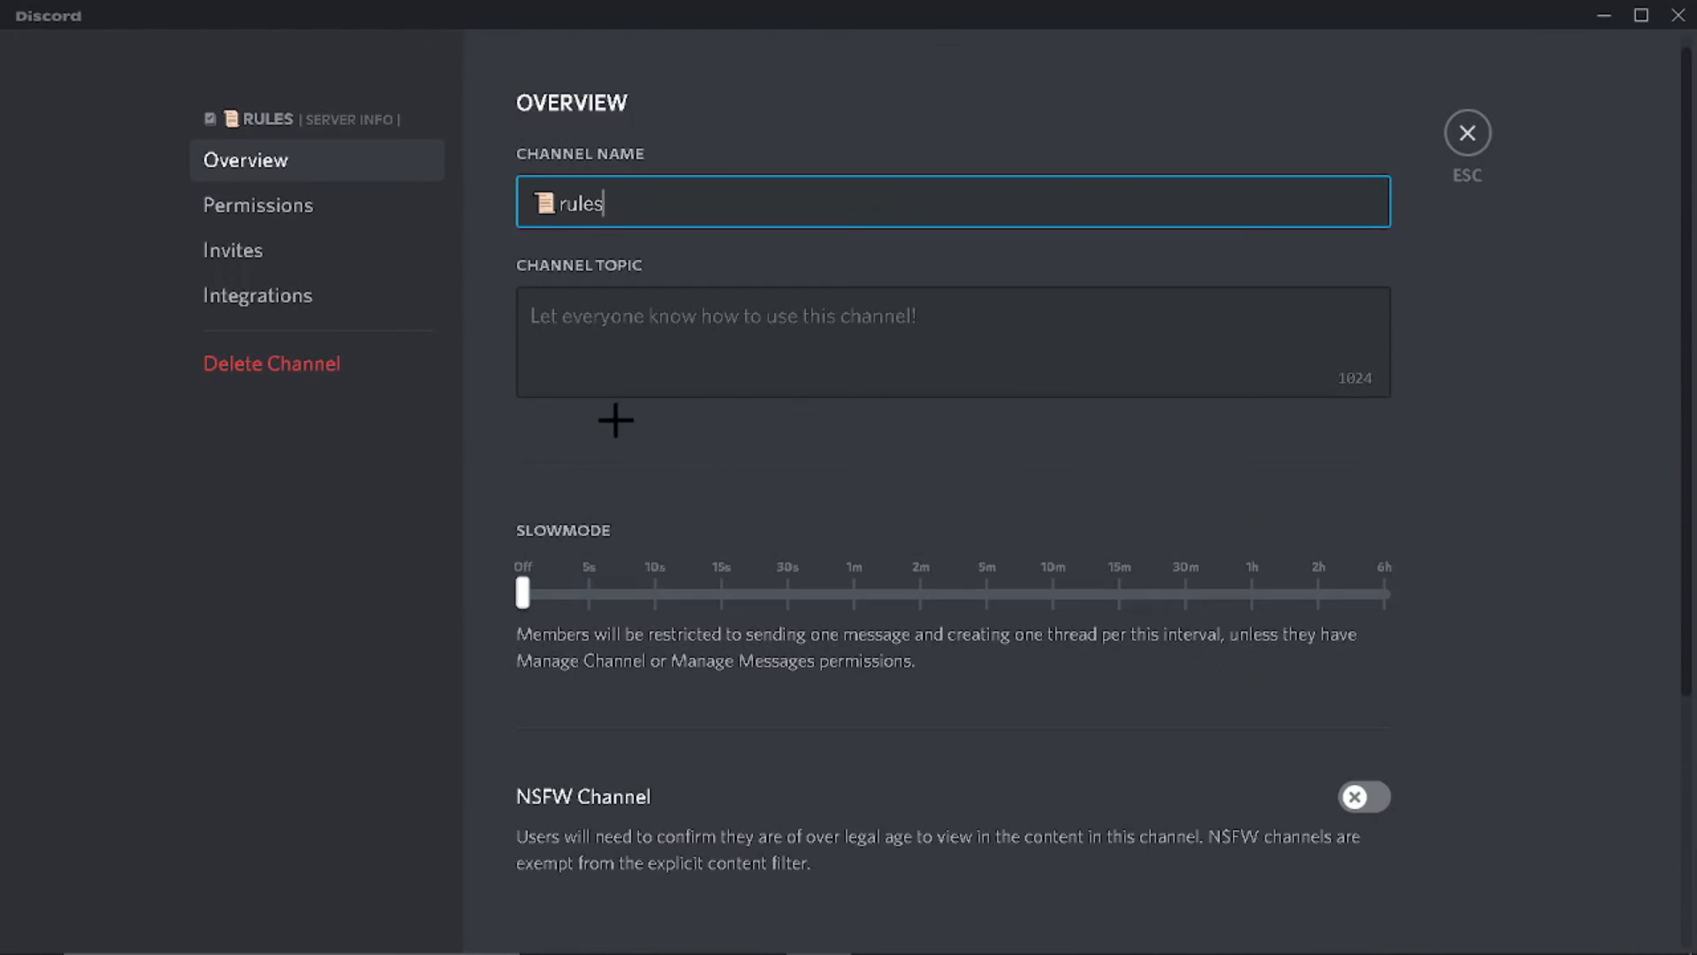
{"action": "left_click", "coordinate": [265, 205]}
{"action": "scroll", "coordinate": [1117, 542], "scroll_direction": "down", "scroll_amount": 3}
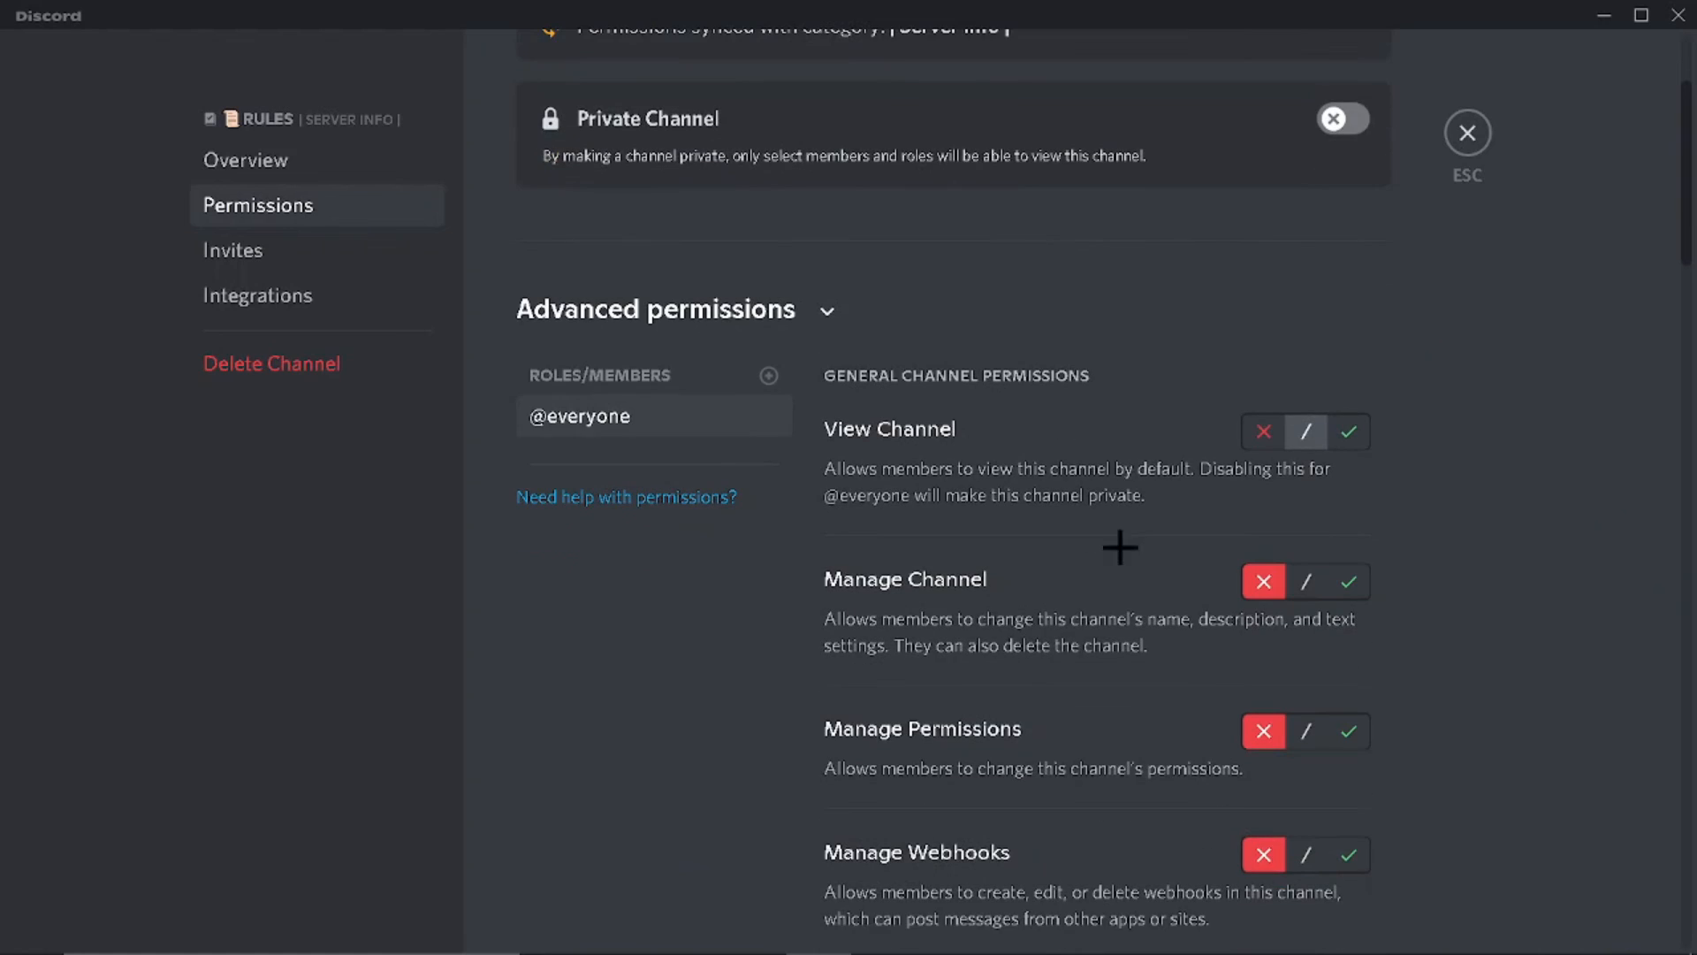
{"action": "left_click", "coordinate": [290, 281]}
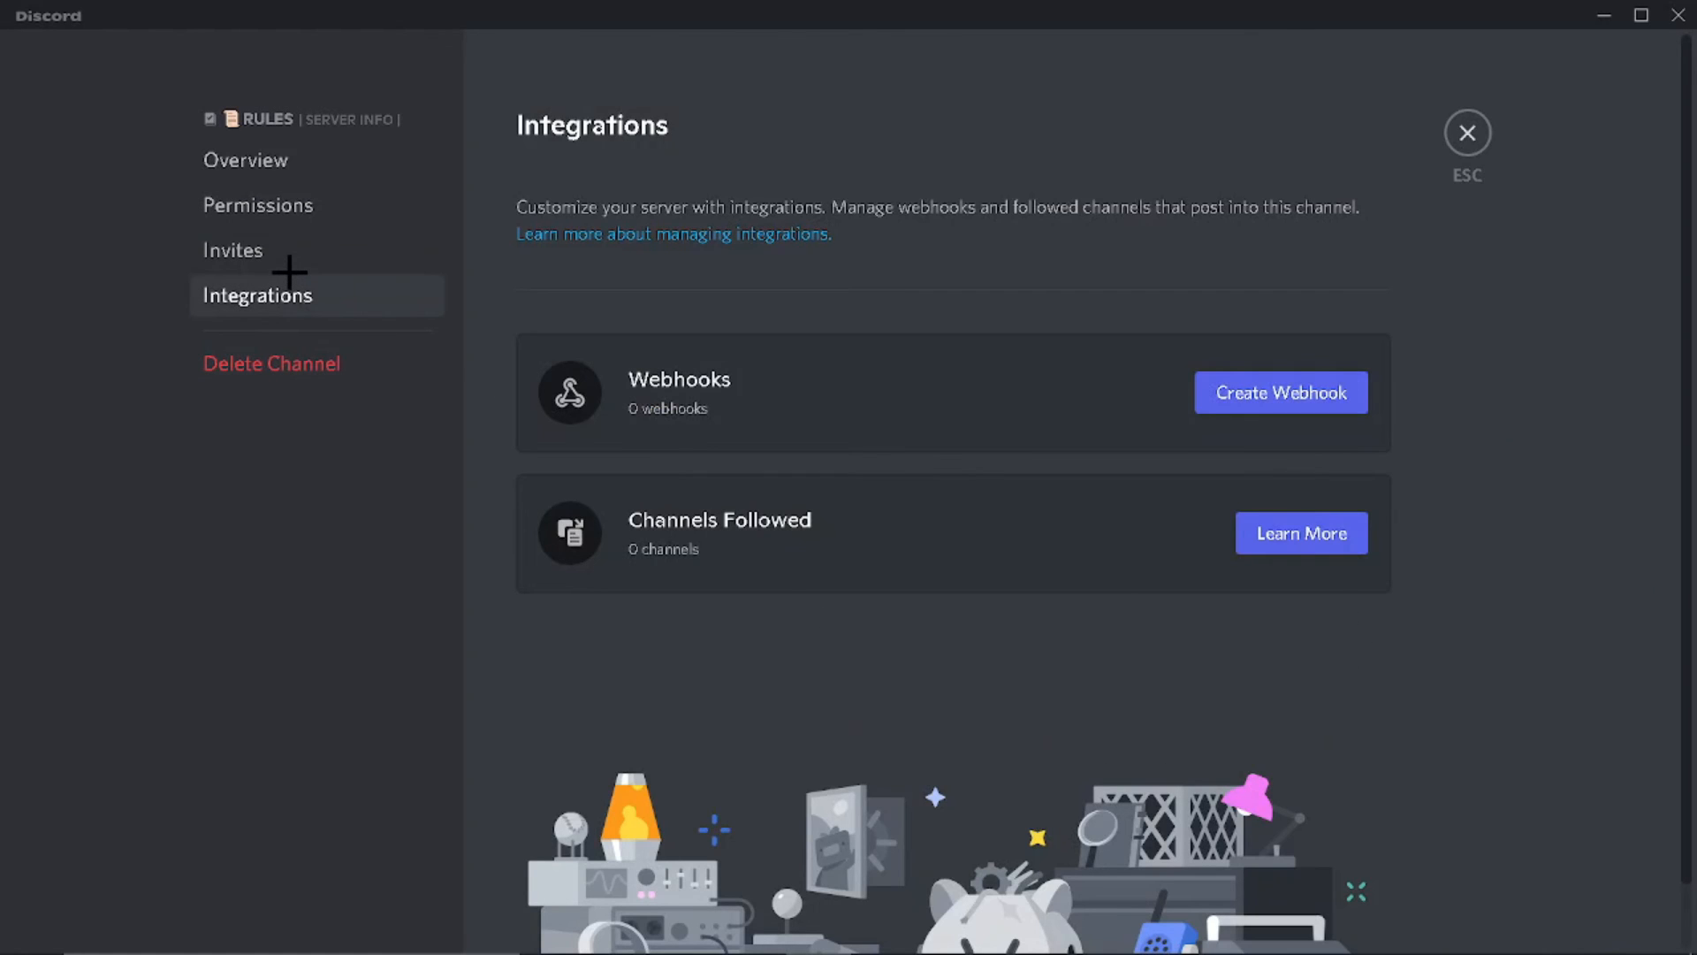
{"action": "left_click", "coordinate": [269, 261]}
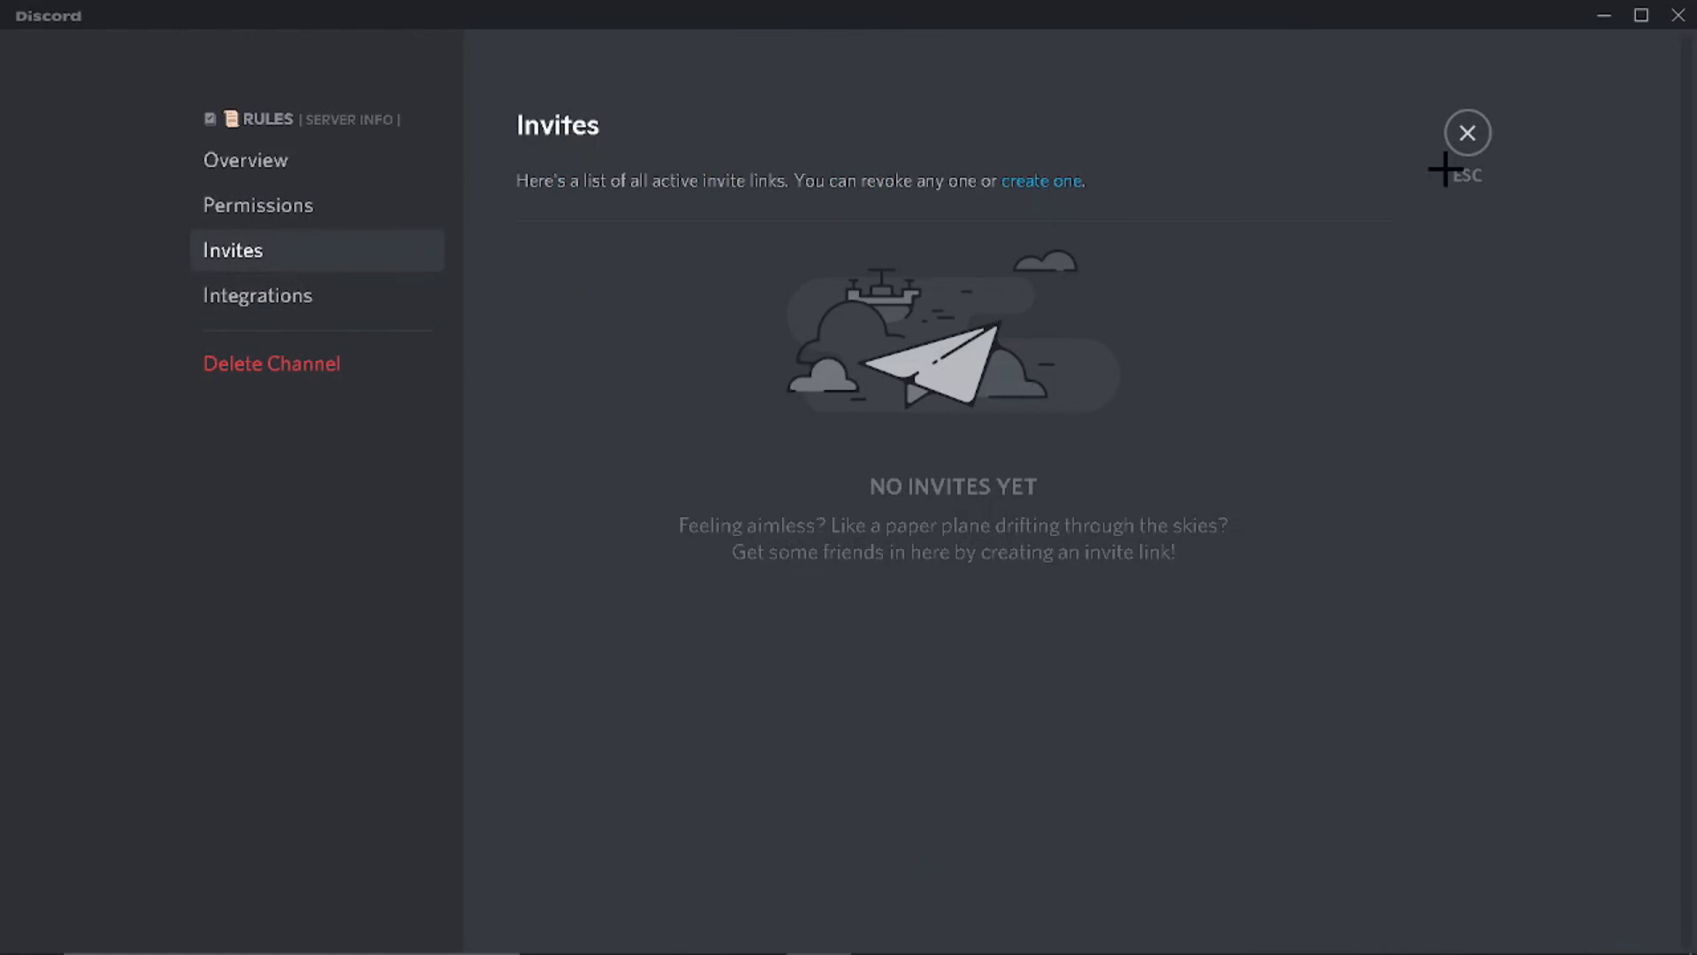
{"action": "left_click", "coordinate": [1468, 134]}
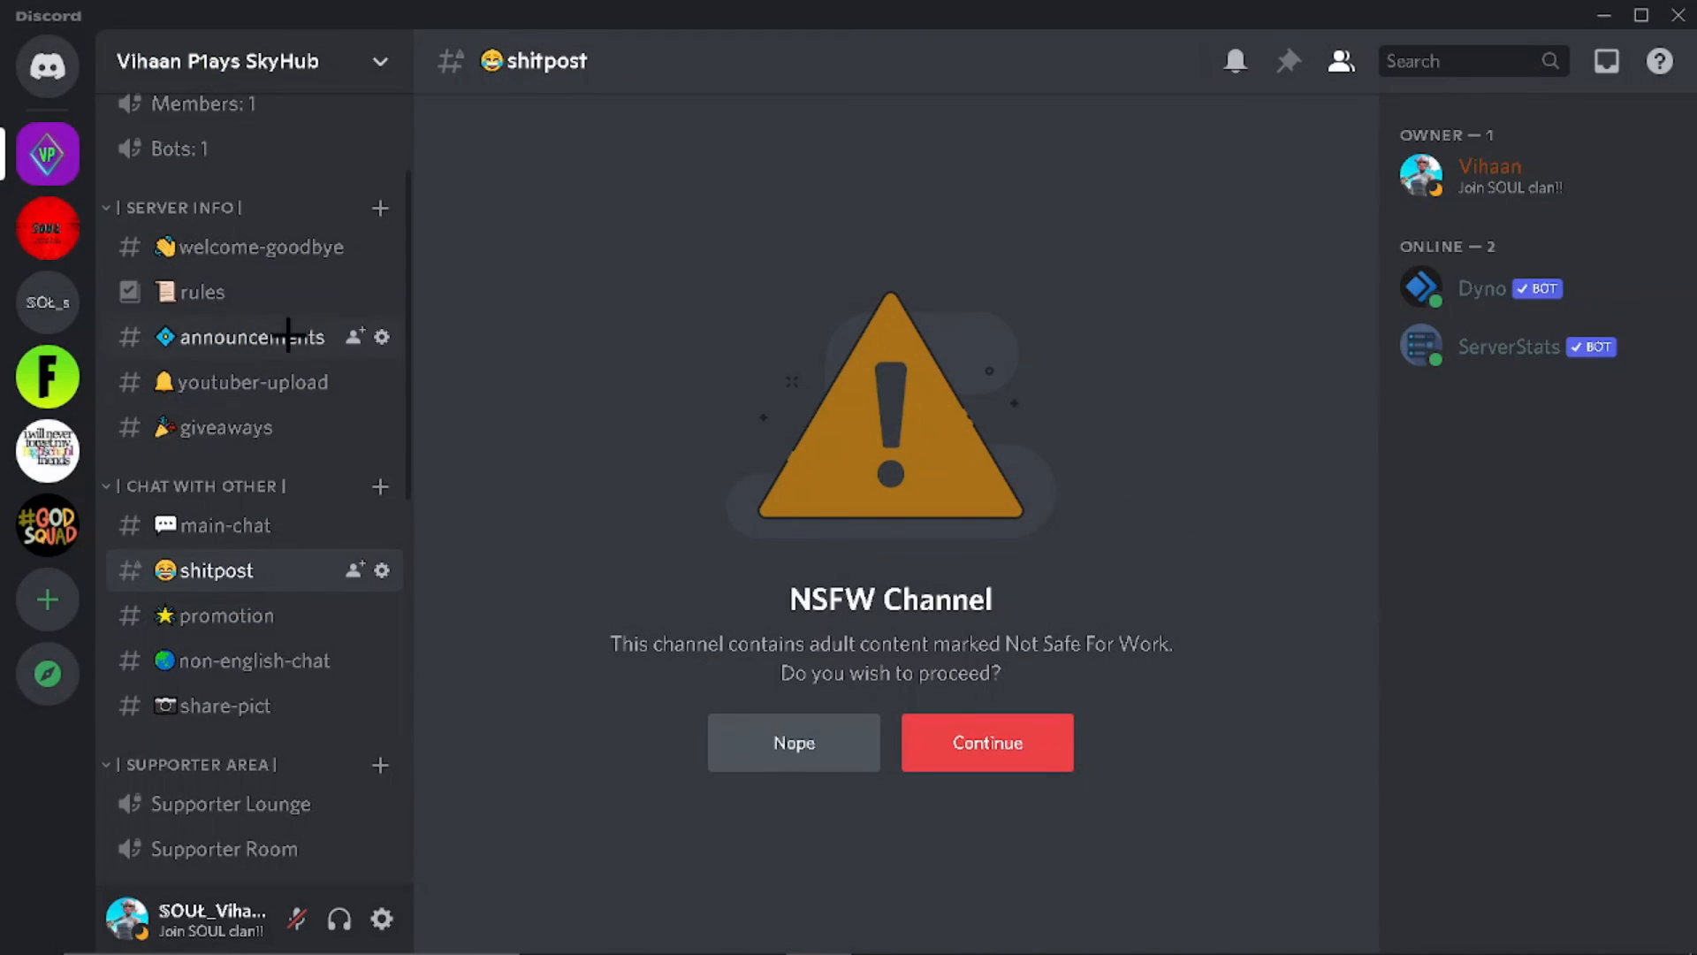
{"action": "scroll", "coordinate": [197, 294], "scroll_direction": "up", "scroll_amount": 2}
{"action": "scroll", "coordinate": [197, 294], "scroll_direction": "down", "scroll_amount": 2}
{"action": "scroll", "coordinate": [333, 644], "scroll_direction": "down", "scroll_amount": 6}
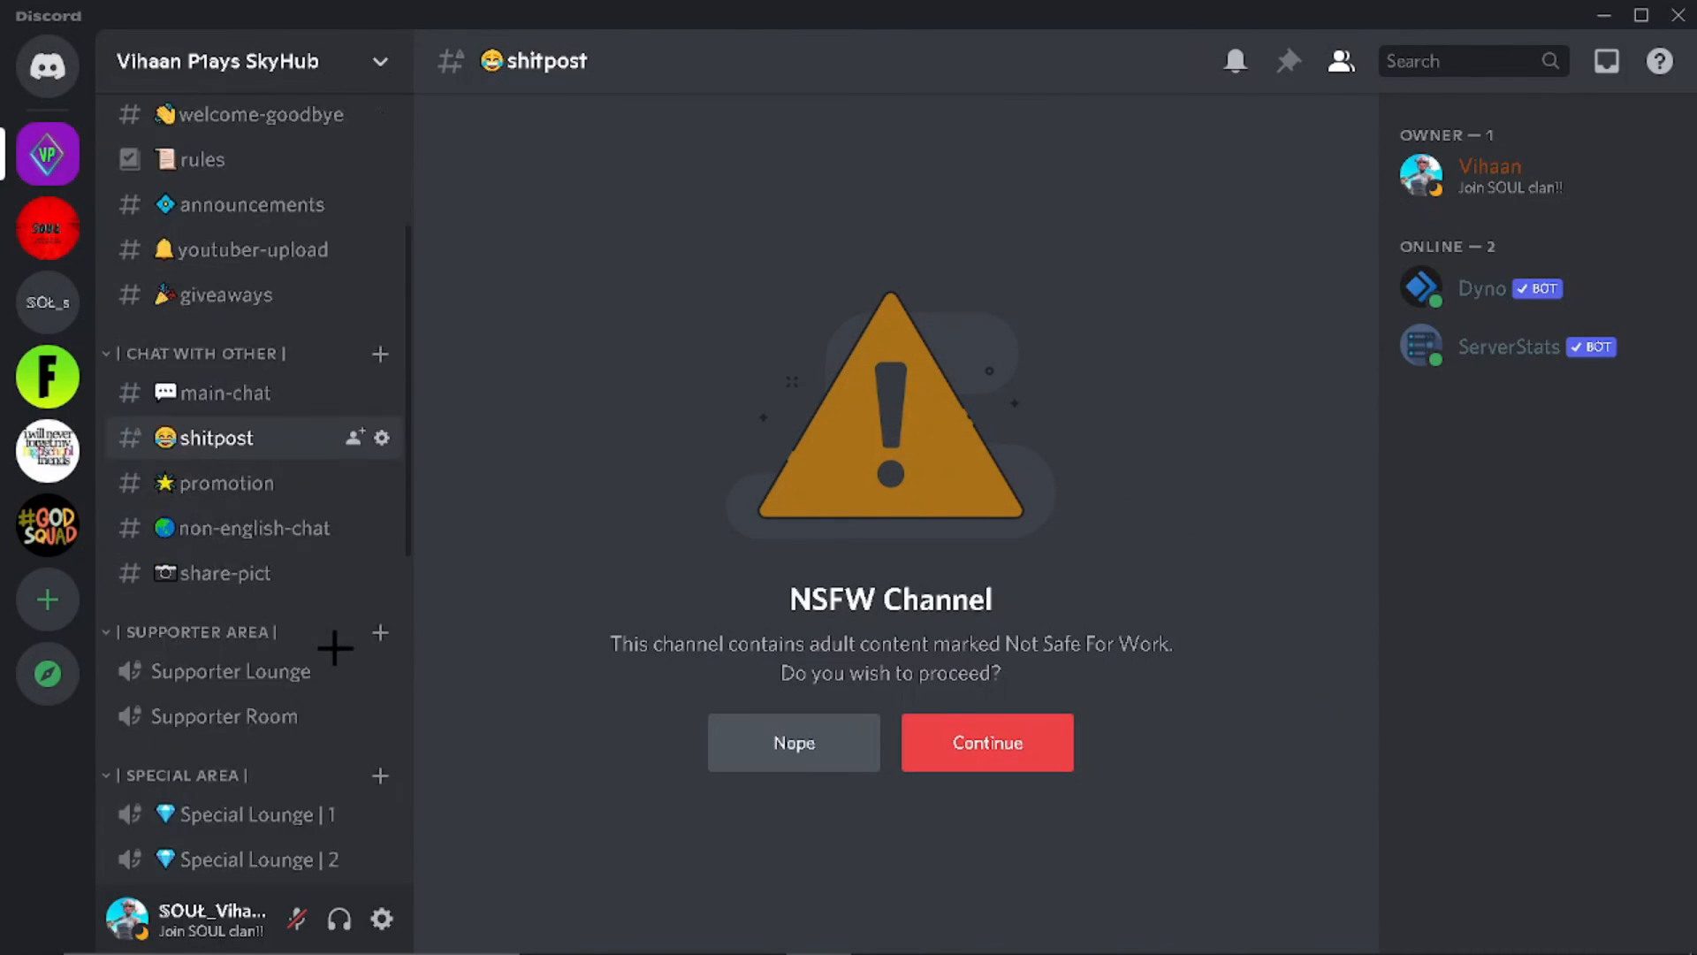
{"action": "scroll", "coordinate": [332, 629], "scroll_direction": "up", "scroll_amount": 7}
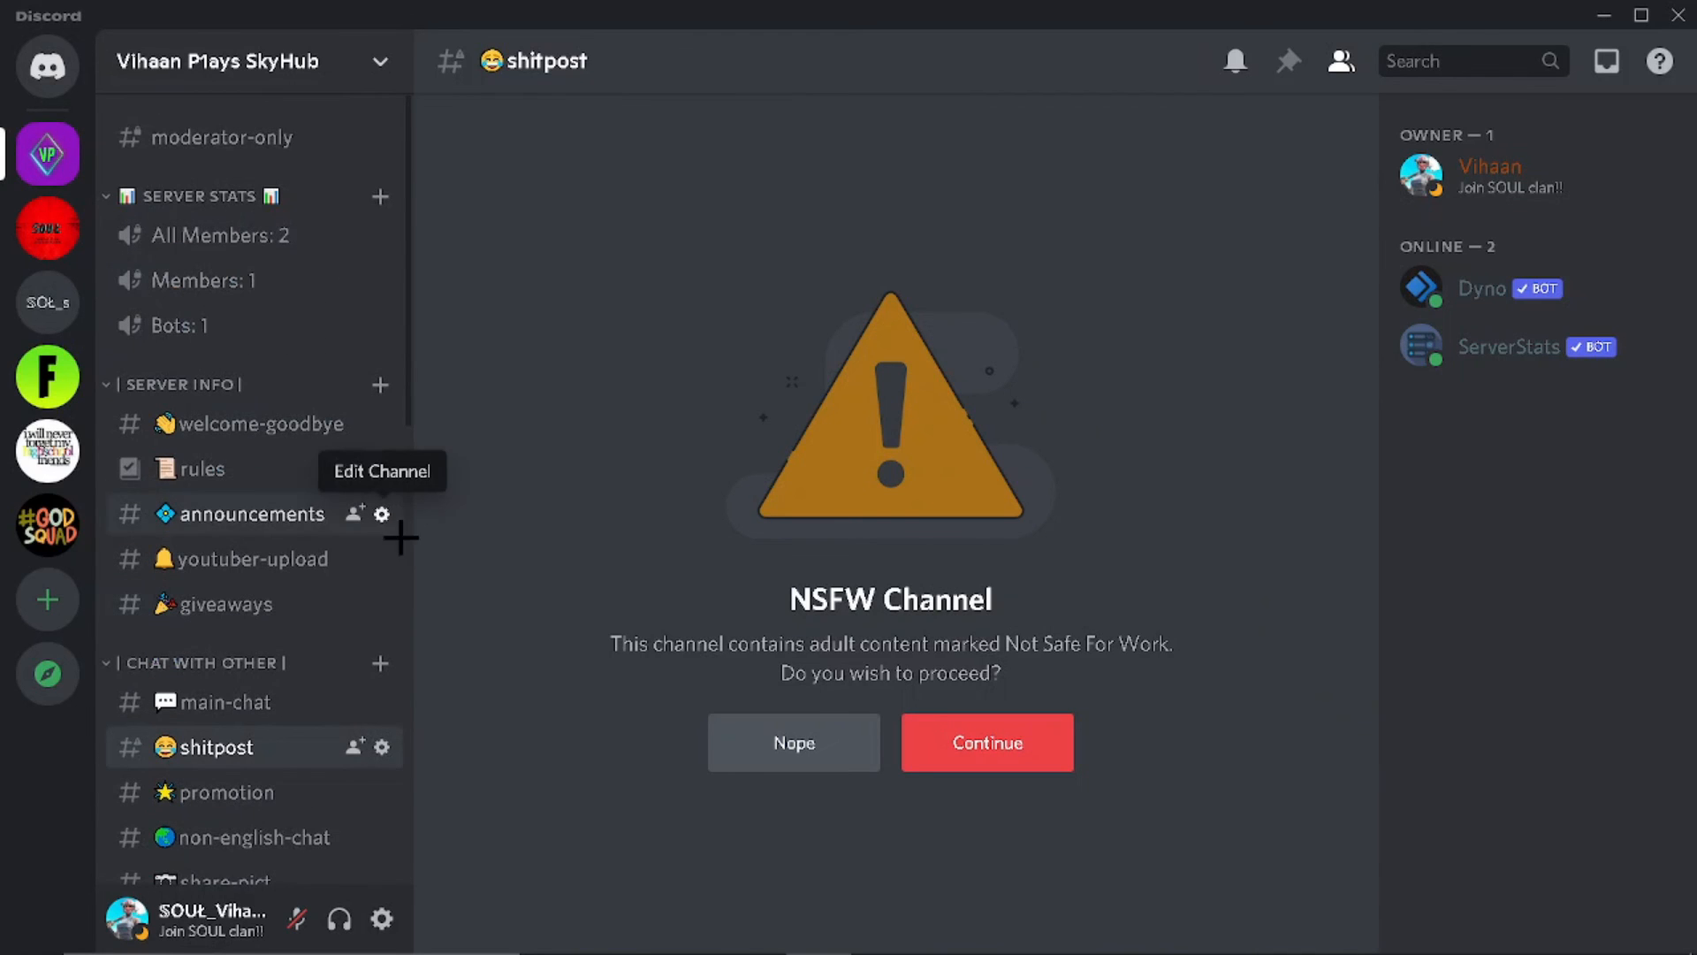
Step: Turn on Announcement Channel for #announcements, save the change, and close its settings
{"action": "left_click", "coordinate": [381, 514]}
{"action": "scroll", "coordinate": [992, 553], "scroll_direction": "down", "scroll_amount": 3}
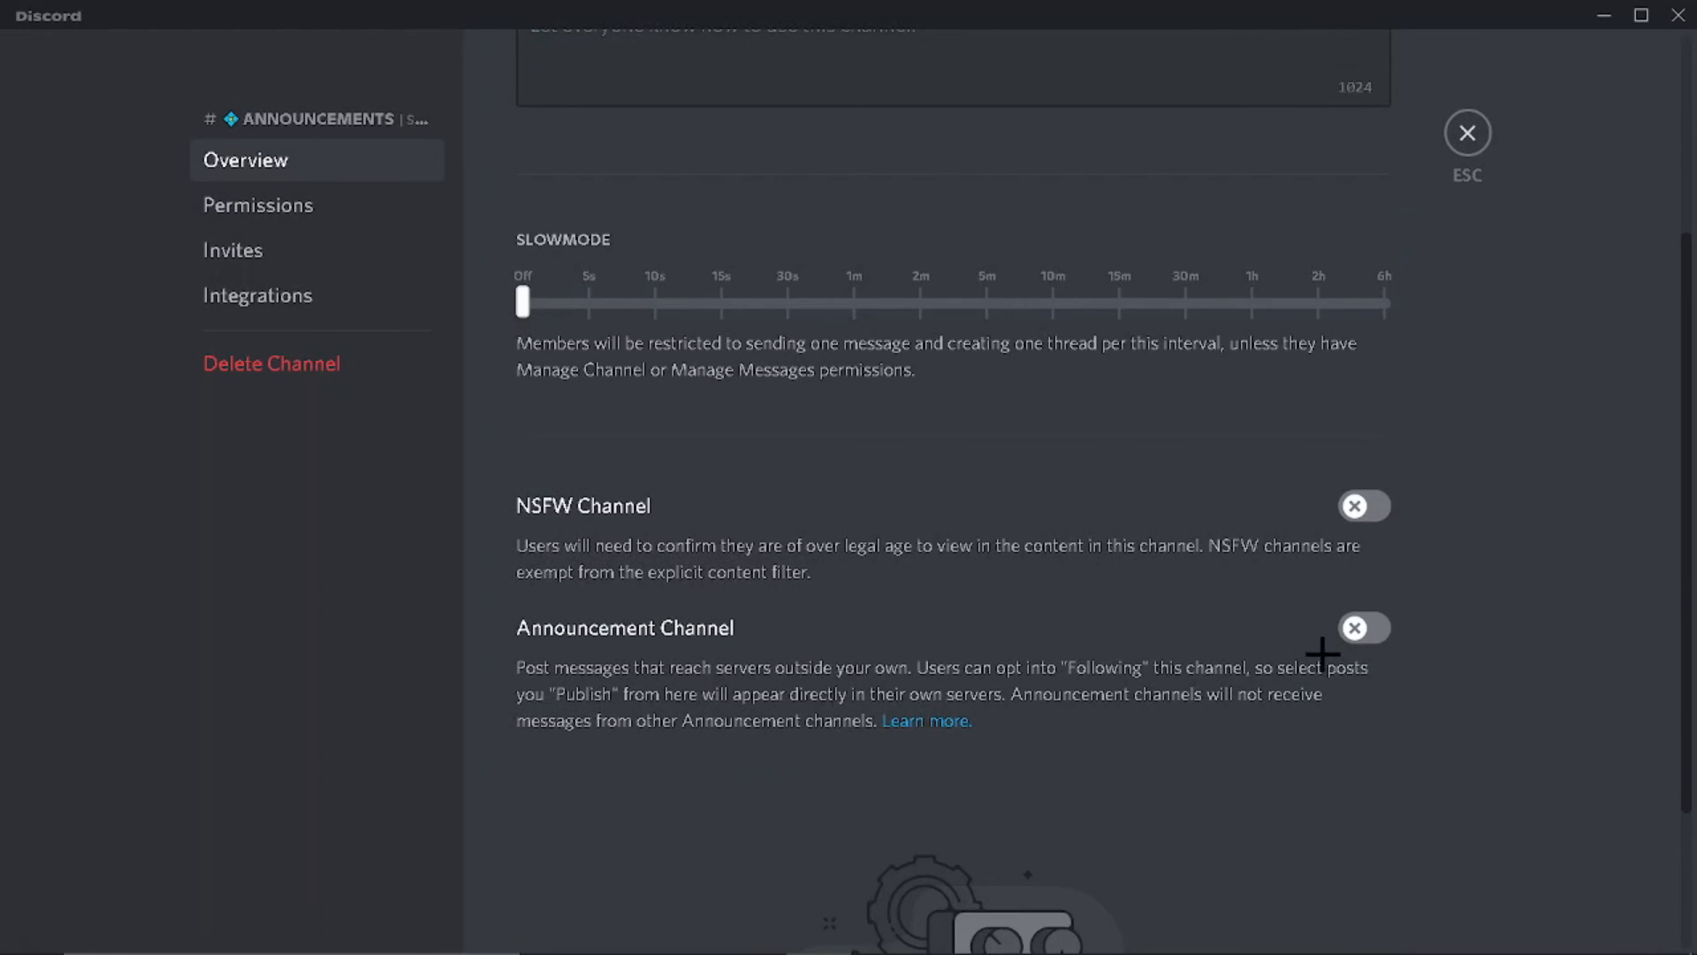
{"action": "left_click", "coordinate": [1364, 631]}
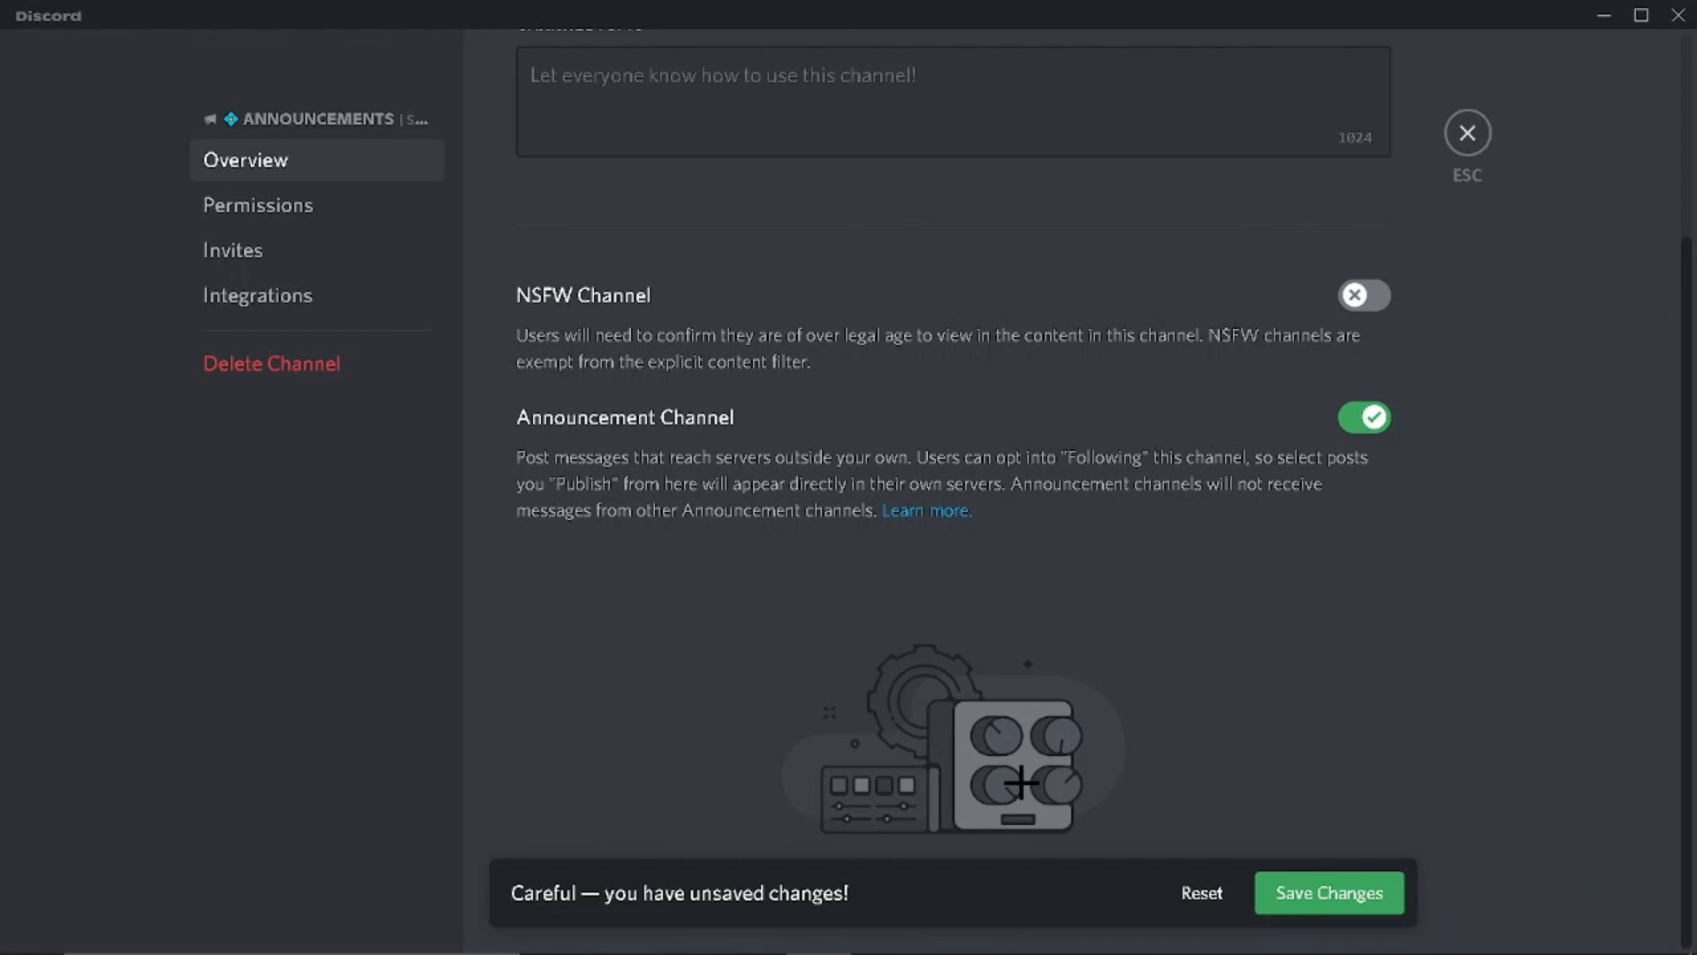
{"action": "left_click", "coordinate": [1324, 879]}
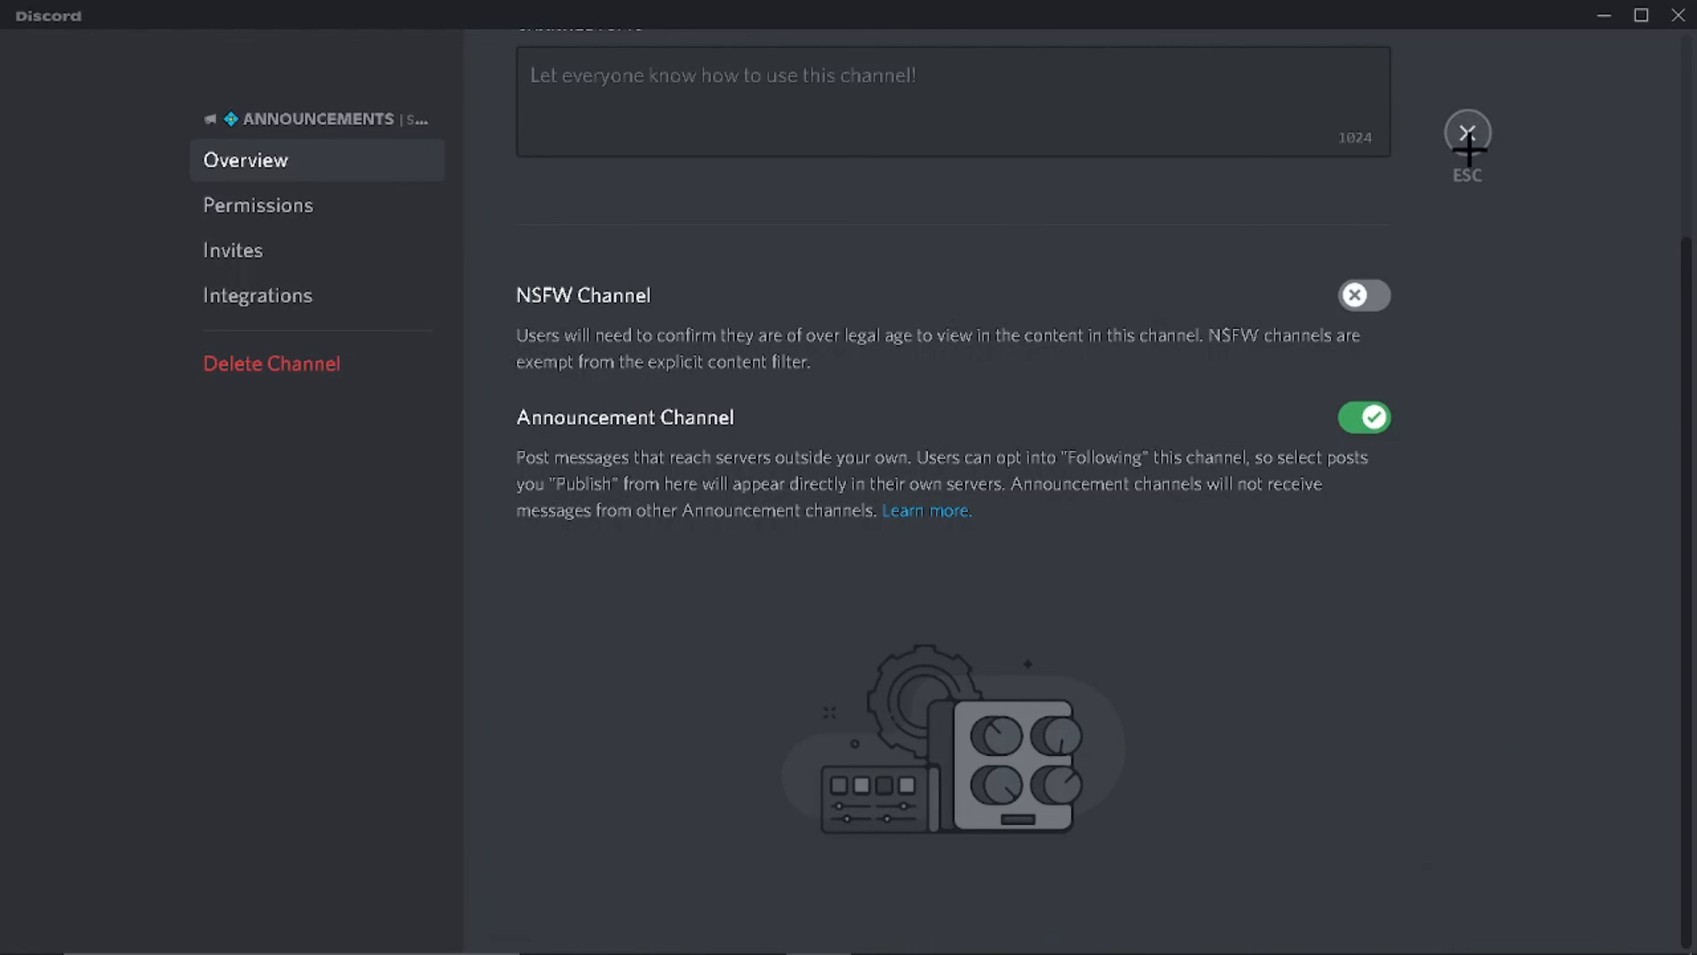
{"action": "left_click", "coordinate": [1468, 134]}
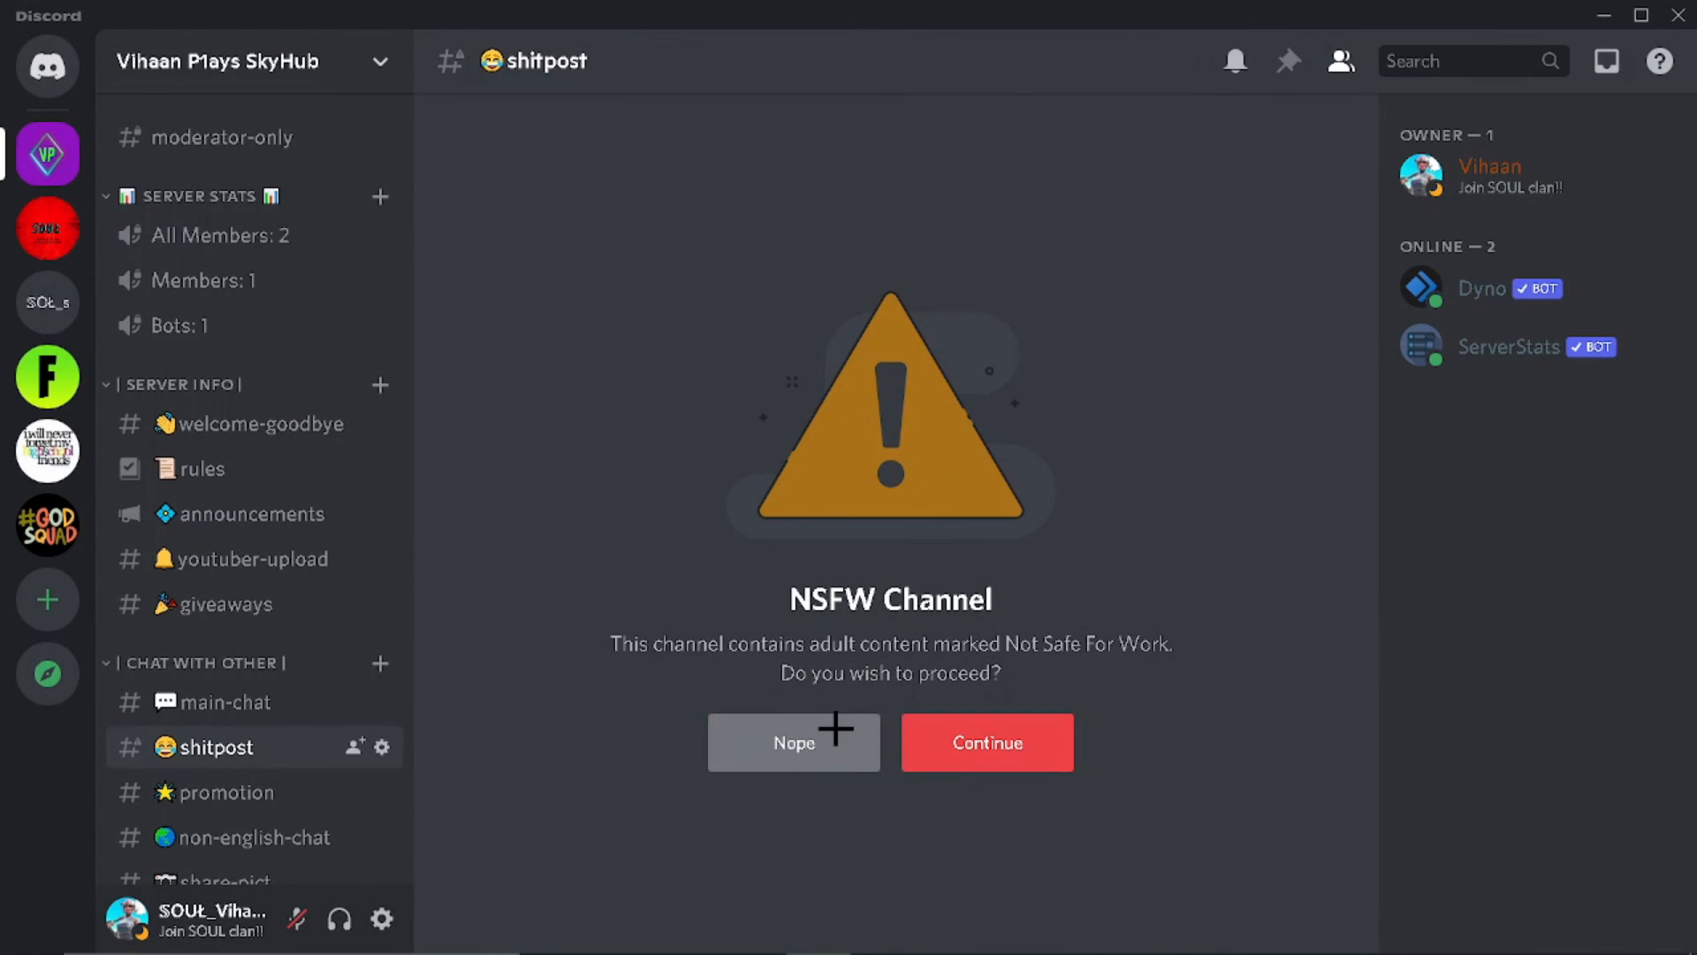
Step: Continue past the NSFW warning into shitpost and type 'ergb2k uvgi'
{"action": "left_click", "coordinate": [978, 740]}
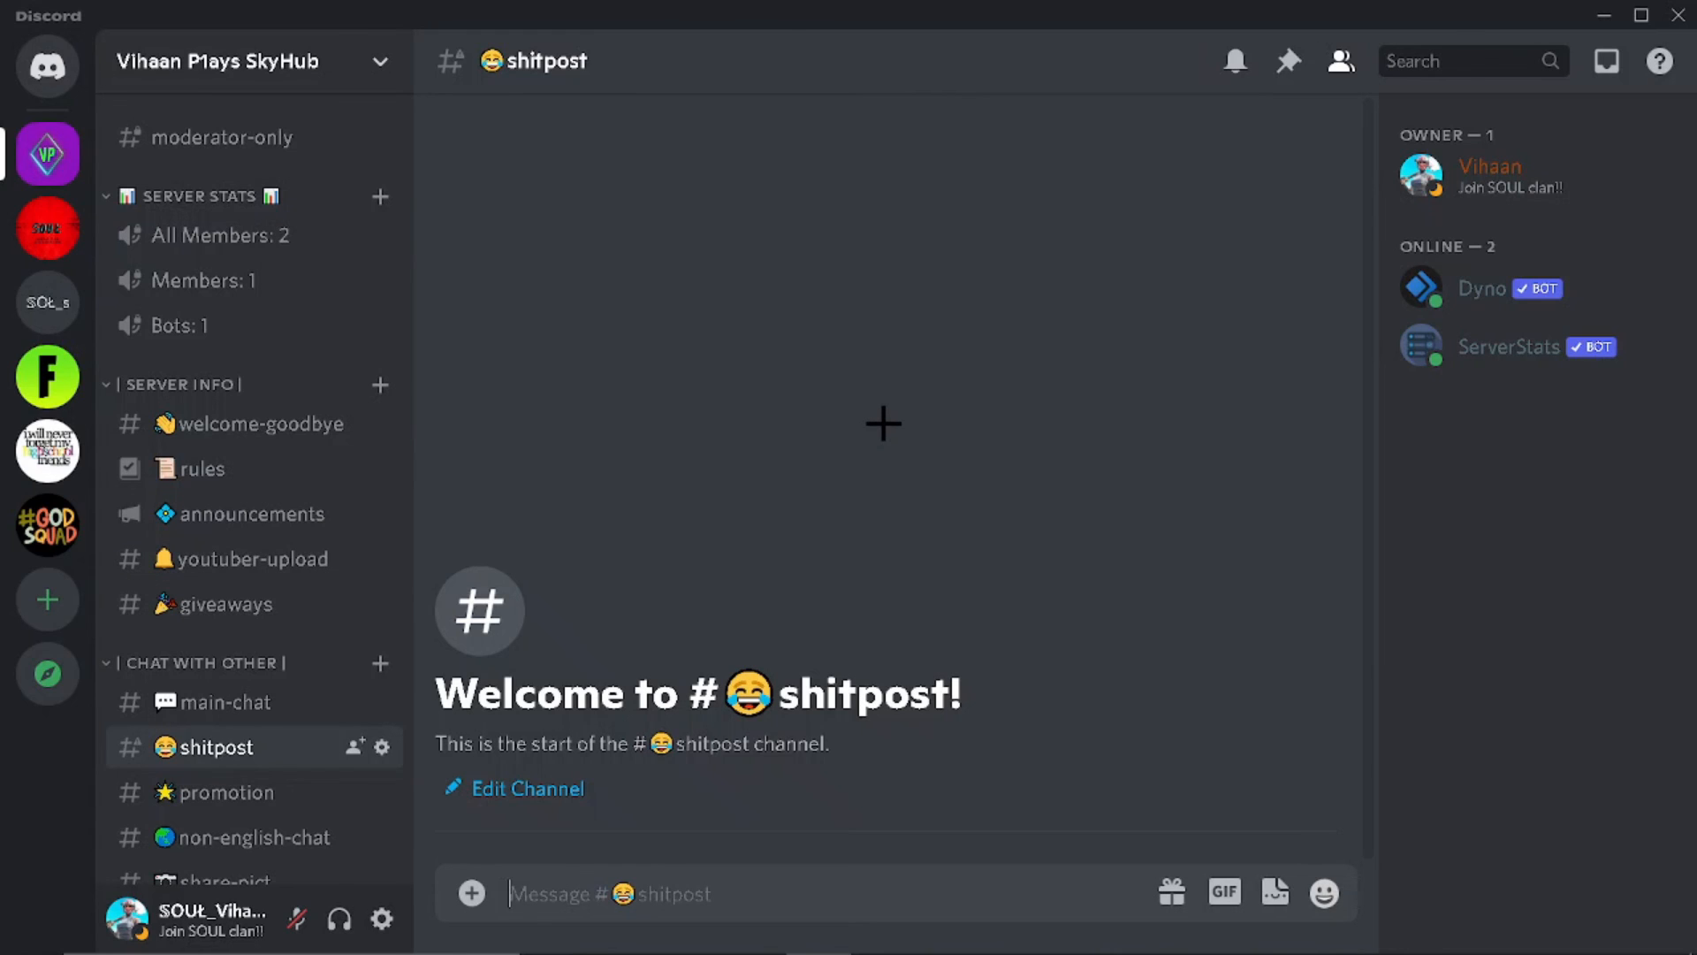
{"action": "type", "text": "ergb2k uvgi"}
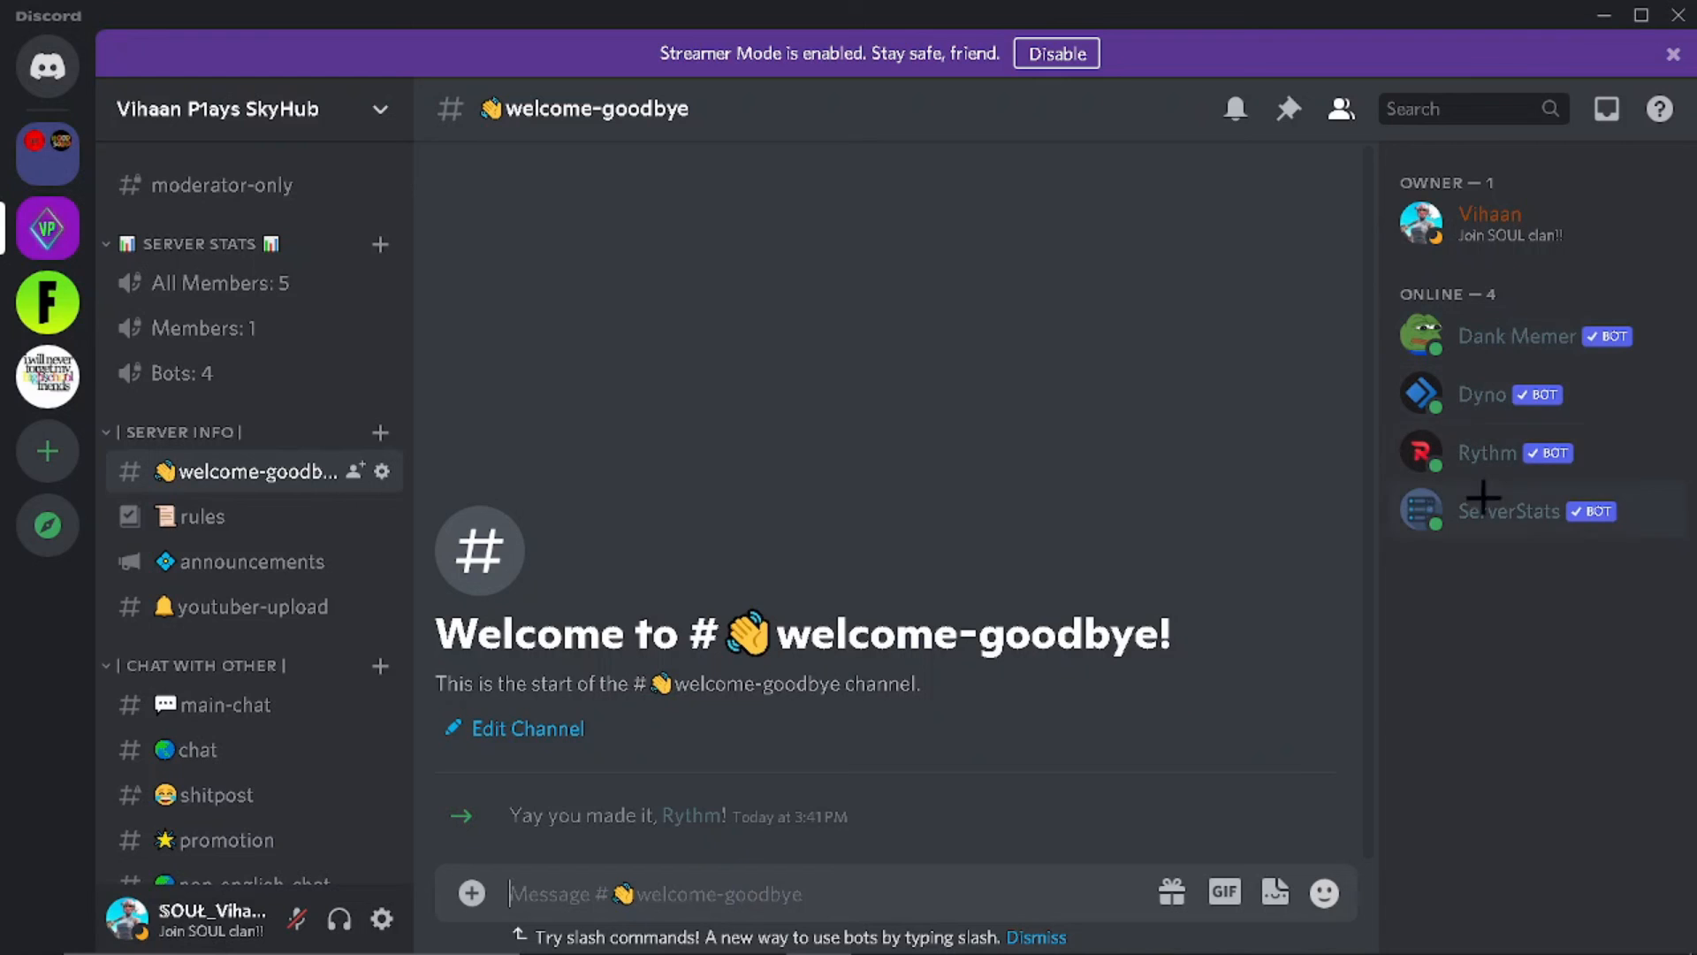
Step: View the Dank Memer, Dyno, Rythm and ServerStats bot profiles in the member list
{"action": "left_click", "coordinate": [1547, 337]}
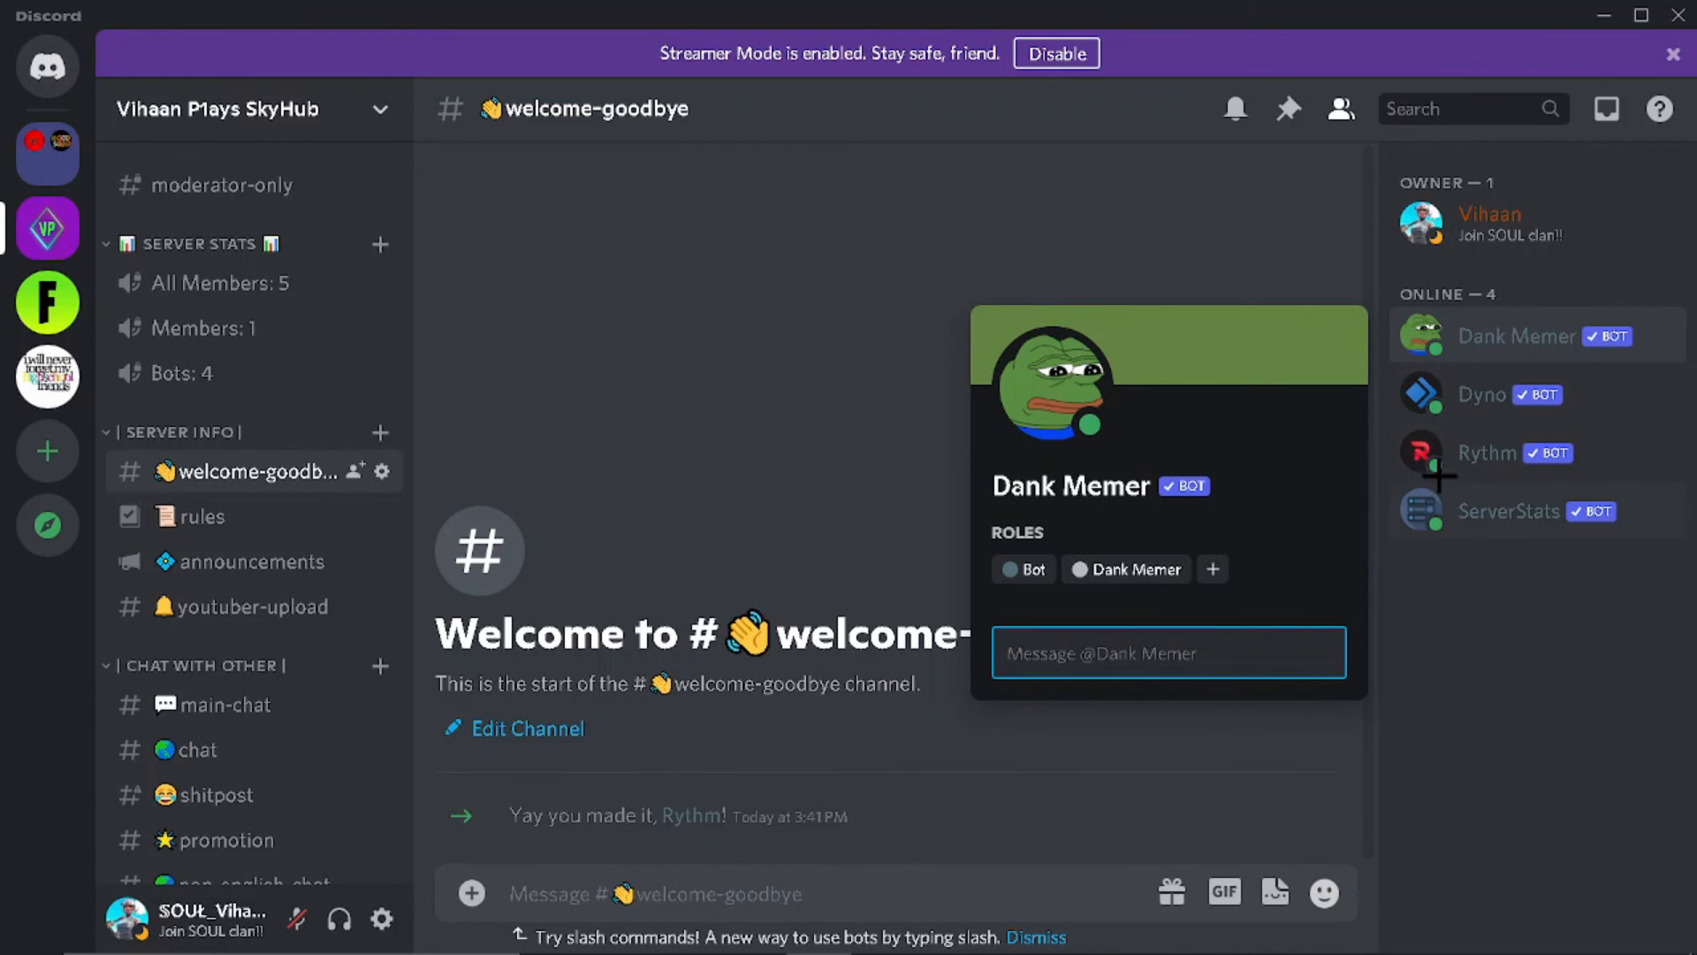
{"action": "left_click", "coordinate": [1455, 394]}
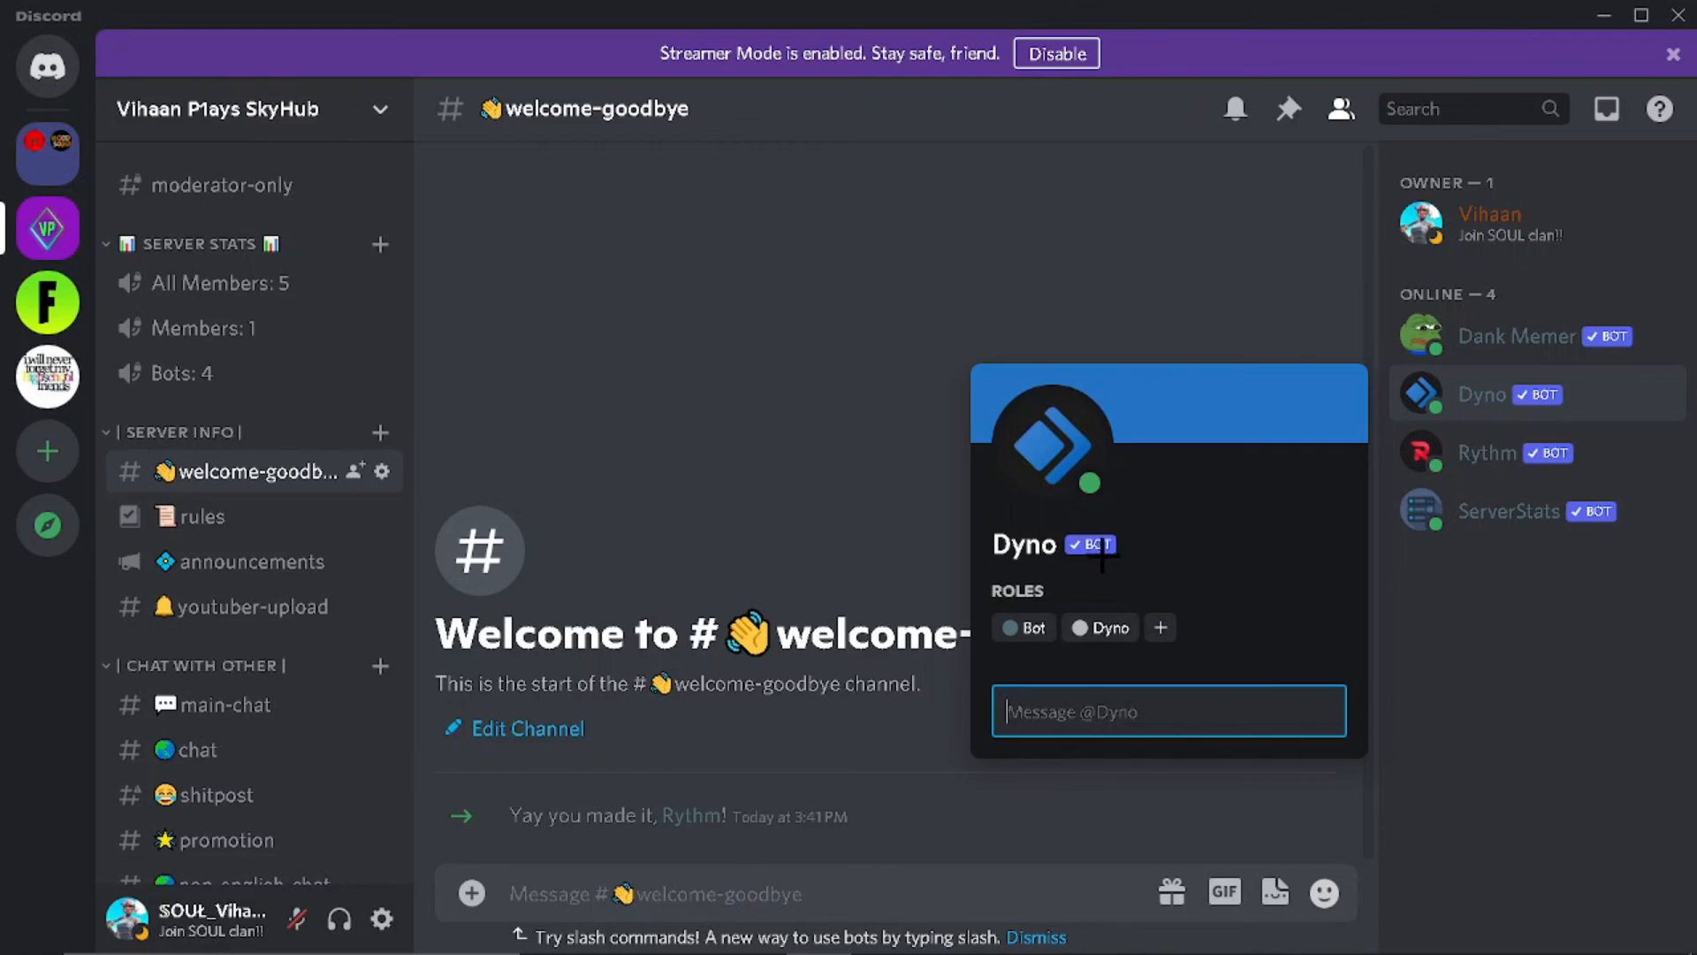
{"action": "left_click", "coordinate": [1423, 610]}
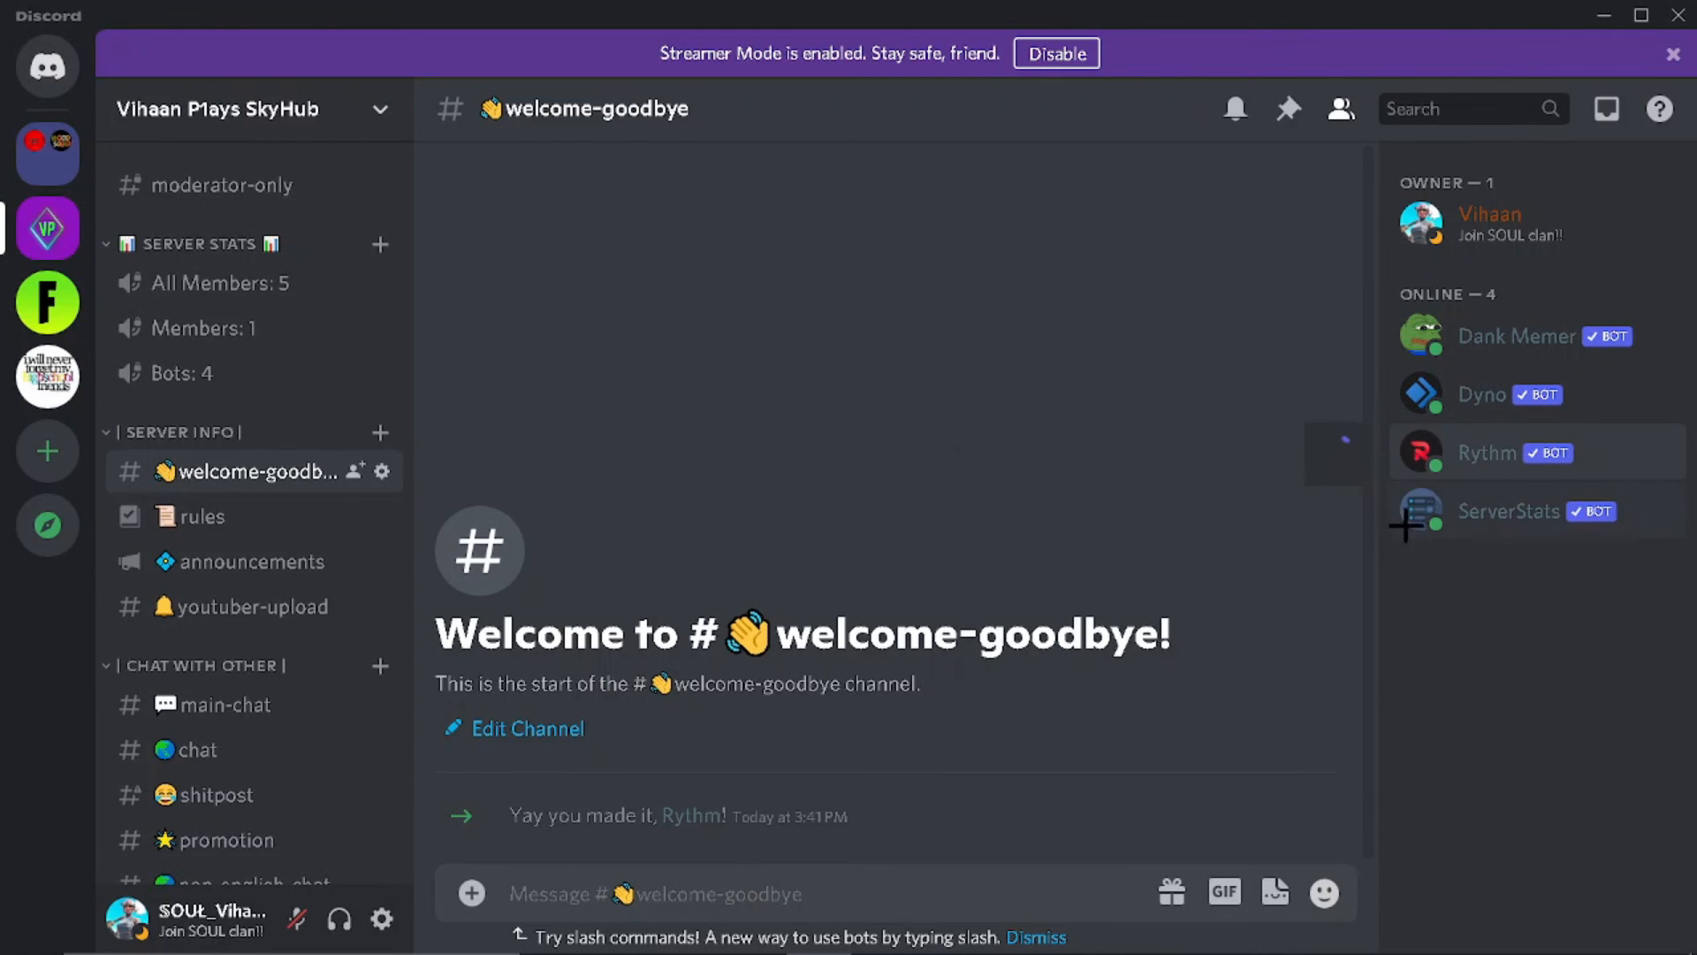
{"action": "left_click", "coordinate": [1423, 629]}
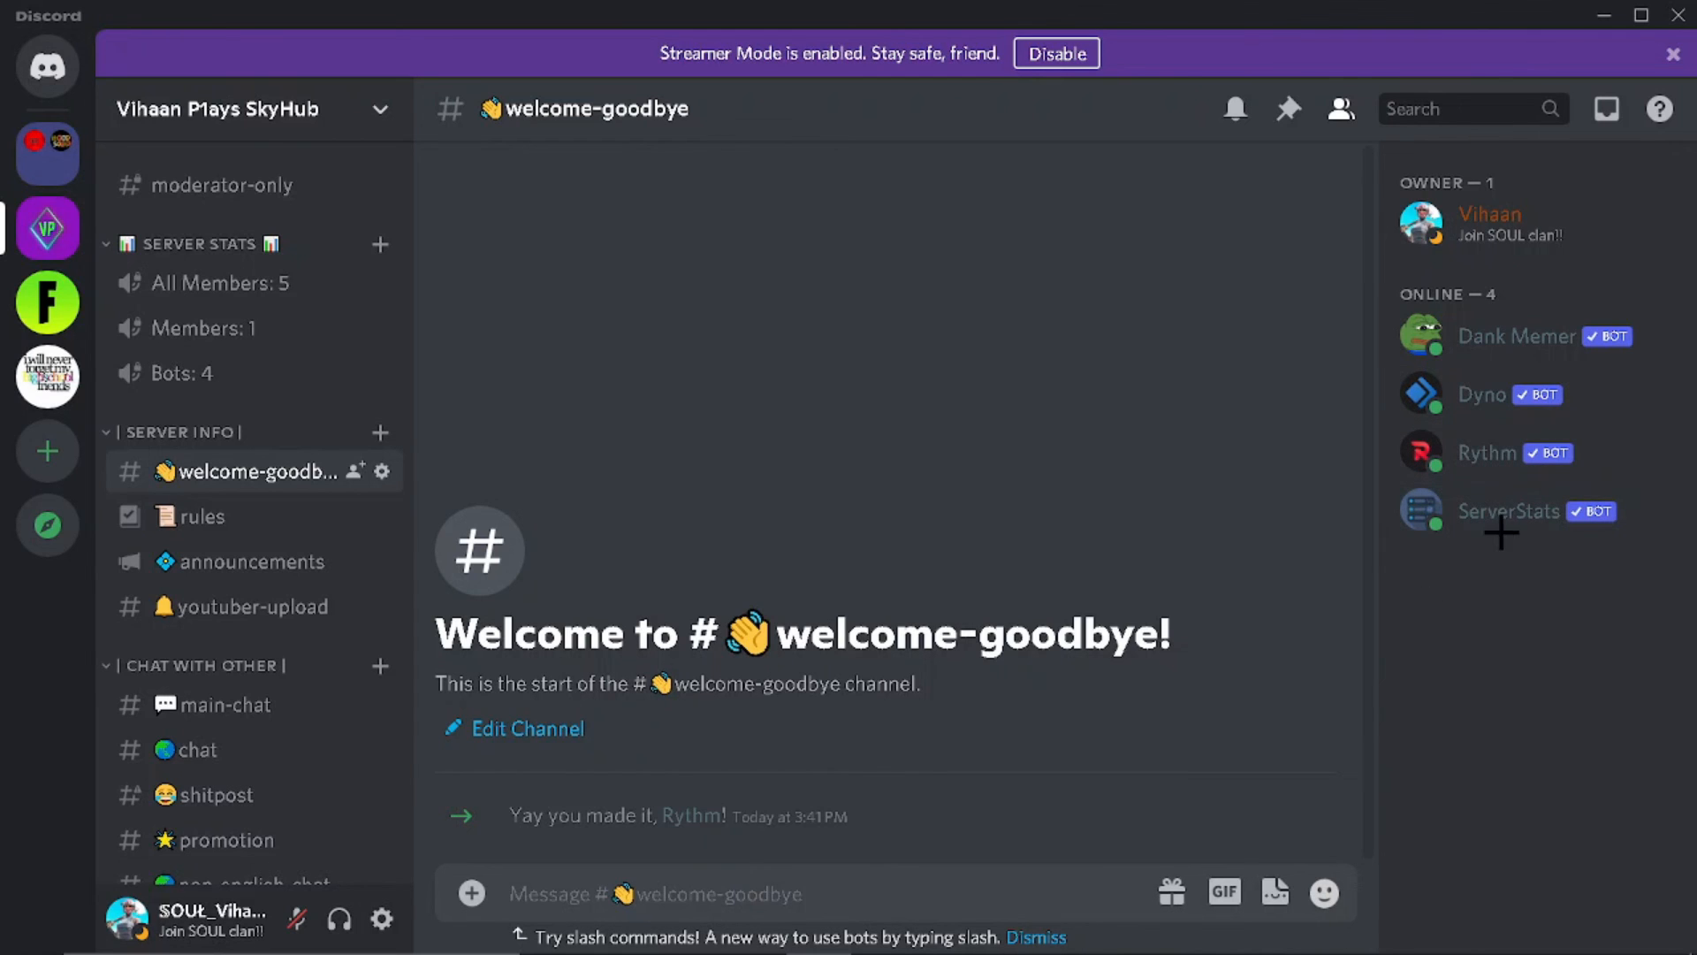
{"action": "left_click", "coordinate": [1450, 527]}
{"action": "left_click", "coordinate": [1486, 699]}
Step: Move through the rules and announcements channels to youtuber-upload
{"action": "scroll", "coordinate": [208, 265], "scroll_direction": "down", "scroll_amount": 4}
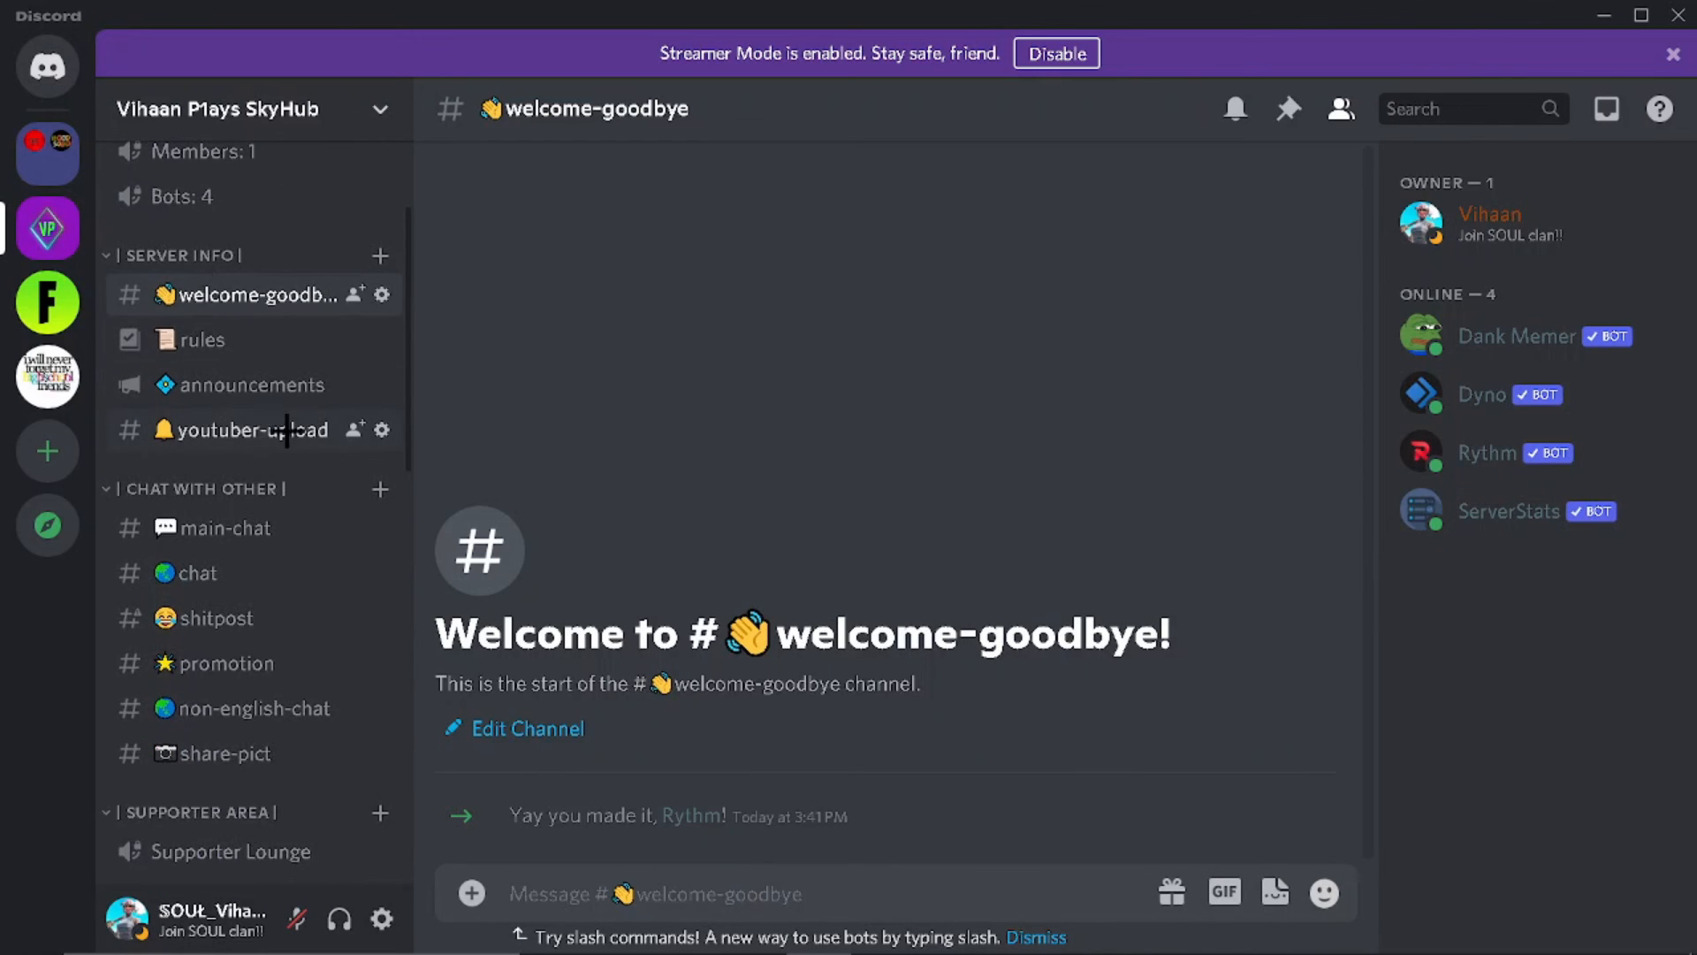
{"action": "scroll", "coordinate": [271, 457], "scroll_direction": "down", "scroll_amount": 1}
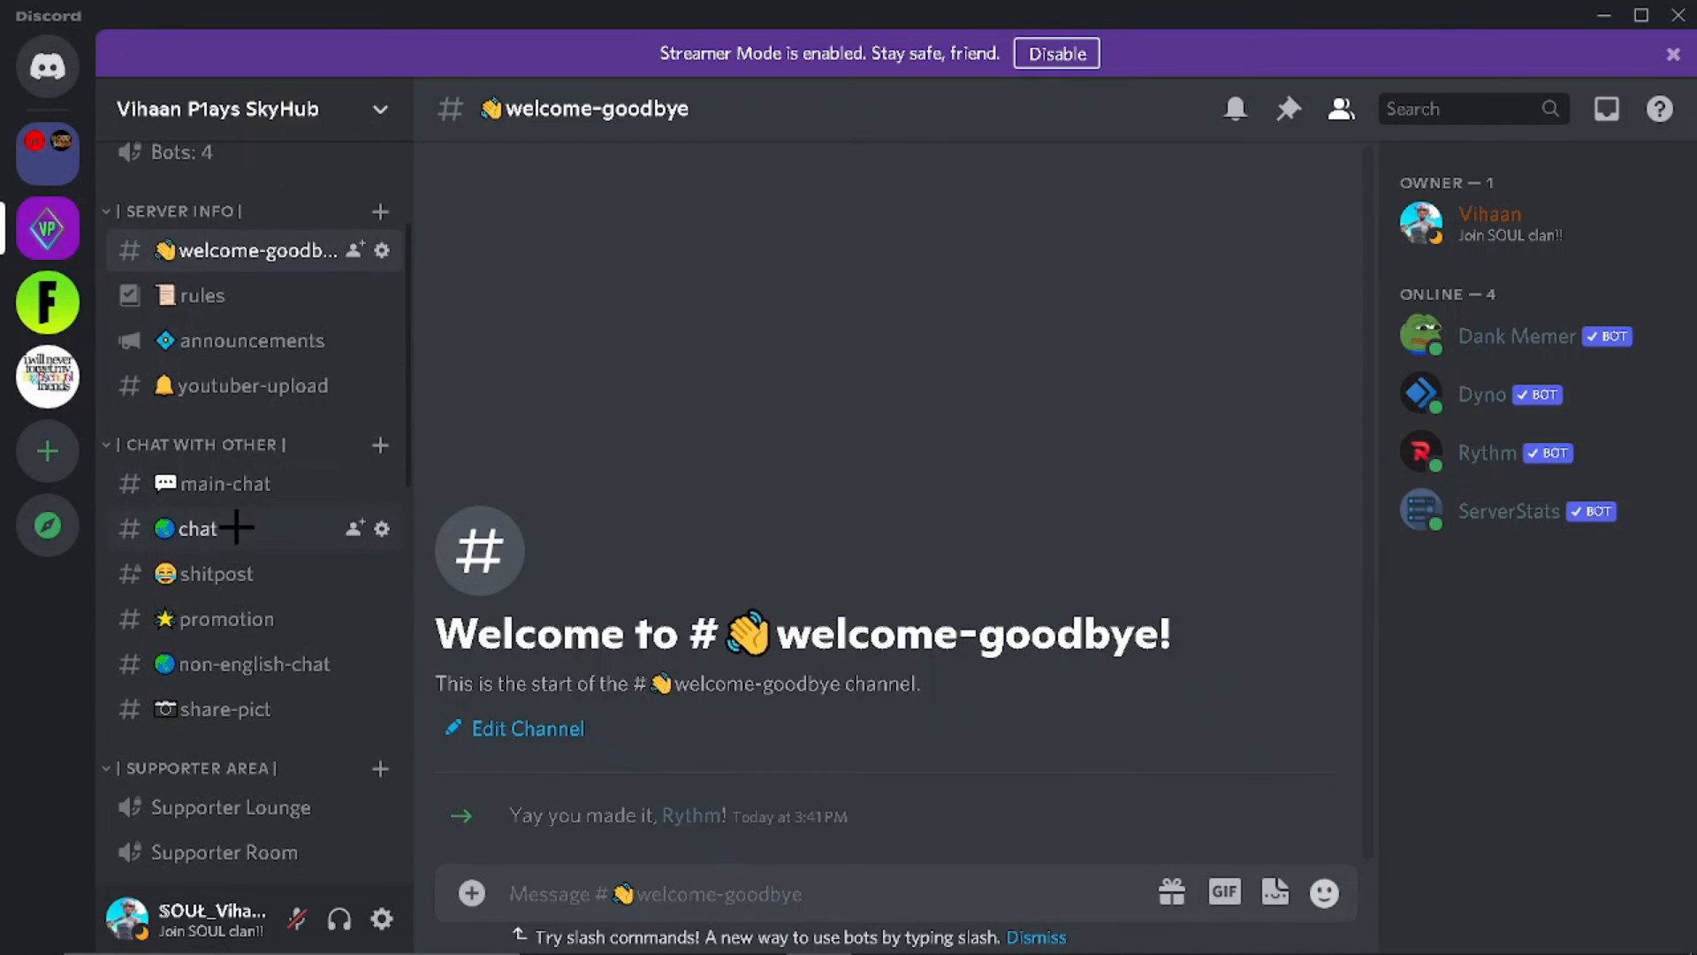
{"action": "scroll", "coordinate": [247, 521], "scroll_direction": "down", "scroll_amount": 3}
{"action": "scroll", "coordinate": [221, 442], "scroll_direction": "up", "scroll_amount": 3}
{"action": "left_click", "coordinate": [221, 297]}
{"action": "left_click", "coordinate": [230, 353]}
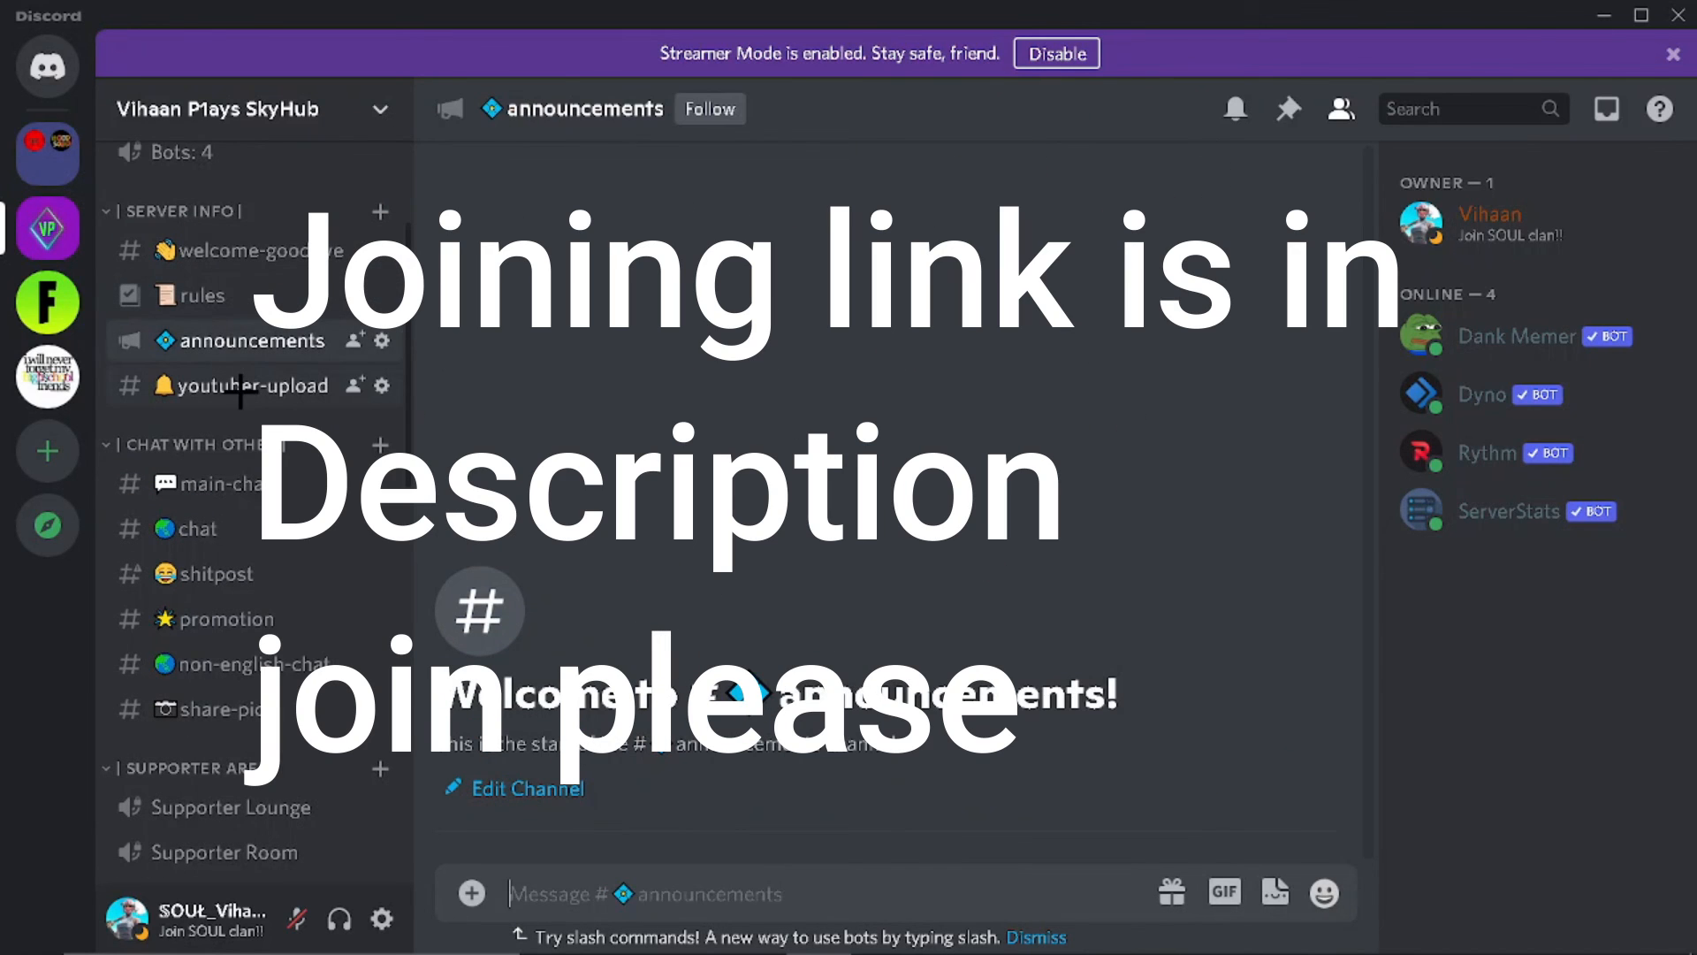
{"action": "left_click", "coordinate": [236, 387]}
{"action": "scroll", "coordinate": [244, 415], "scroll_direction": "down", "scroll_amount": 8}
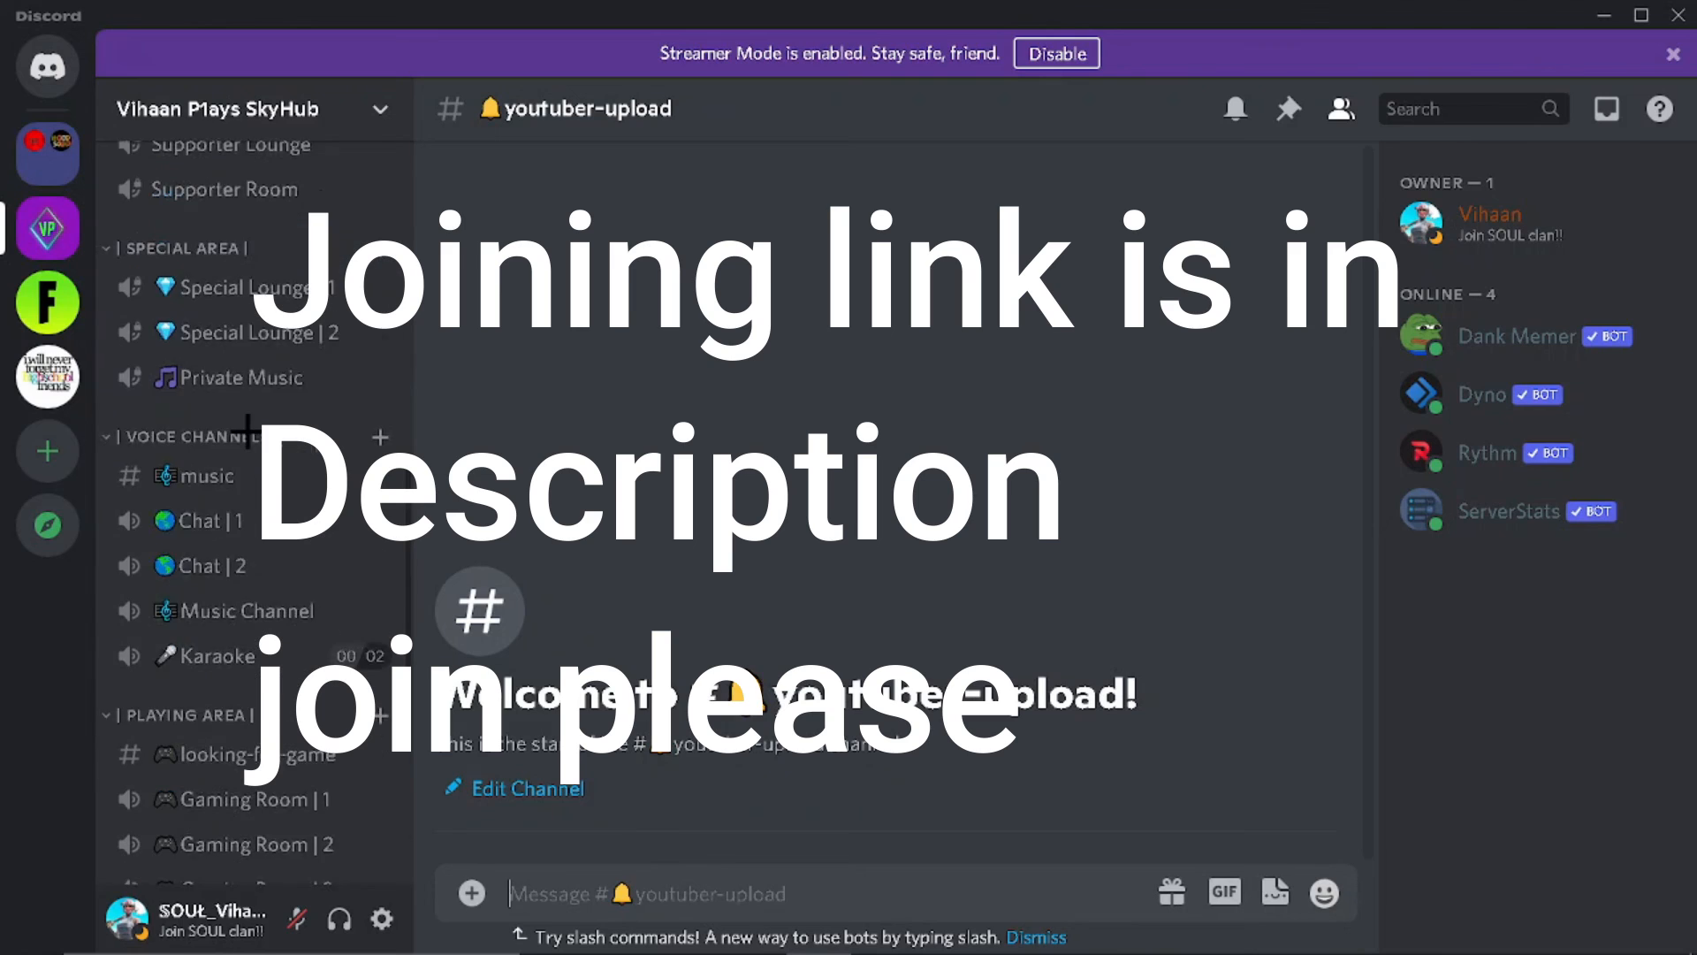